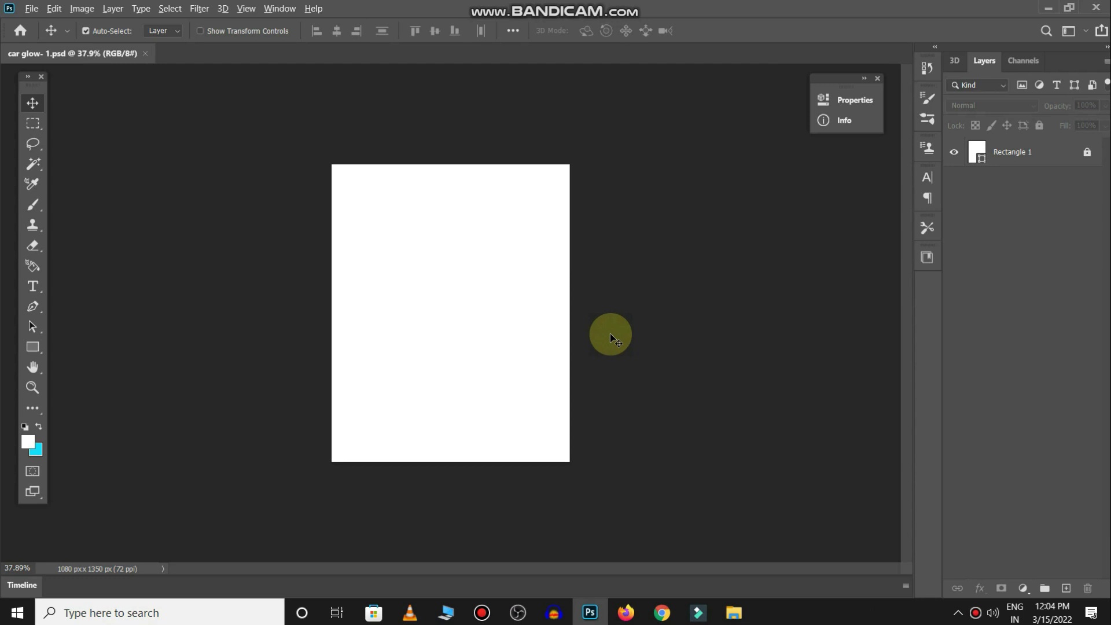
# Step: Place the city 1 photo as a scaled layer on the canvas, then return to the stock folder
pyautogui.hotkey('alt', 'Tab')
pyautogui.click(900, 285)
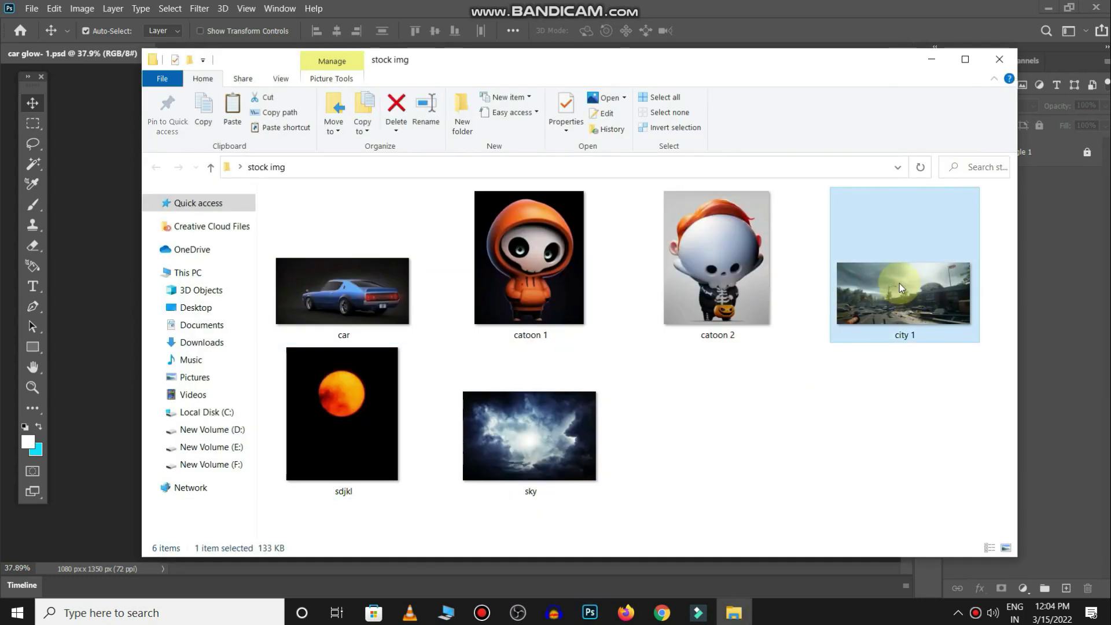
pyautogui.moveTo(898, 286)
pyautogui.mouseDown()
pyautogui.moveTo(643, 474)
pyautogui.moveTo(596, 601)
pyautogui.moveTo(475, 292)
pyautogui.moveTo(453, 168)
pyautogui.moveTo(464, 278)
pyautogui.moveTo(448, 209)
pyautogui.moveTo(472, 266)
pyautogui.mouseUp()
pyautogui.press('Return')
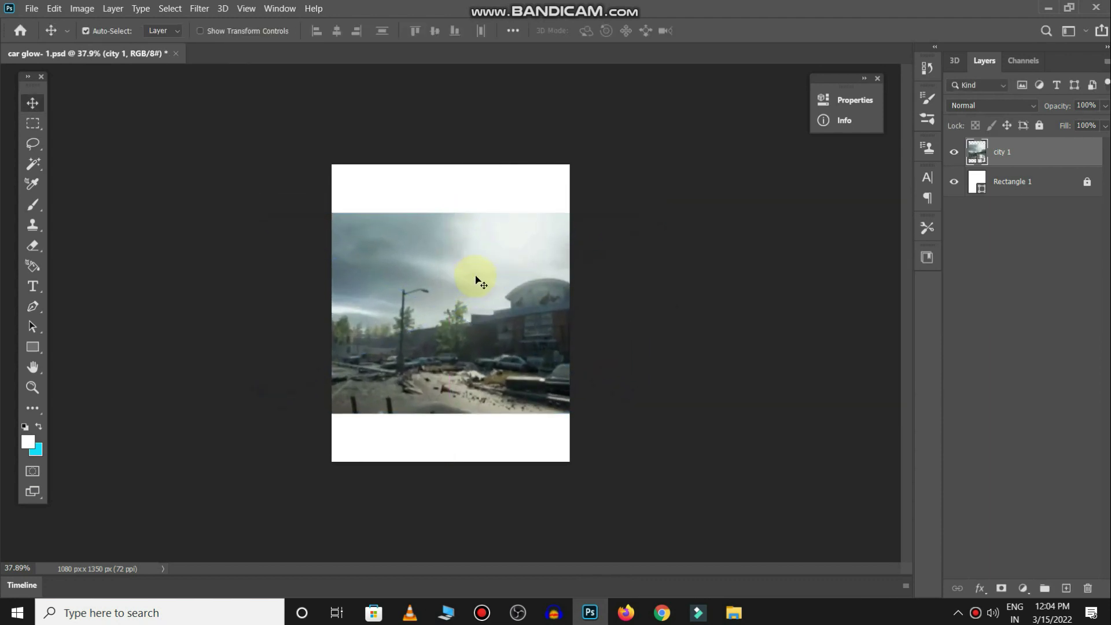
pyautogui.hotkey('alt', 'Tab')
pyautogui.click(591, 321)
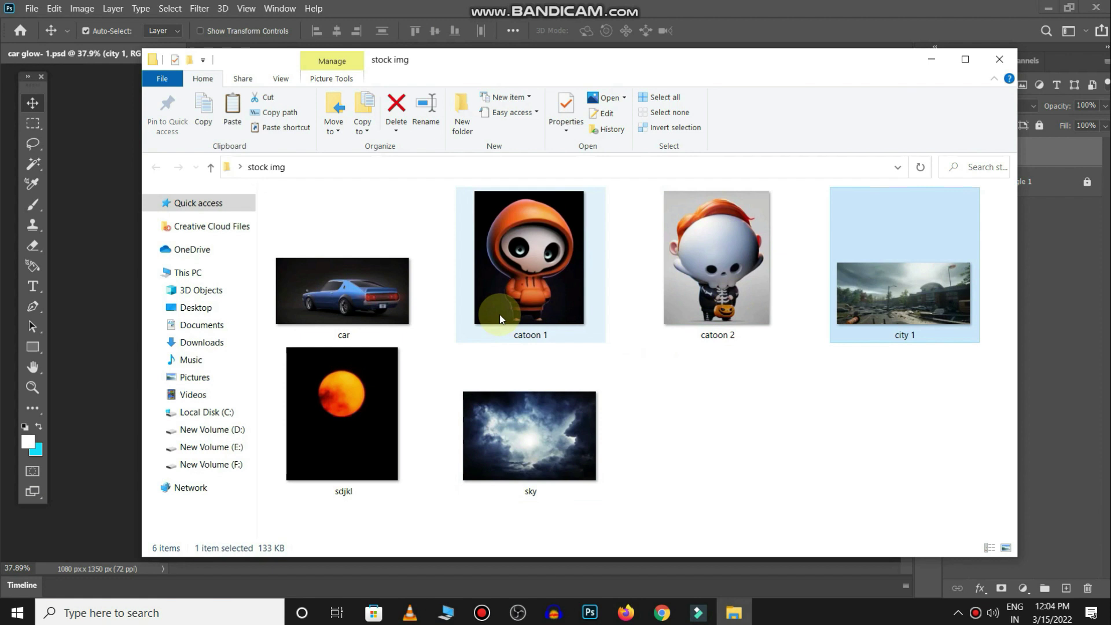
# Step: Place the car photo and mask out its background using Select Subject
pyautogui.click(363, 305)
pyautogui.moveTo(363, 305)
pyautogui.mouseDown()
pyautogui.moveTo(604, 577)
pyautogui.moveTo(585, 590)
pyautogui.moveTo(342, 243)
pyautogui.moveTo(394, 272)
pyautogui.moveTo(449, 223)
pyautogui.moveTo(447, 332)
pyautogui.moveTo(436, 338)
pyautogui.mouseUp()
pyautogui.press('Return')
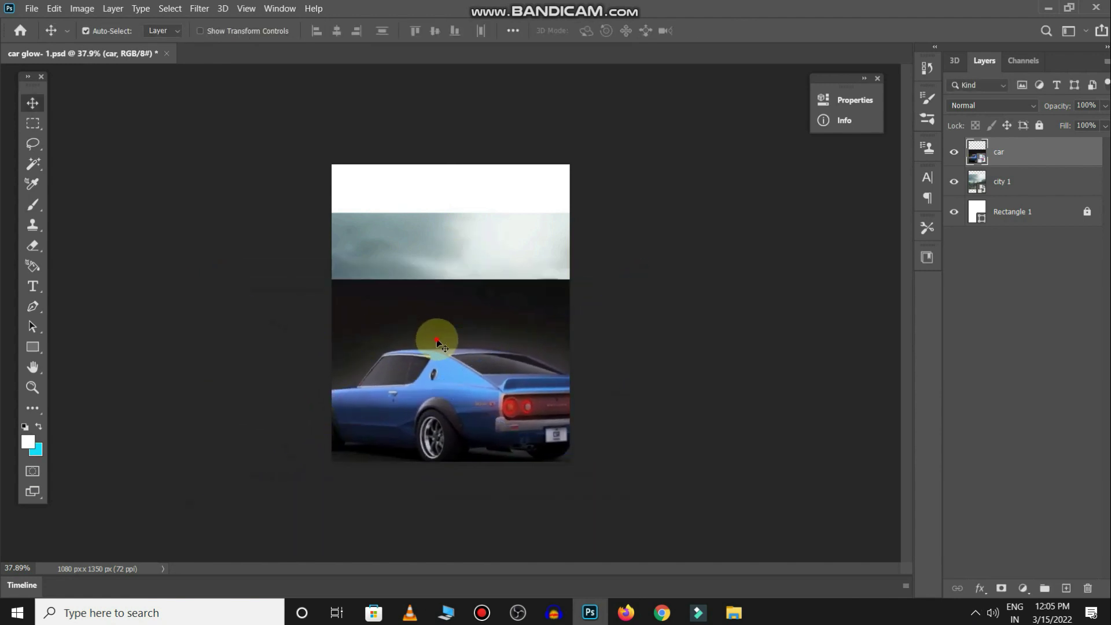
pyautogui.click(161, 11)
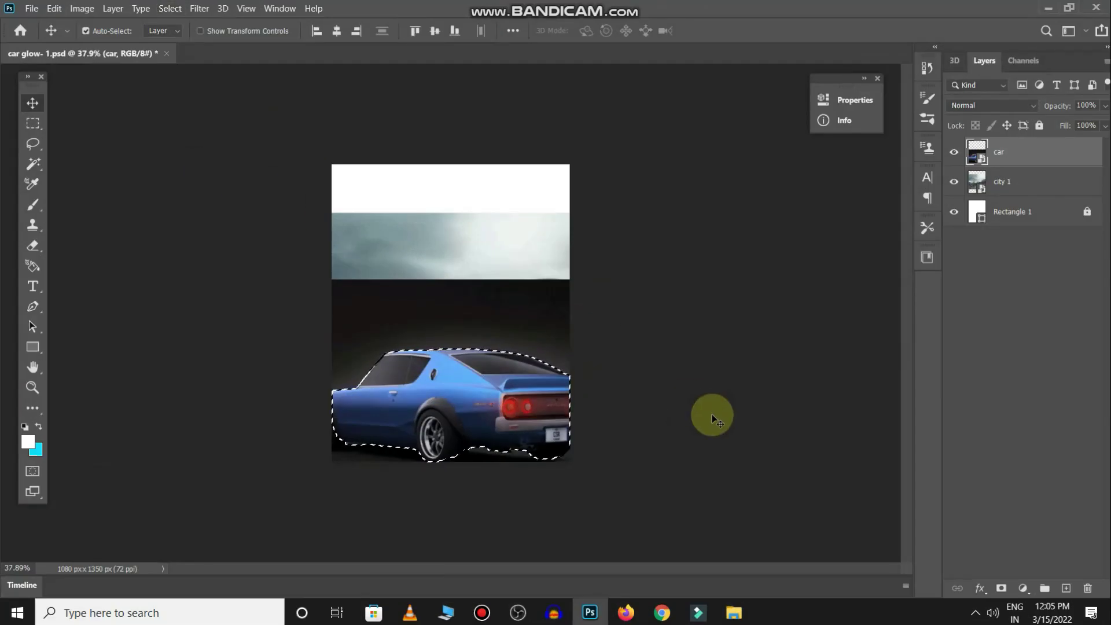
pyautogui.click(1004, 588)
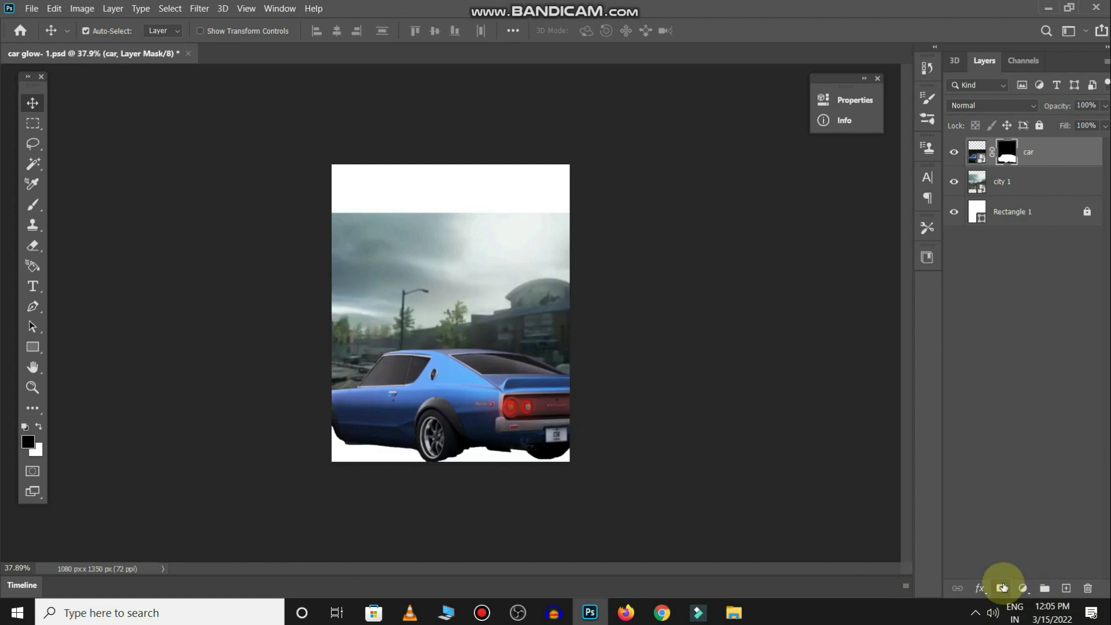
# Step: Enlarge the car and position it along the bottom of the frame
pyautogui.hotkey('ctrl', 't')
pyautogui.moveTo(427, 495); pyautogui.dragTo(436, 516)
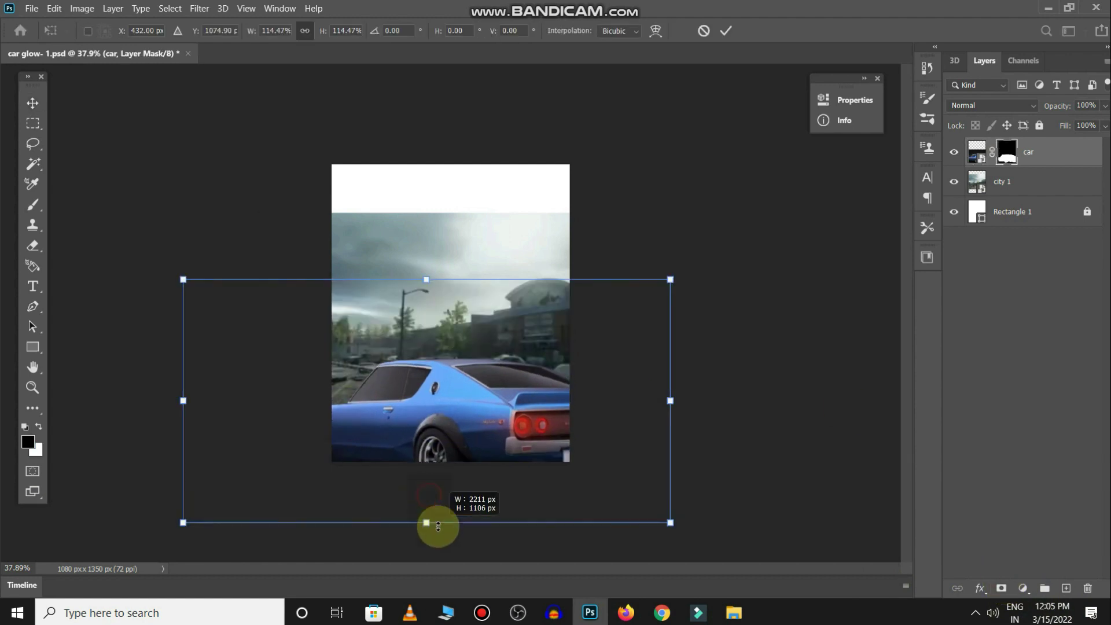
pyautogui.press('Return')
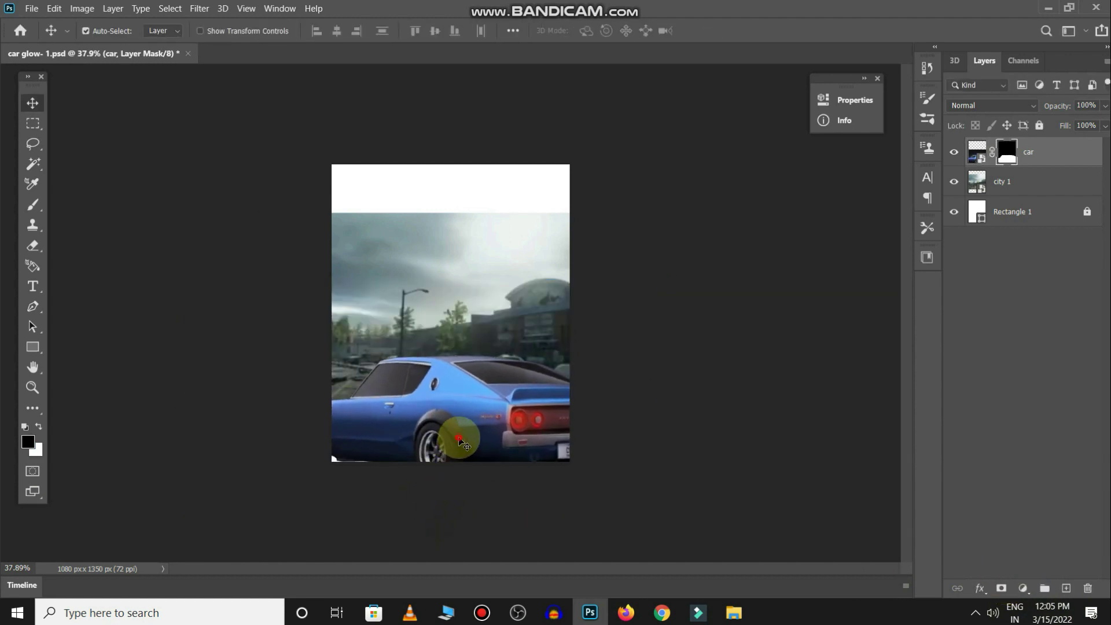
pyautogui.moveTo(451, 431)
pyautogui.mouseDown()
pyautogui.moveTo(449, 419)
pyautogui.moveTo(449, 433)
pyautogui.mouseUp()
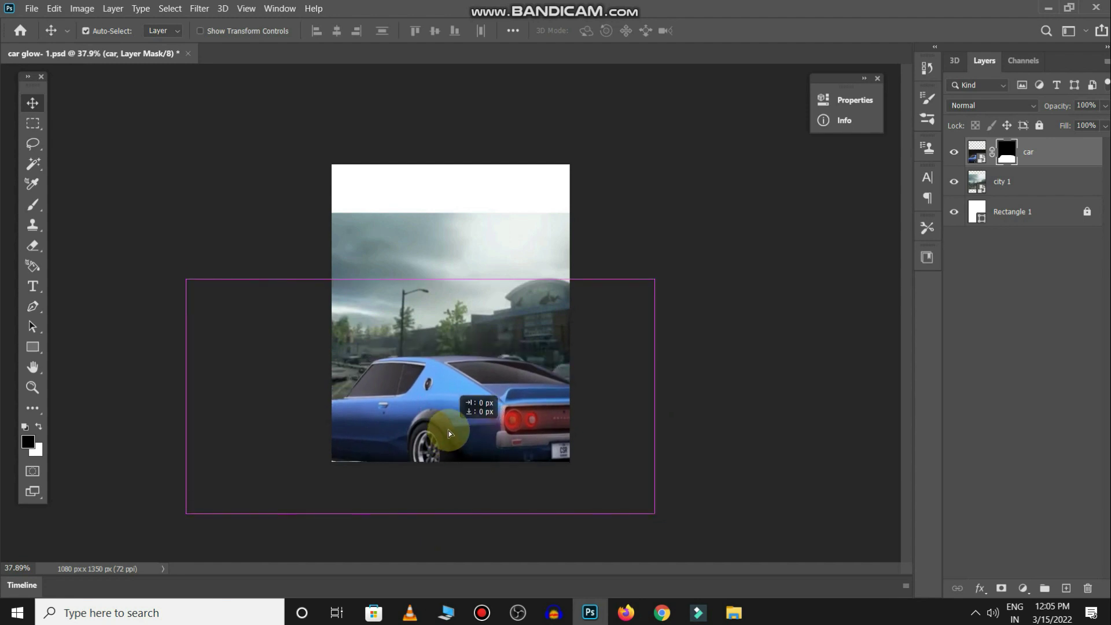
pyautogui.click(455, 332)
pyautogui.moveTo(477, 362)
pyautogui.mouseDown()
pyautogui.moveTo(489, 363)
pyautogui.moveTo(464, 371)
pyautogui.mouseUp()
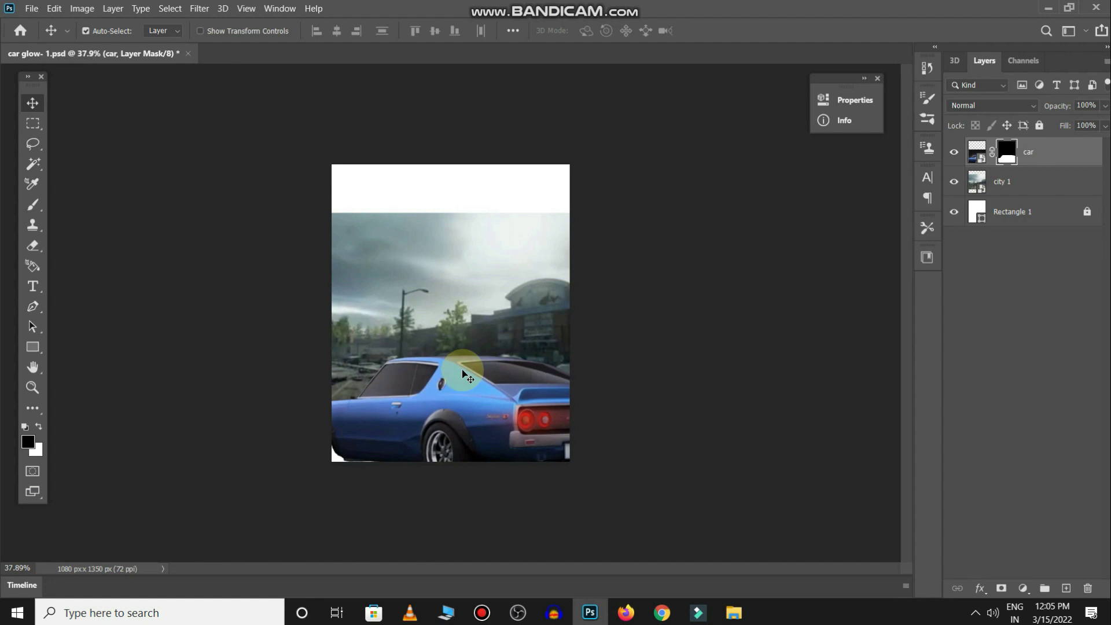
pyautogui.hotkey('ctrl', 't')
pyautogui.moveTo(433, 281); pyautogui.dragTo(429, 268)
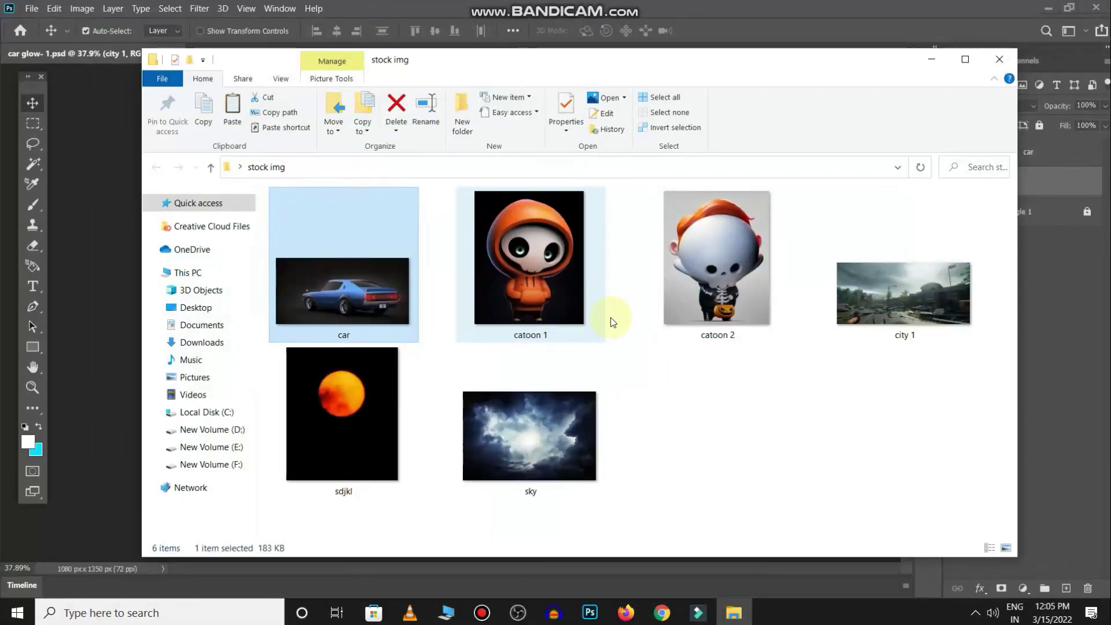
# Step: Place the enlarged cloudy sky photo beneath city 1 and give it a white layer mask
pyautogui.click(903, 295)
pyautogui.moveTo(558, 422)
pyautogui.mouseDown()
pyautogui.moveTo(589, 618)
pyautogui.moveTo(447, 258)
pyautogui.mouseUp()
pyautogui.moveTo(450, 218); pyautogui.dragTo(453, 60)
pyautogui.moveTo(442, 384)
pyautogui.mouseDown()
pyautogui.moveTo(470, 343)
pyautogui.moveTo(471, 315)
pyautogui.mouseUp()
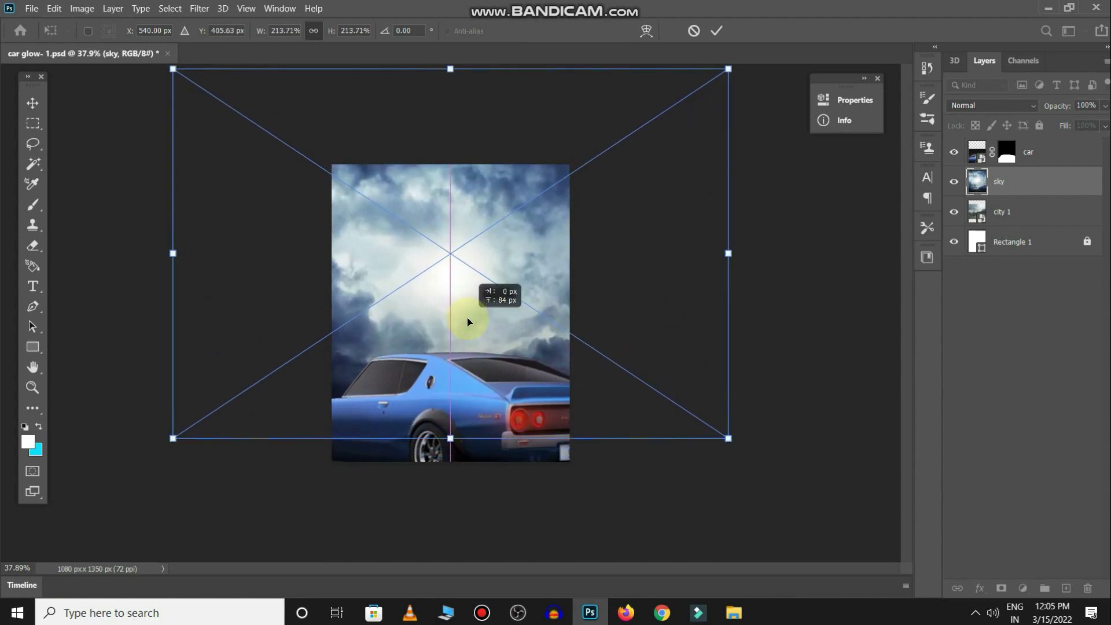
pyautogui.press('Return')
pyautogui.moveTo(1036, 186); pyautogui.dragTo(1036, 220)
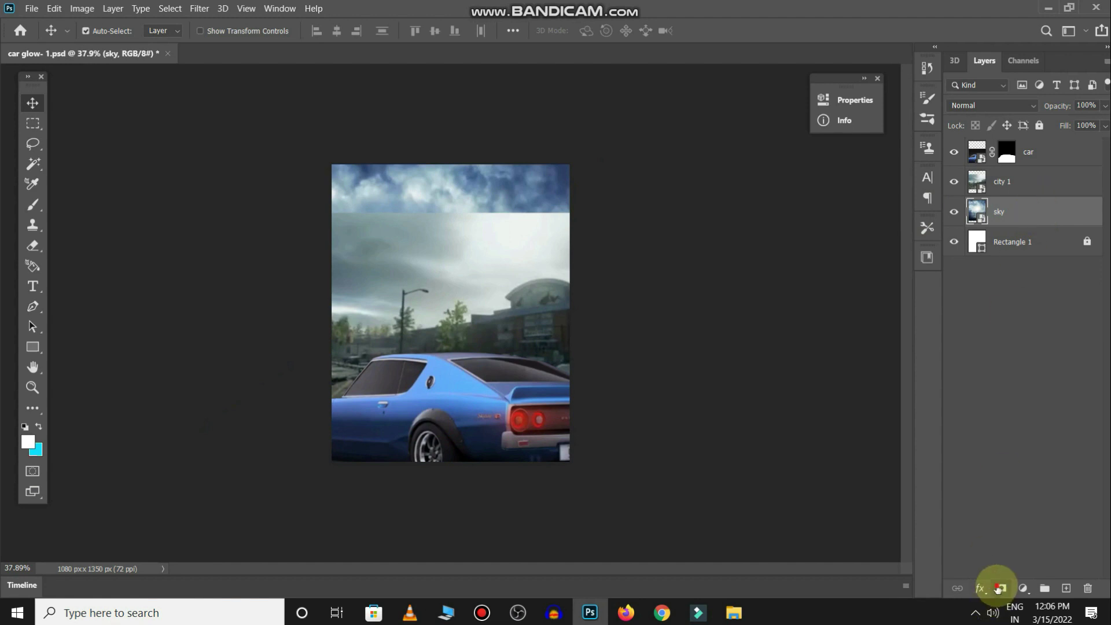
pyautogui.click(1000, 588)
# Step: Add a mask to city 1 and paint out its pale sky in black
pyautogui.click(1018, 181)
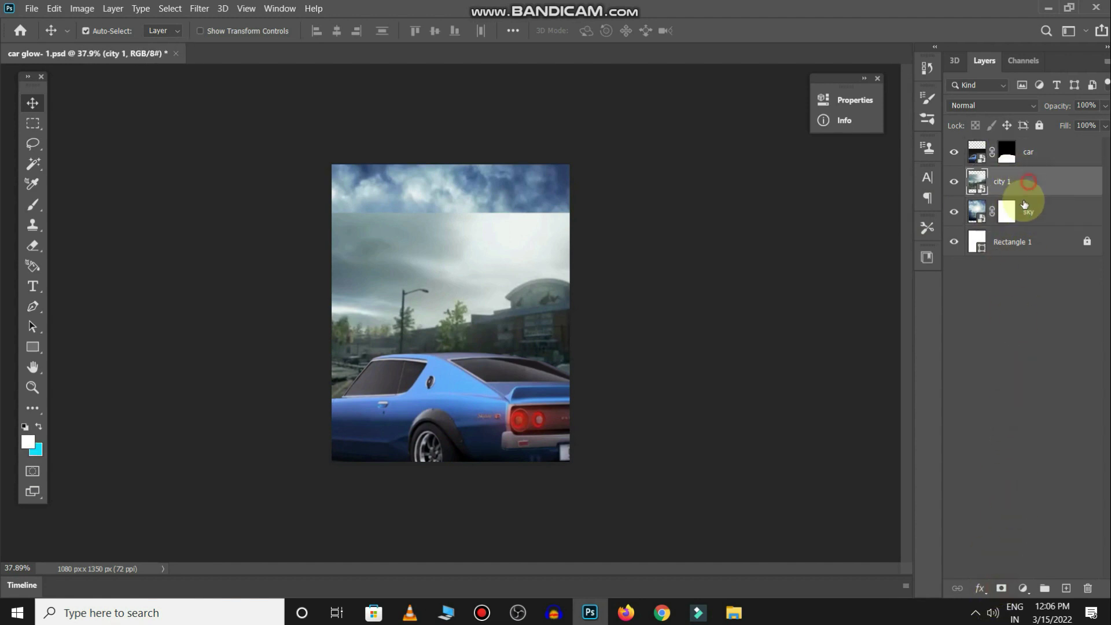
pyautogui.click(1000, 588)
pyautogui.click(1006, 185)
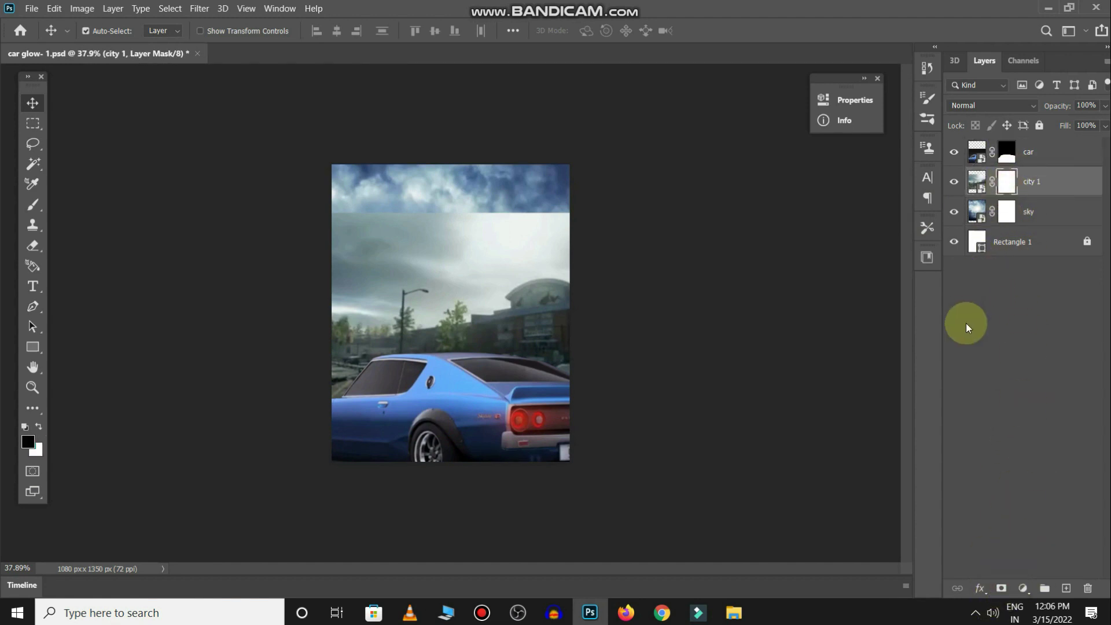
pyautogui.press('b')
pyautogui.moveTo(347, 186)
pyautogui.mouseDown()
pyautogui.moveTo(404, 235)
pyautogui.moveTo(544, 232)
pyautogui.mouseUp()
pyautogui.moveTo(469, 224)
pyautogui.mouseDown()
pyautogui.moveTo(349, 265)
pyautogui.moveTo(373, 268)
pyautogui.mouseUp()
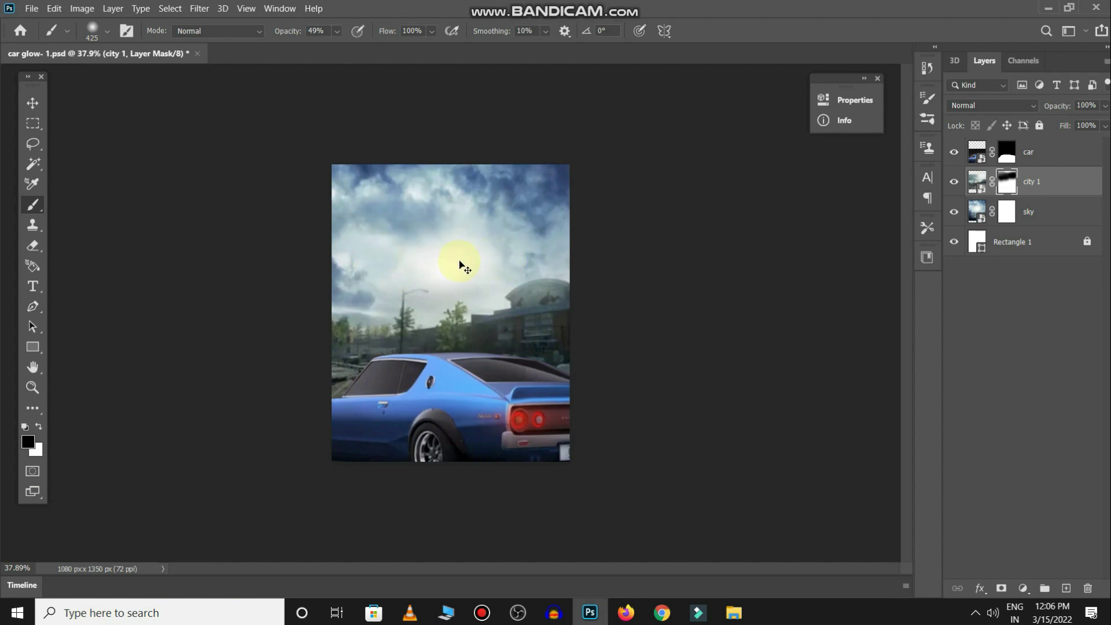
# Step: Paint the lamp post and trees back in with white, save, and select the car layer
pyautogui.press('x')
pyautogui.click(433, 272)
pyautogui.moveTo(425, 285); pyautogui.dragTo(465, 287)
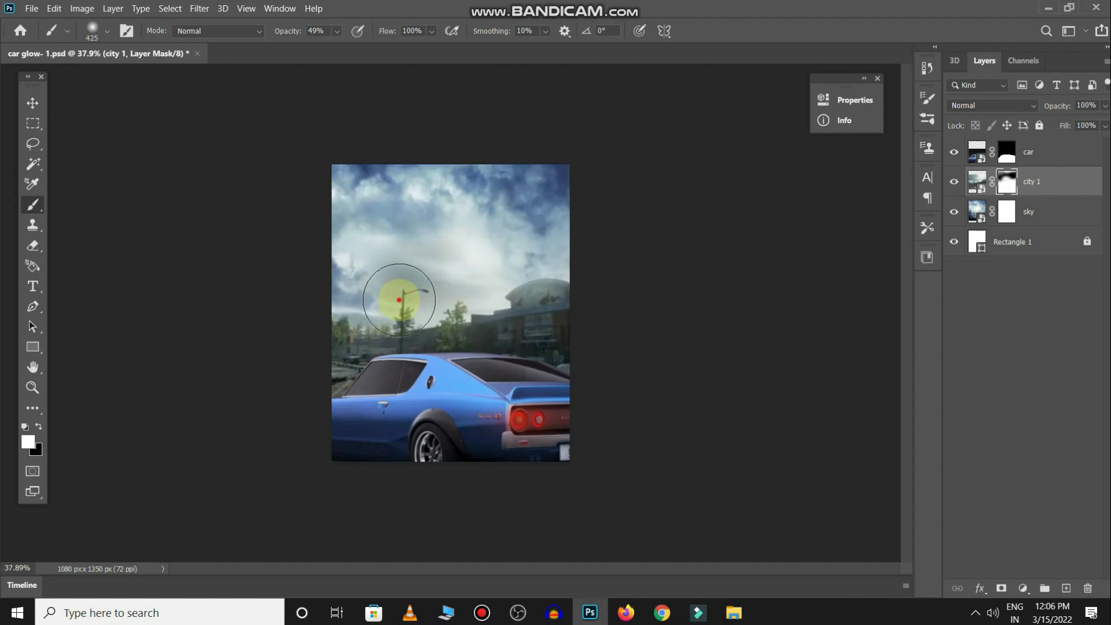
pyautogui.press('x')
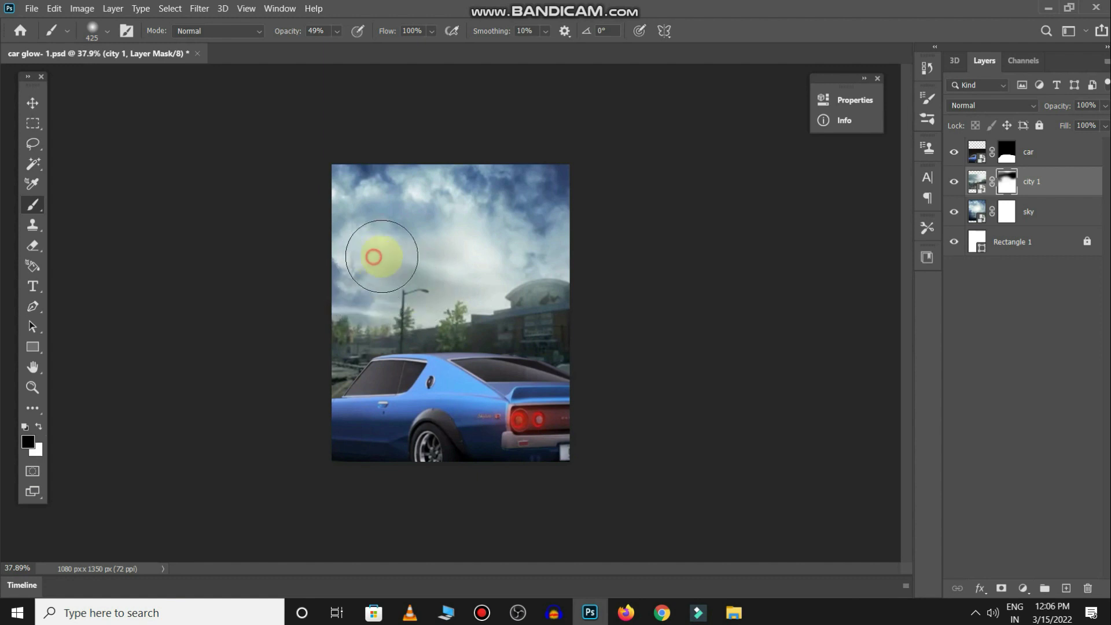
pyautogui.hotkey('ctrl', 's')
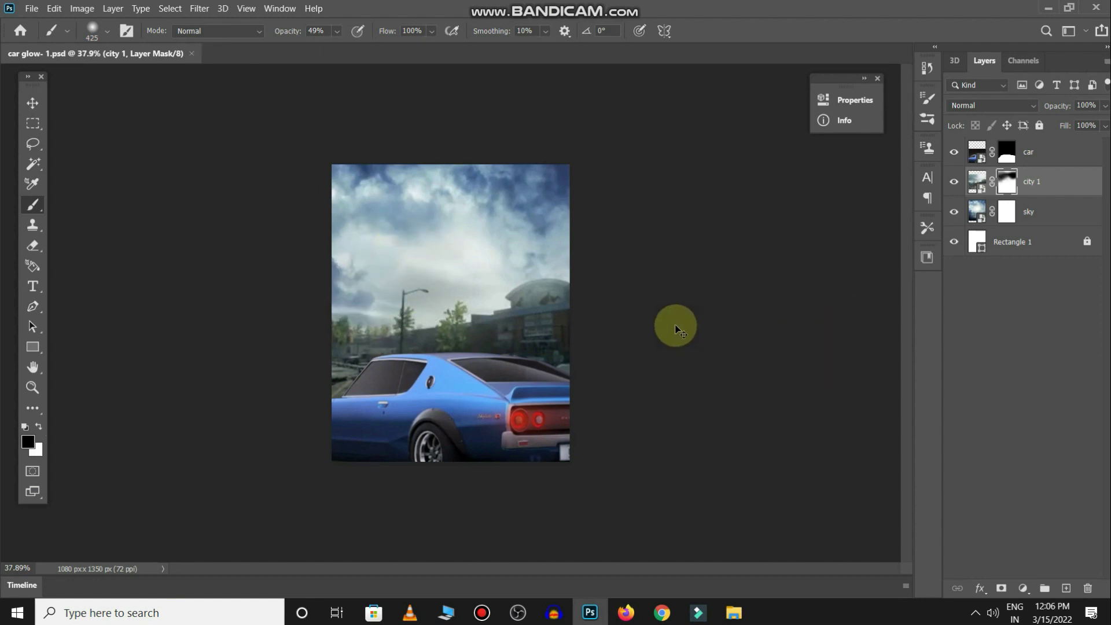
pyautogui.press('v')
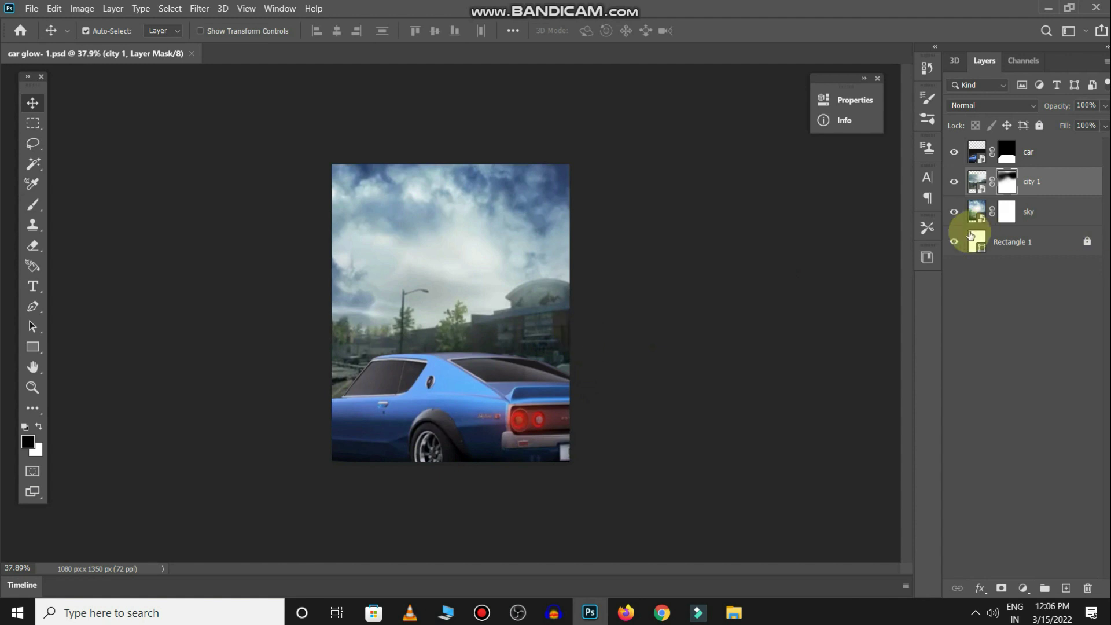
pyautogui.click(1071, 159)
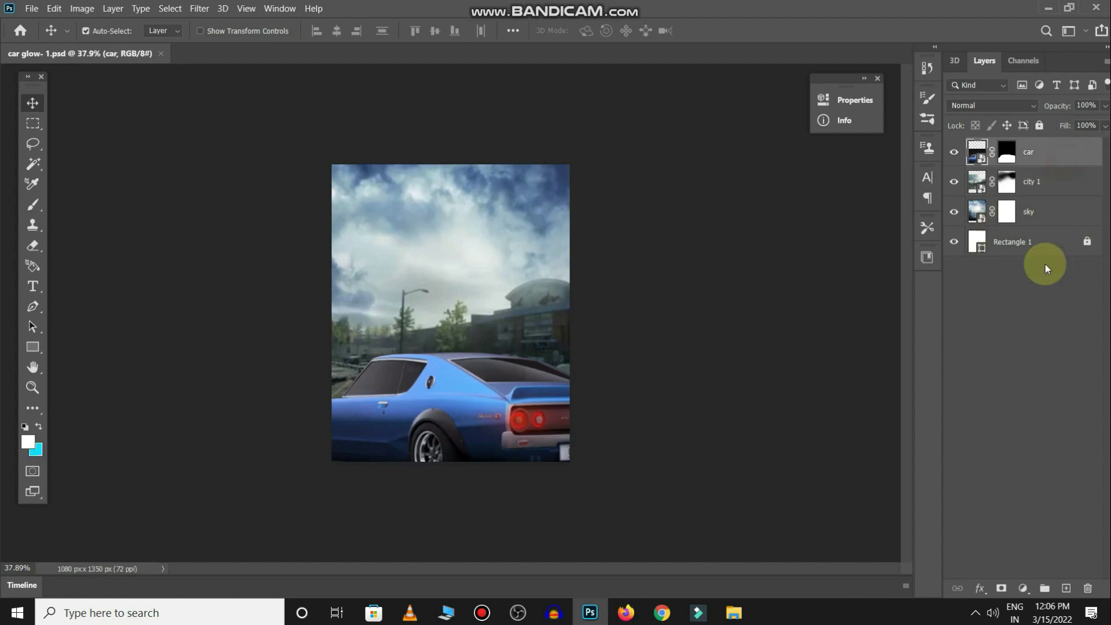
# Step: Add Hue/Saturation adjustments darkening the car and the city 1 layer (lightness -38)
pyautogui.click(1023, 588)
pyautogui.click(1035, 456)
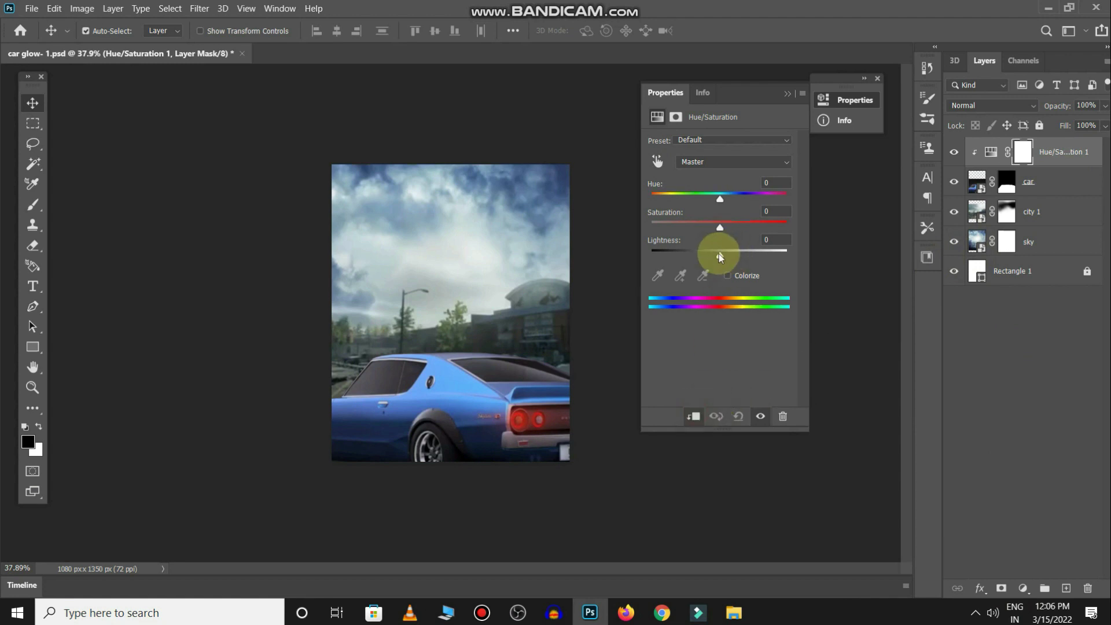
pyautogui.moveTo(720, 256); pyautogui.dragTo(694, 258)
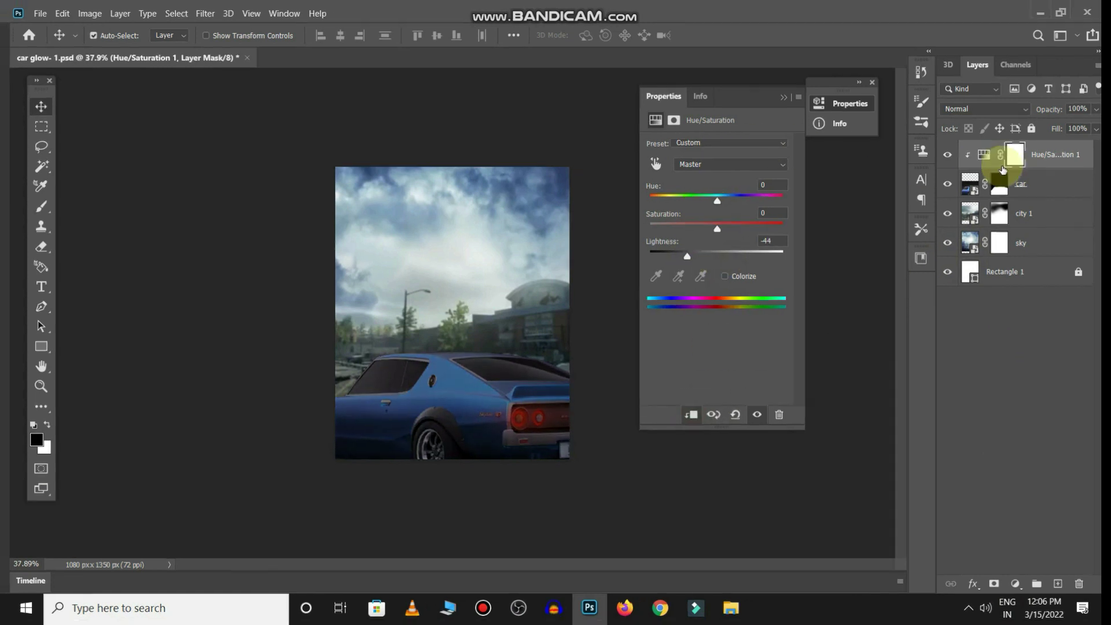
pyautogui.click(1048, 209)
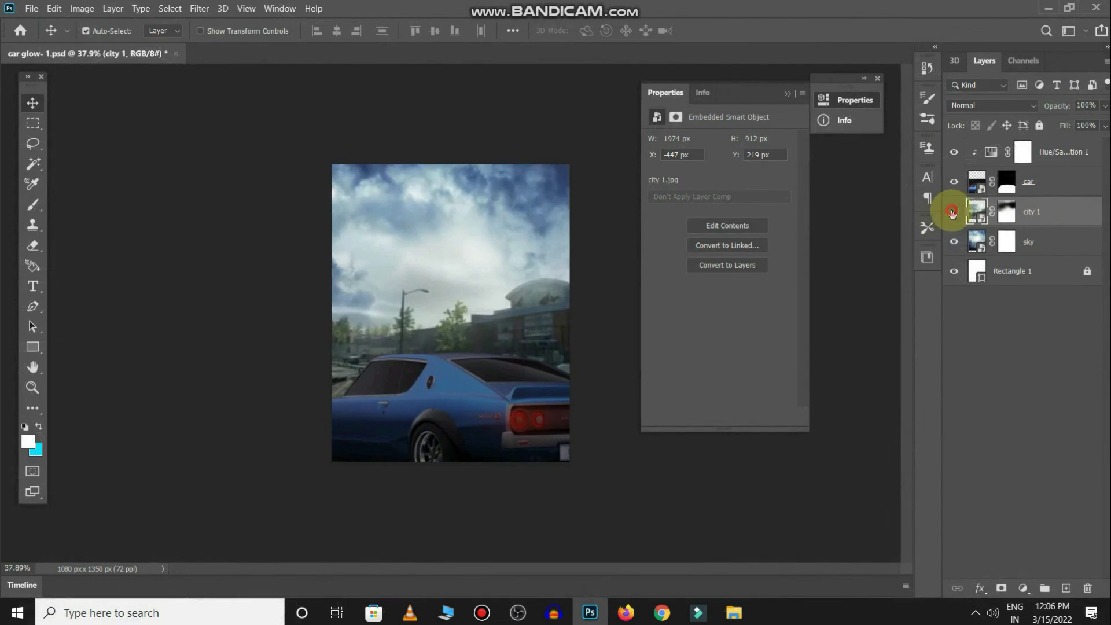
pyautogui.click(1022, 589)
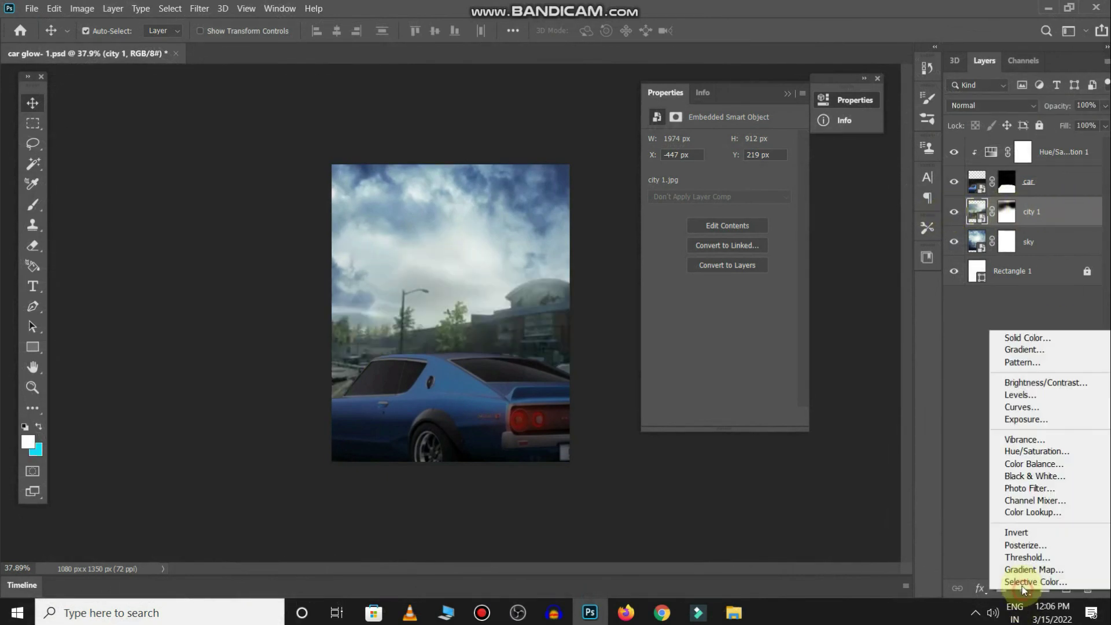
pyautogui.click(1028, 452)
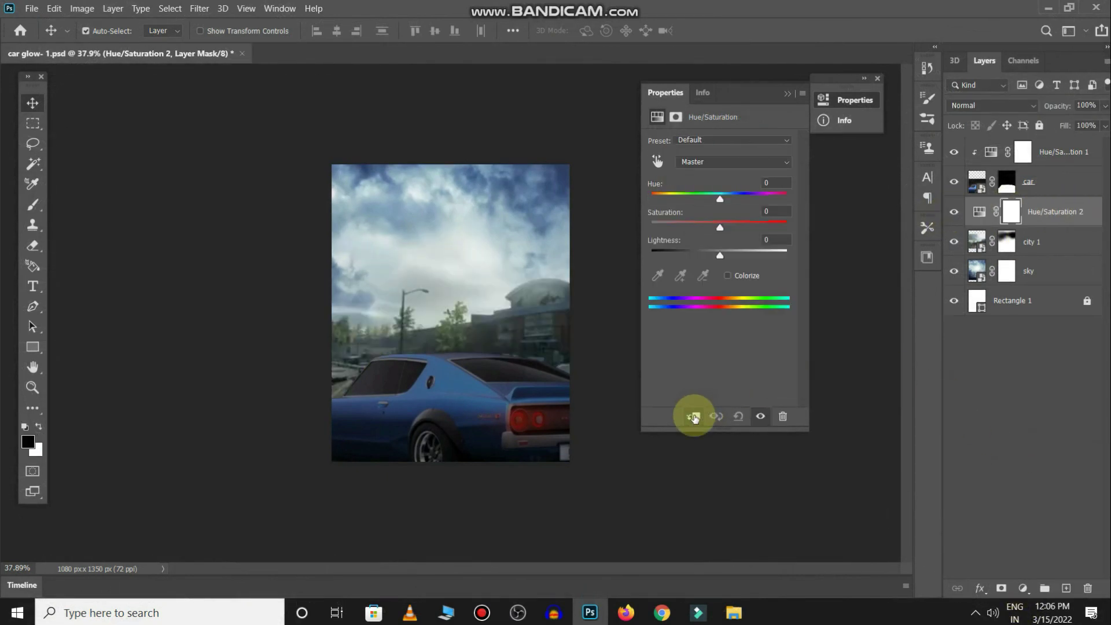
pyautogui.moveTo(719, 254); pyautogui.dragTo(695, 261)
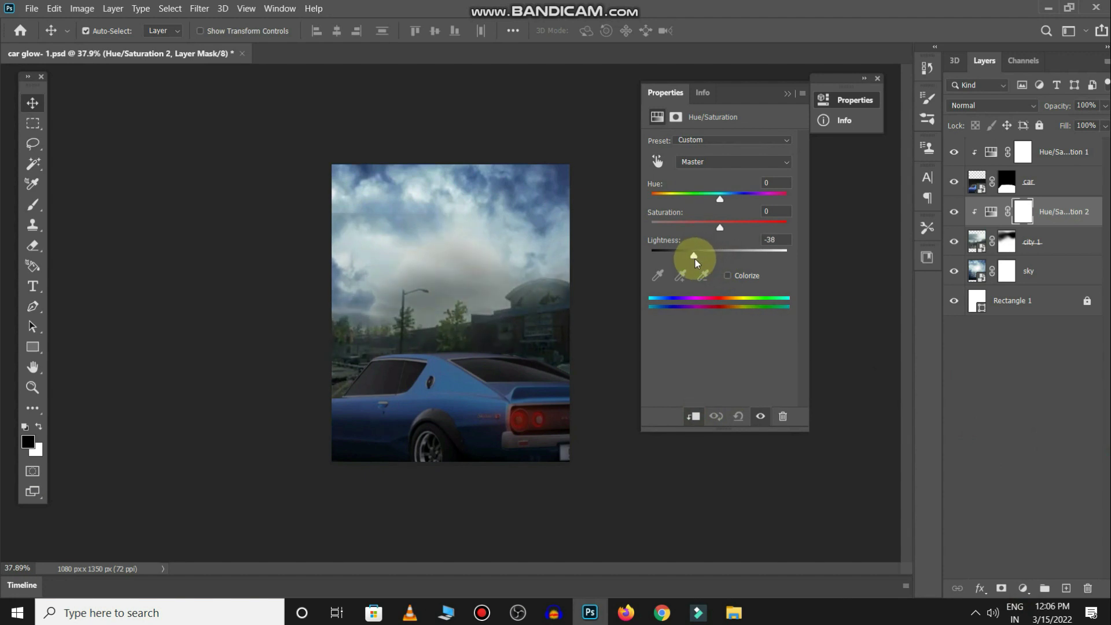
# Step: Darken the sky with its own Hue/Saturation at lightness -60 and dock the Properties panel
pyautogui.click(1050, 270)
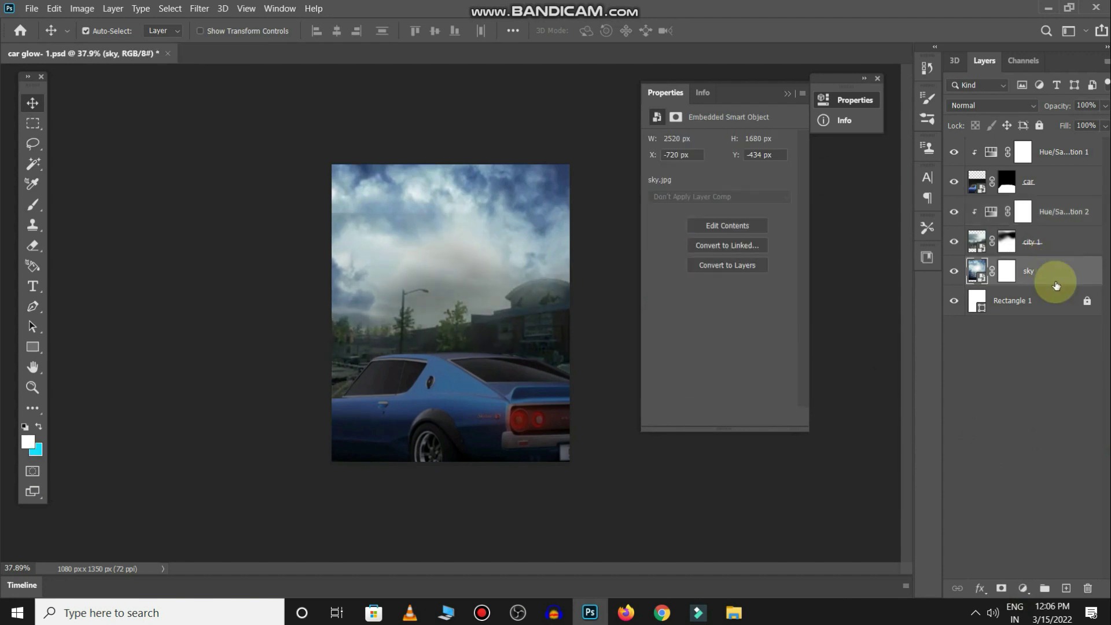
pyautogui.click(1023, 589)
pyautogui.click(1030, 451)
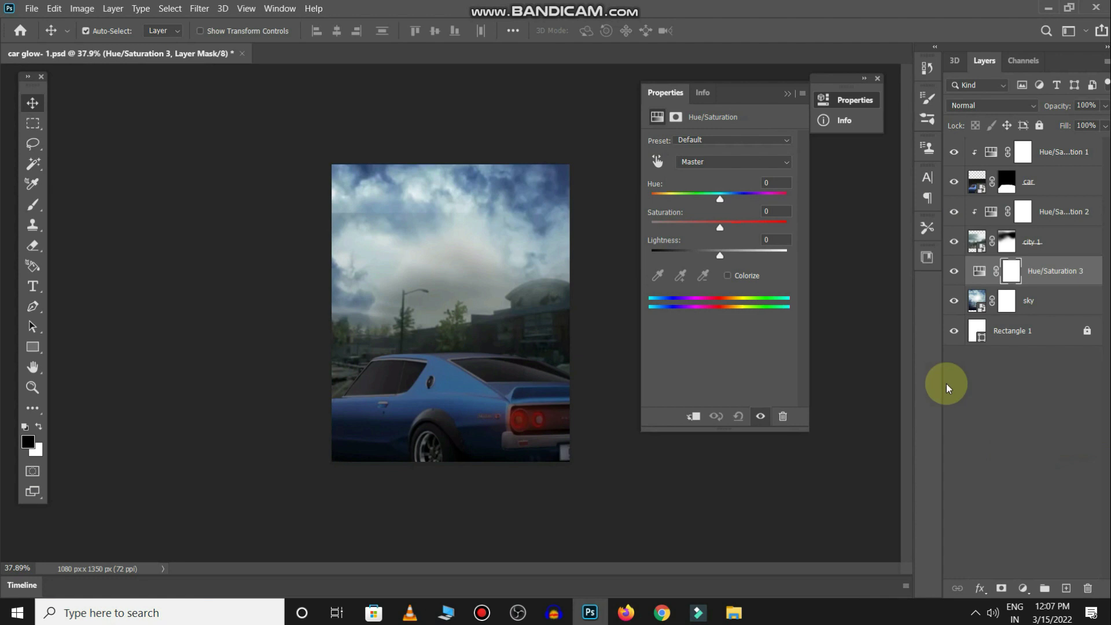
pyautogui.moveTo(719, 258); pyautogui.dragTo(680, 262)
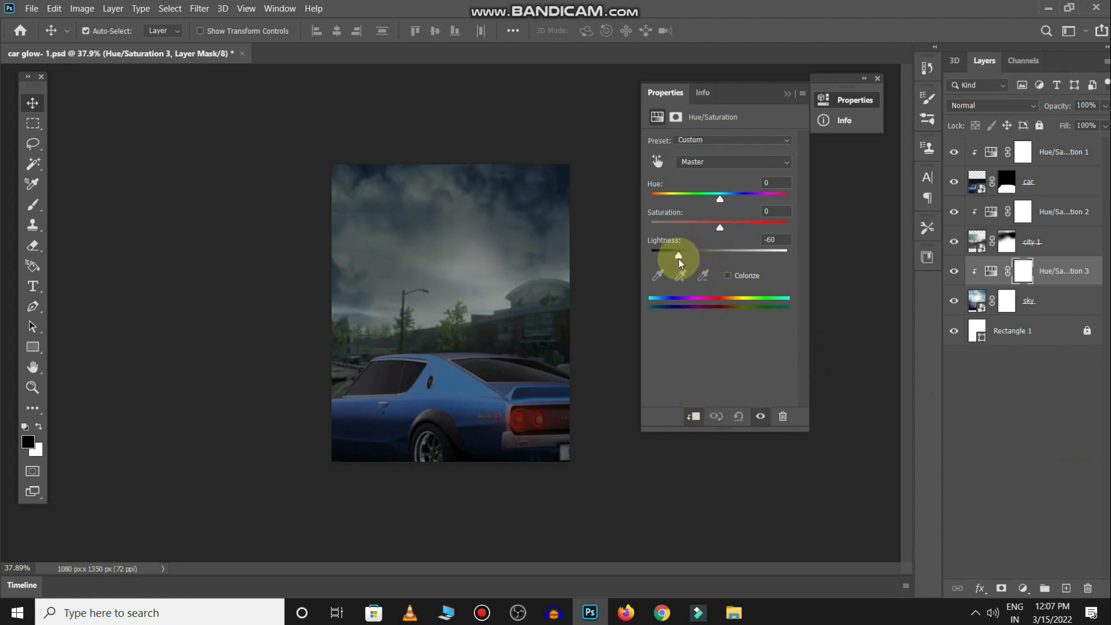
pyautogui.click(786, 94)
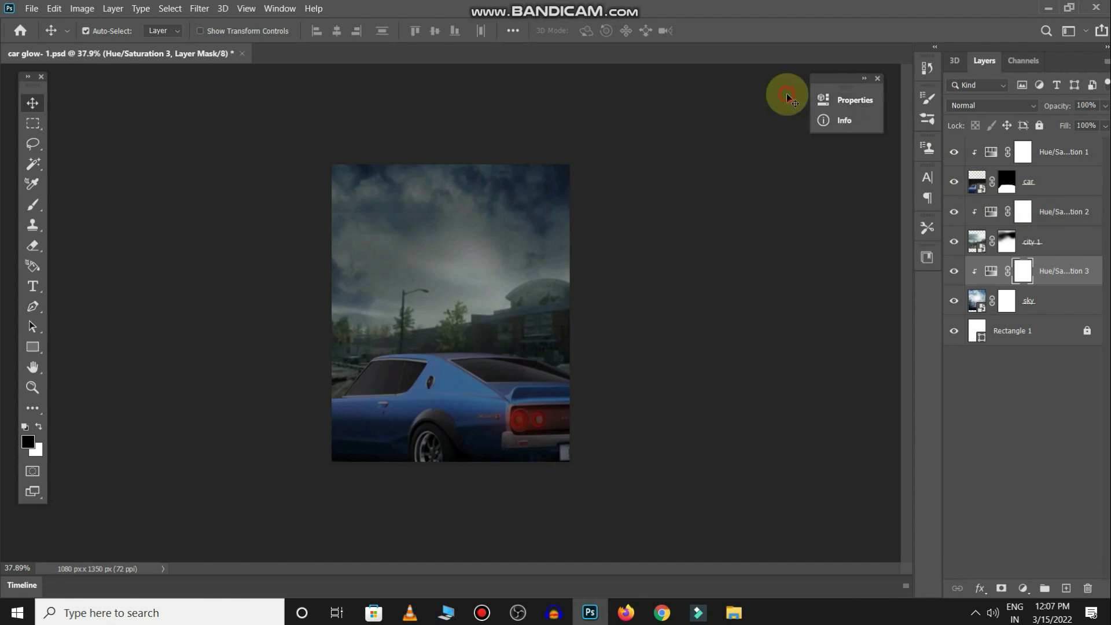
pyautogui.moveTo(838, 87); pyautogui.dragTo(1030, 69)
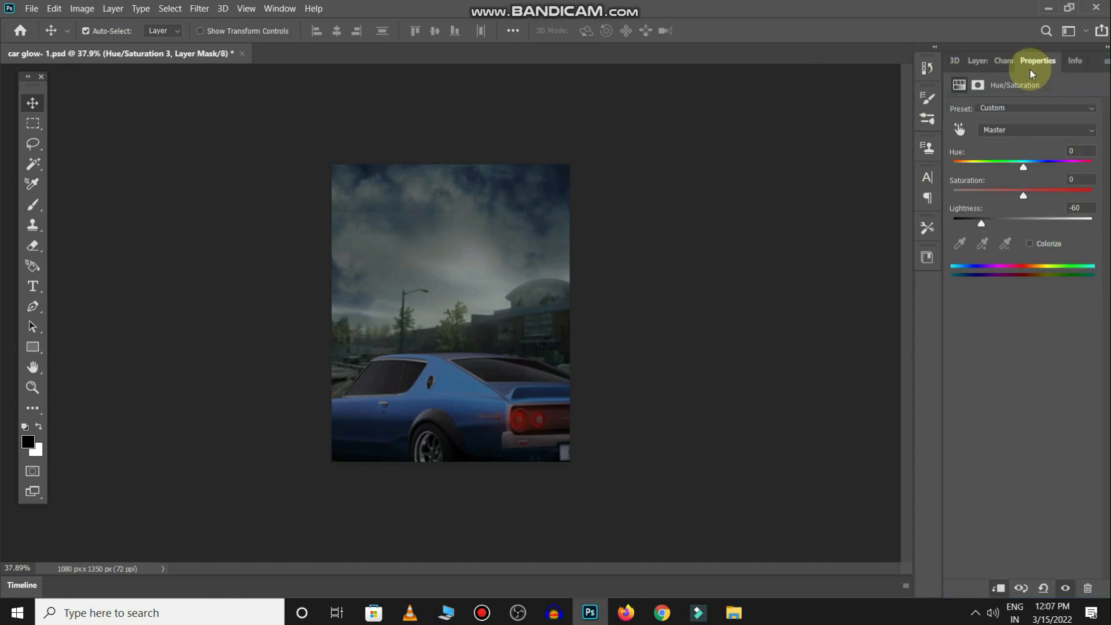
# Step: Show the Layers panel, zoom on the upper sky, and target the city 1 mask
pyautogui.press('F7')
pyautogui.click(1029, 393)
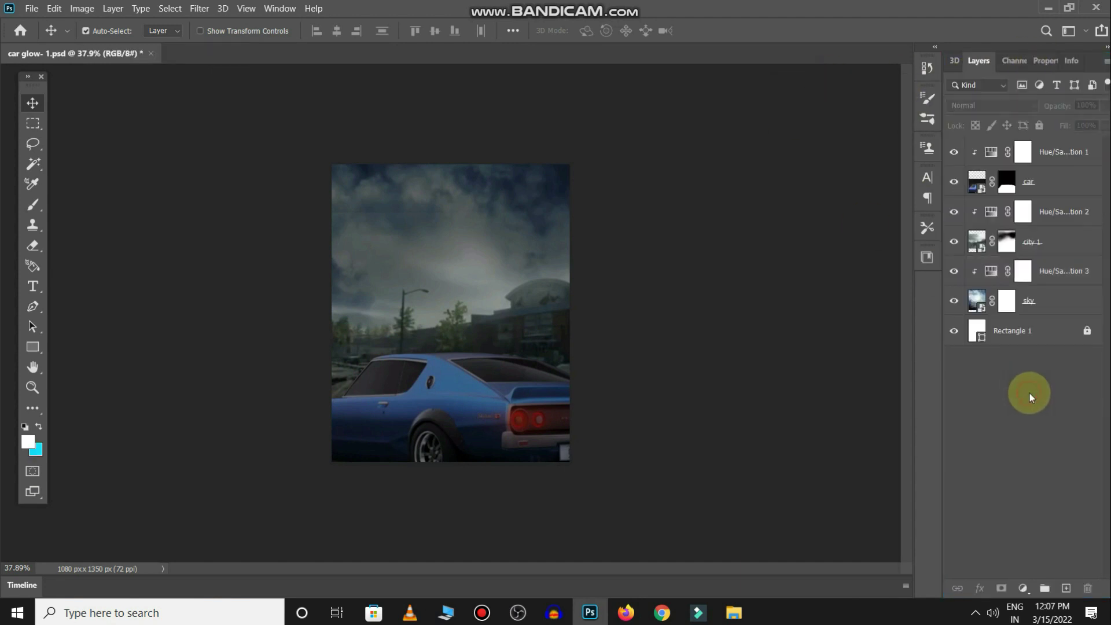
pyautogui.click(954, 241)
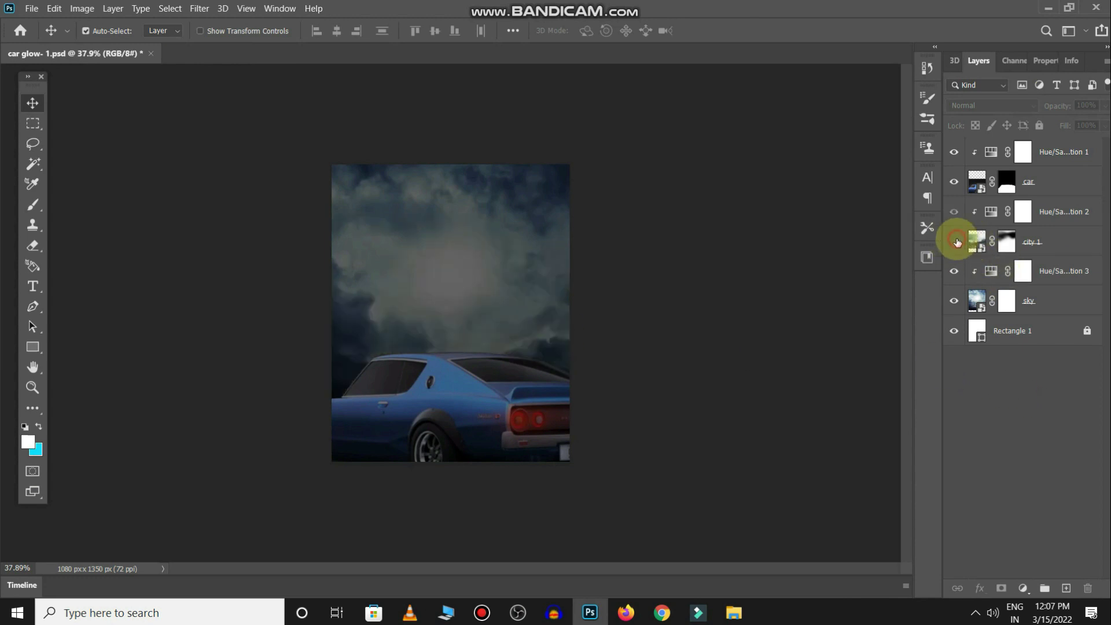
pyautogui.moveTo(404, 199); pyautogui.dragTo(436, 205)
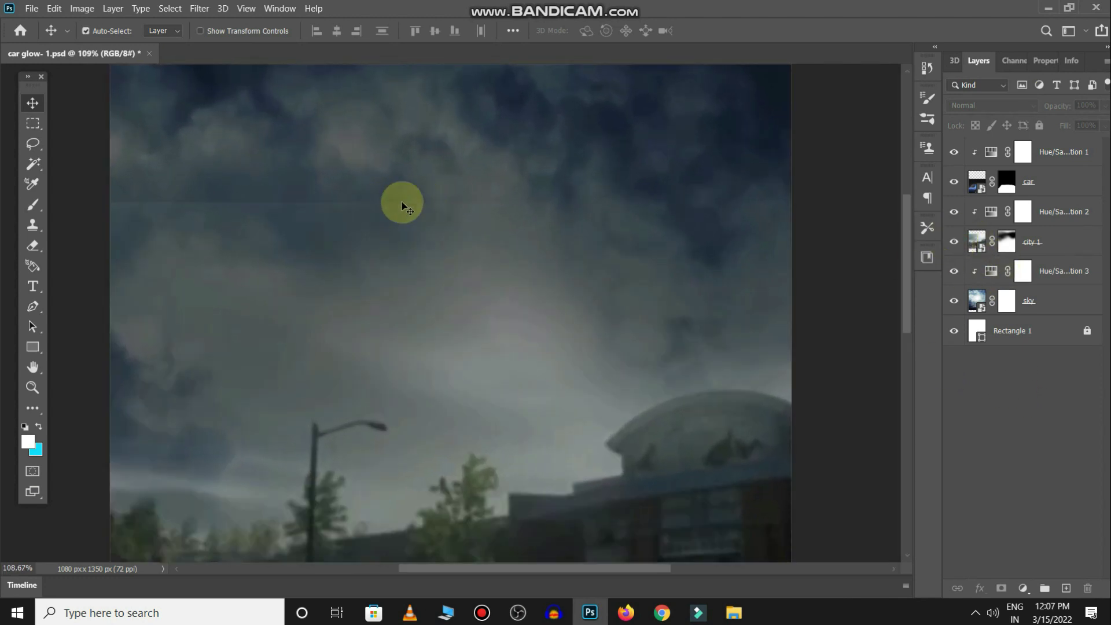
pyautogui.click(1007, 241)
# Step: Soften the city mask with a 49% opacity black brush, then switch to the stock folder
pyautogui.press('b')
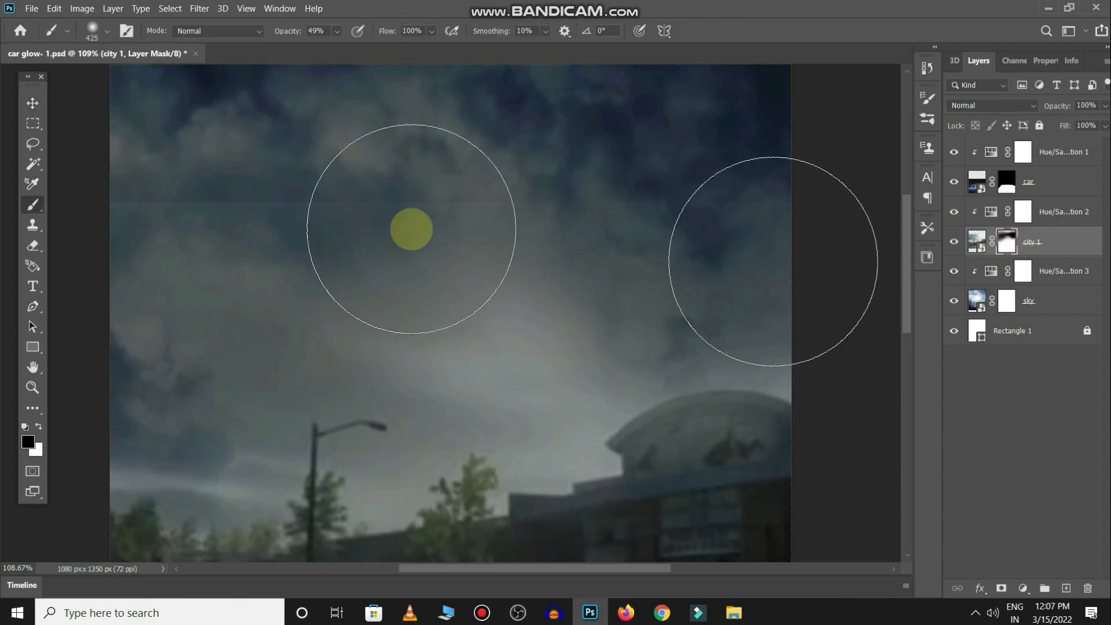
pyautogui.press('i')
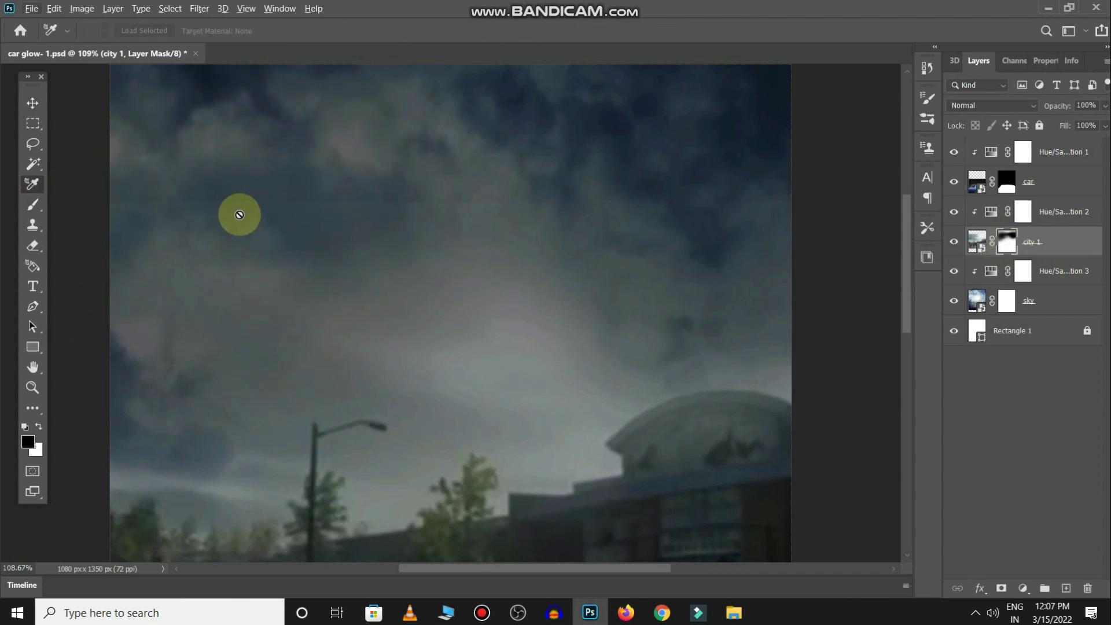
pyautogui.press('b')
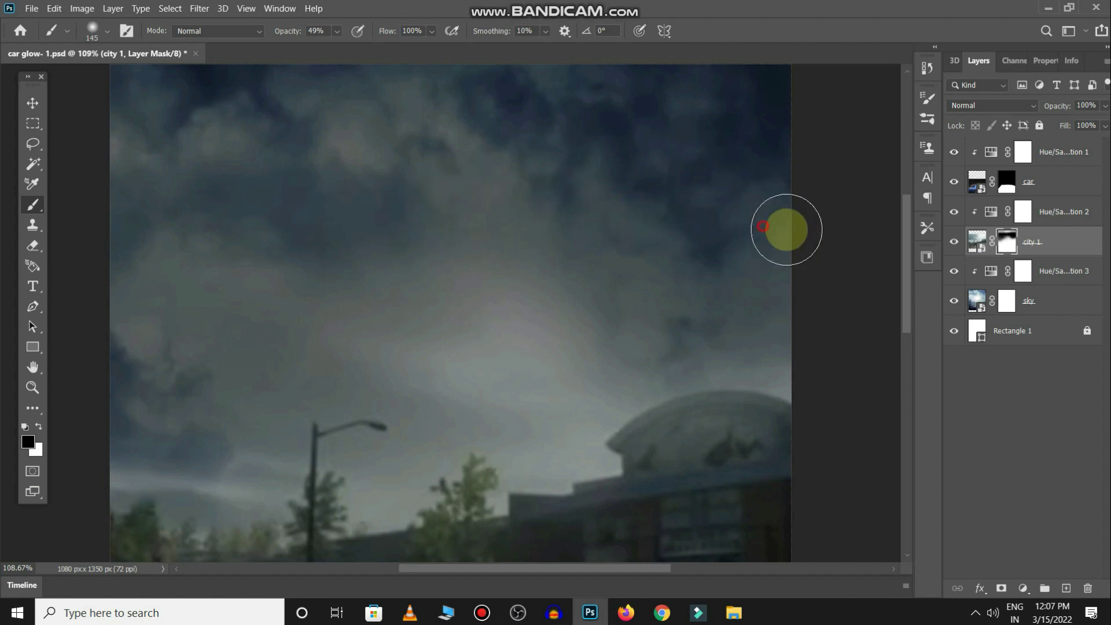
pyautogui.scroll(-2, 550, 236)
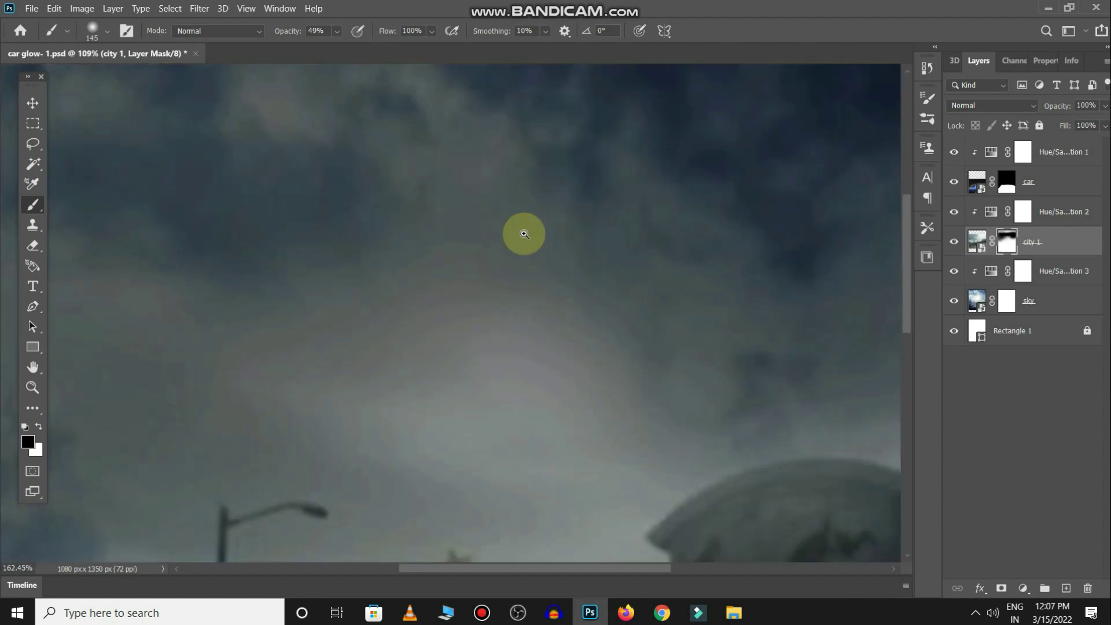
pyautogui.scroll(-2, 520, 231)
pyautogui.scroll(-3, 554, 290)
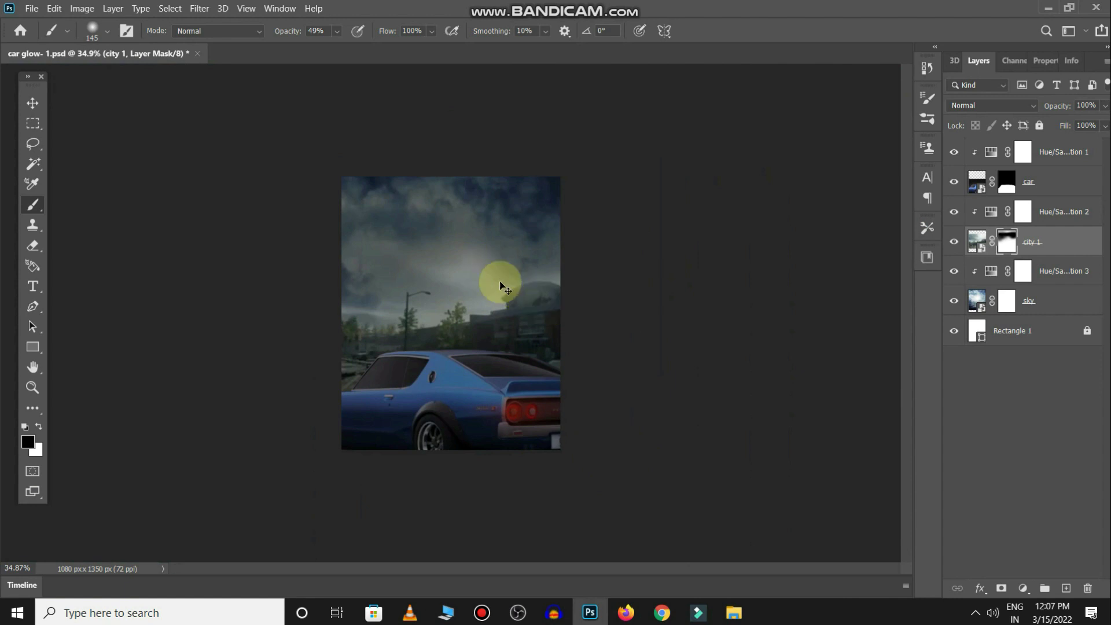
pyautogui.hotkey('alt', 'Tab')
# Step: Place catoon 1 as the top layer above the car and raise it higher in the scene
pyautogui.click(529, 243)
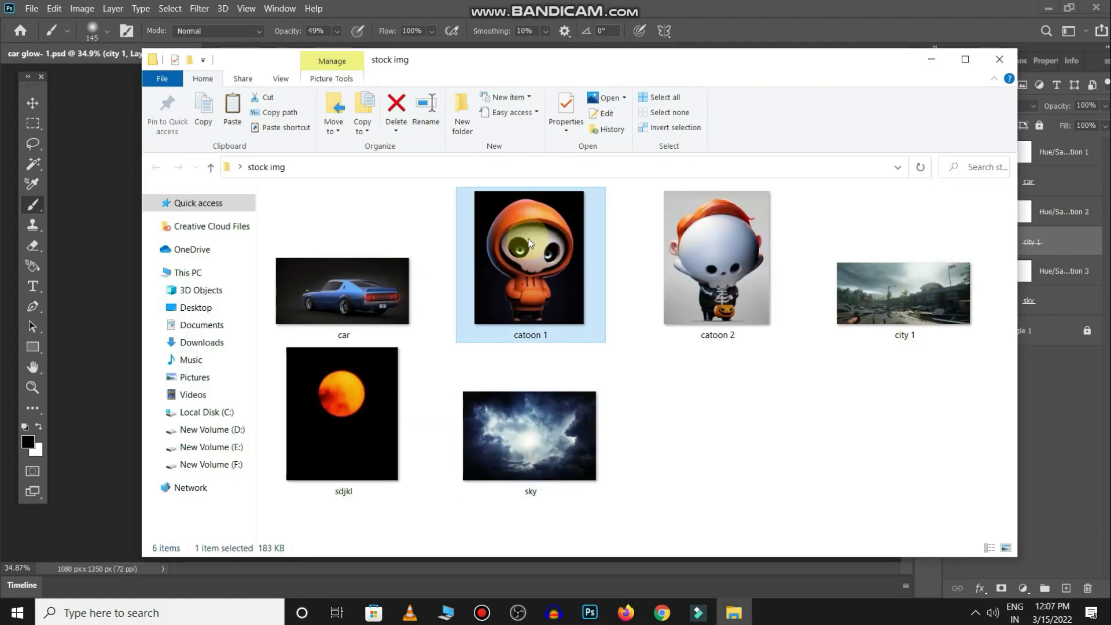
pyautogui.click(590, 613)
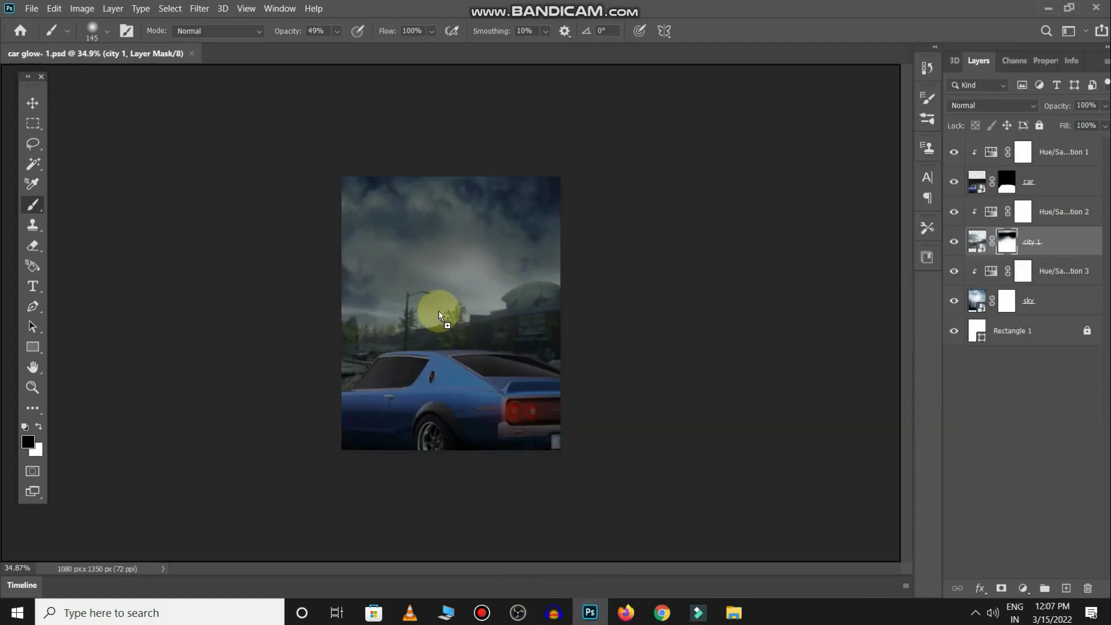
pyautogui.moveTo(438, 312); pyautogui.dragTo(452, 302)
pyautogui.moveTo(979, 259); pyautogui.dragTo(977, 145)
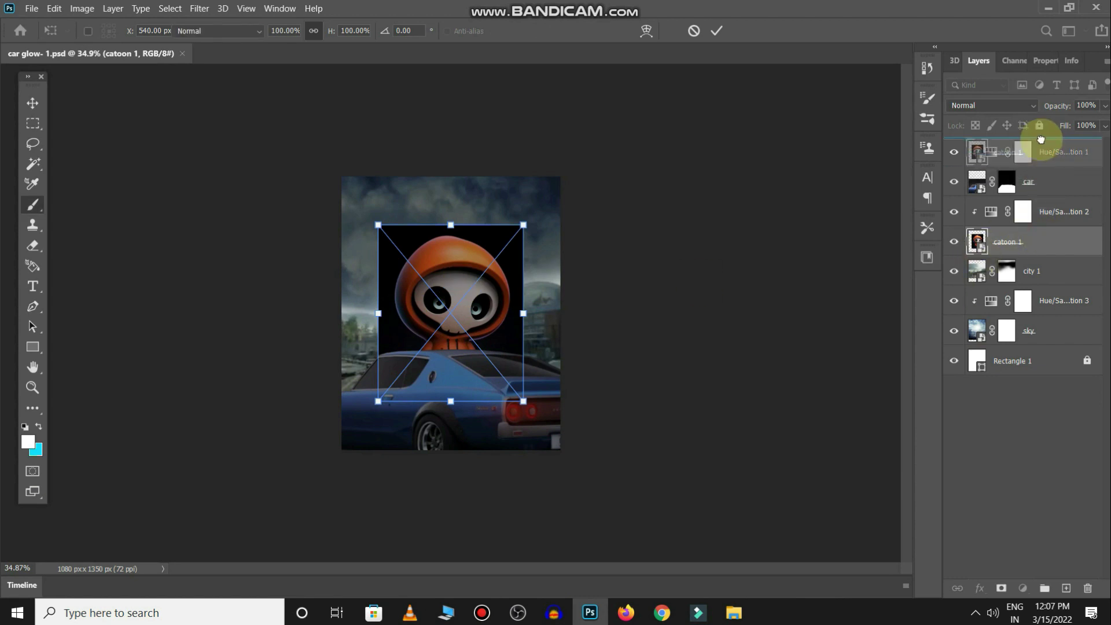
pyautogui.press('Return')
pyautogui.press('b')
pyautogui.press('v')
pyautogui.moveTo(481, 305)
pyautogui.mouseDown()
pyautogui.moveTo(476, 274)
pyautogui.moveTo(511, 271)
pyautogui.mouseUp()
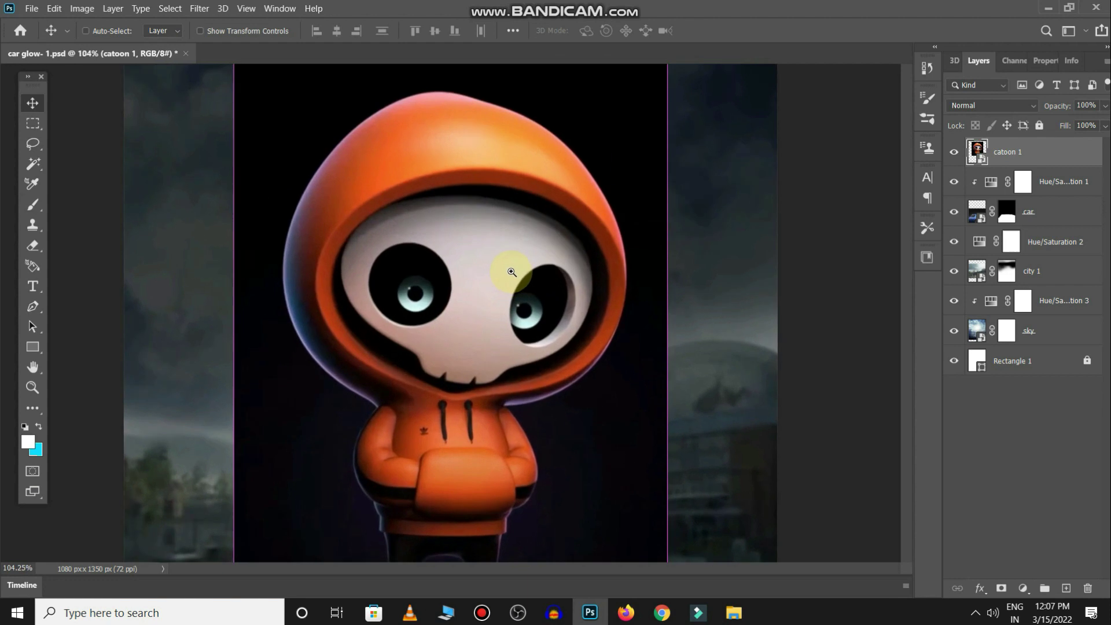
pyautogui.scroll(-3, 446, 354)
pyautogui.moveTo(434, 447); pyautogui.dragTo(459, 442)
# Step: Trace a Pen path from the character's leg up its left side and across the hood top
pyautogui.press('p')
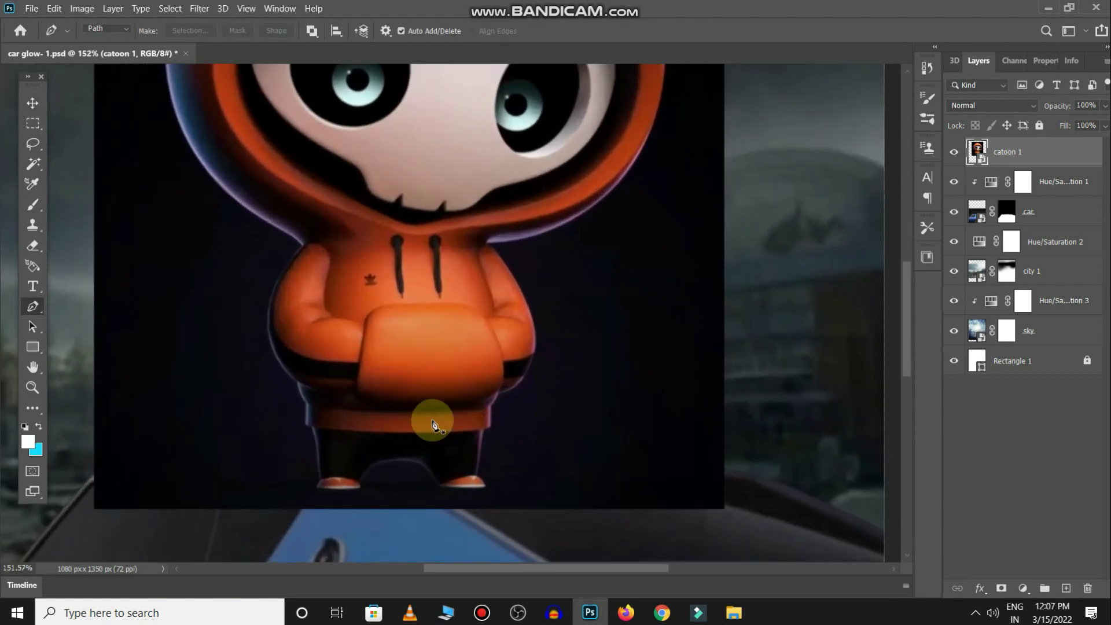
pyautogui.scroll(2, 353, 492)
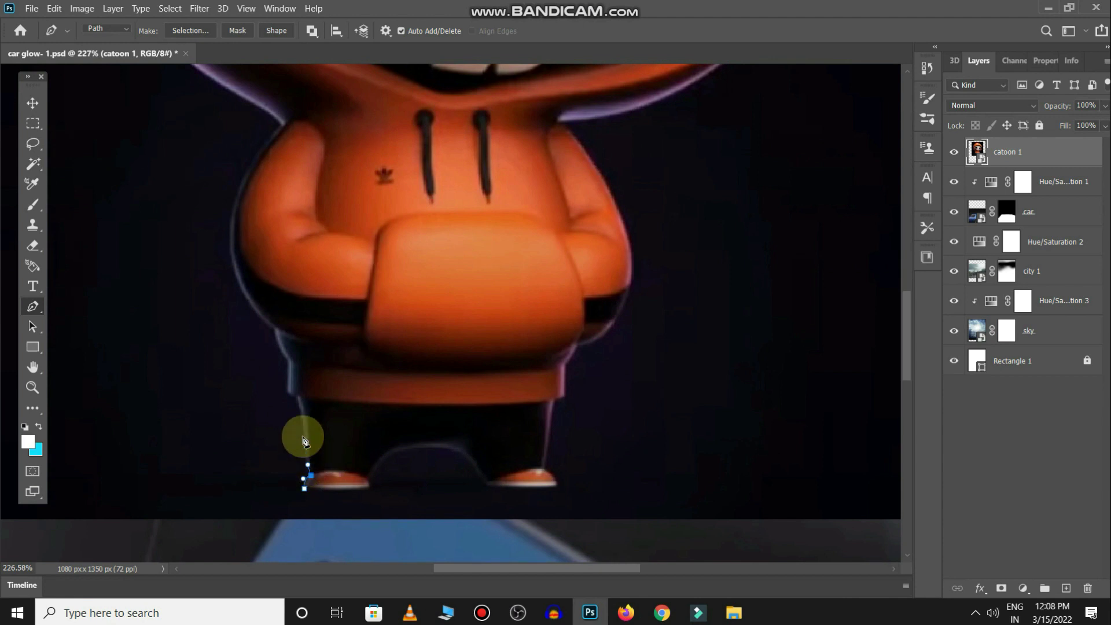
pyautogui.click(292, 373)
pyautogui.scroll(3, 324, 416)
pyautogui.scroll(3, 340, 396)
pyautogui.click(302, 231)
pyautogui.scroll(5, 347, 318)
pyautogui.click(249, 281)
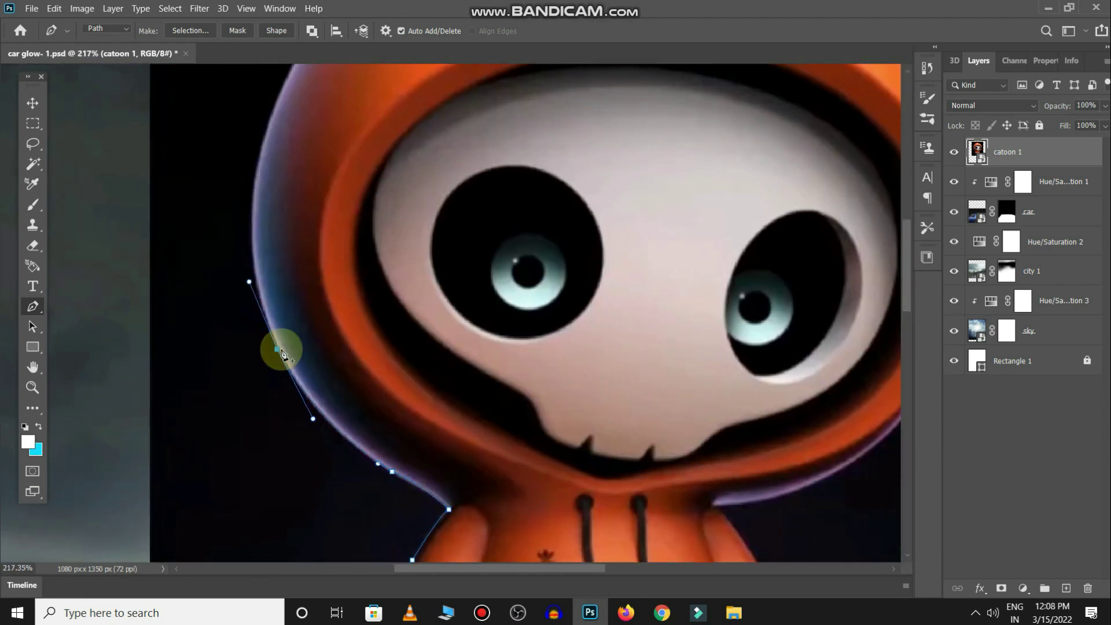
pyautogui.scroll(5, 282, 354)
pyautogui.scroll(3, 327, 261)
pyautogui.click(406, 144)
pyautogui.click(453, 157)
pyautogui.click(565, 218)
pyautogui.scroll(2, 635, 385)
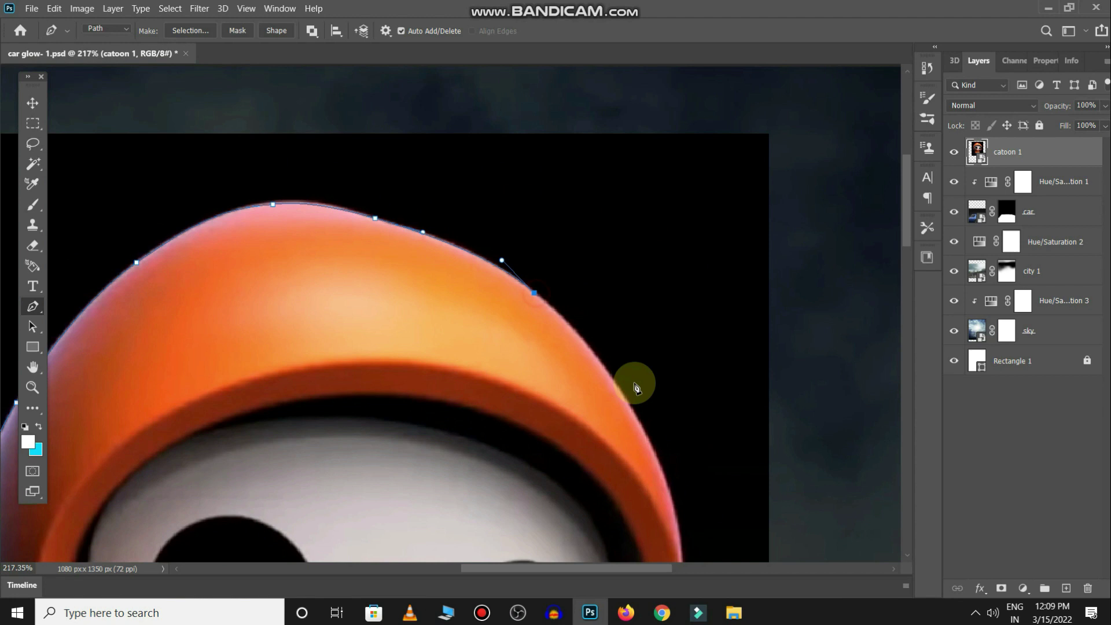
pyautogui.scroll(-10, 635, 385)
pyautogui.scroll(-5, 590, 434)
# Step: Trace the hoodie's right side and legs, close the path, and load it as a selection
pyautogui.click(419, 427)
pyautogui.scroll(-3, 459, 458)
pyautogui.moveTo(397, 419); pyautogui.dragTo(382, 432)
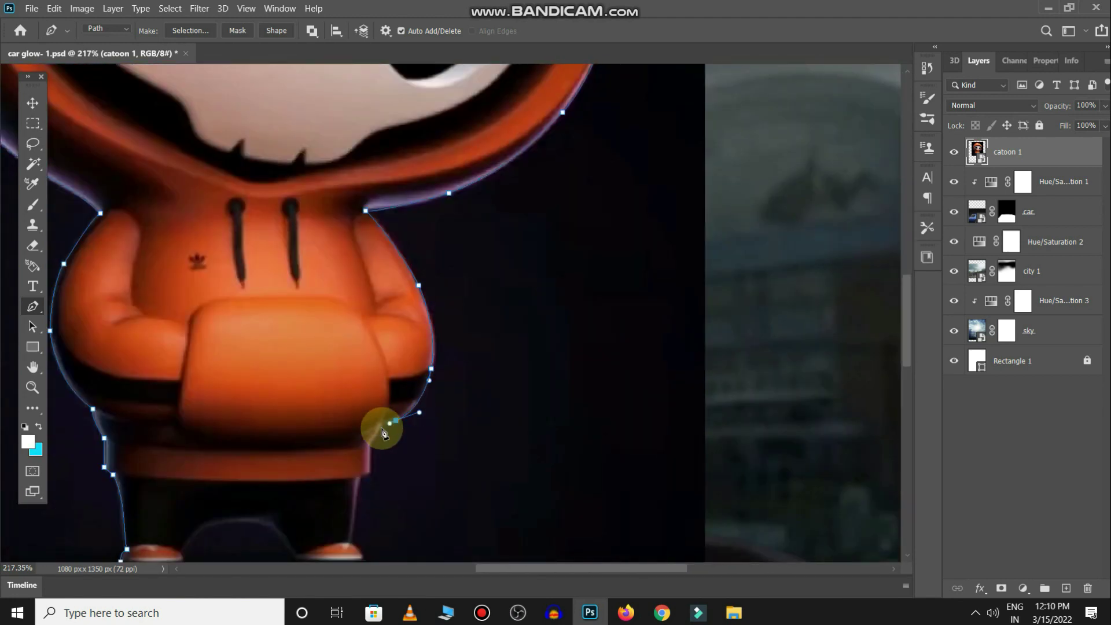
pyautogui.click(372, 443)
pyautogui.click(366, 479)
pyautogui.scroll(-3, 359, 467)
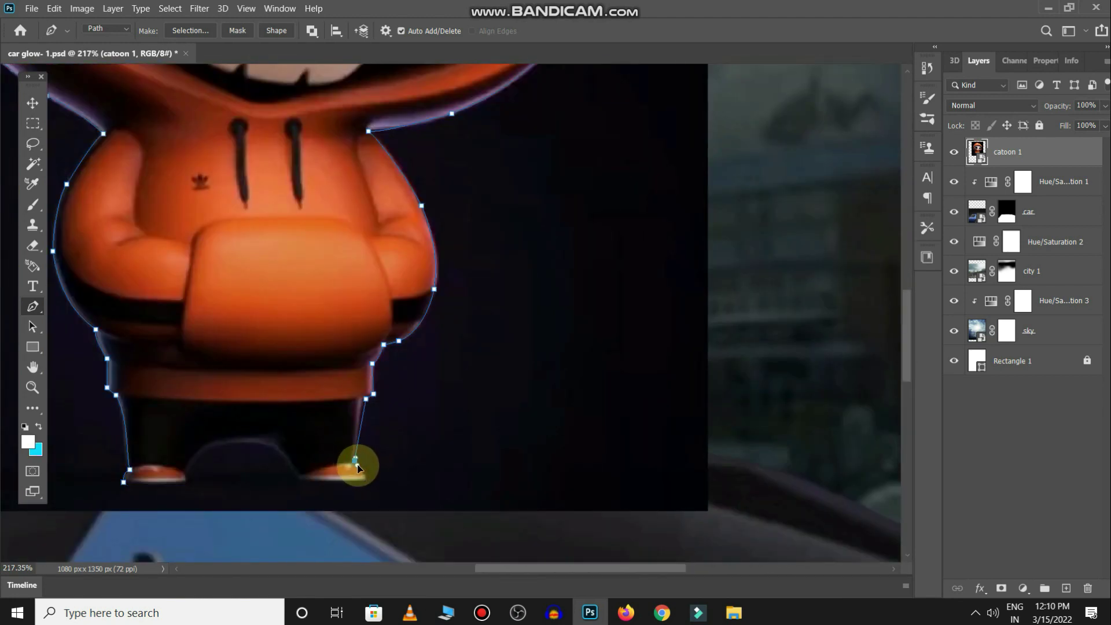
pyautogui.scroll(-3, 362, 472)
pyautogui.scroll(5, 446, 428)
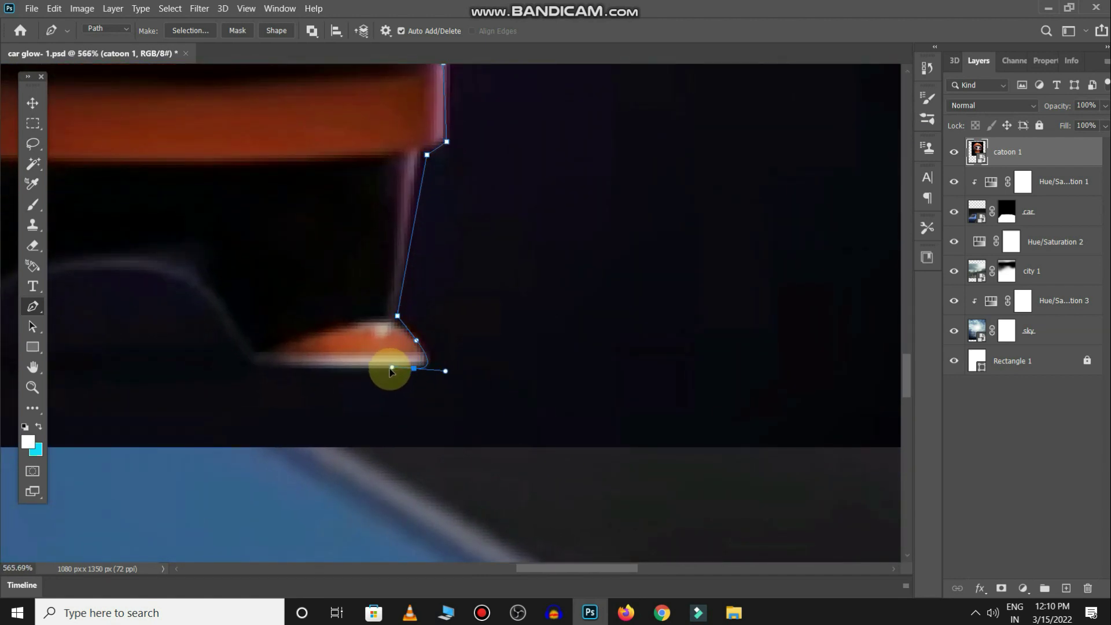
pyautogui.moveTo(255, 366); pyautogui.dragTo(473, 402)
pyautogui.scroll(-3, 457, 387)
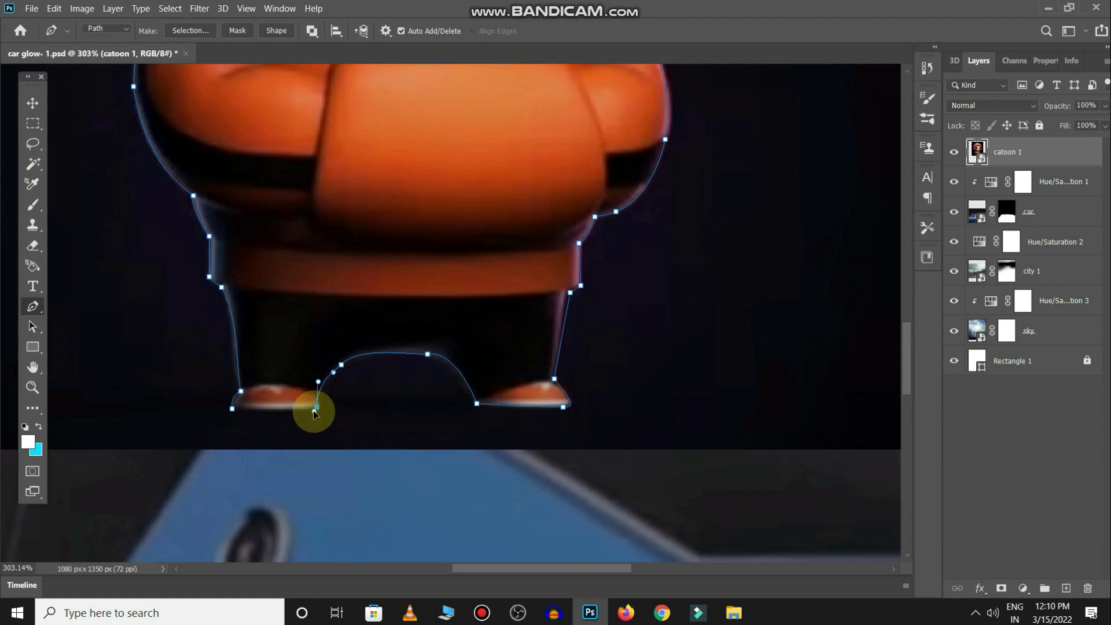
pyautogui.moveTo(313, 412); pyautogui.dragTo(314, 410)
pyautogui.click(238, 414)
pyautogui.hotkey('ctrl', 'Return')
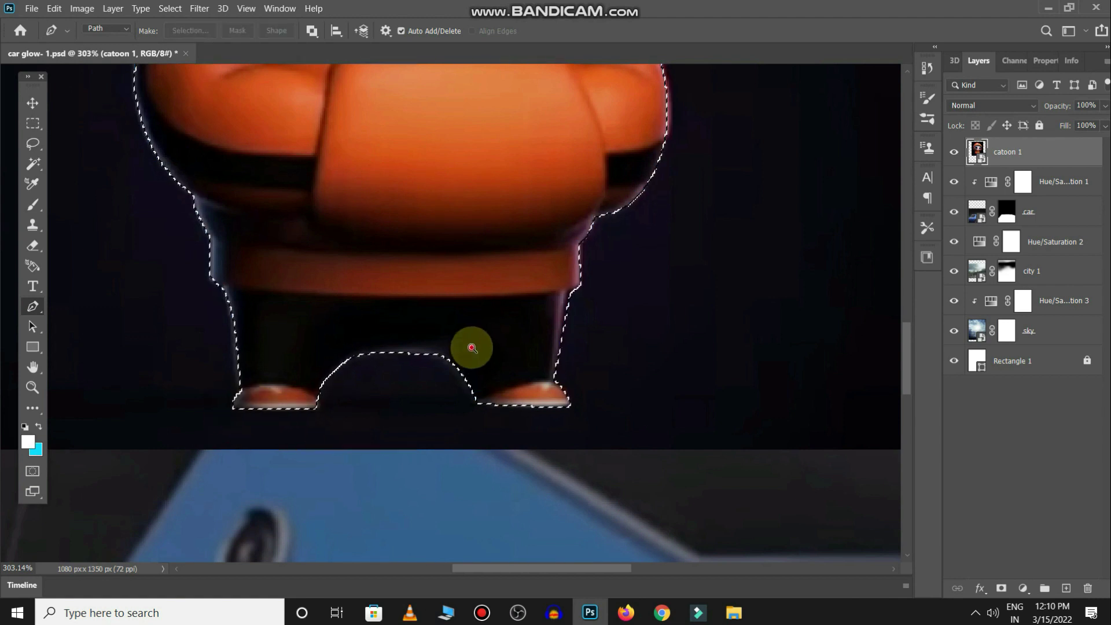
pyautogui.hotkey('ctrl', '0')
# Step: Mask catoon 1's background, shrink it to about 71%, and stand it on the car roof
pyautogui.click(992, 588)
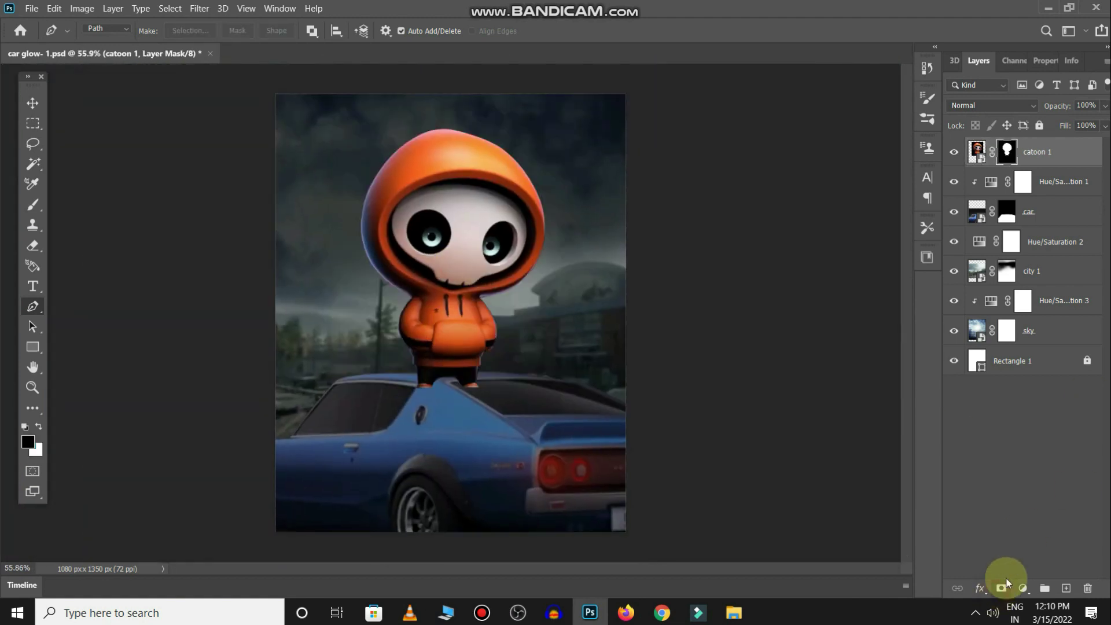
pyautogui.press('v')
pyautogui.scroll(-3, 484, 339)
pyautogui.moveTo(448, 235); pyautogui.dragTo(437, 232)
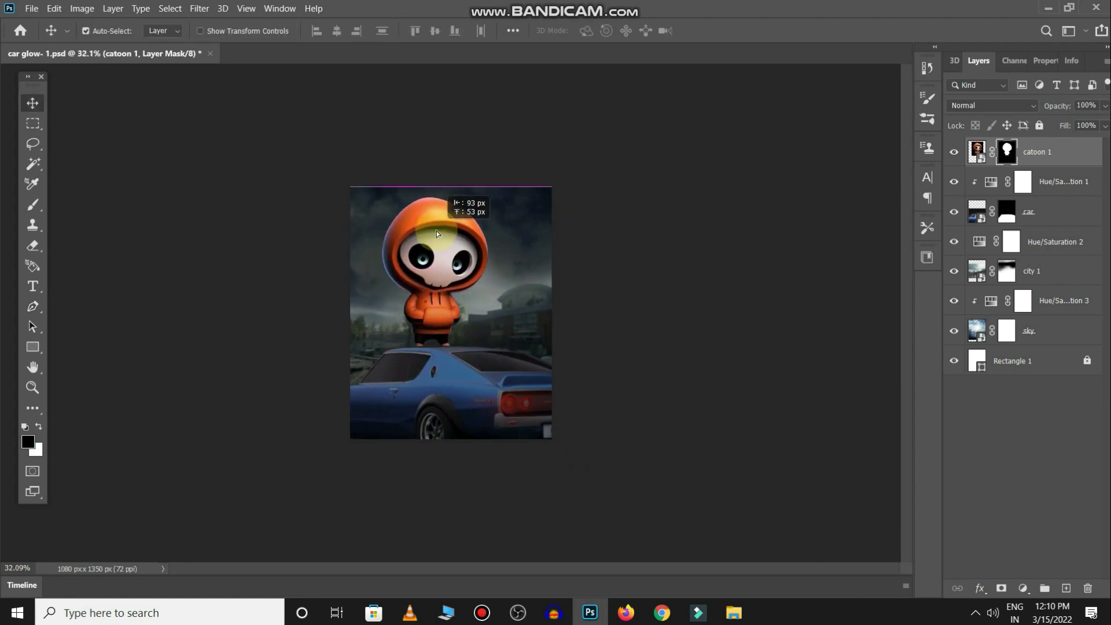
pyautogui.hotkey('ctrl', 't')
pyautogui.moveTo(366, 190); pyautogui.dragTo(406, 235)
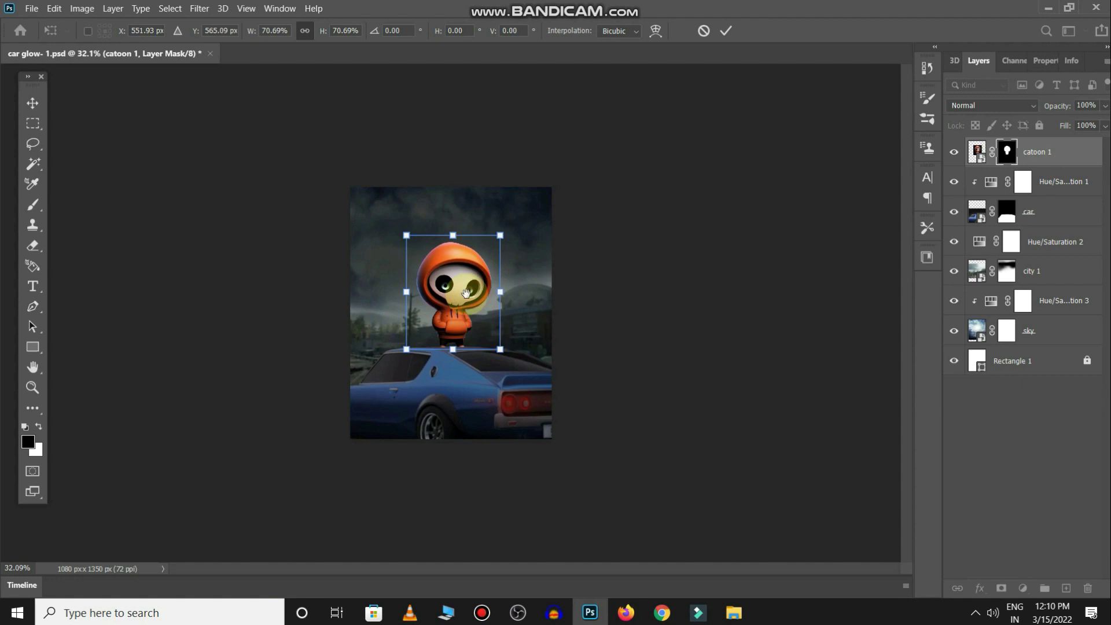
pyautogui.press('Return')
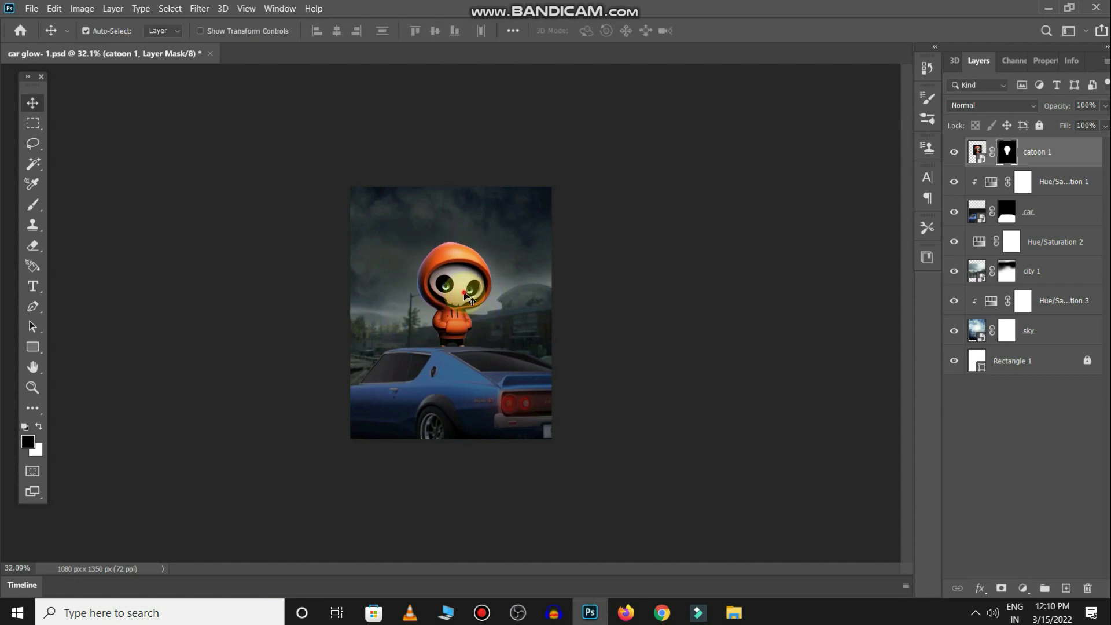
pyautogui.moveTo(467, 298); pyautogui.dragTo(438, 299)
pyautogui.moveTo(468, 343)
pyautogui.mouseDown()
pyautogui.moveTo(496, 372)
pyautogui.moveTo(359, 403)
pyautogui.moveTo(392, 404)
pyautogui.moveTo(372, 437)
pyautogui.mouseUp()
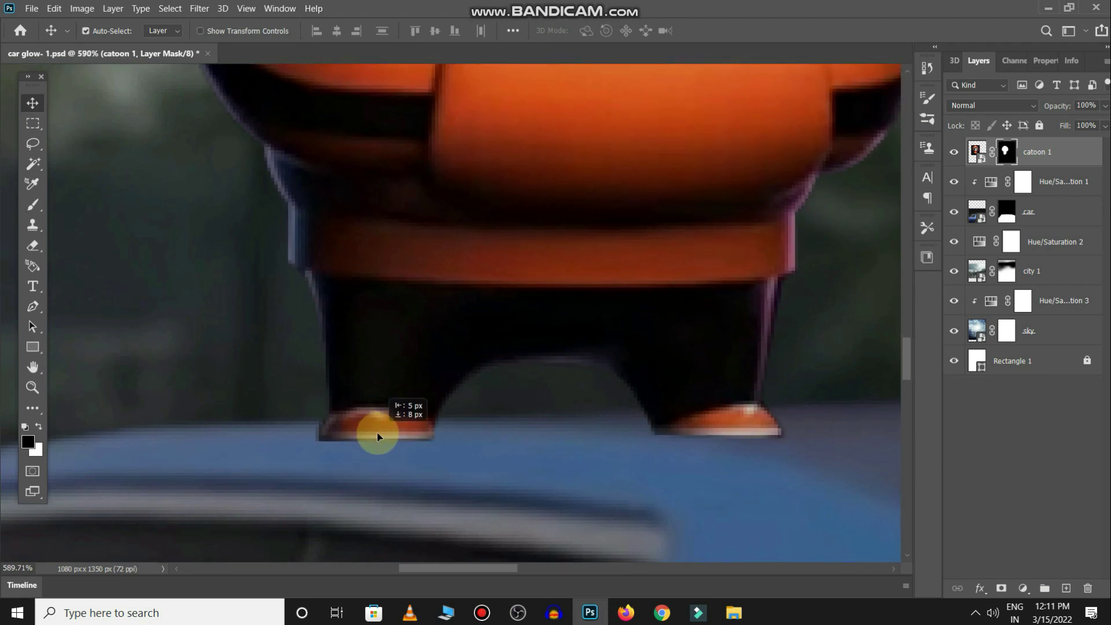
pyautogui.moveTo(453, 431); pyautogui.dragTo(342, 389)
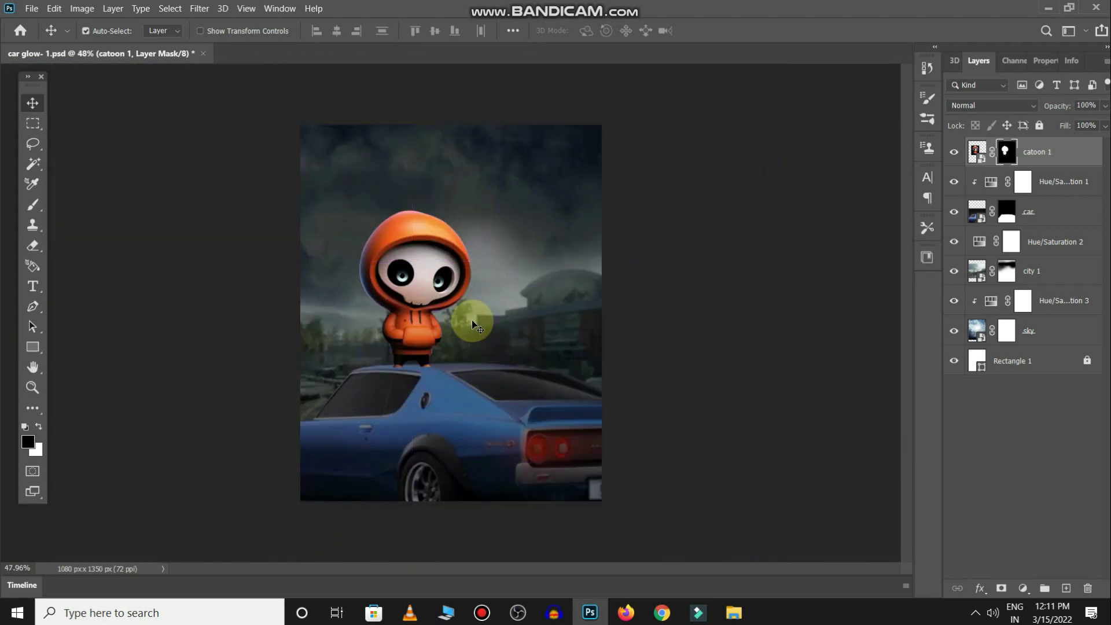
# Step: Place the catoon 2 image from the stock folder into the composite
pyautogui.hotkey('alt', 'Tab')
pyautogui.click(850, 330)
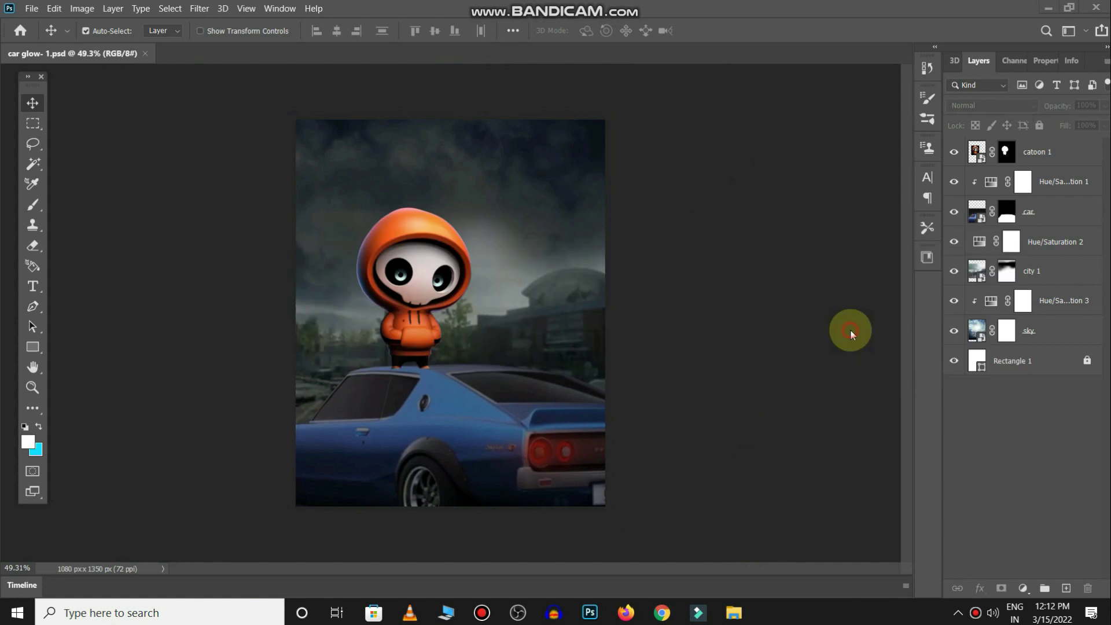
pyautogui.moveTo(742, 258)
pyautogui.mouseDown()
pyautogui.moveTo(497, 317)
pyautogui.moveTo(501, 295)
pyautogui.mouseUp()
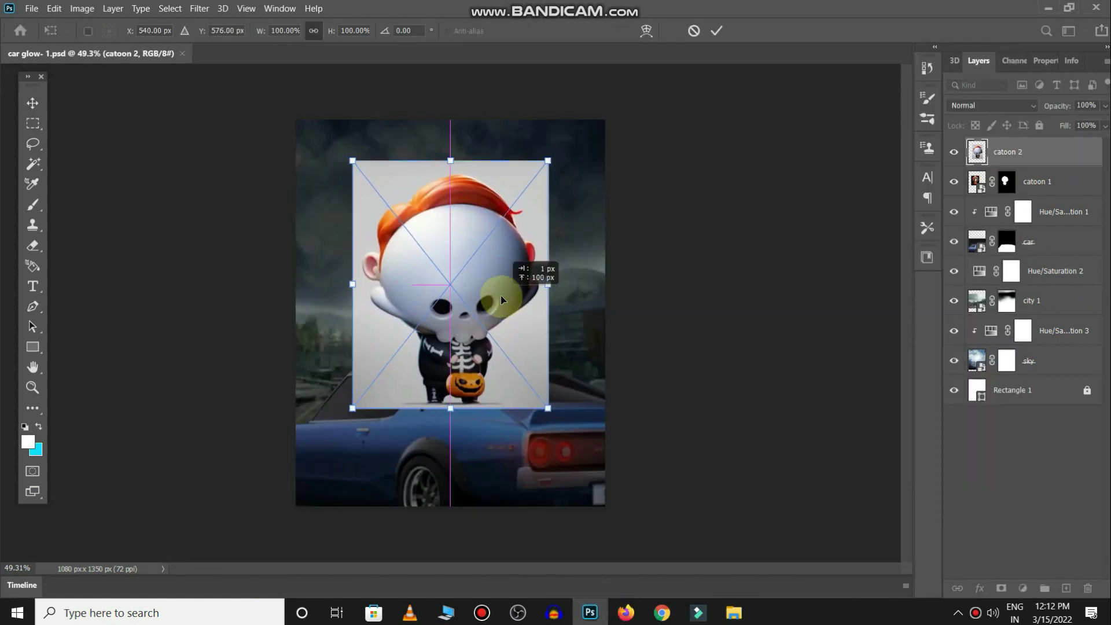
pyautogui.press('Return')
# Step: Start a Pen path tracing the skeleton's hair outline and curl
pyautogui.press('p')
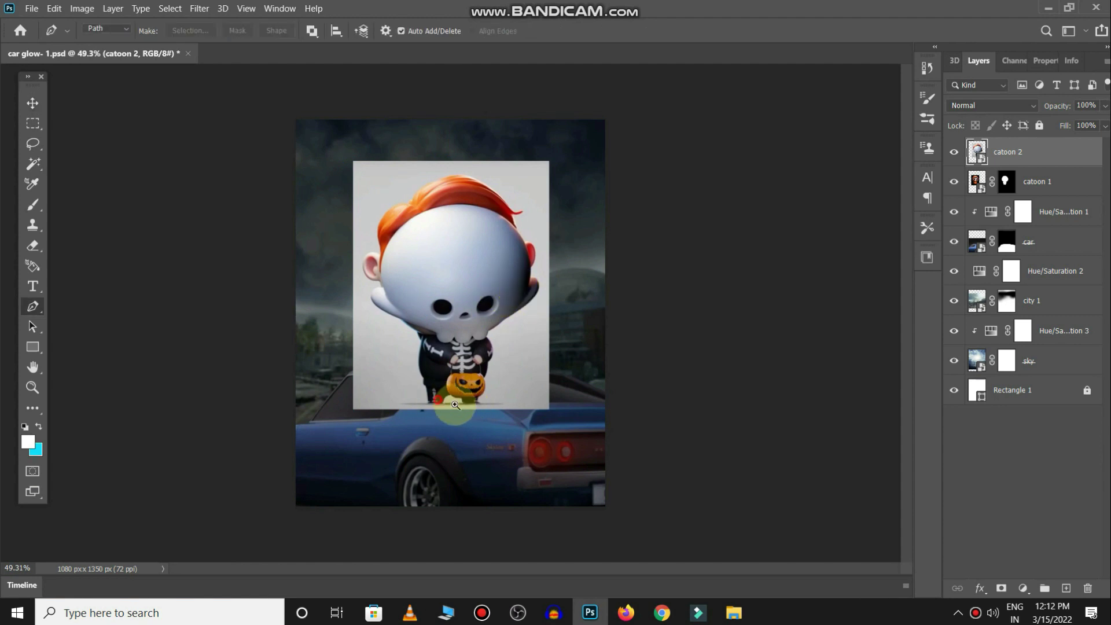
pyautogui.scroll(5, 438, 400)
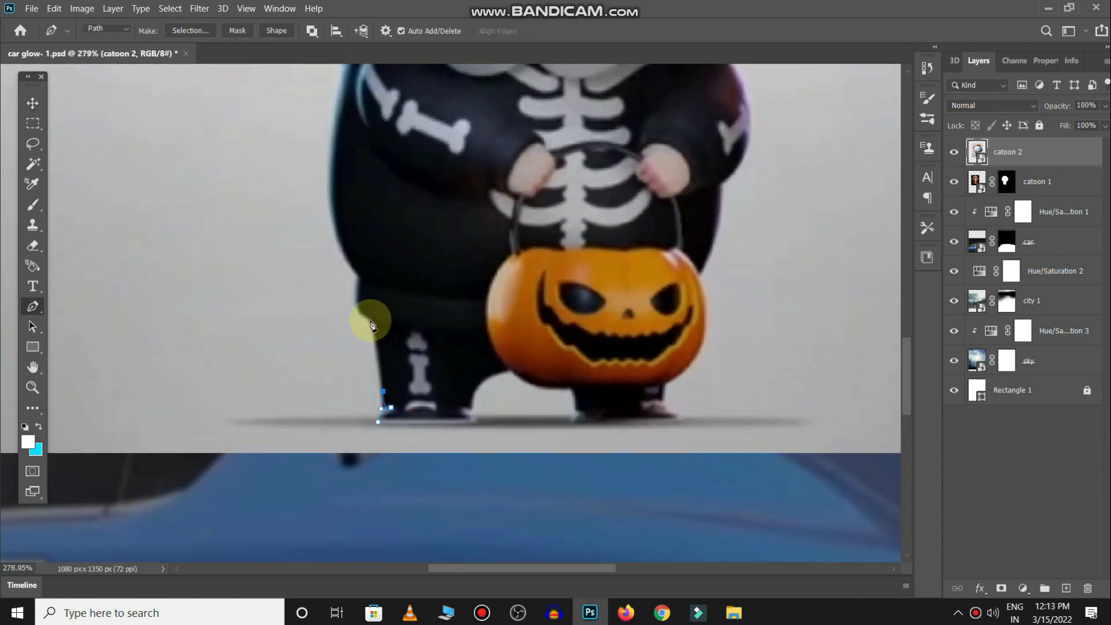
pyautogui.scroll(5, 371, 325)
pyautogui.scroll(2, 317, 322)
pyautogui.scroll(-2, 354, 323)
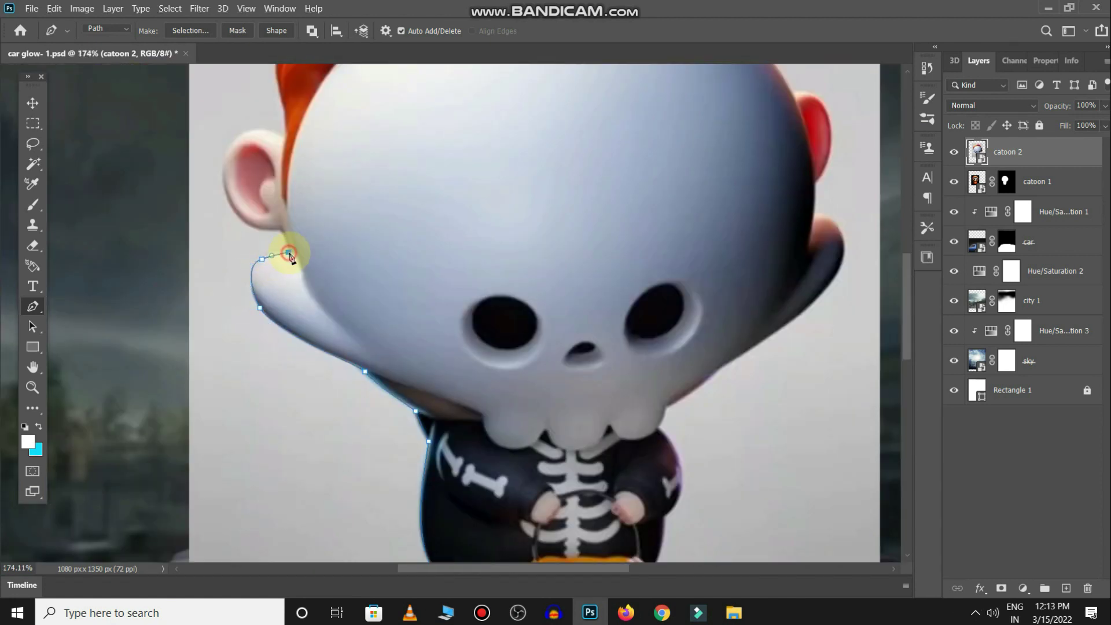
pyautogui.scroll(3, 289, 255)
pyautogui.click(235, 253)
pyautogui.scroll(2, 235, 278)
pyautogui.click(243, 324)
pyautogui.scroll(2, 389, 218)
pyautogui.click(534, 201)
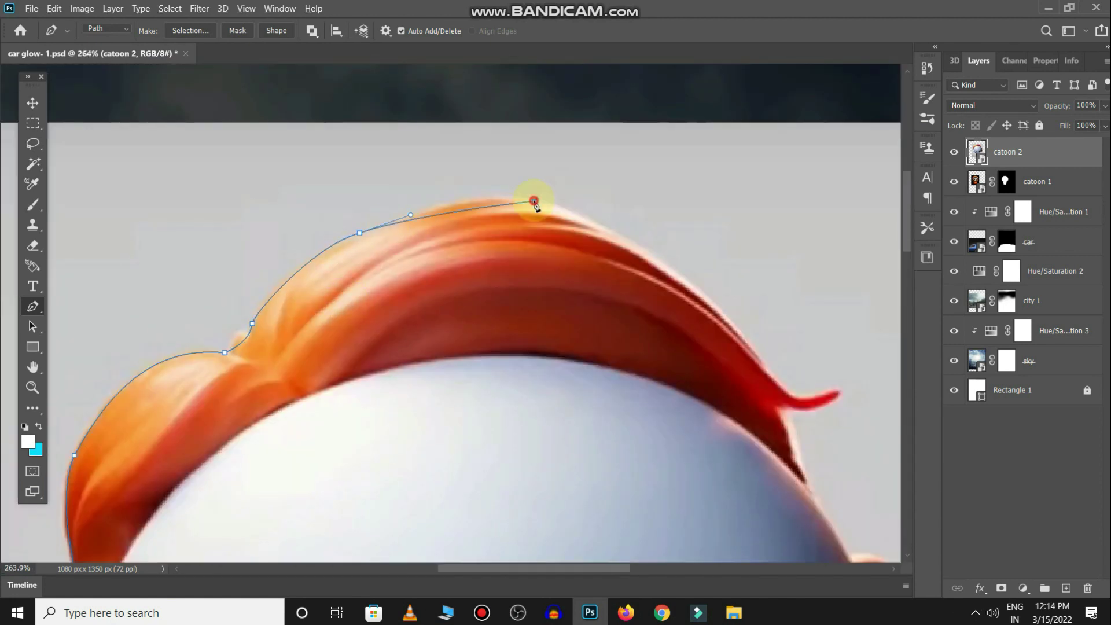
pyautogui.scroll(-2, 533, 201)
pyautogui.scroll(2, 578, 372)
pyautogui.moveTo(591, 365); pyautogui.dragTo(605, 347)
pyautogui.scroll(-5, 502, 272)
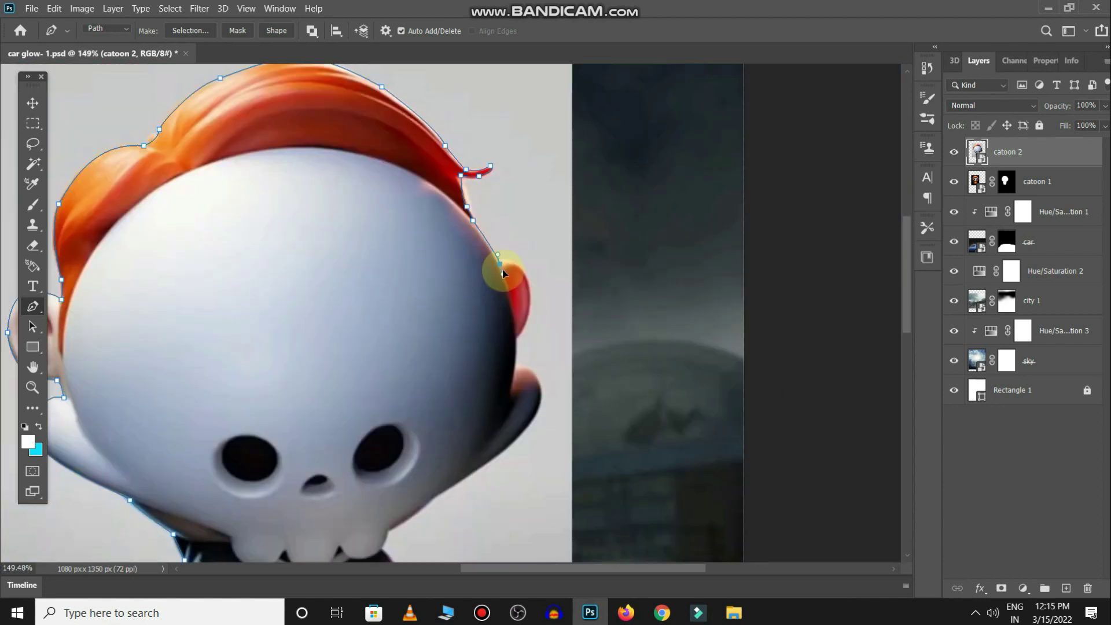
# Step: Continue the path around skull, body, pumpkin and feet, close it, and load it as a selection
pyautogui.click(523, 347)
pyautogui.scroll(-5, 457, 372)
pyautogui.scroll(2, 417, 396)
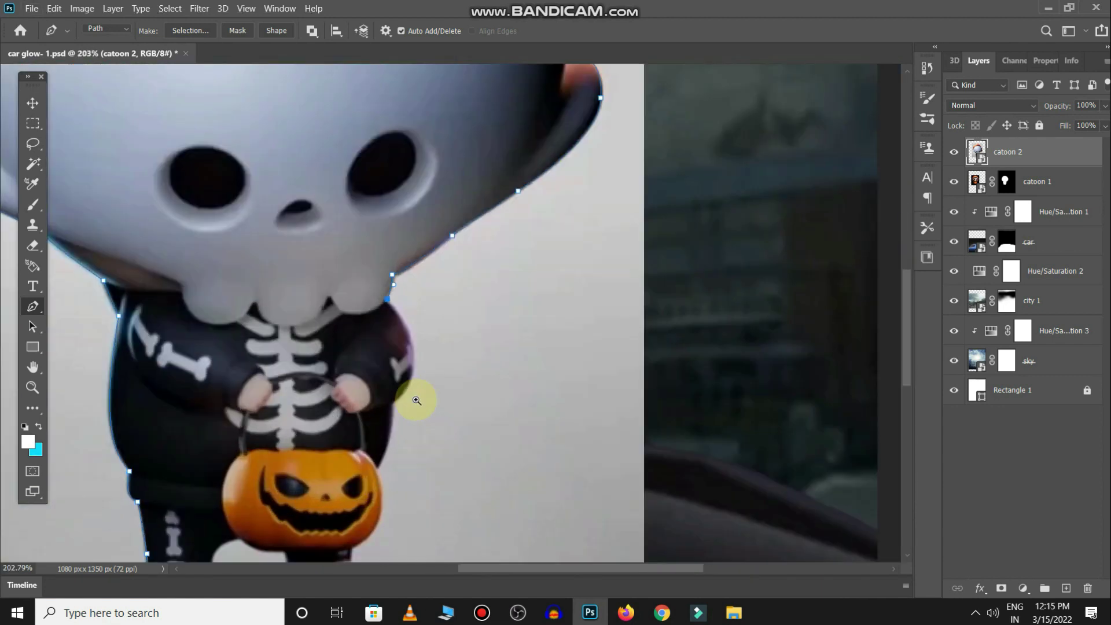
pyautogui.scroll(-3, 399, 382)
pyautogui.click(379, 349)
pyautogui.scroll(3, 360, 444)
pyautogui.click(518, 423)
pyautogui.click(539, 478)
pyautogui.click(370, 489)
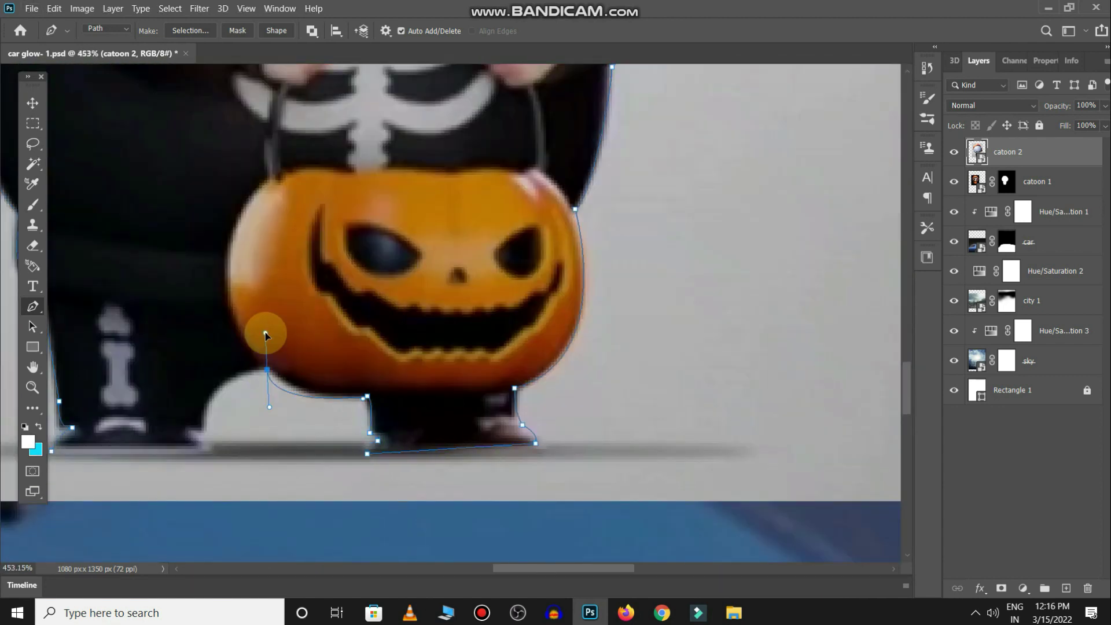
pyautogui.scroll(-2, 265, 330)
pyautogui.moveTo(450, 299); pyautogui.dragTo(480, 328)
pyautogui.moveTo(382, 358); pyautogui.dragTo(383, 416)
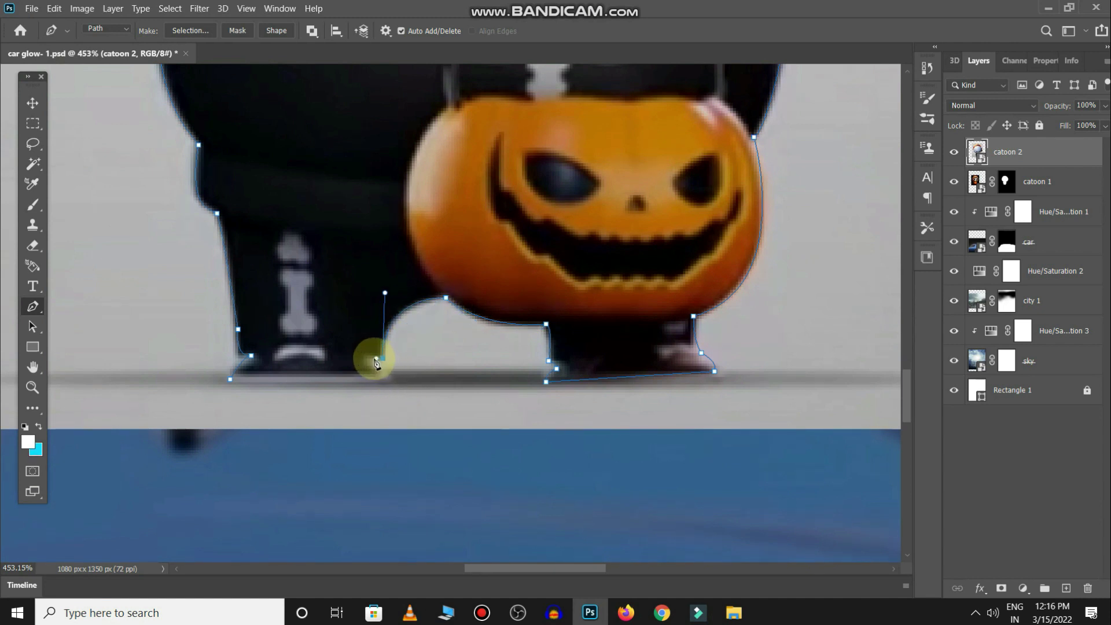
pyautogui.click(376, 362)
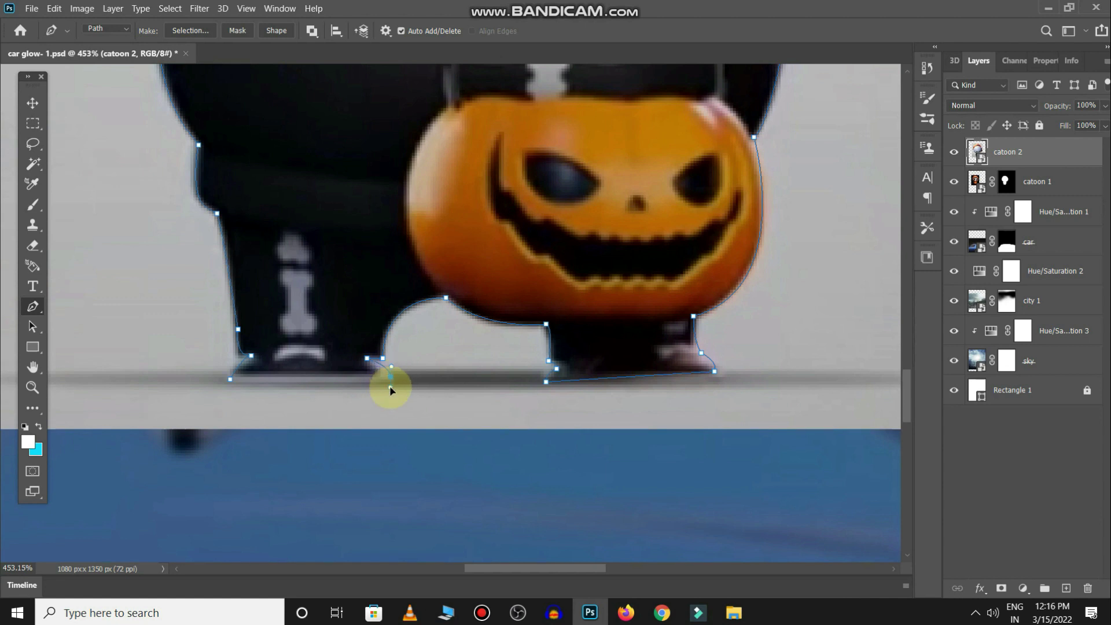
pyautogui.moveTo(387, 386); pyautogui.dragTo(388, 384)
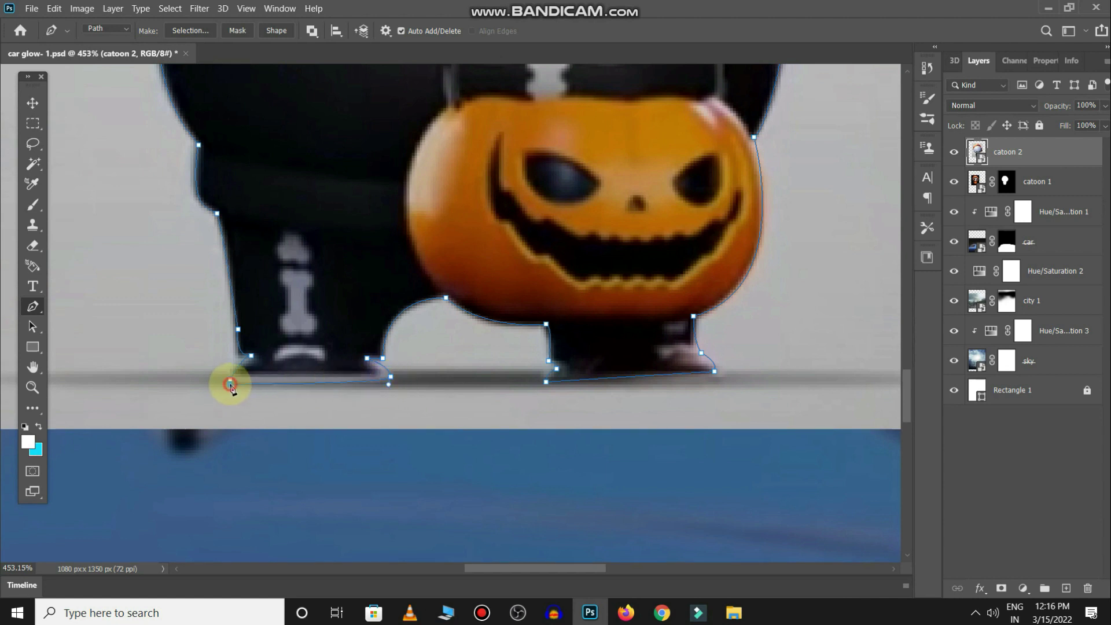
pyautogui.click(239, 384)
pyautogui.hotkey('ctrl', 'Return')
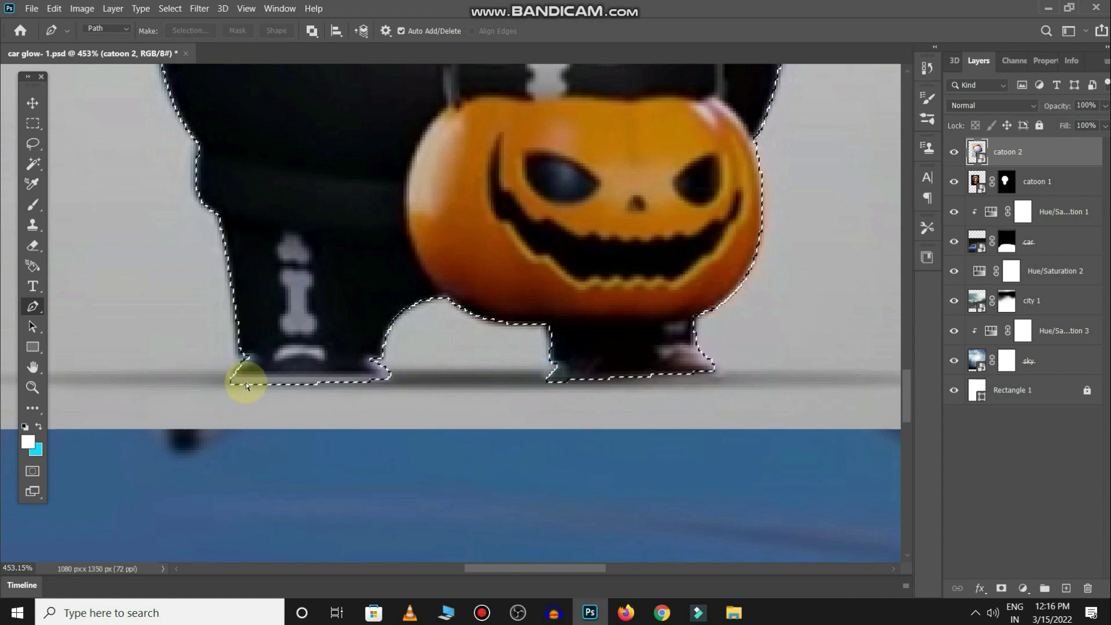
pyautogui.hotkey('ctrl', '0')
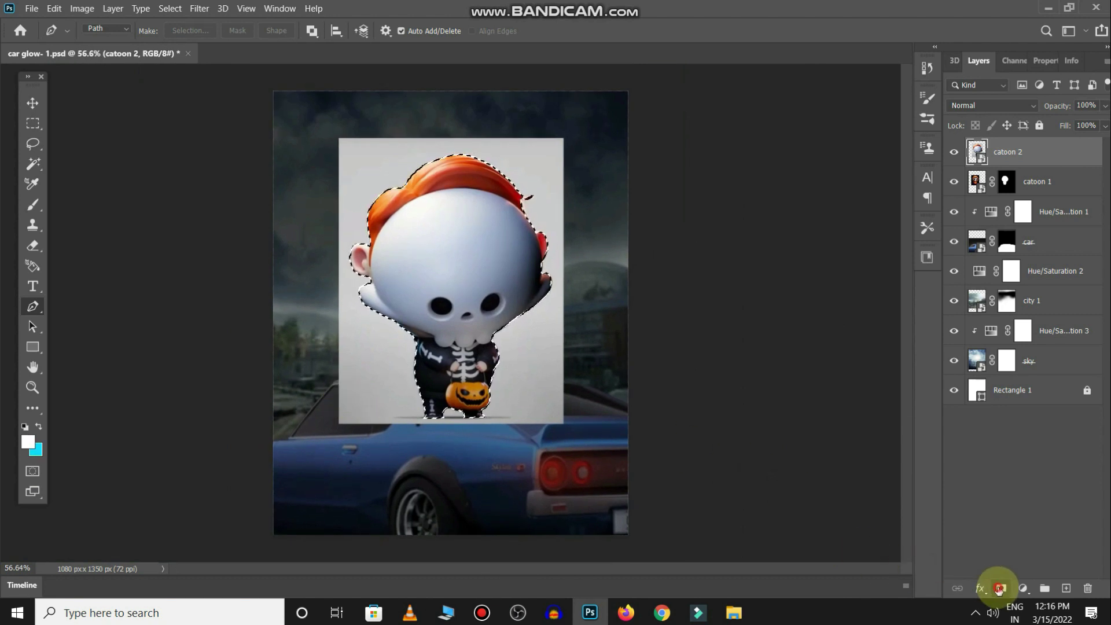
# Step: Mask out the skeleton's white background, scale it to 73.53% and place it beside the orange character
pyautogui.click(1001, 588)
pyautogui.hotkey('ctrl', 't')
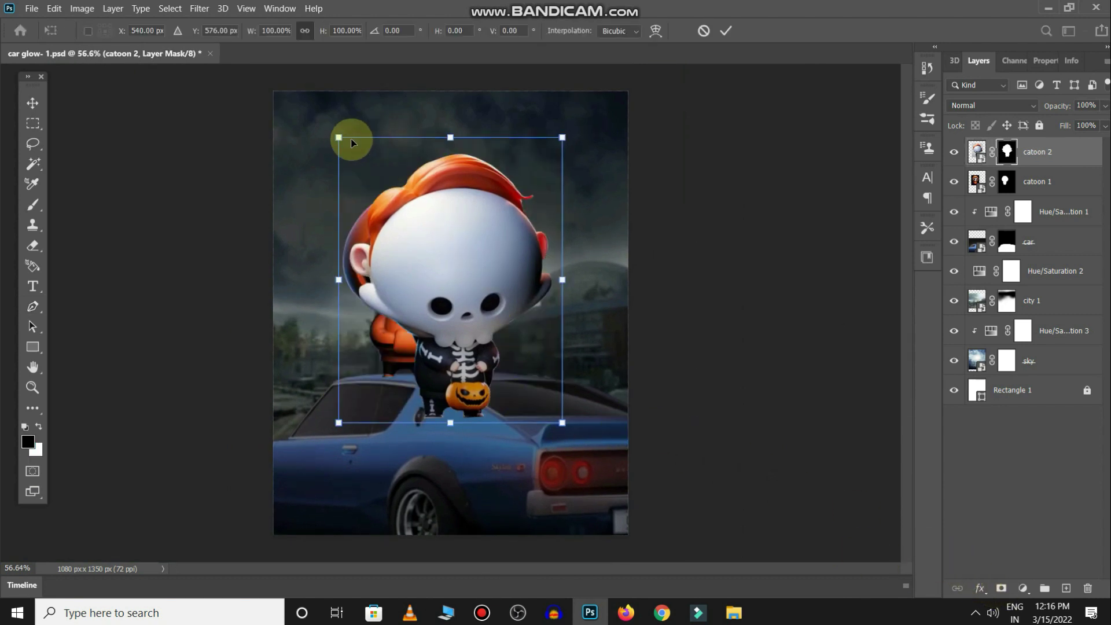
pyautogui.moveTo(341, 139); pyautogui.dragTo(398, 214)
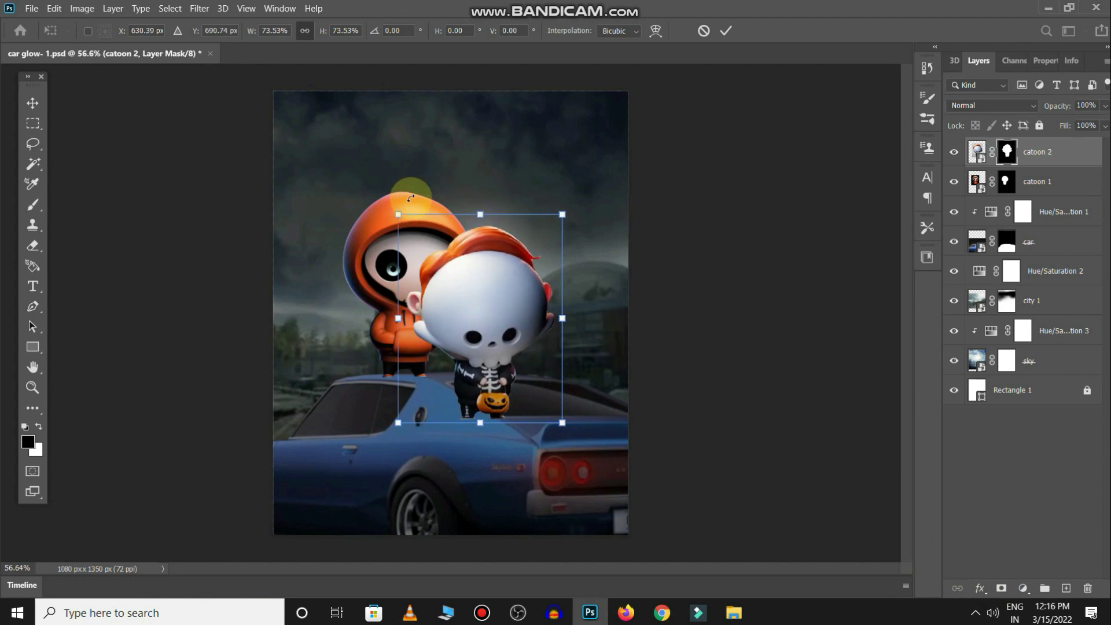
pyautogui.moveTo(495, 324); pyautogui.dragTo(497, 283)
pyautogui.press('Right')
pyautogui.press('Right')
pyautogui.press('Right')
pyautogui.press('Right')
pyautogui.press('Right')
pyautogui.press('Right')
pyautogui.press('Right')
pyautogui.press('Right')
pyautogui.press('Right')
pyautogui.press('Right')
pyautogui.press('Right')
pyautogui.press('Right')
pyautogui.press('Return')
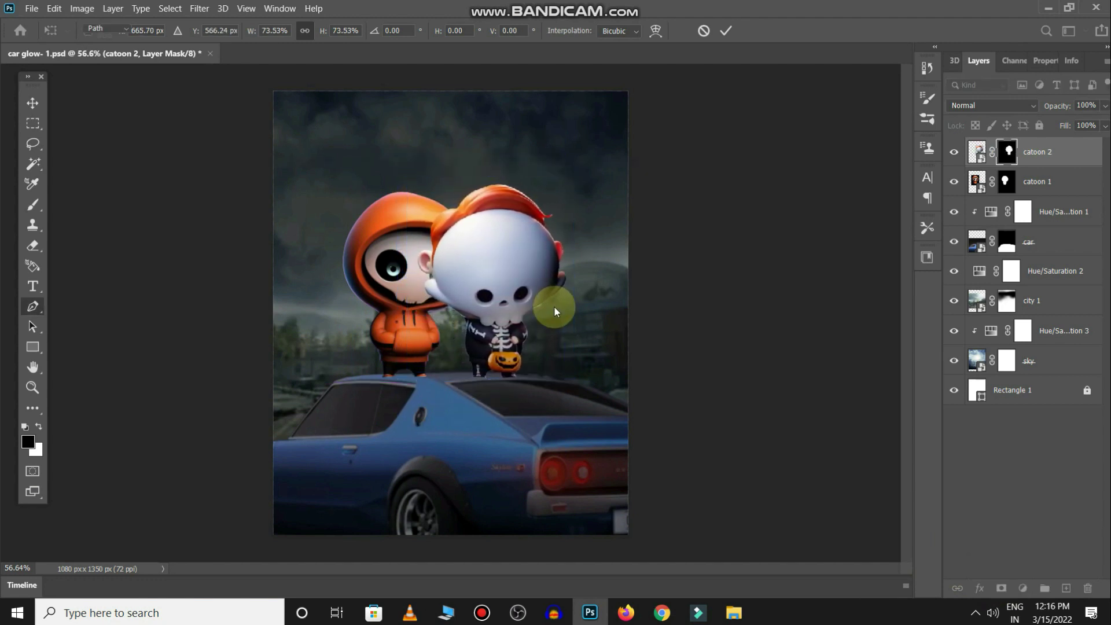
pyautogui.press('p')
# Step: Save the document and make catoon 1 the active layer
pyautogui.hotkey('ctrl', 's')
pyautogui.scroll(3, 539, 334)
pyautogui.scroll(-3, 529, 314)
pyautogui.press('v')
pyautogui.scroll(-1, 522, 379)
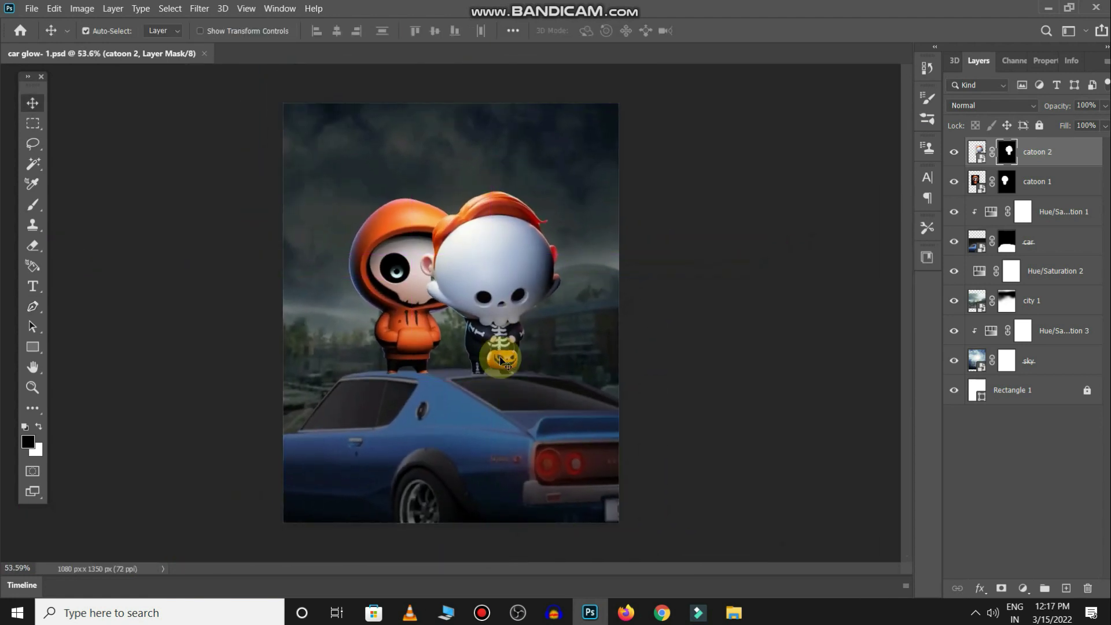
pyautogui.click(405, 229)
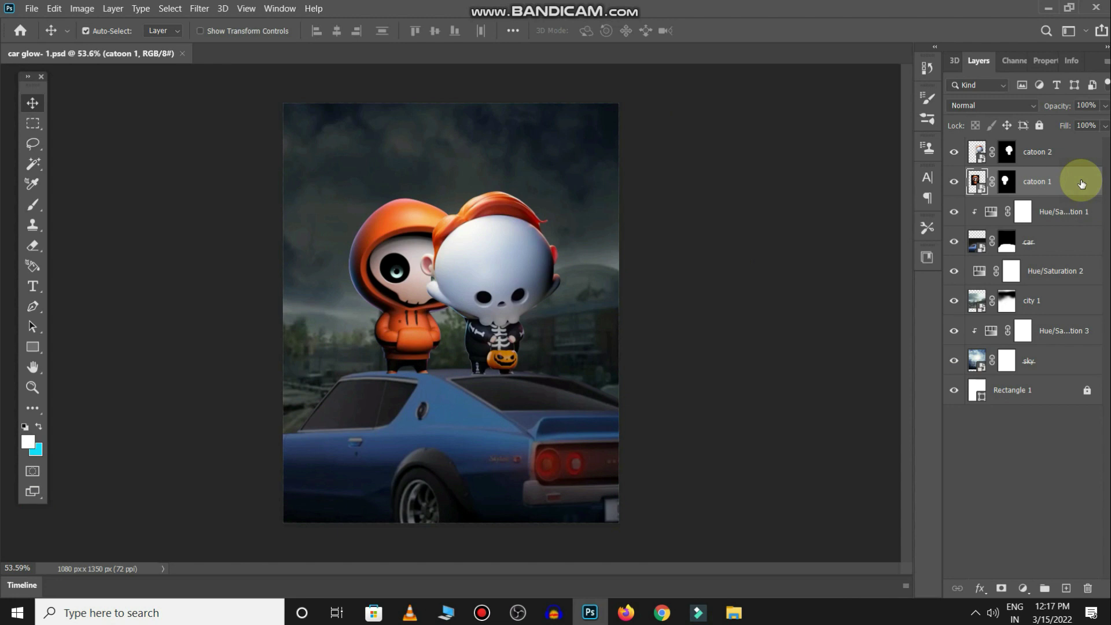
# Step: Create Layer 1 above the car layer and drag it to the top of the layer stack
pyautogui.click(376, 408)
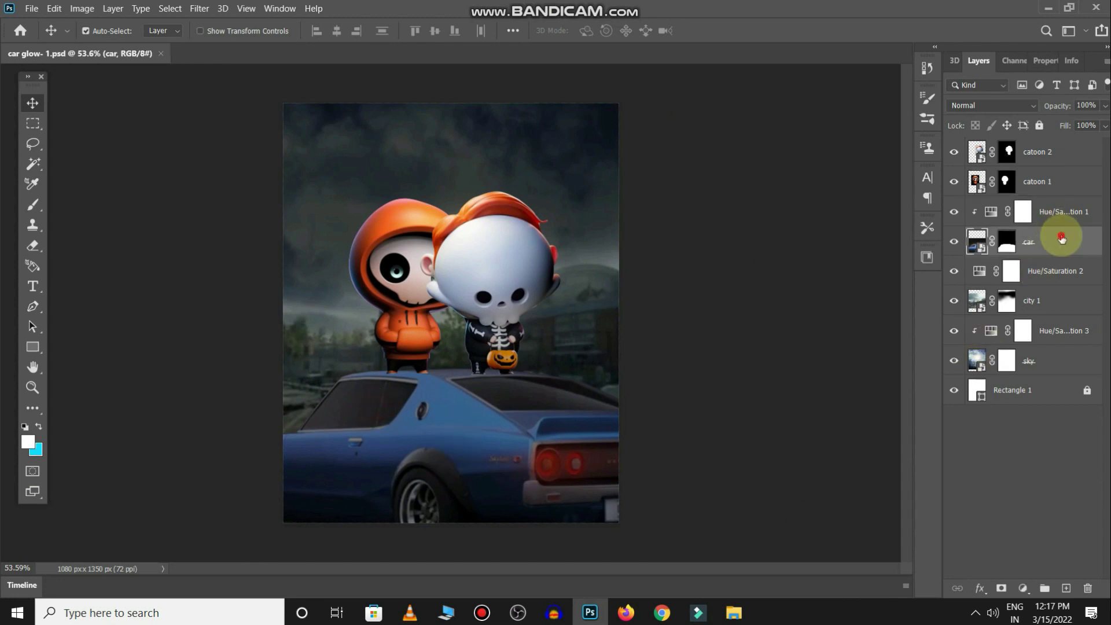
pyautogui.click(1064, 588)
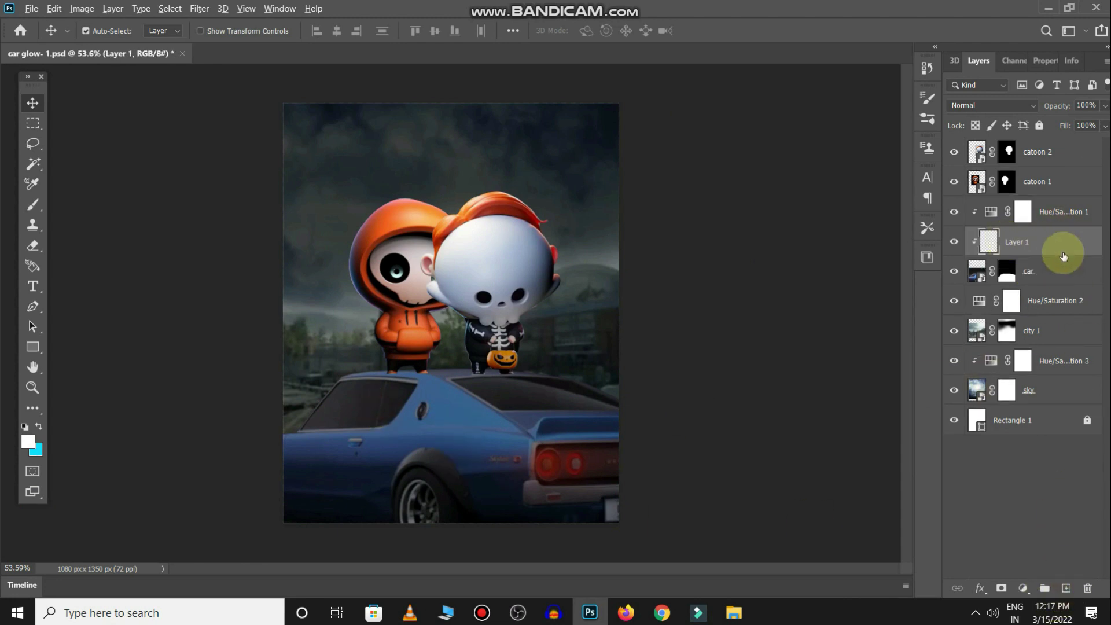
pyautogui.scroll(2, 1063, 250)
pyautogui.keyDown('alt'); pyautogui.click(1063, 251); pyautogui.keyUp('alt')
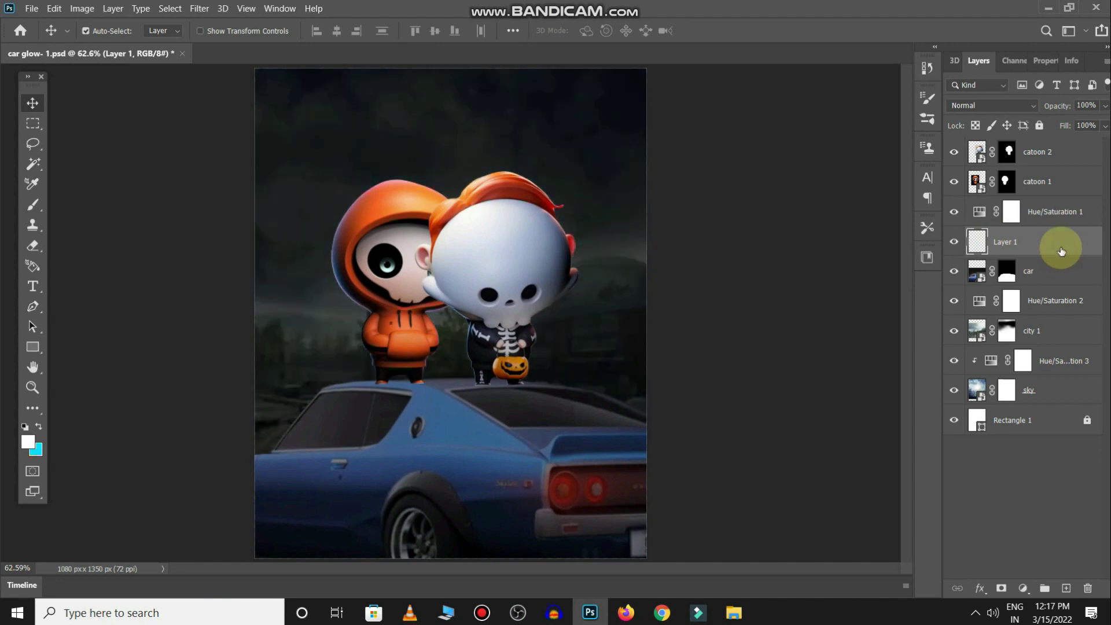
pyautogui.keyDown('alt'); pyautogui.click(1060, 250); pyautogui.keyUp('alt')
pyautogui.moveTo(1061, 250); pyautogui.dragTo(981, 152)
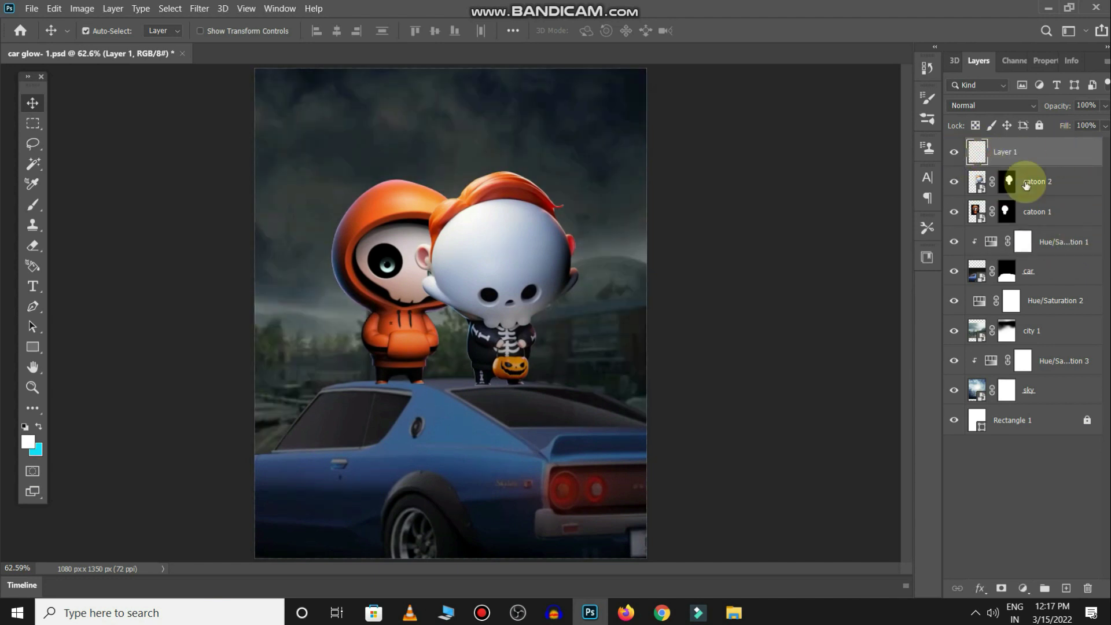
# Step: Outline the car's side window with the Pen tool and load it as a selection
pyautogui.press('p')
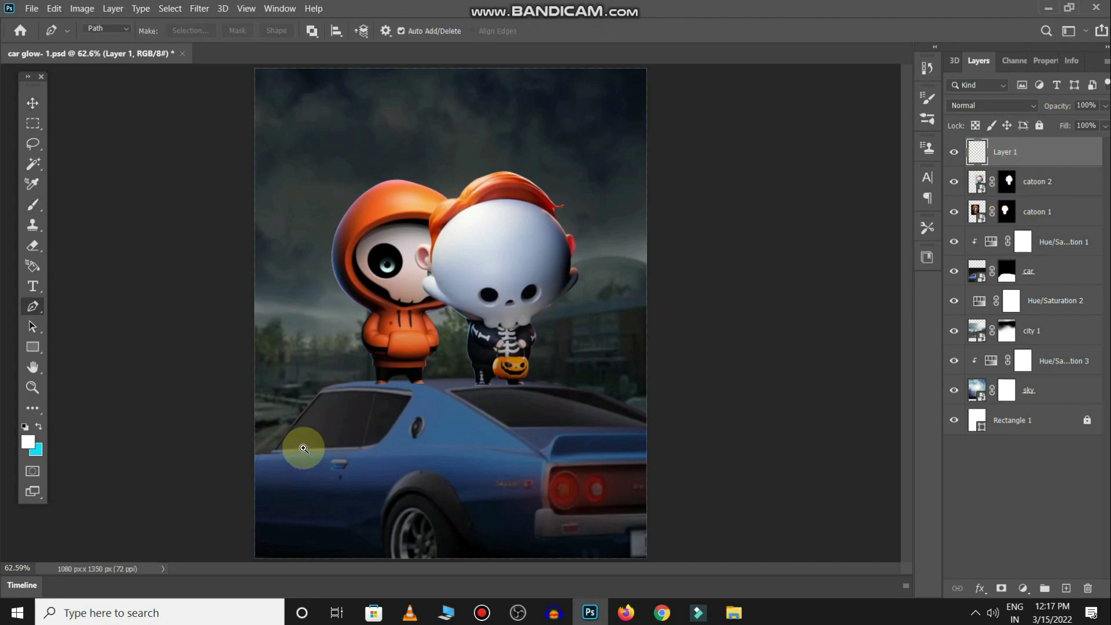
pyautogui.scroll(5, 297, 446)
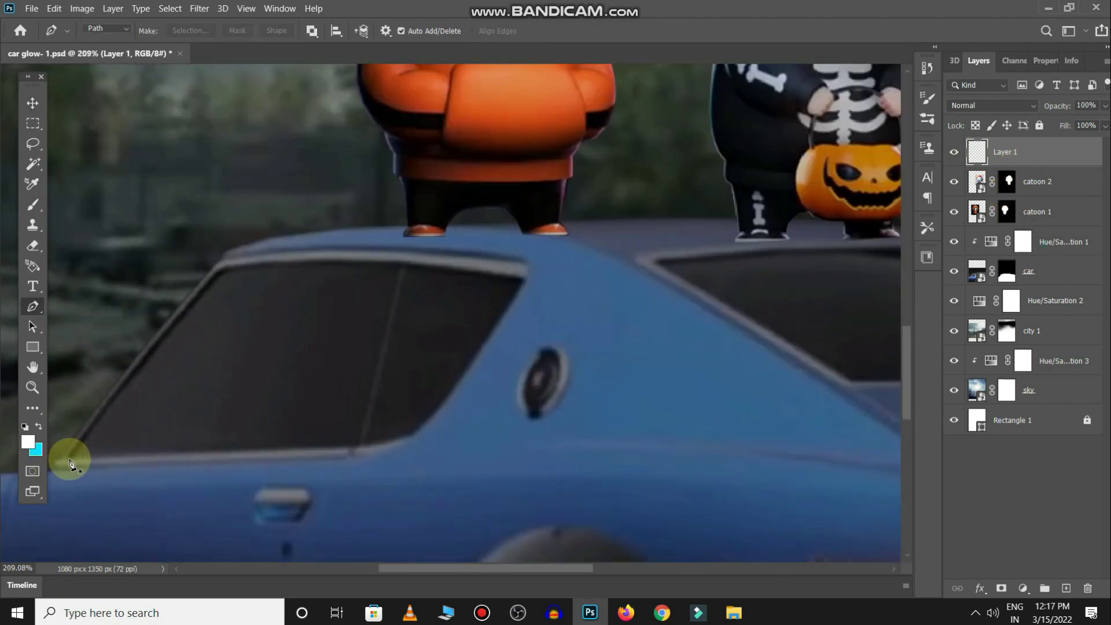
pyautogui.click(68, 459)
pyautogui.moveTo(232, 263); pyautogui.dragTo(244, 259)
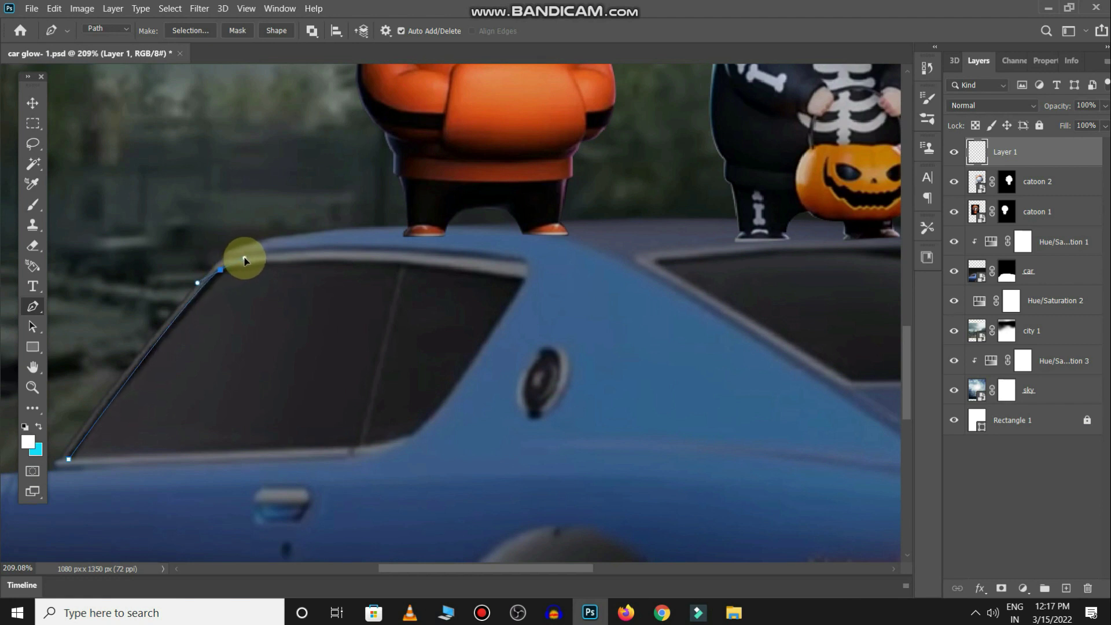
pyautogui.moveTo(526, 278); pyautogui.dragTo(667, 300)
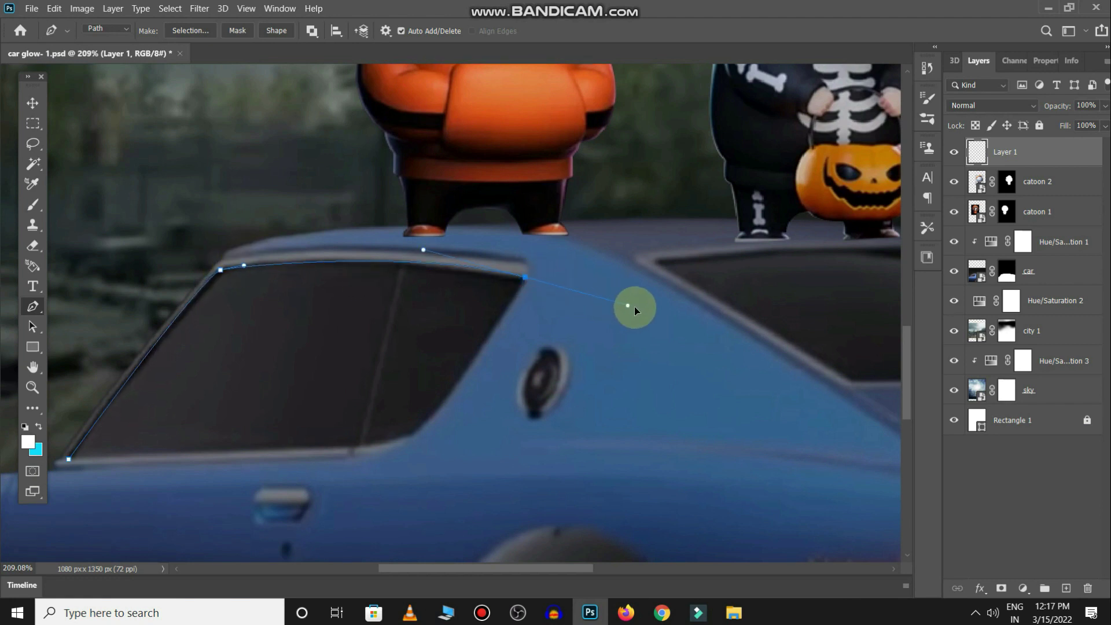
pyautogui.keyDown('alt'); pyautogui.click(525, 279); pyautogui.keyUp('alt')
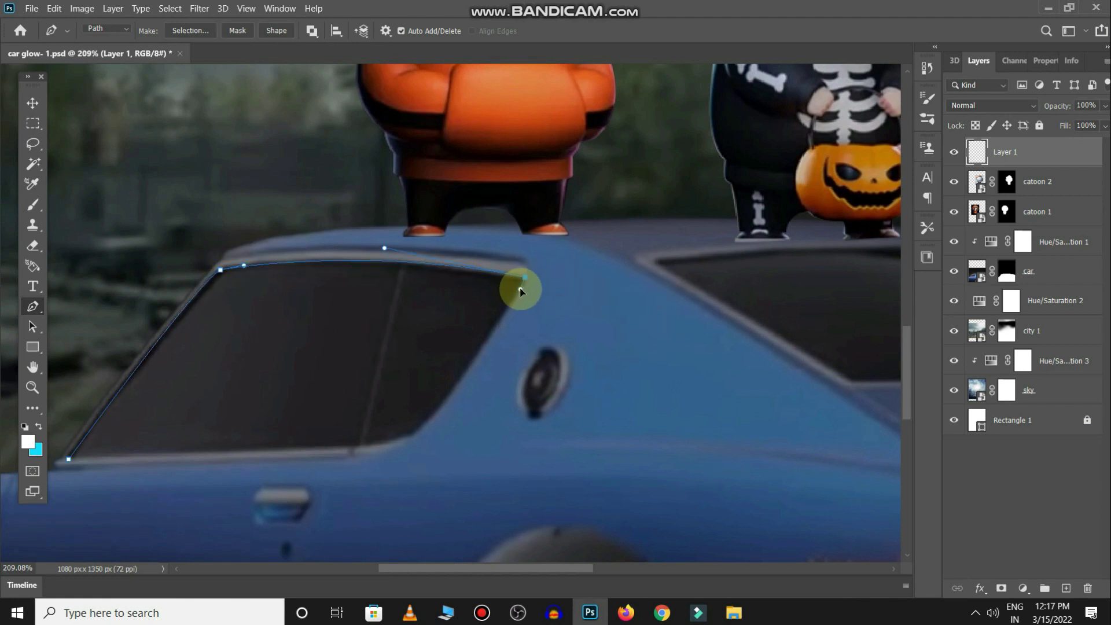
pyautogui.click(520, 289)
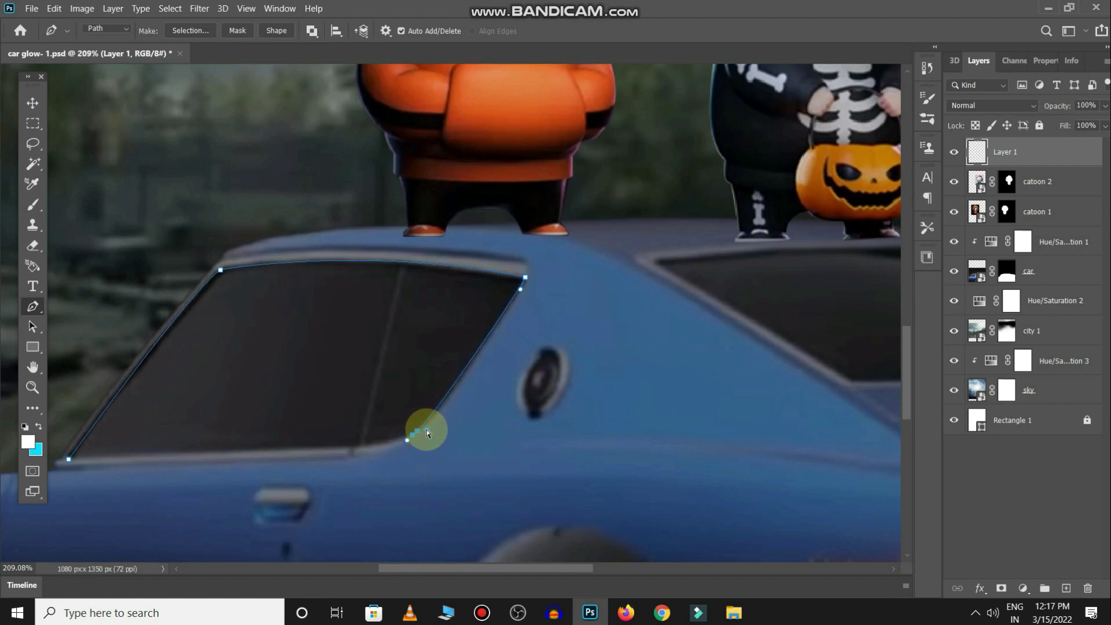
pyautogui.moveTo(428, 434); pyautogui.dragTo(429, 433)
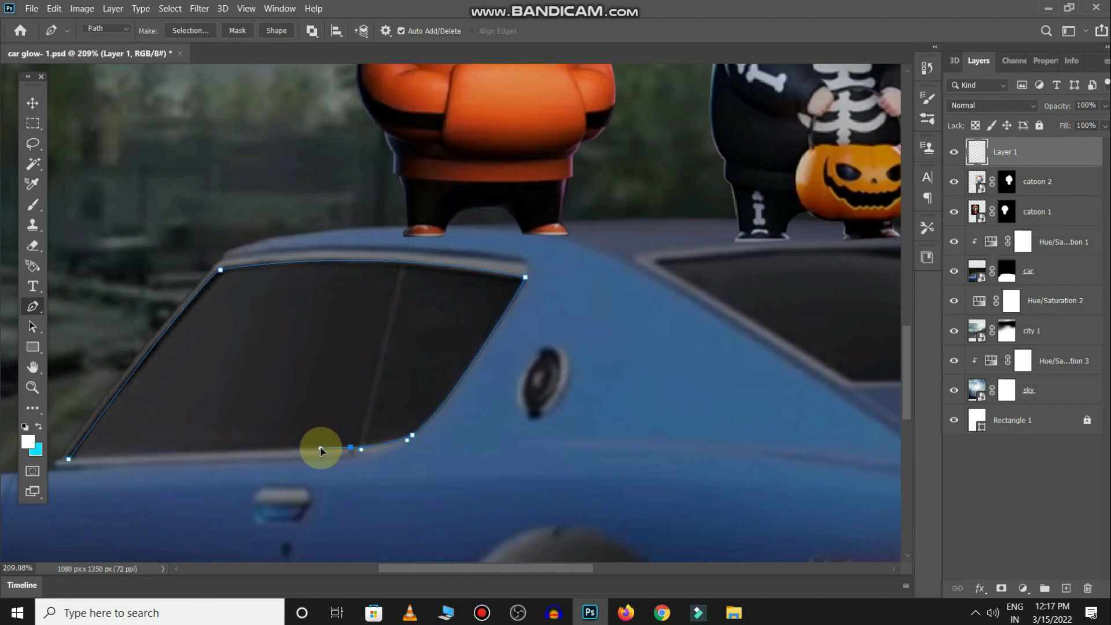
pyautogui.moveTo(321, 450); pyautogui.dragTo(758, 370)
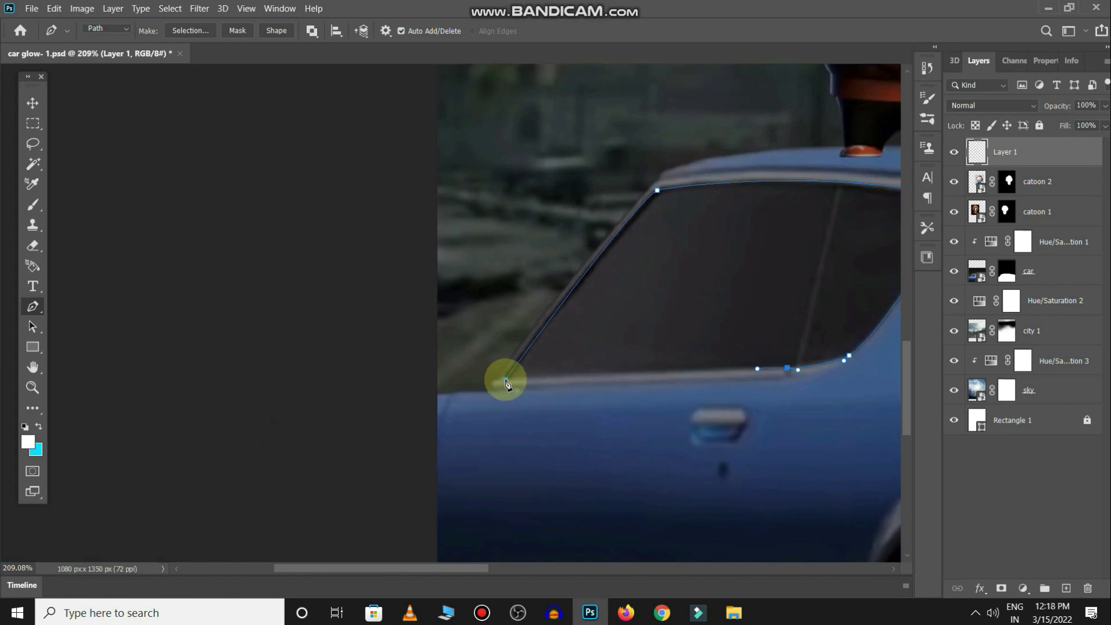
pyautogui.click(512, 391)
pyautogui.hotkey('ctrl', 'Return')
# Step: Trace the rear window along the roofline to the image edge and load it as a selection
pyautogui.scroll(-3, 650, 330)
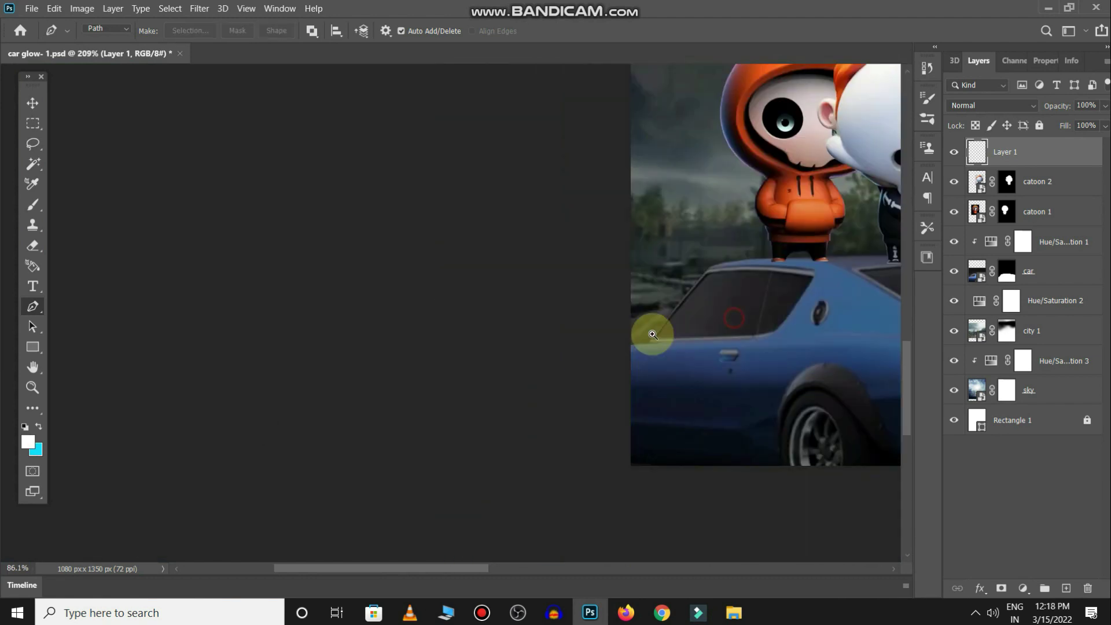
pyautogui.moveTo(700, 325)
pyautogui.mouseDown()
pyautogui.moveTo(373, 387)
pyautogui.moveTo(260, 339)
pyautogui.mouseUp()
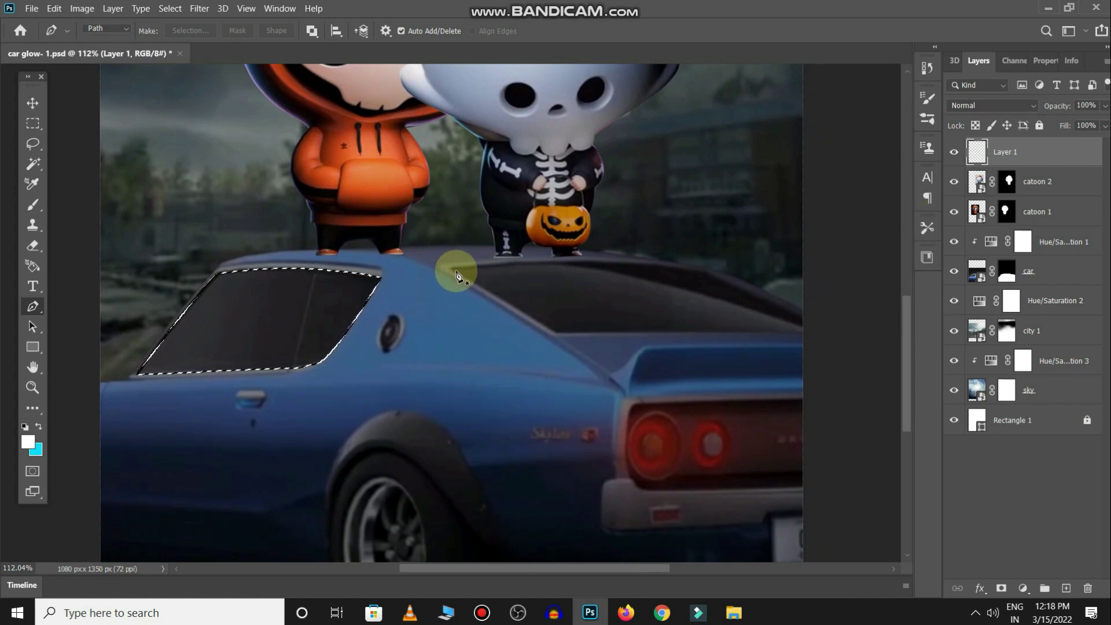
pyautogui.click(455, 269)
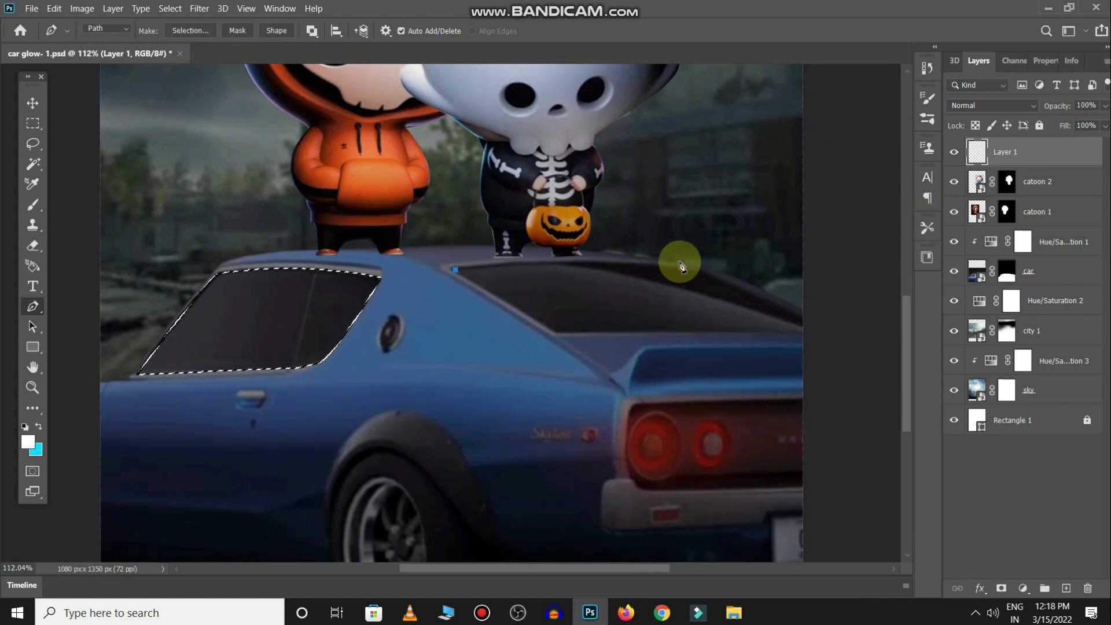
pyautogui.moveTo(712, 273)
pyautogui.mouseDown()
pyautogui.moveTo(823, 298)
pyautogui.moveTo(738, 286)
pyautogui.mouseUp()
pyautogui.click(803, 317)
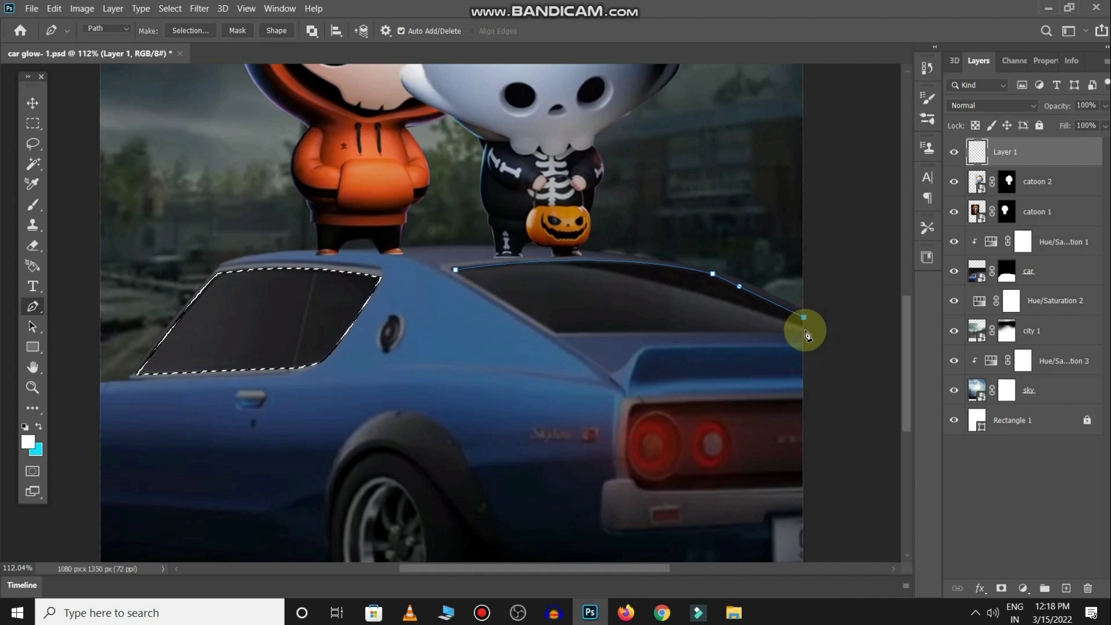
pyautogui.click(804, 333)
pyautogui.click(554, 333)
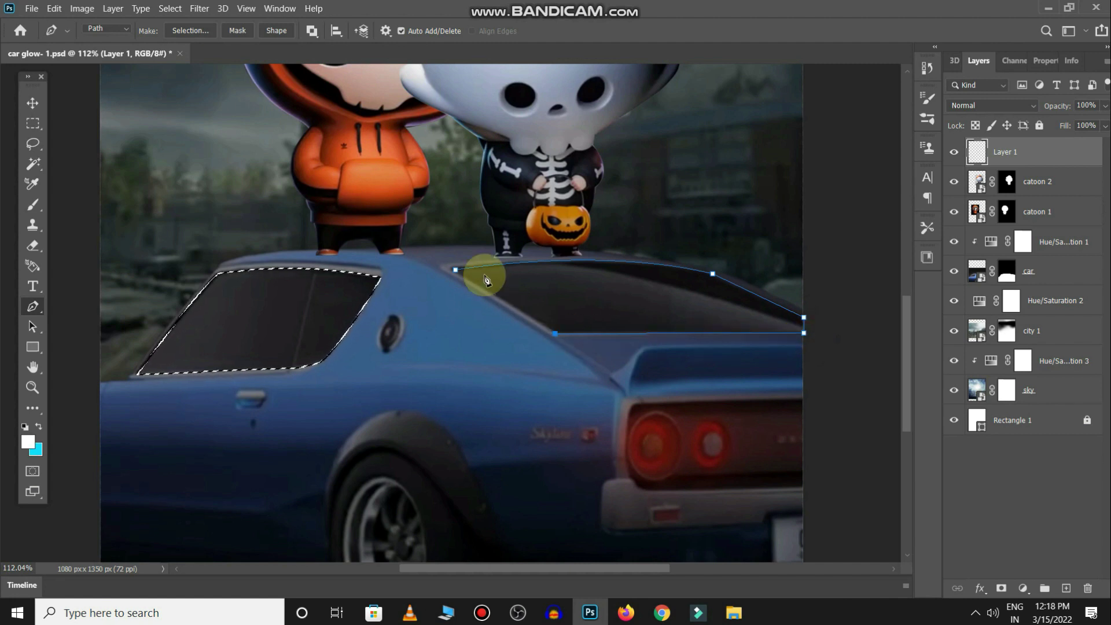
pyautogui.click(456, 270)
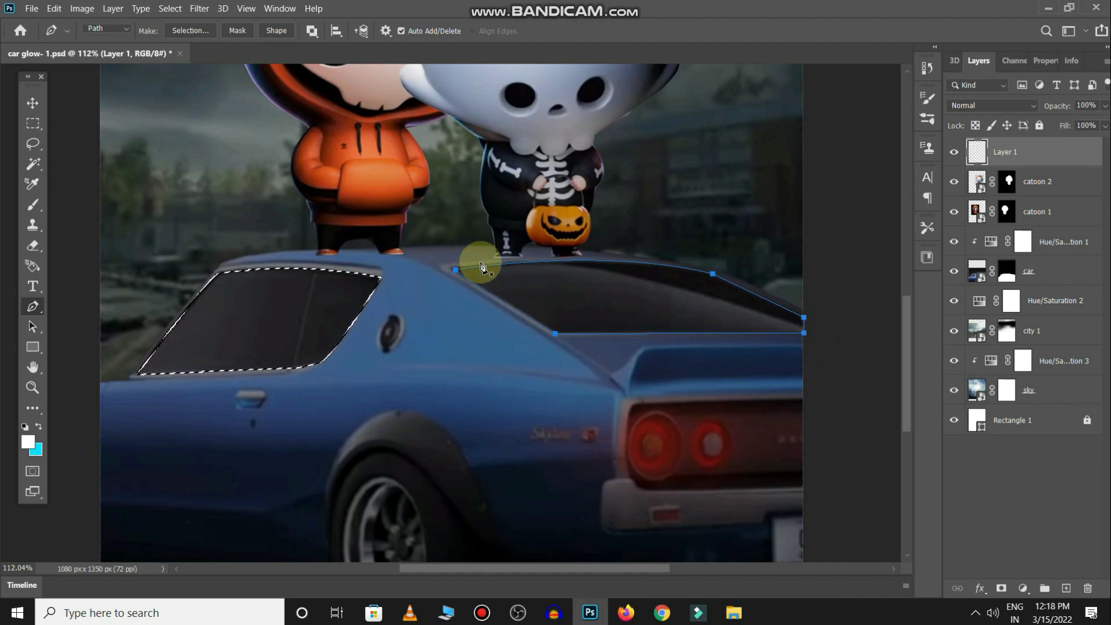
pyautogui.hotkey('ctrl', 'Return')
pyautogui.hotkey('ctrl', '0')
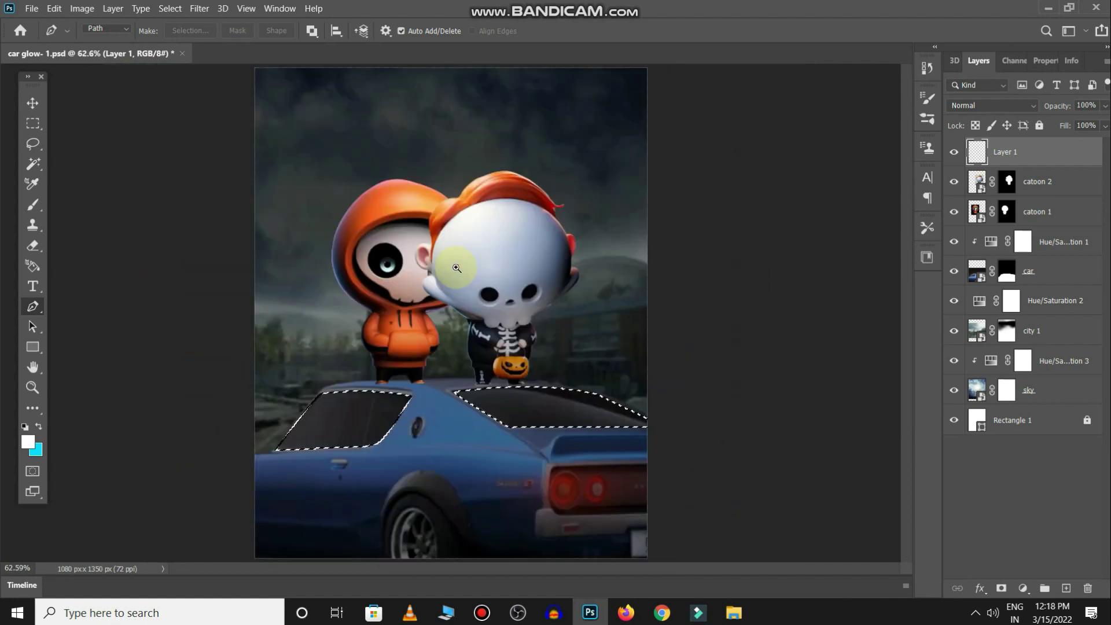
# Step: Paint a soft cyan glow over the selected side and rear windows on Layer 1
pyautogui.press('b')
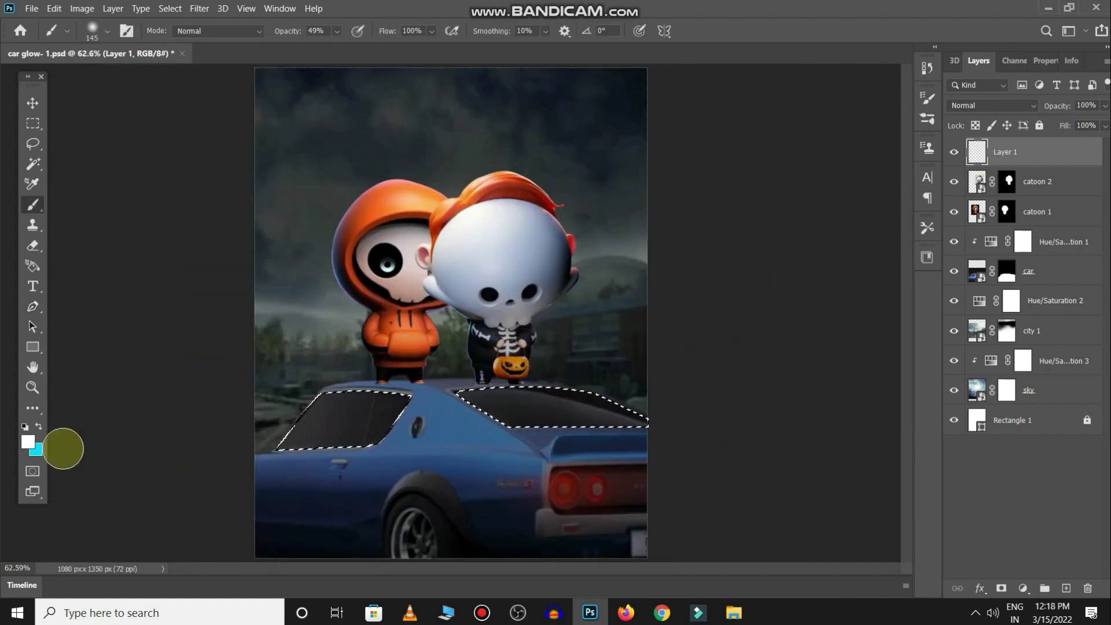
pyautogui.press('x')
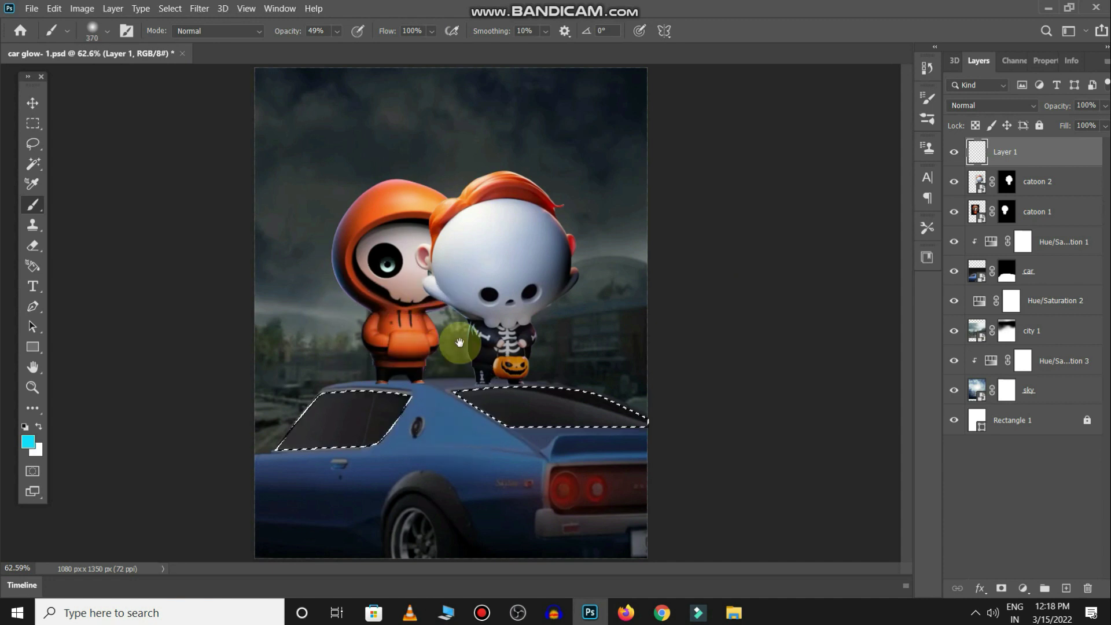
pyautogui.click(412, 433)
pyautogui.moveTo(419, 459)
pyautogui.mouseDown()
pyautogui.moveTo(366, 475)
pyautogui.moveTo(530, 460)
pyautogui.moveTo(505, 460)
pyautogui.mouseUp()
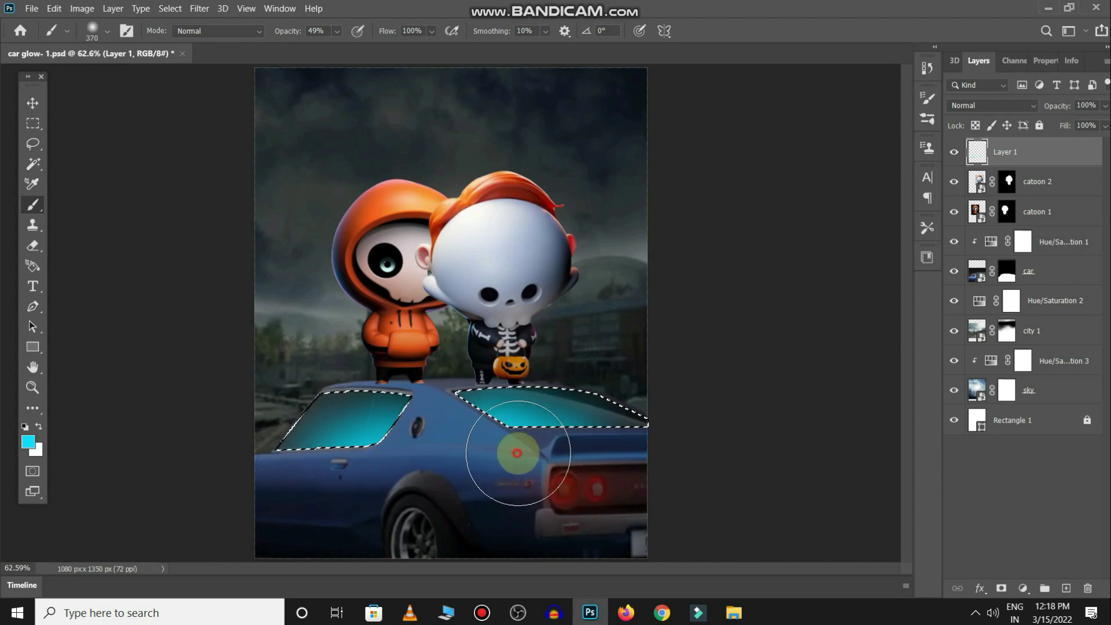
pyautogui.scroll(-3, 488, 409)
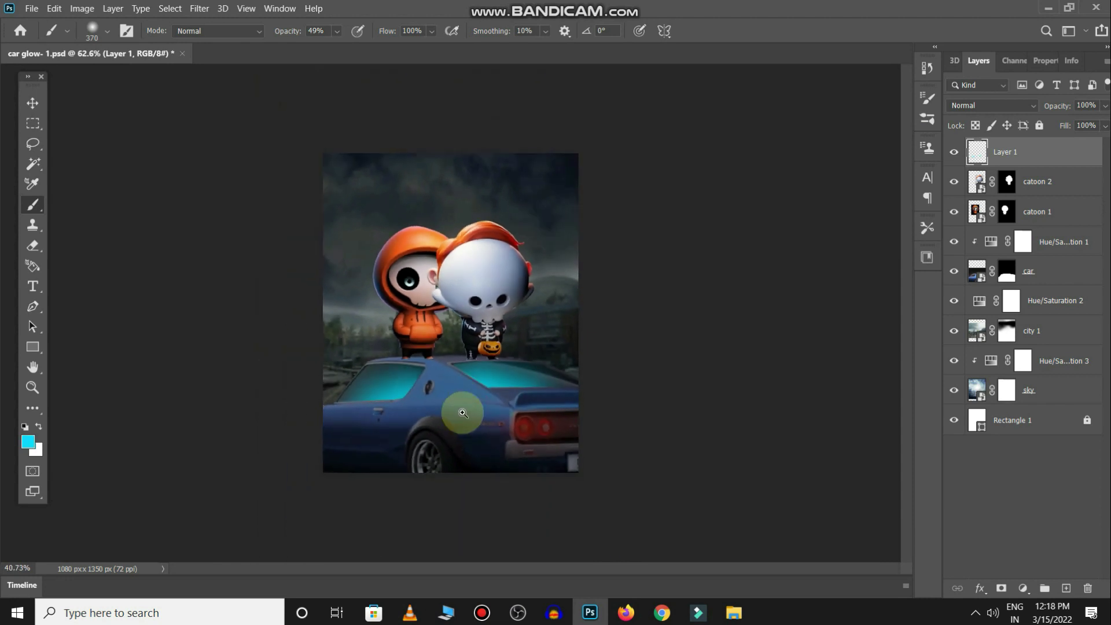
pyautogui.press('v')
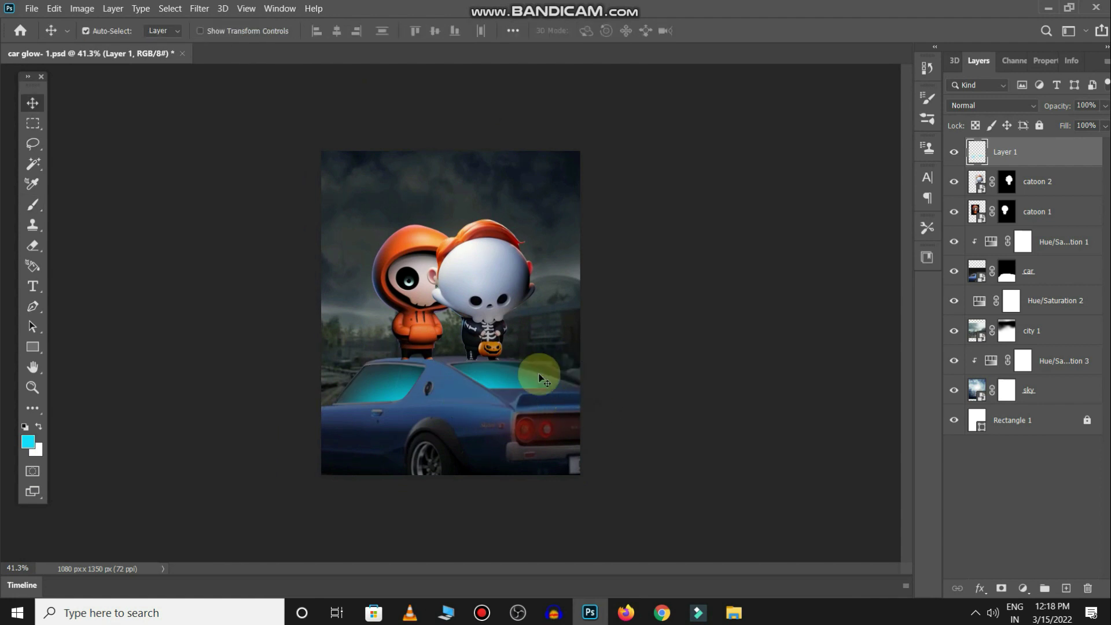
# Step: Add a Hue/Saturation adjustment and clip it to the catoon 1 layer
pyautogui.keyDown('ctrl'); pyautogui.click(408, 250); pyautogui.keyUp('ctrl')
pyautogui.click(1023, 588)
pyautogui.click(1036, 454)
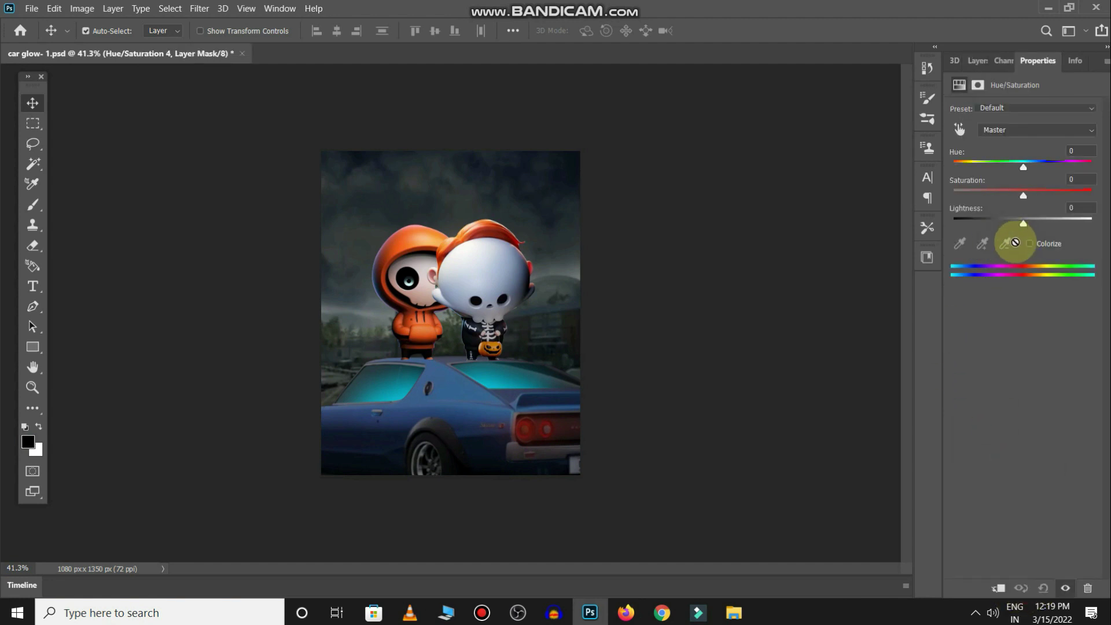
pyautogui.moveTo(1022, 225)
pyautogui.mouseDown()
pyautogui.moveTo(1005, 225)
pyautogui.moveTo(1023, 224)
pyautogui.mouseUp()
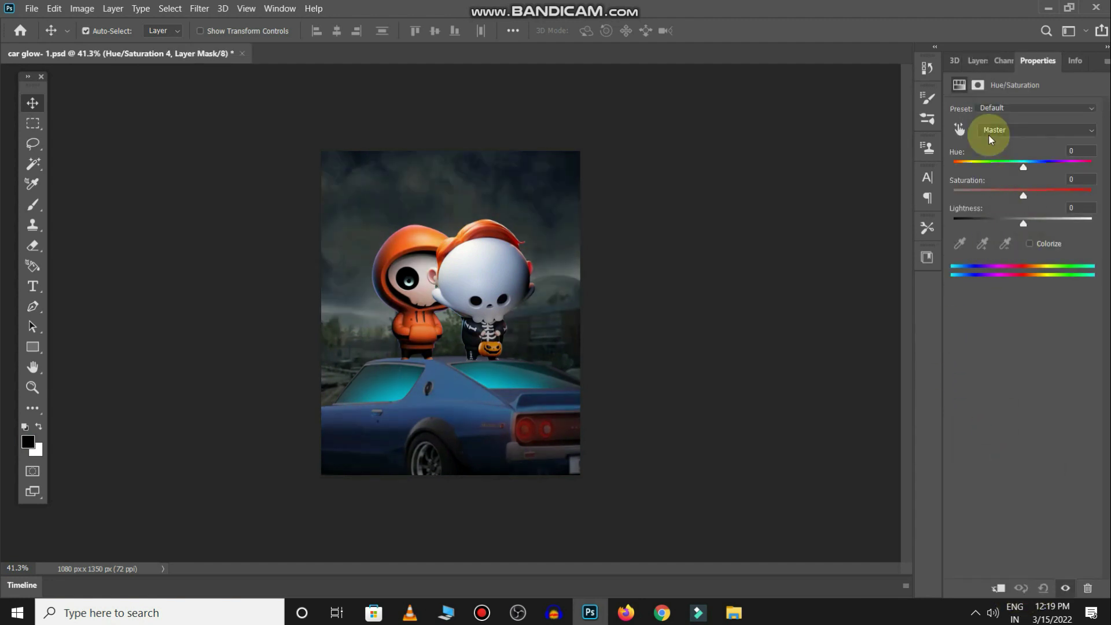
pyautogui.click(988, 60)
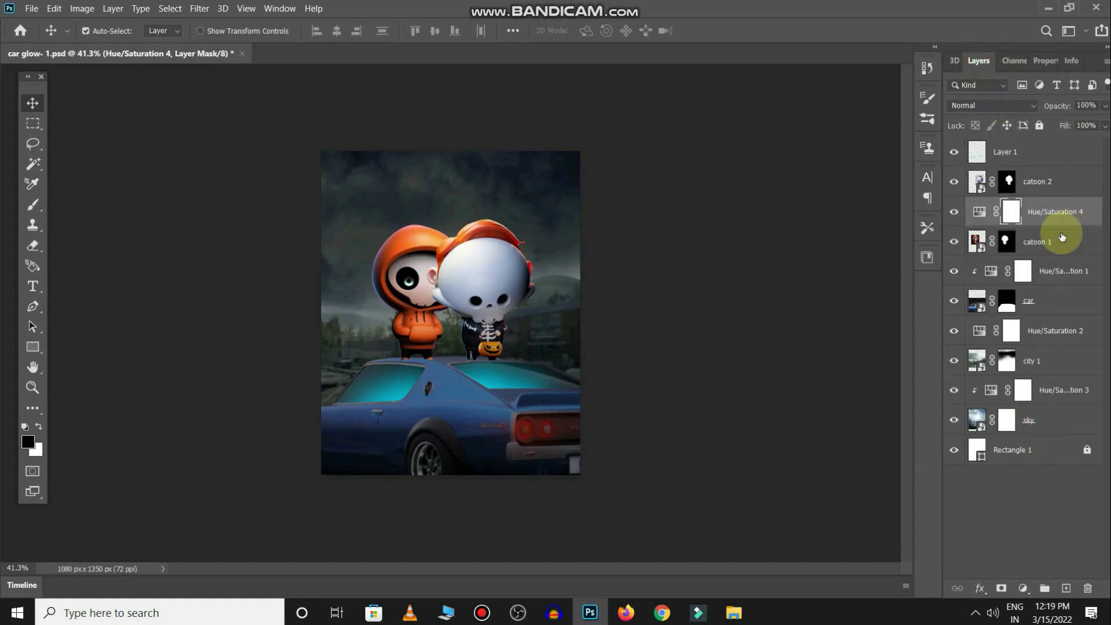
pyautogui.click(1063, 230)
pyautogui.moveTo(984, 217); pyautogui.dragTo(1027, 223)
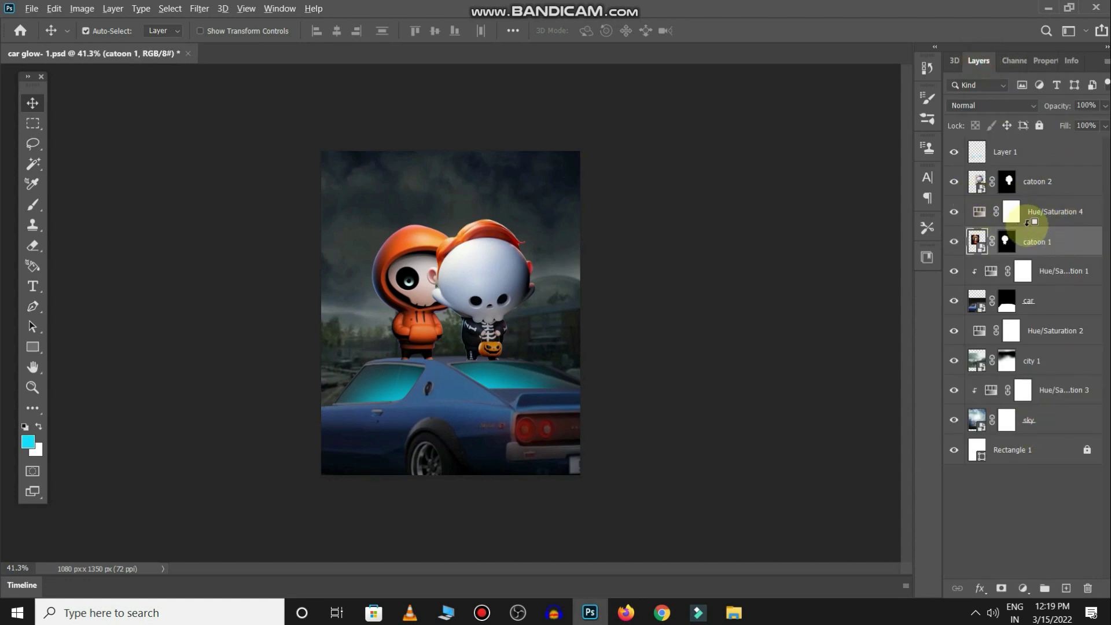
# Step: Set Hue/Saturation 4 to Hue +69, Saturation −41 and Lightness −48
pyautogui.doubleClick(996, 212)
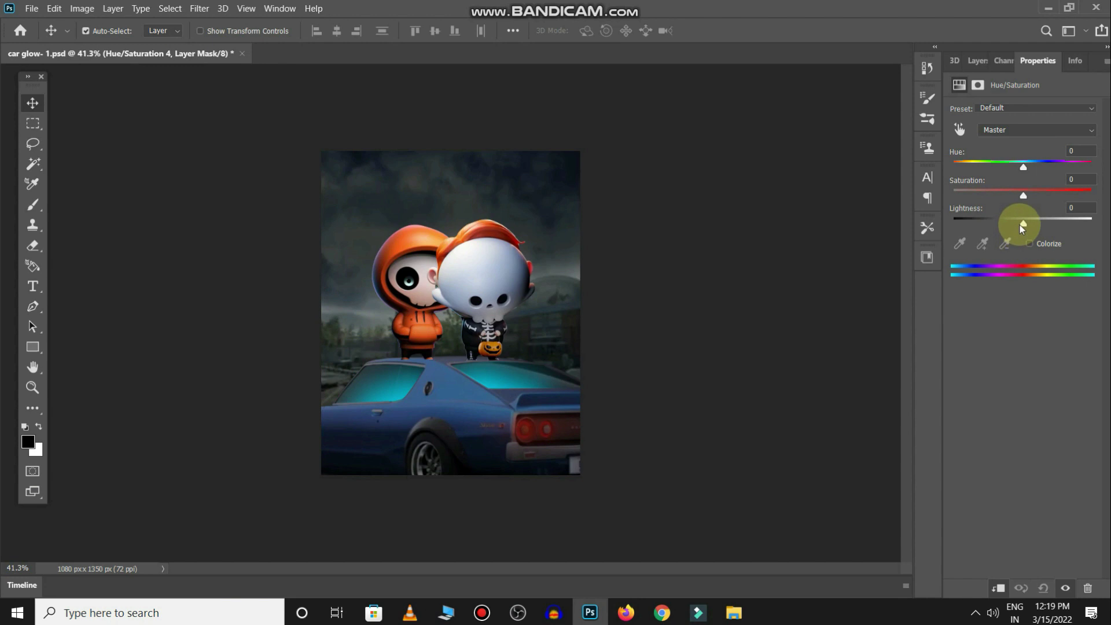
pyautogui.moveTo(1021, 225); pyautogui.dragTo(1023, 223)
pyautogui.moveTo(1022, 168)
pyautogui.mouseDown()
pyautogui.moveTo(1064, 176)
pyautogui.moveTo(984, 197)
pyautogui.moveTo(1011, 195)
pyautogui.moveTo(1004, 227)
pyautogui.moveTo(990, 233)
pyautogui.mouseUp()
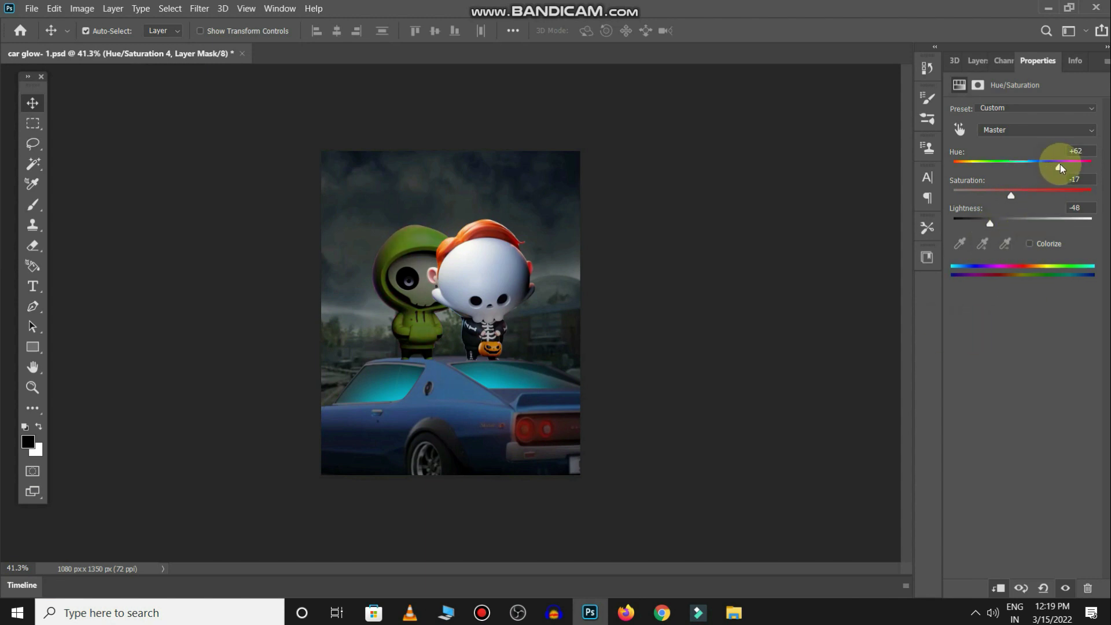
pyautogui.moveTo(1011, 197); pyautogui.dragTo(997, 197)
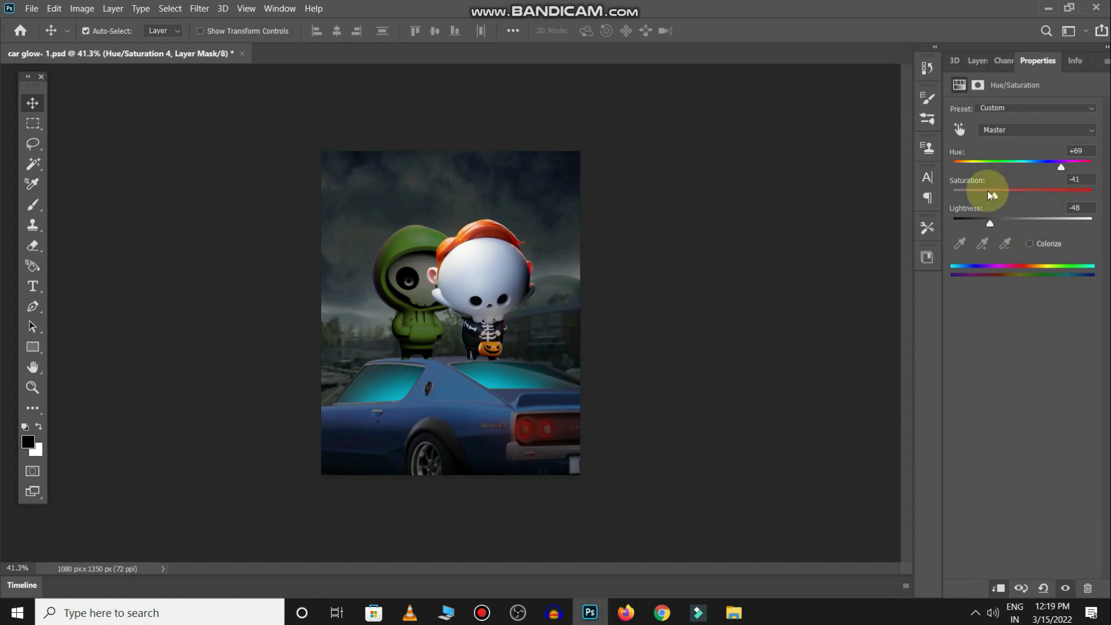
# Step: Float and enlarge the Layers panel to show every layer, then select catoon 2
pyautogui.moveTo(968, 66); pyautogui.dragTo(791, 90)
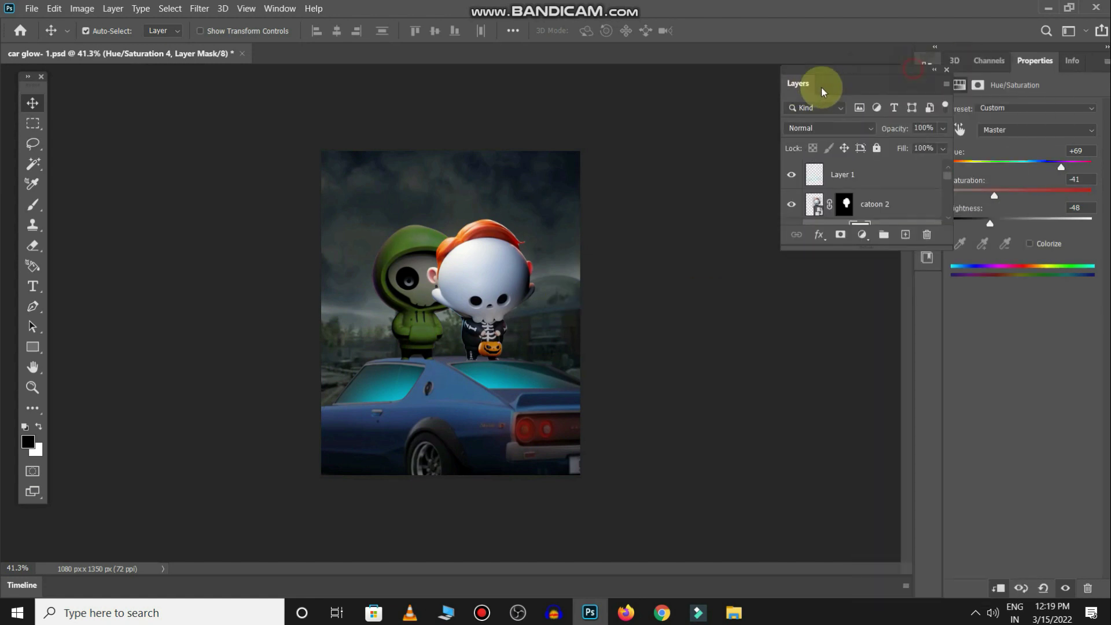
pyautogui.moveTo(837, 253); pyautogui.dragTo(868, 531)
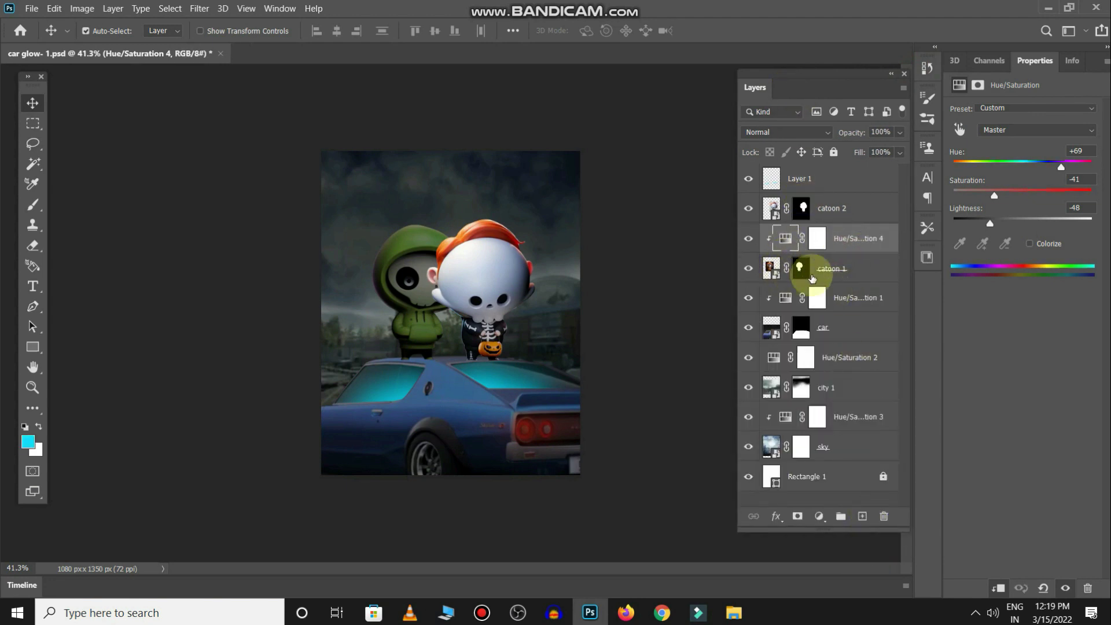
pyautogui.click(854, 276)
pyautogui.click(855, 210)
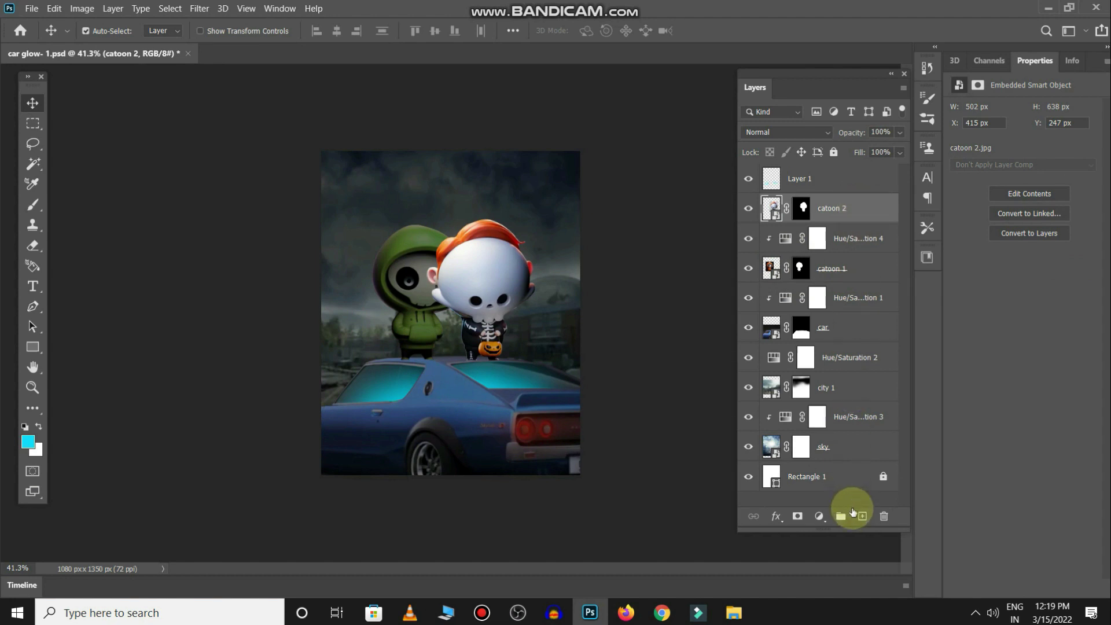
# Step: Add a Hue/Saturation 5 adjustment clipped to catoon 2 with Hue +15 and Lightness −49
pyautogui.click(818, 516)
pyautogui.click(855, 373)
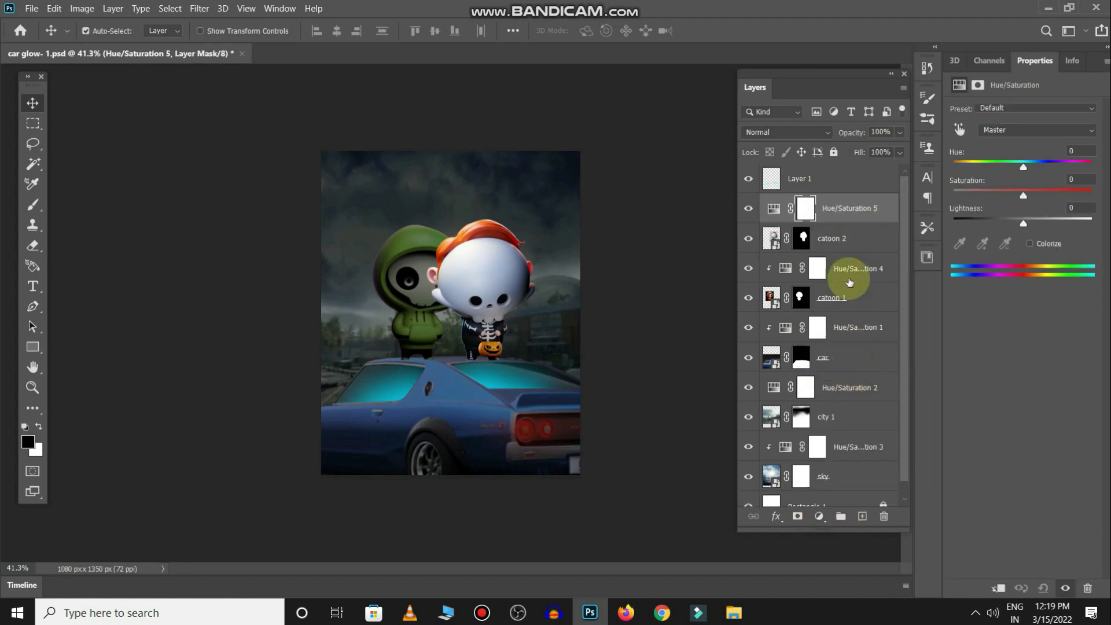
pyautogui.keyDown('alt'); pyautogui.click(846, 223); pyautogui.keyUp('alt')
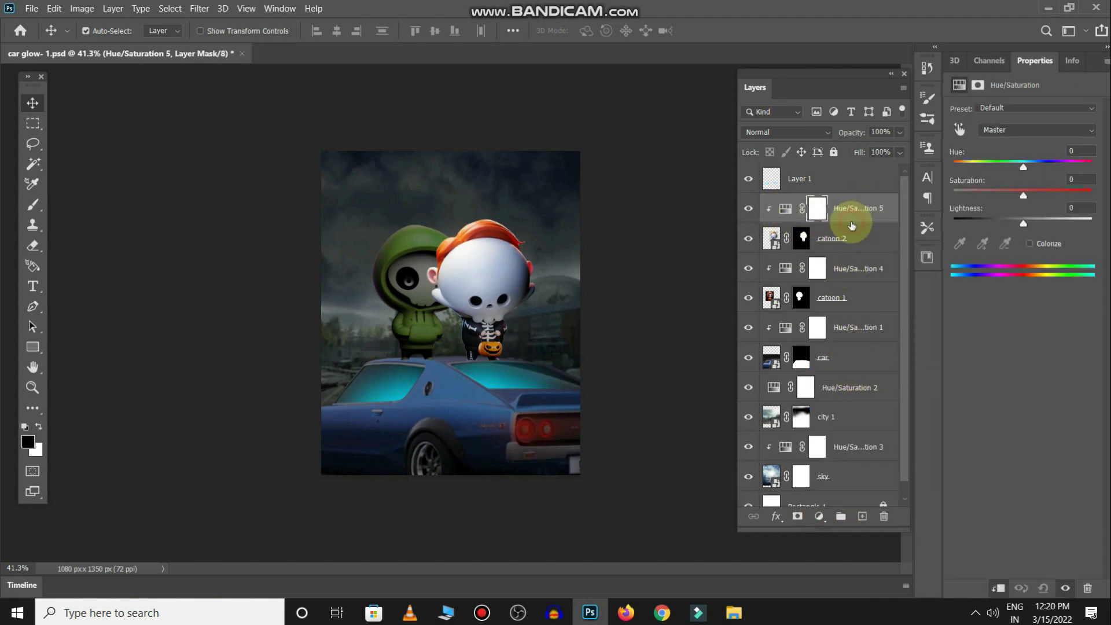
pyautogui.click(785, 209)
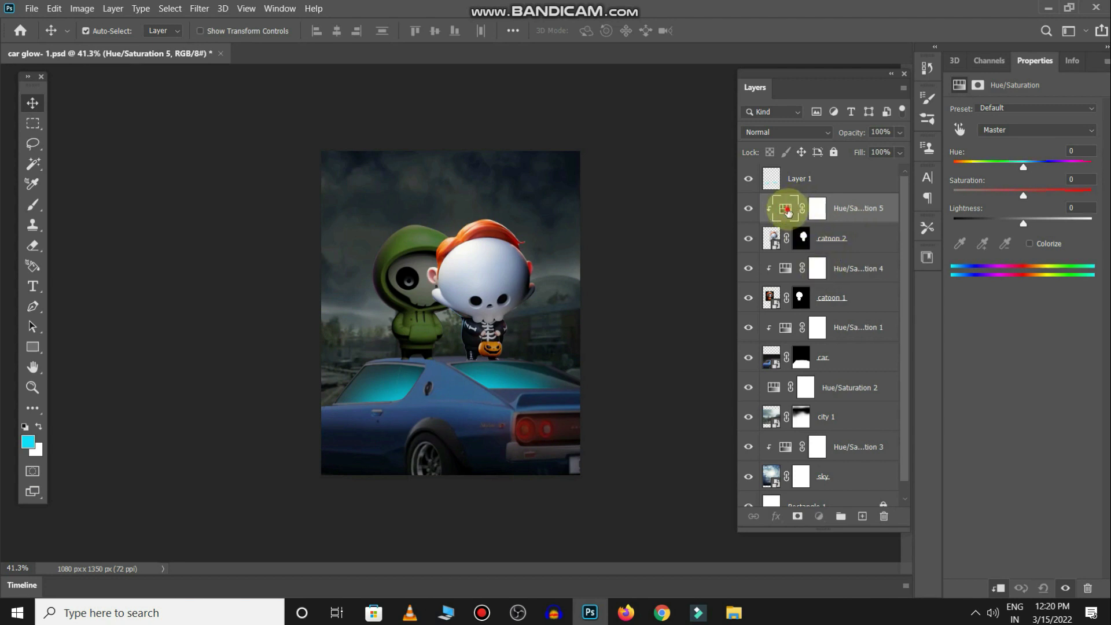
pyautogui.moveTo(1022, 223); pyautogui.dragTo(991, 226)
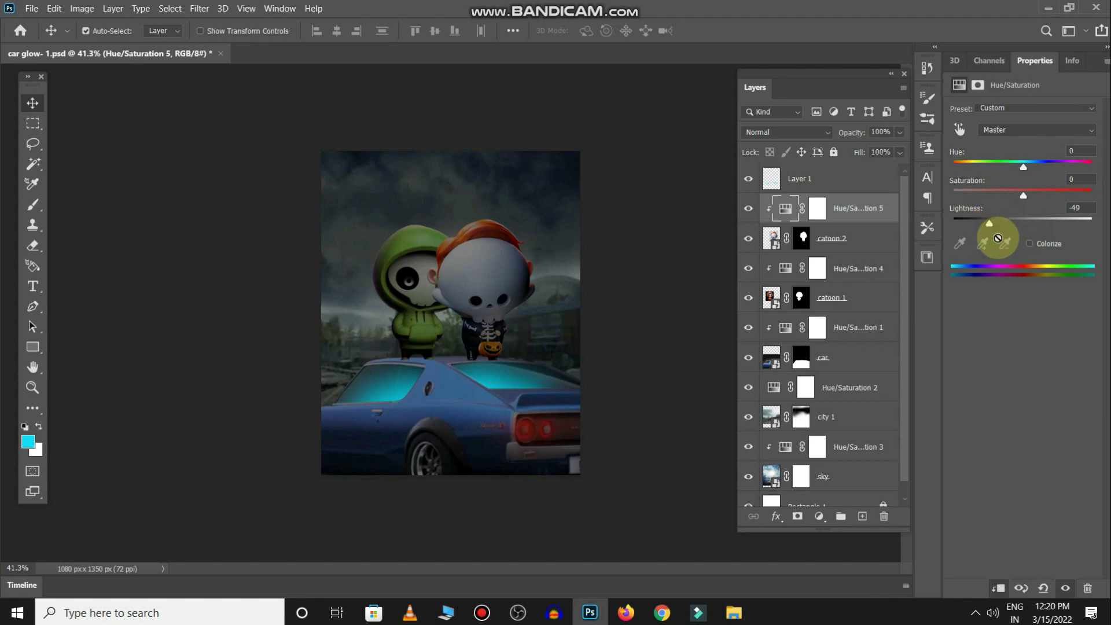
# Step: Dock the Layers panel back and tidy away the Channels, 3D and Info panels
pyautogui.moveTo(841, 77)
pyautogui.mouseDown()
pyautogui.moveTo(1007, 67)
pyautogui.moveTo(833, 110)
pyautogui.mouseUp()
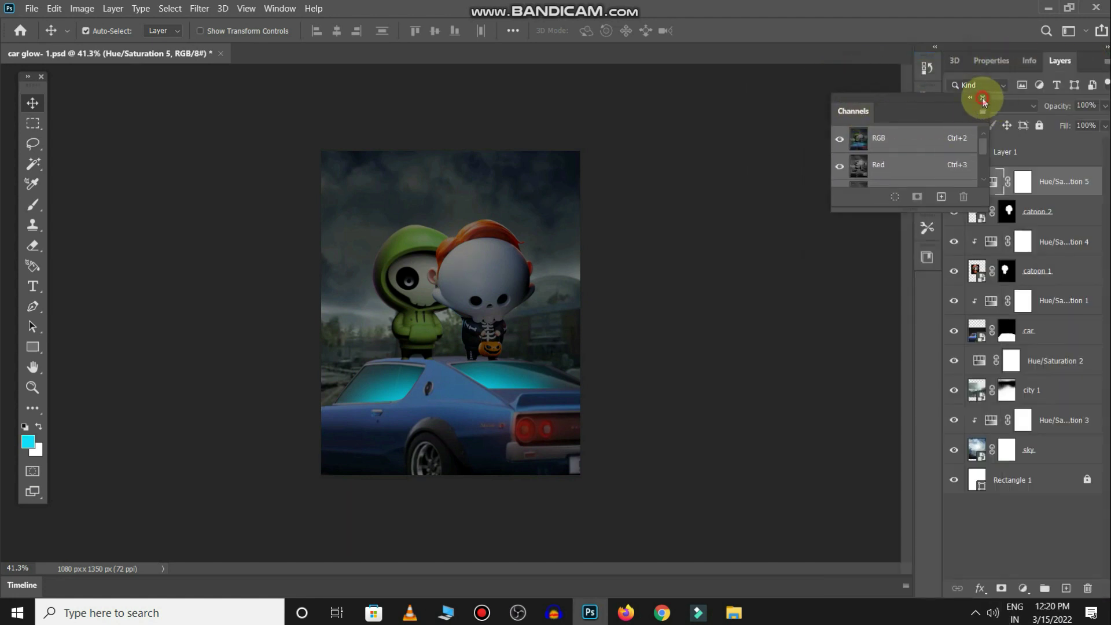
pyautogui.click(983, 100)
pyautogui.moveTo(954, 60); pyautogui.dragTo(927, 99)
pyautogui.click(925, 99)
pyautogui.moveTo(1006, 61); pyautogui.dragTo(804, 139)
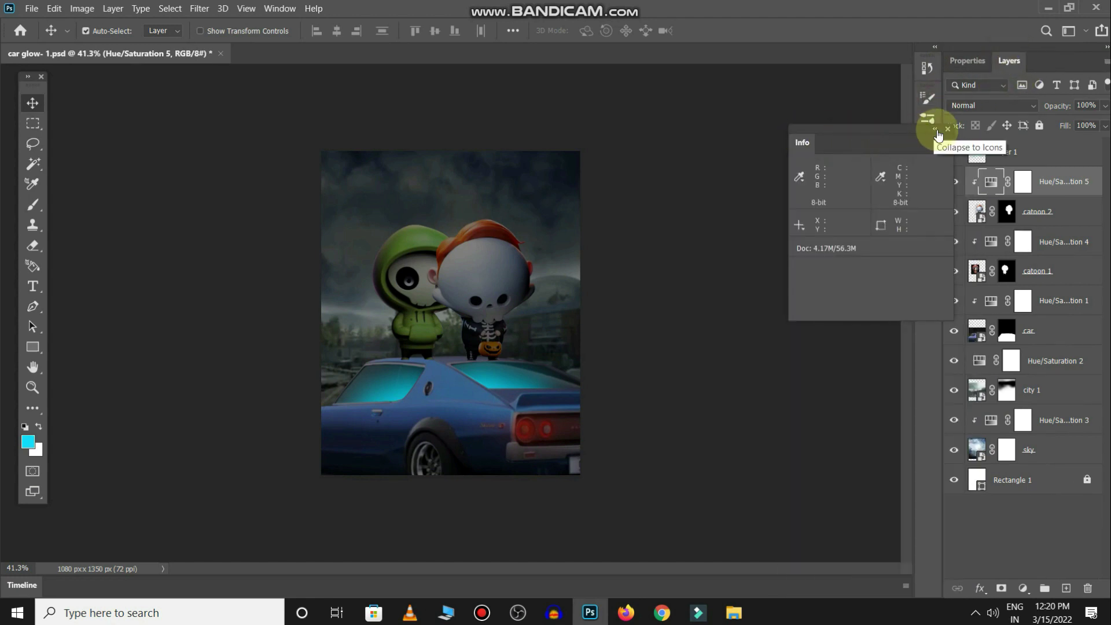
pyautogui.click(937, 132)
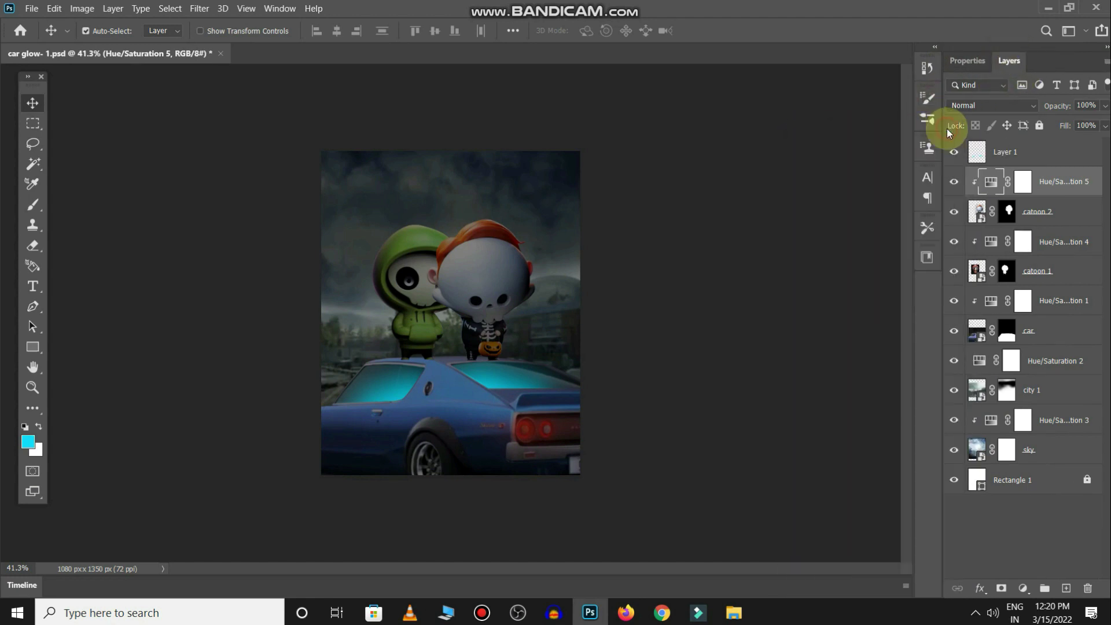
# Step: Review the Hue/Saturation 5 settings, then return to the layer list and deselect it
pyautogui.click(966, 60)
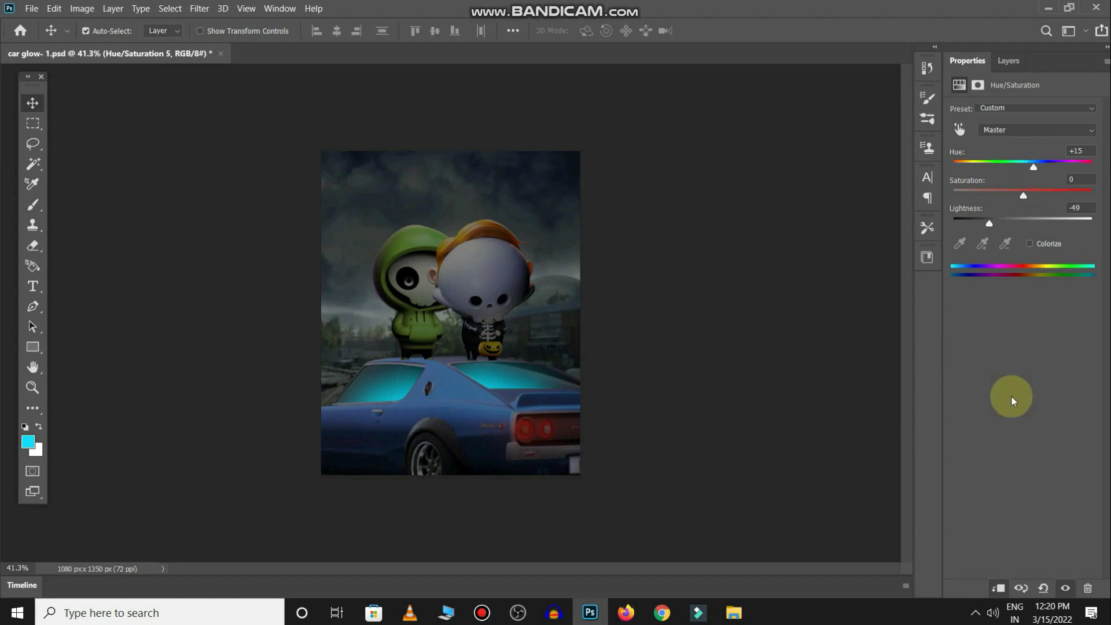
pyautogui.press('F7')
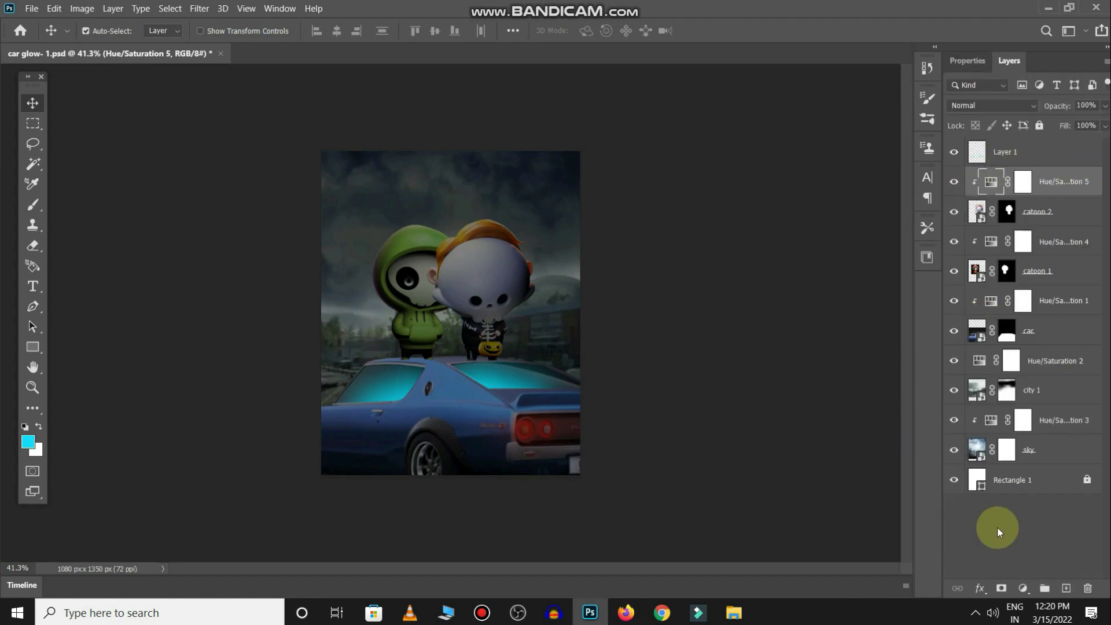
pyautogui.click(1000, 529)
pyautogui.scroll(3, 473, 251)
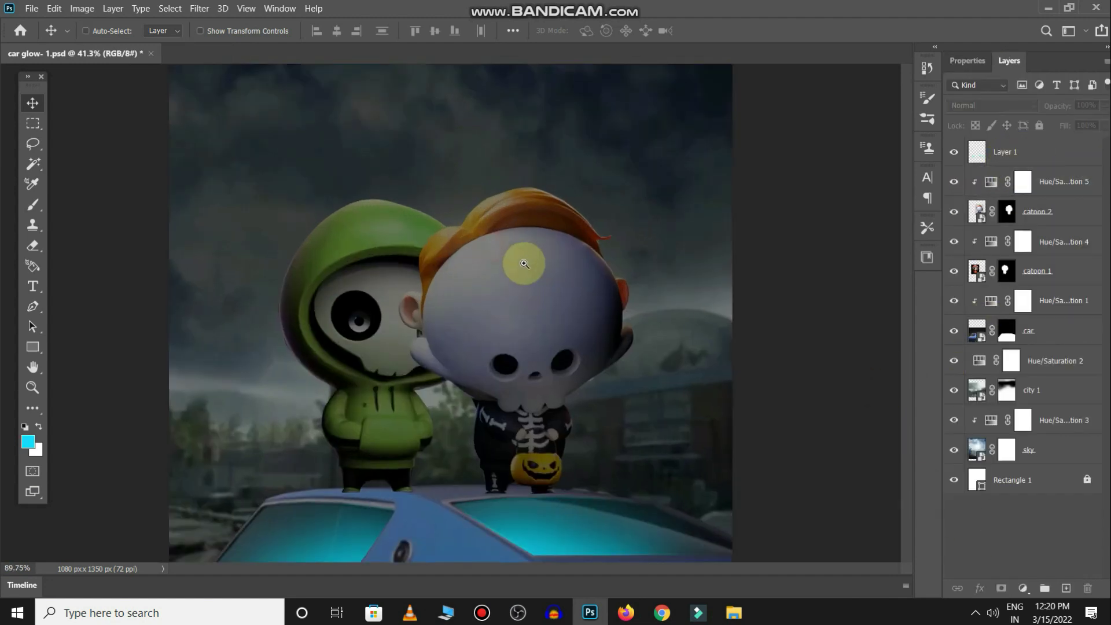
pyautogui.scroll(-3, 472, 250)
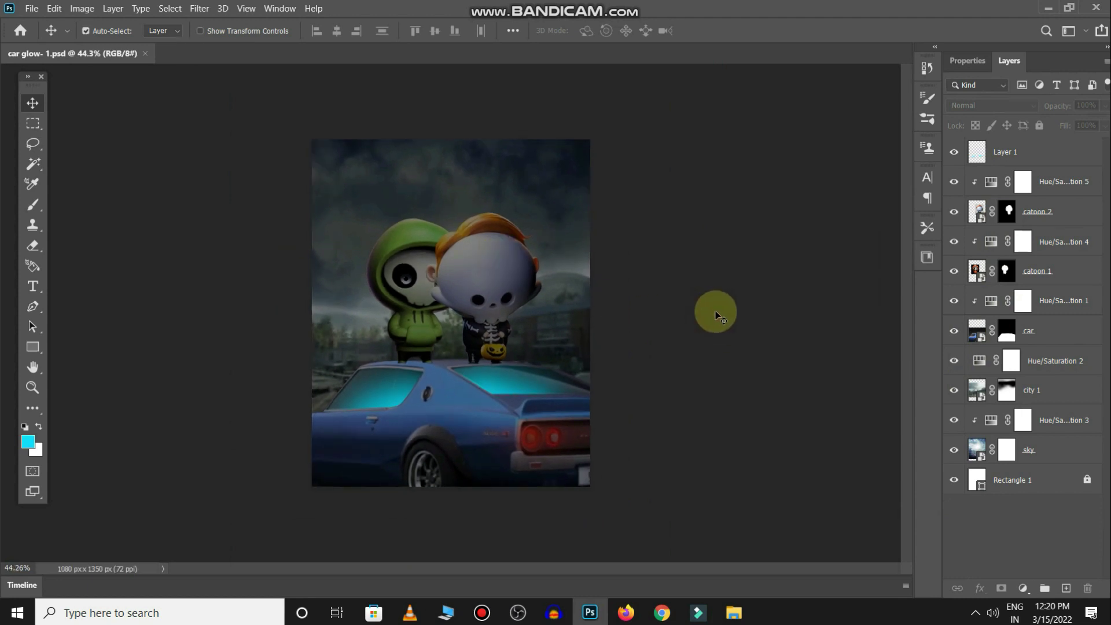
# Step: Import the sdjkl moon image from Explorer onto the canvas and enlarge it
pyautogui.hotkey('alt', 'Tab')
pyautogui.moveTo(346, 398)
pyautogui.mouseDown()
pyautogui.moveTo(587, 610)
pyautogui.moveTo(452, 312)
pyautogui.mouseUp()
pyautogui.moveTo(450, 260)
pyautogui.mouseDown()
pyautogui.moveTo(472, 91)
pyautogui.moveTo(446, 209)
pyautogui.mouseUp()
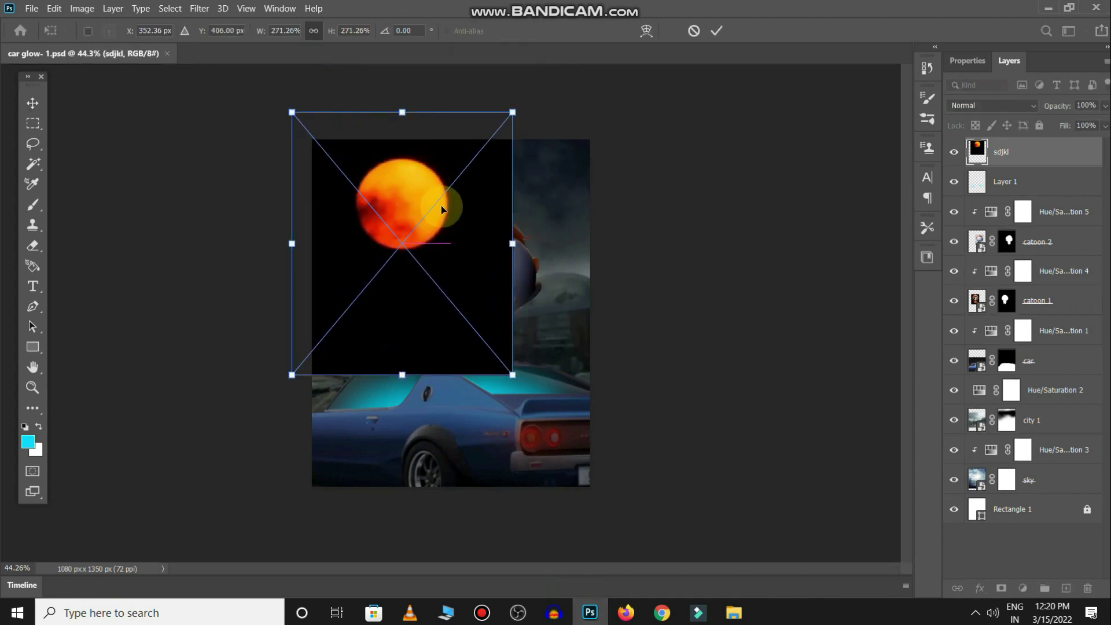
pyautogui.press('Return')
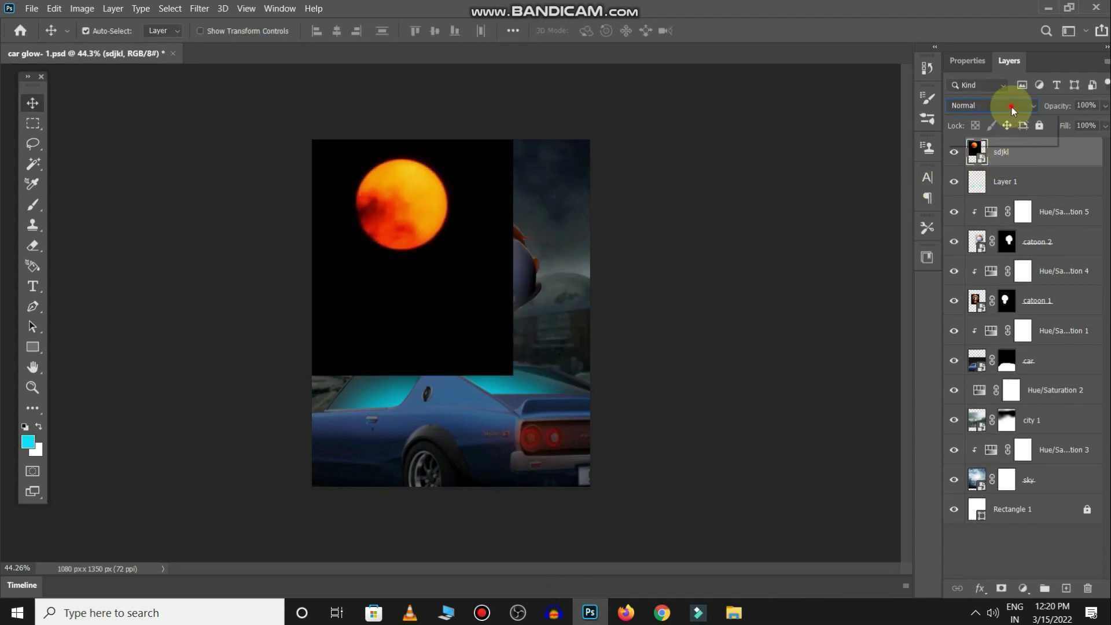
# Step: Set the moon to Color Dodge, move it below the characters, and shift it up-right
pyautogui.click(1011, 106)
pyautogui.click(984, 238)
pyautogui.moveTo(1075, 144)
pyautogui.mouseDown()
pyautogui.moveTo(1092, 353)
pyautogui.moveTo(1074, 286)
pyautogui.moveTo(1071, 307)
pyautogui.mouseUp()
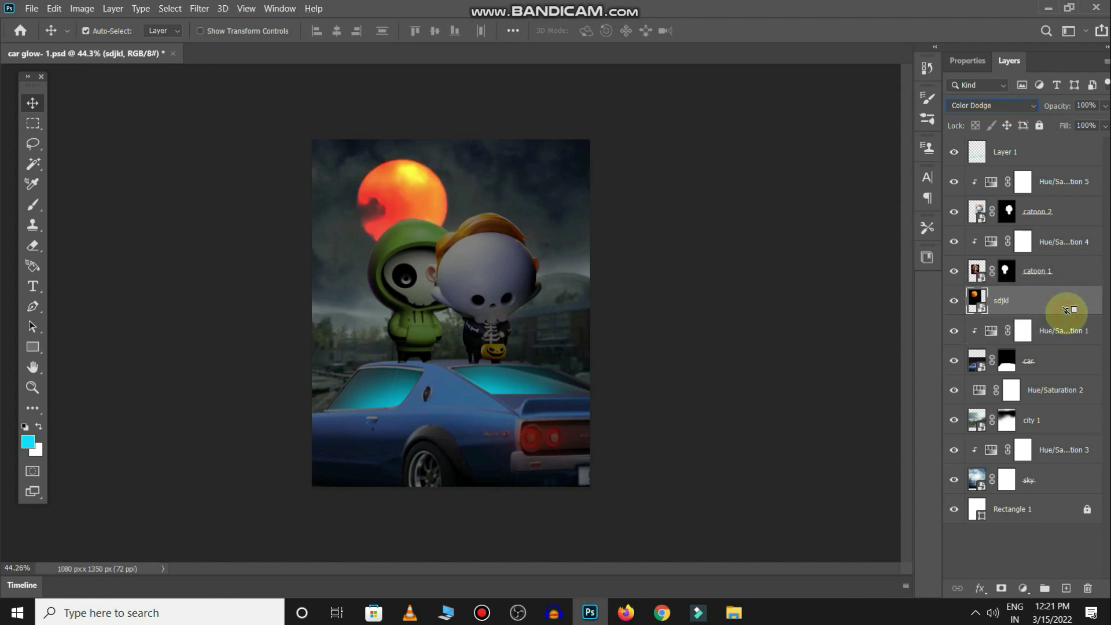
pyautogui.hotkey('ctrl', 't')
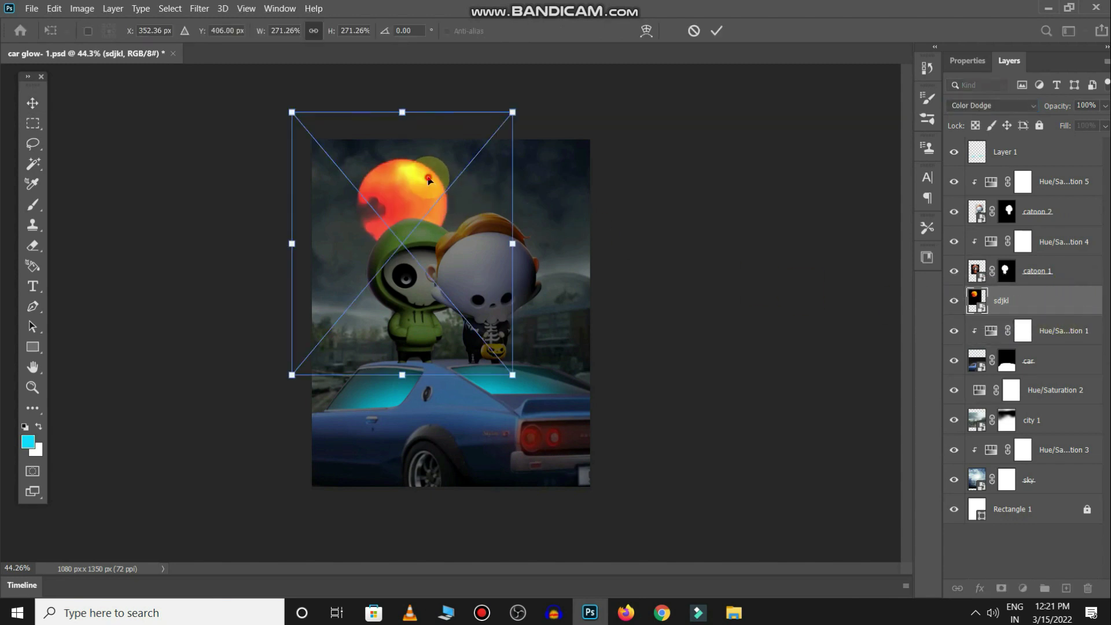
pyautogui.moveTo(433, 187); pyautogui.dragTo(452, 172)
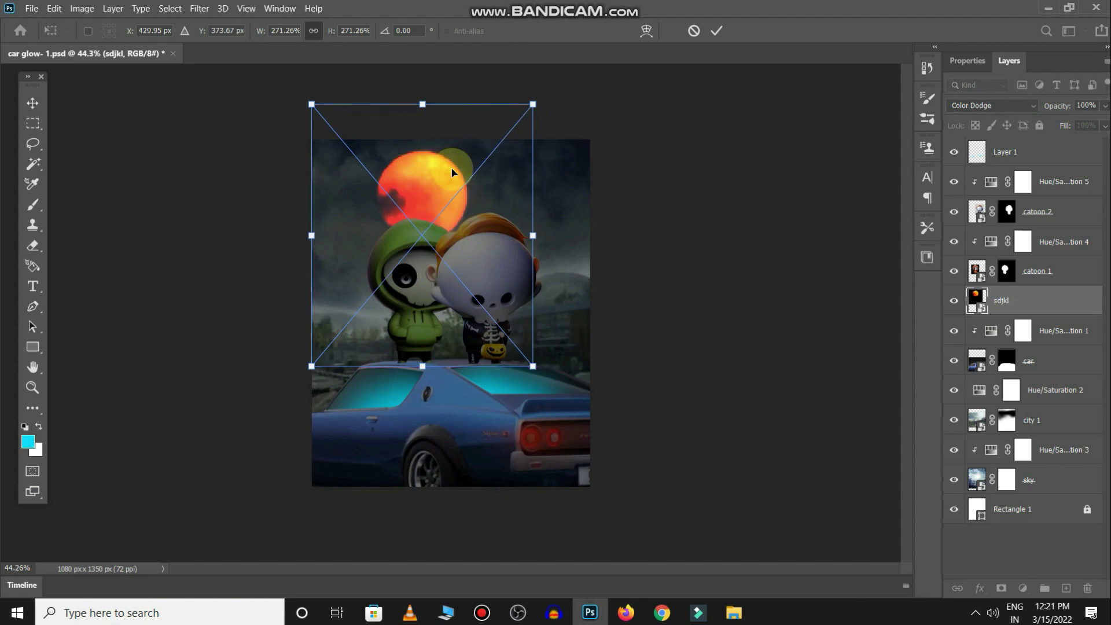
pyautogui.press('Return')
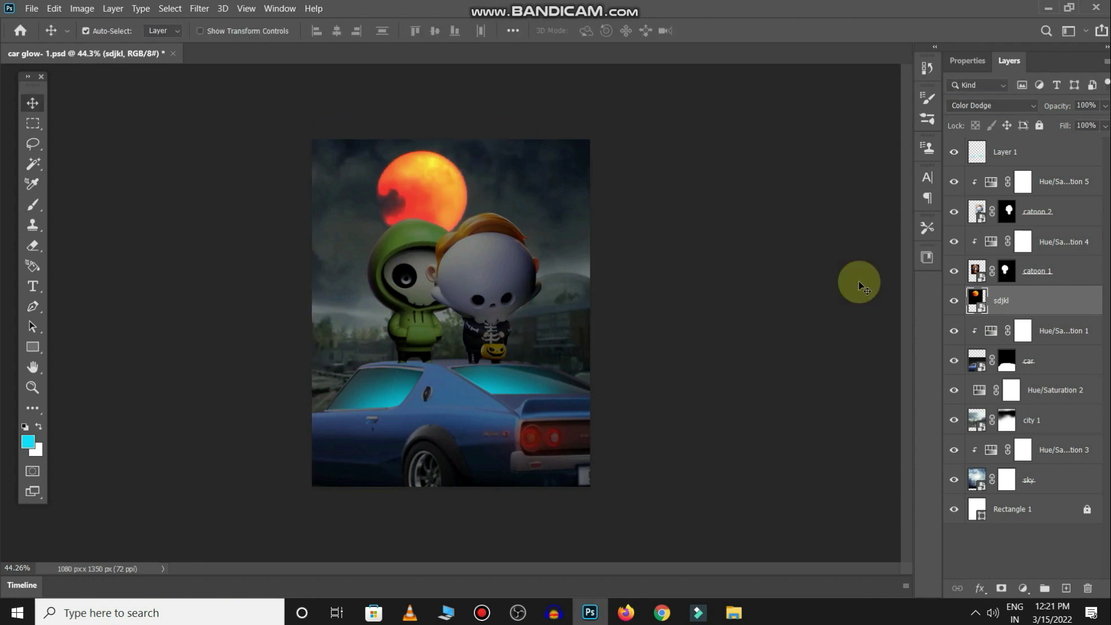
# Step: Brighten the moon with a clipped Exposure 1 adjustment raised to +0.52
pyautogui.click(1023, 588)
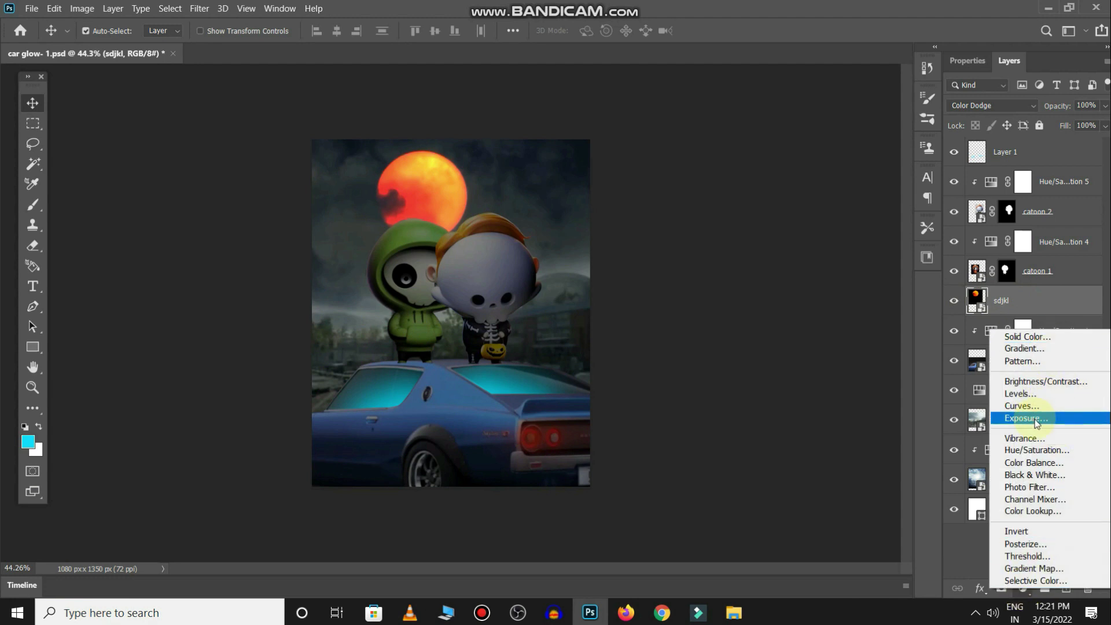
pyautogui.click(1035, 422)
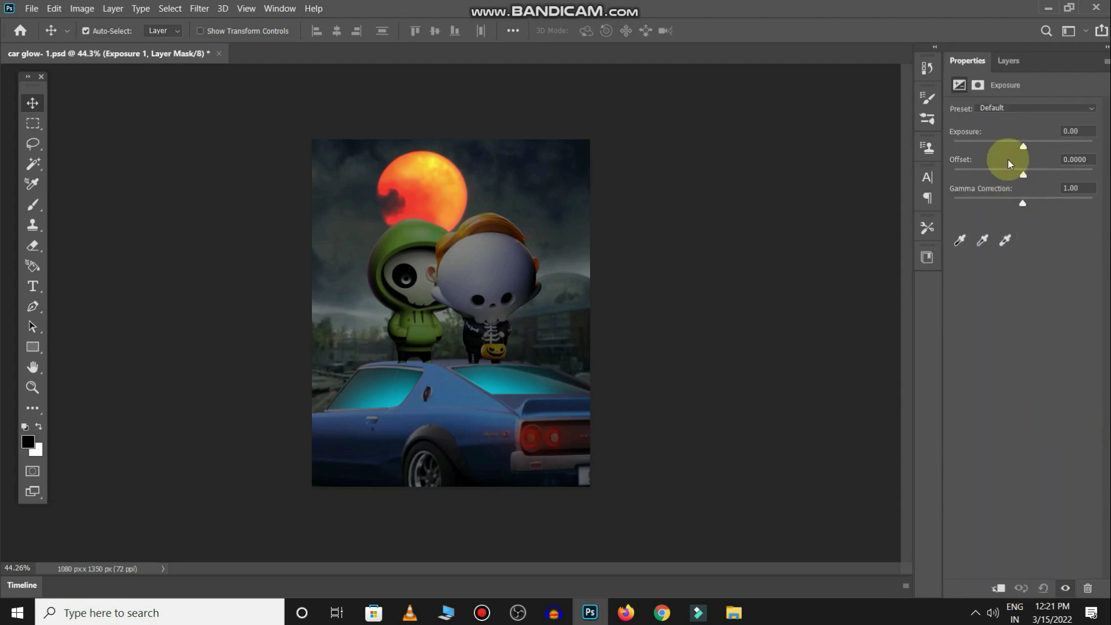
pyautogui.moveTo(1027, 147); pyautogui.dragTo(1029, 148)
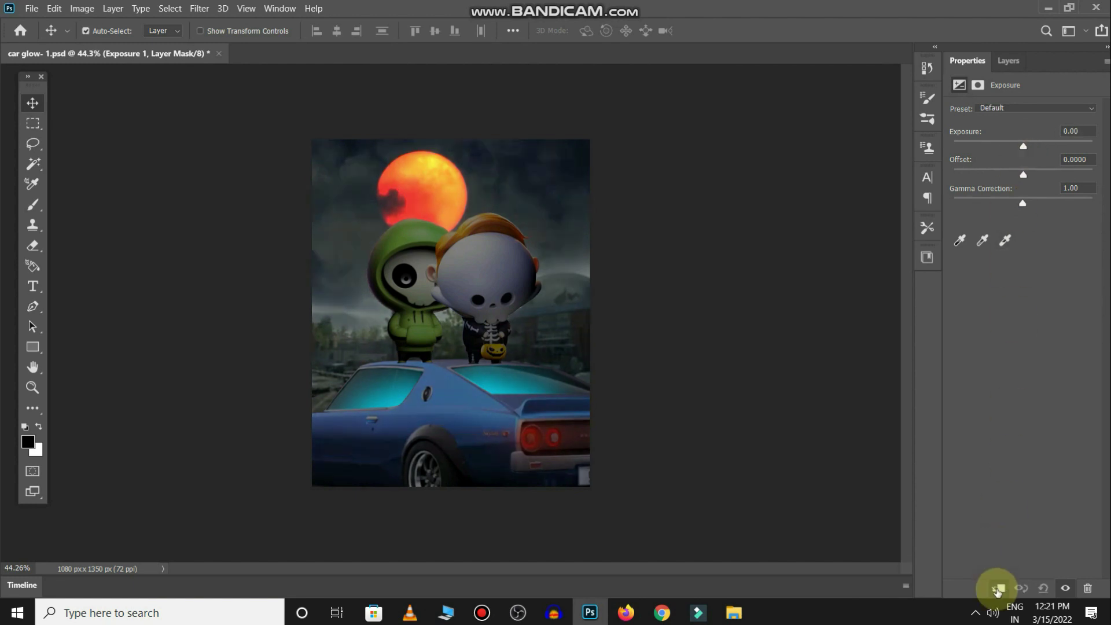
pyautogui.moveTo(1023, 145); pyautogui.dragTo(1031, 145)
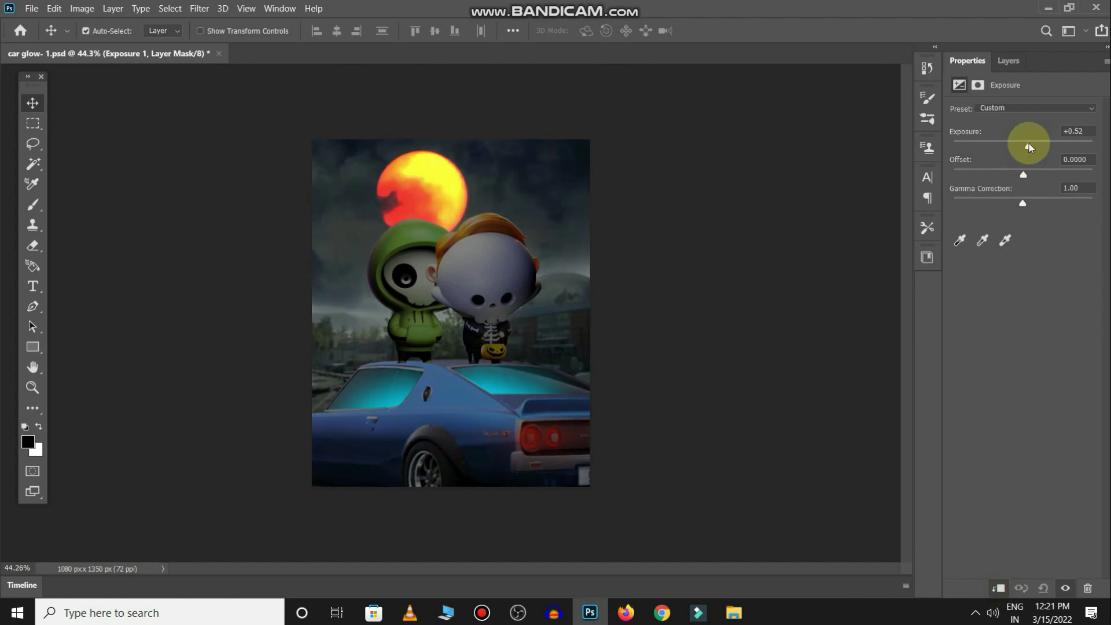
pyautogui.click(1008, 61)
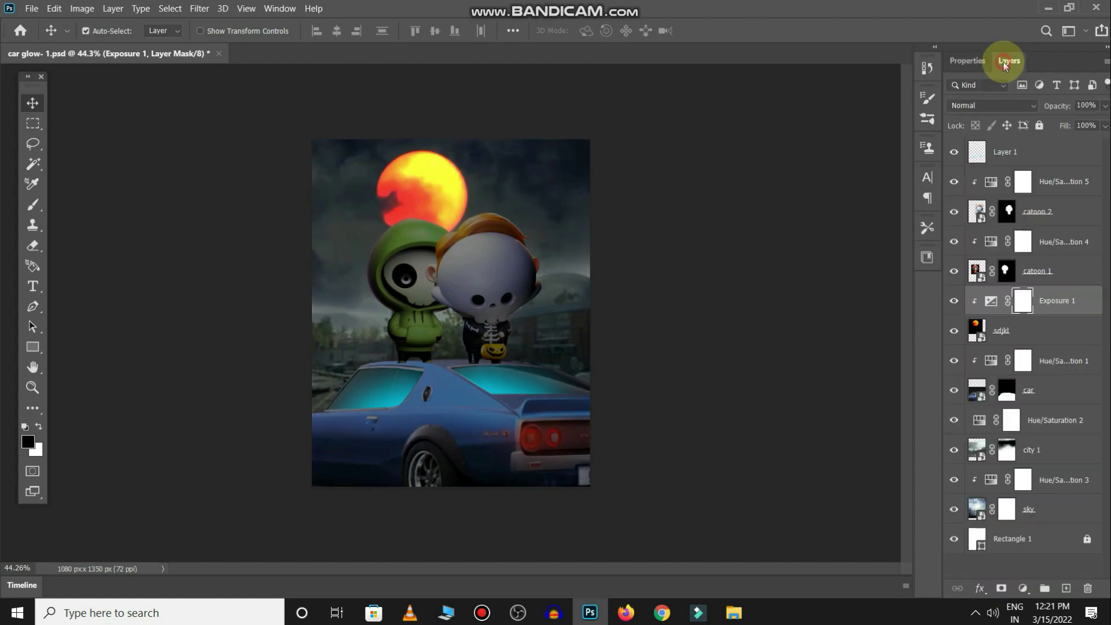
pyautogui.click(995, 562)
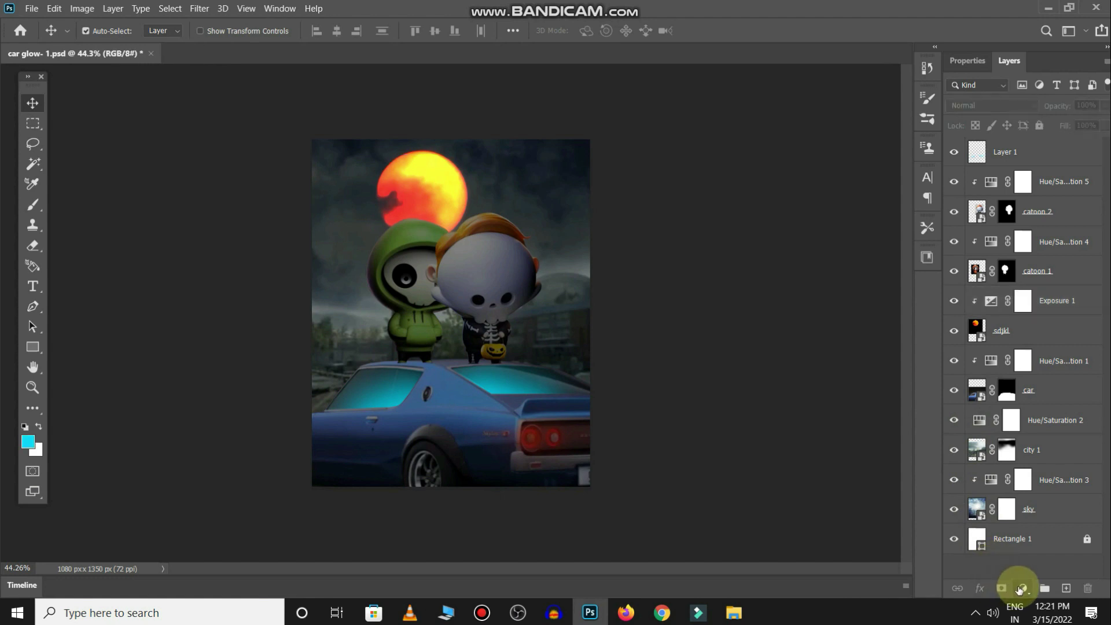
# Step: Add an orange Color Fill 1 layer between city 1 and Hue/Saturation 3
pyautogui.click(1021, 588)
pyautogui.click(1057, 337)
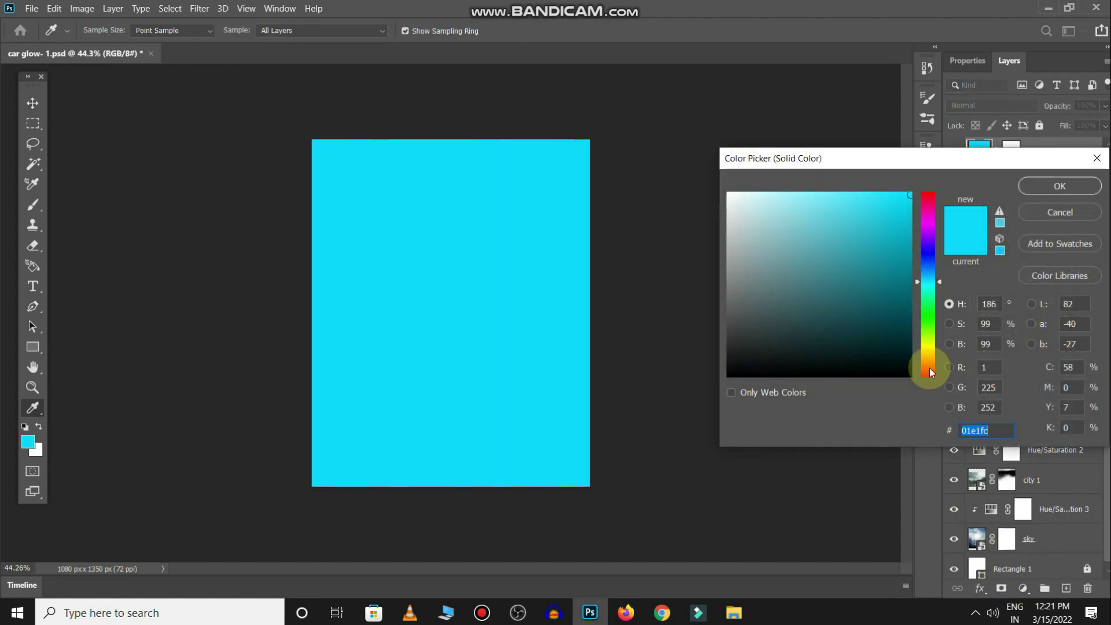
pyautogui.click(927, 365)
pyautogui.click(1060, 185)
pyautogui.moveTo(1048, 167); pyautogui.dragTo(1078, 561)
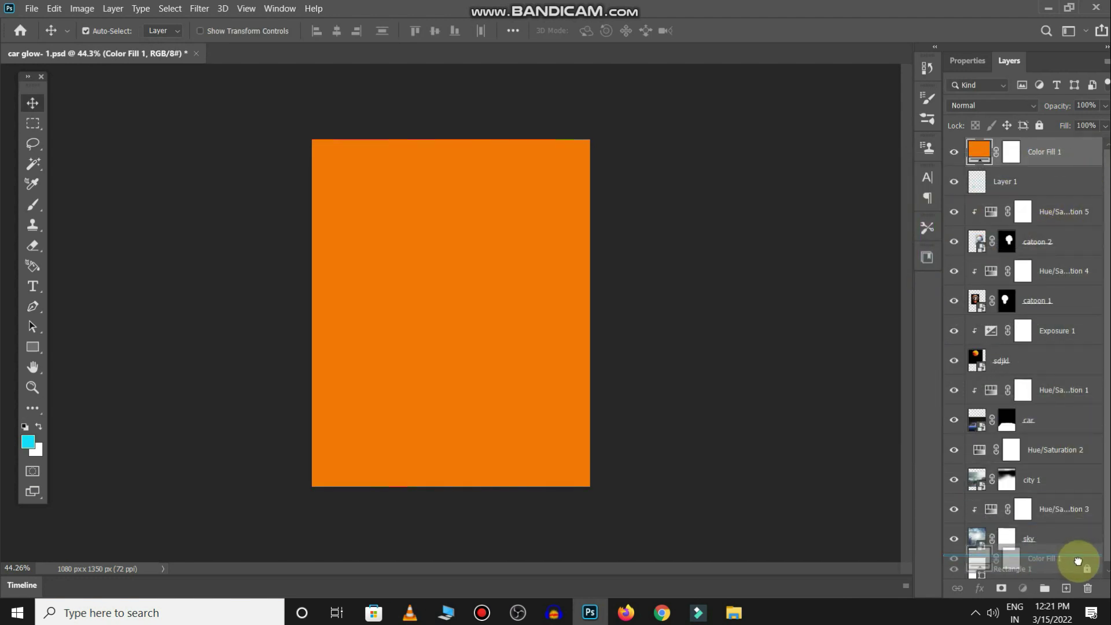
pyautogui.moveTo(1078, 561); pyautogui.dragTo(1078, 500)
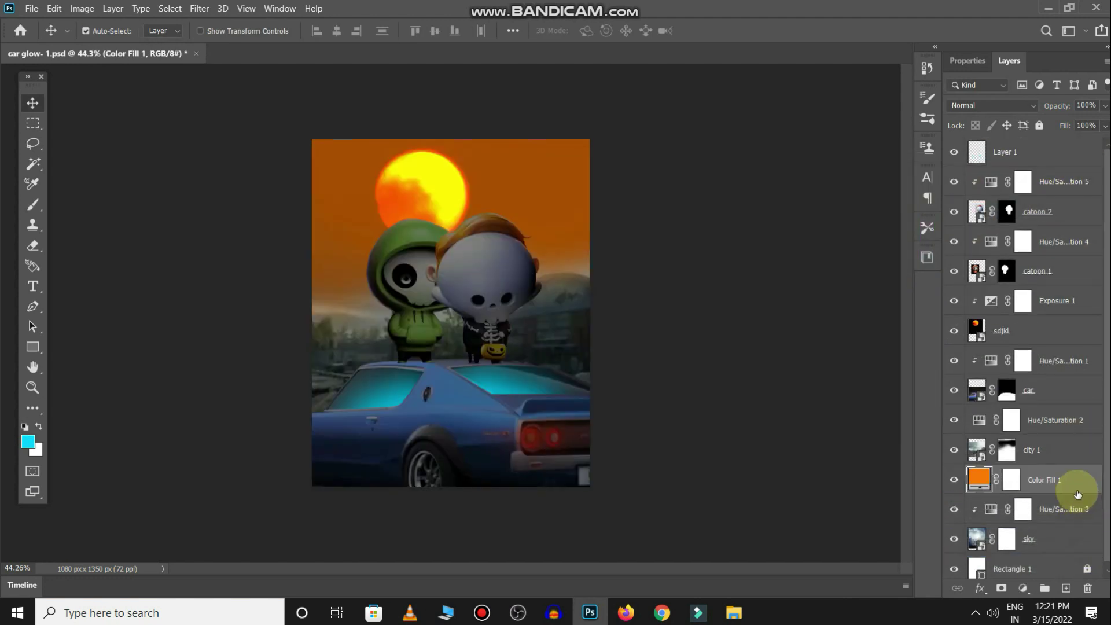
# Step: Split the Blend If Underlying slider so dark clouds show through, then lighten the fill to ffa066
pyautogui.doubleClick(1070, 479)
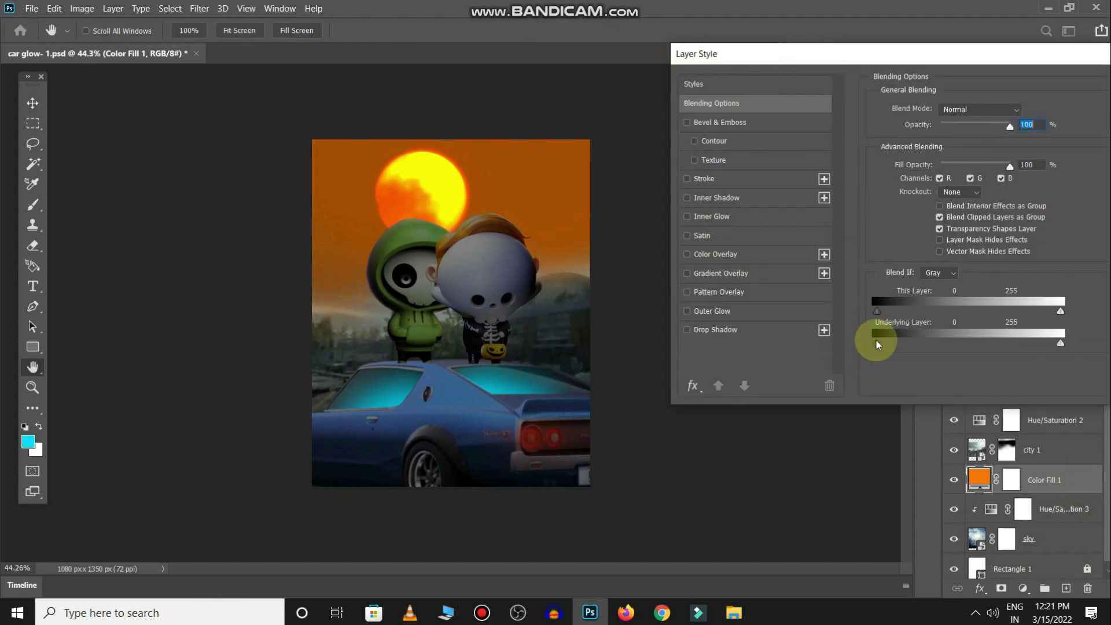
pyautogui.moveTo(877, 343); pyautogui.dragTo(982, 330)
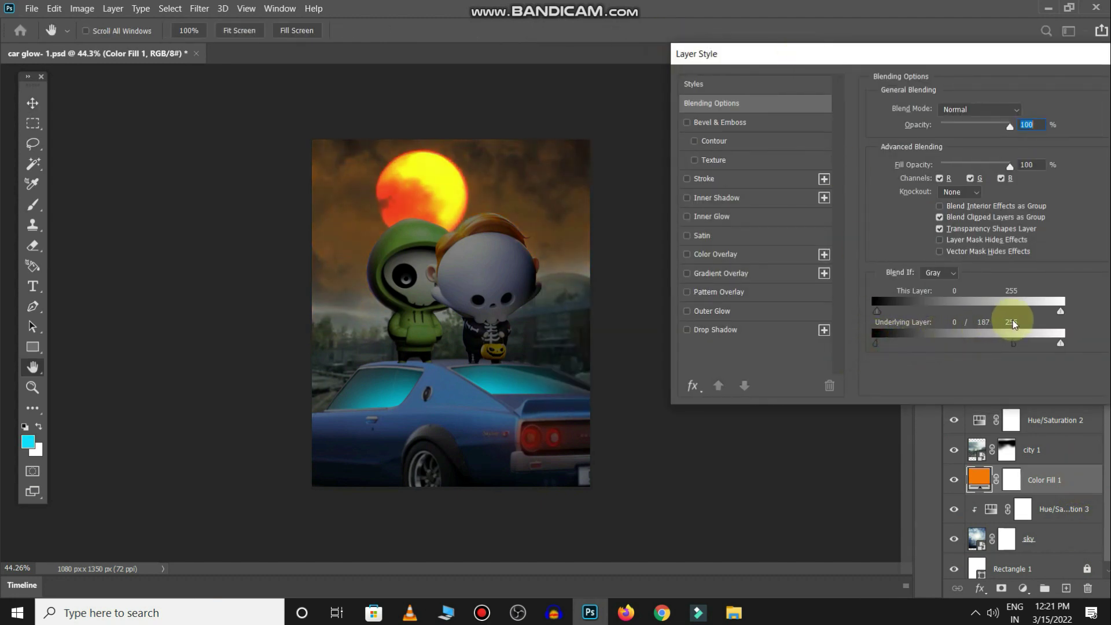
pyautogui.press('Return')
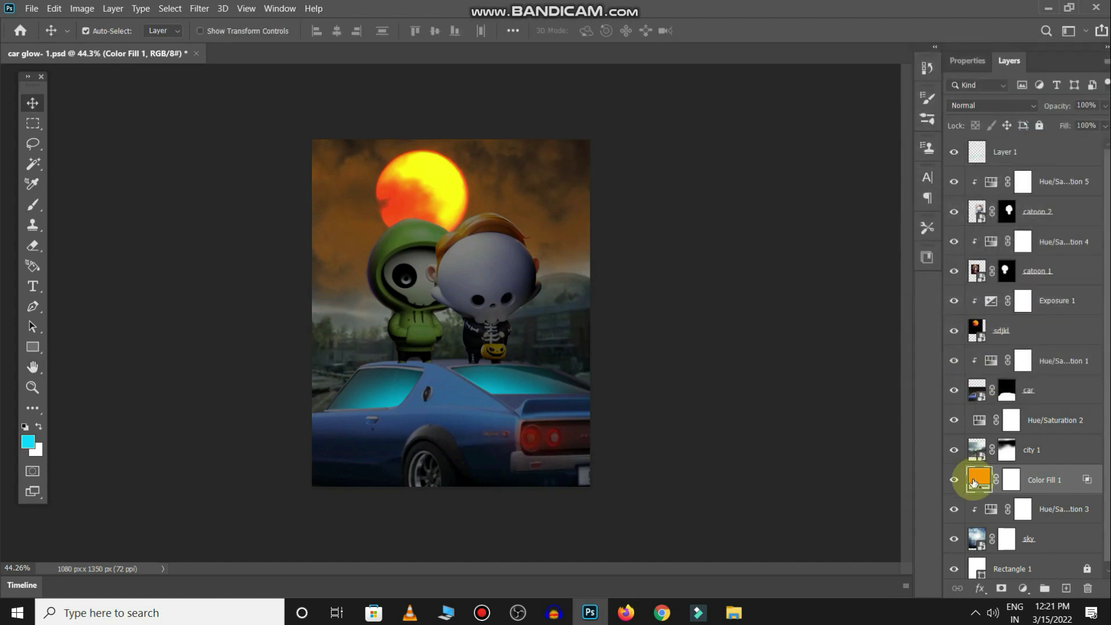
pyautogui.doubleClick(981, 479)
pyautogui.moveTo(902, 240)
pyautogui.mouseDown()
pyautogui.moveTo(869, 186)
pyautogui.moveTo(837, 190)
pyautogui.mouseUp()
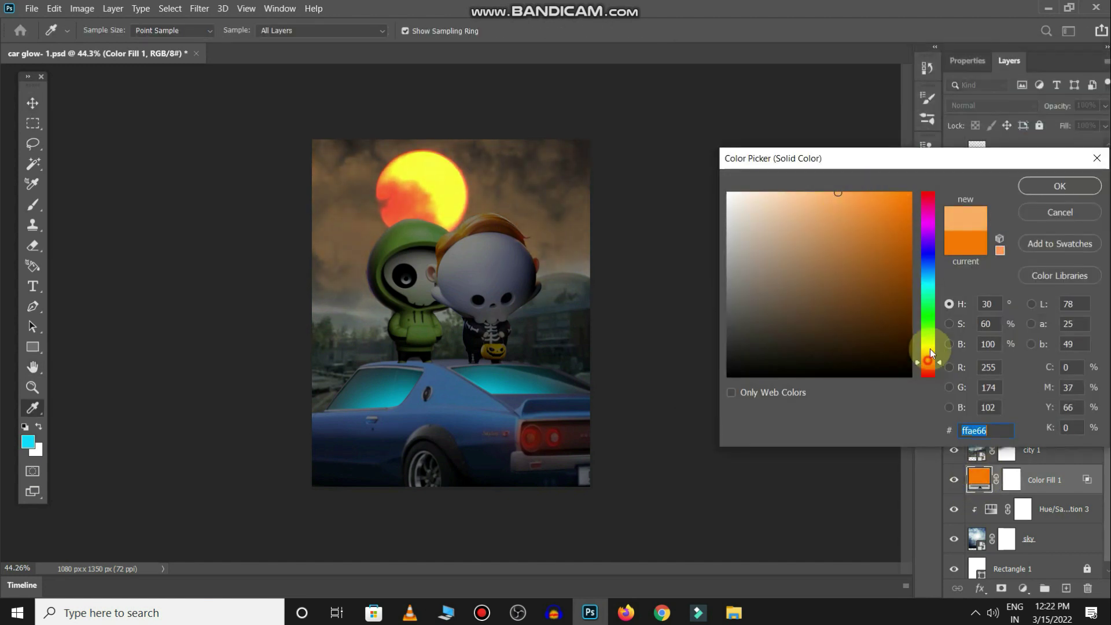
pyautogui.moveTo(929, 348); pyautogui.dragTo(935, 365)
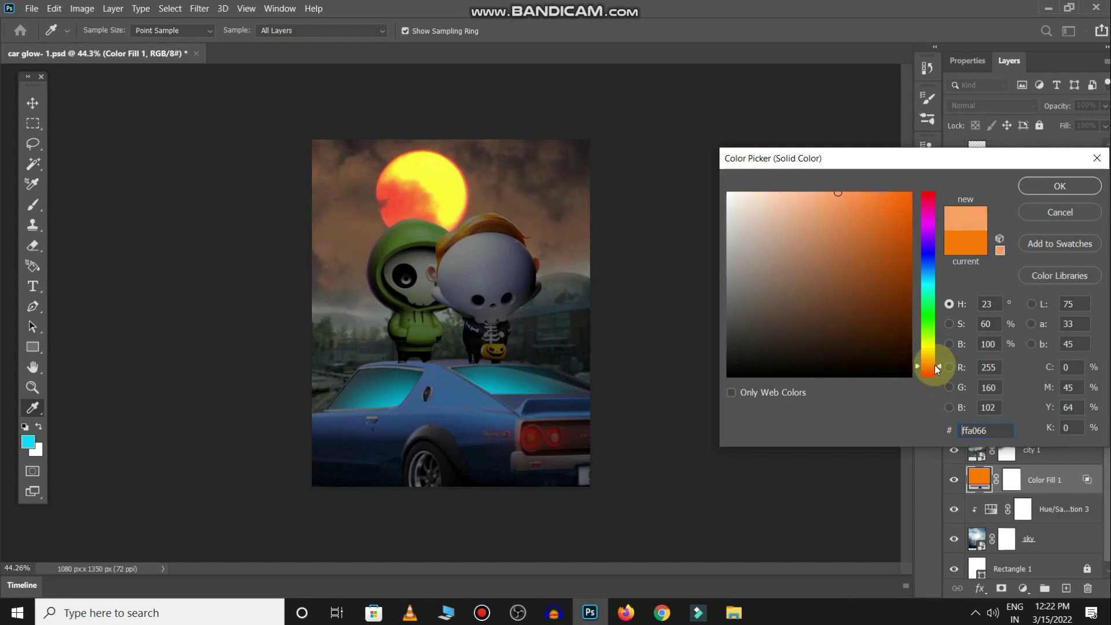
pyautogui.press('Return')
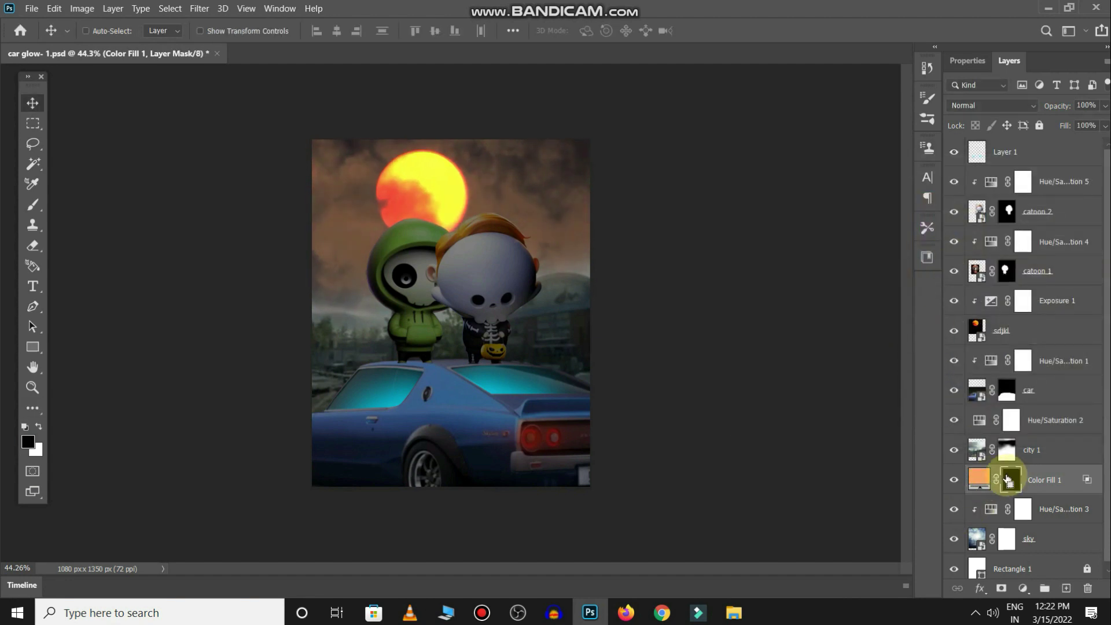
# Step: Invert the Color Fill 1 mask and paint soft white glow around the moon and characters at 49% opacity
pyautogui.hotkey('ctrl', 'i')
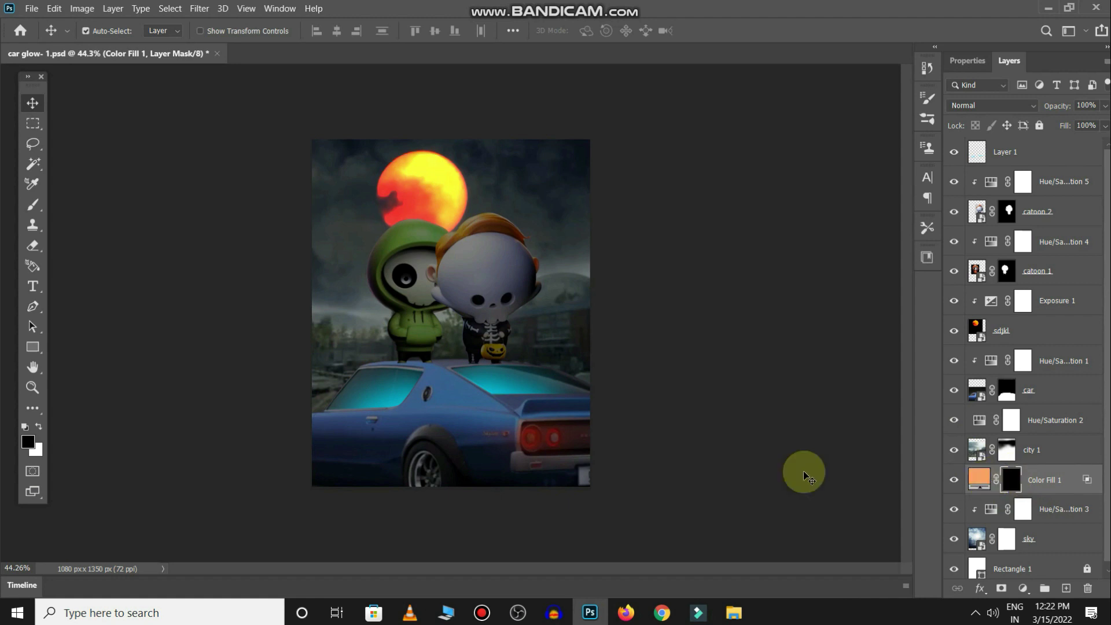
pyautogui.press('b')
pyautogui.click(949, 424)
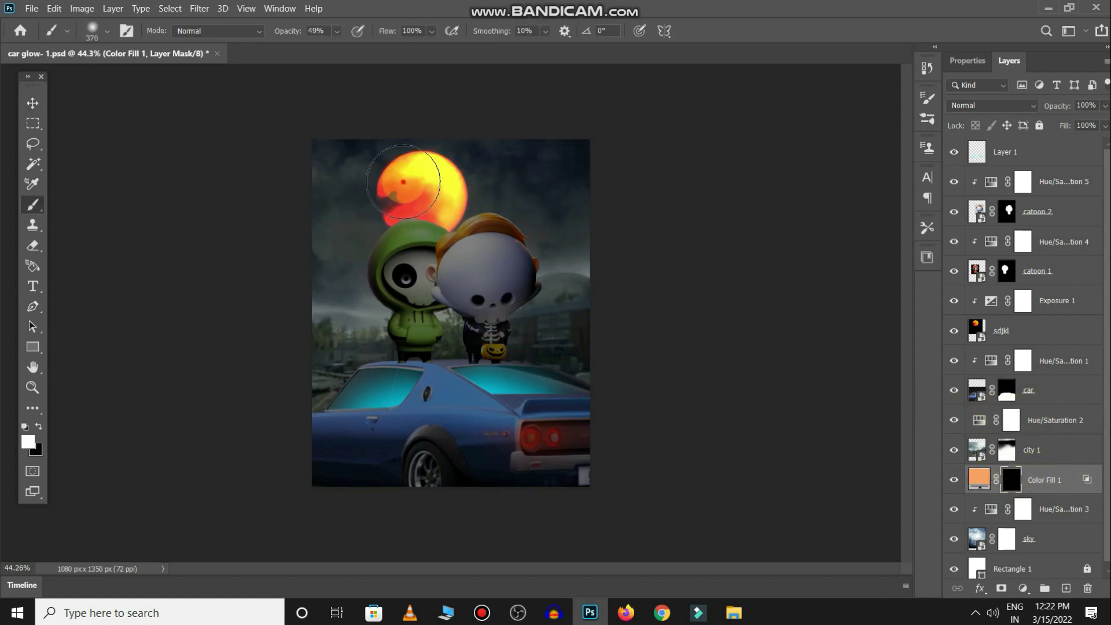
pyautogui.moveTo(384, 191); pyautogui.dragTo(409, 322)
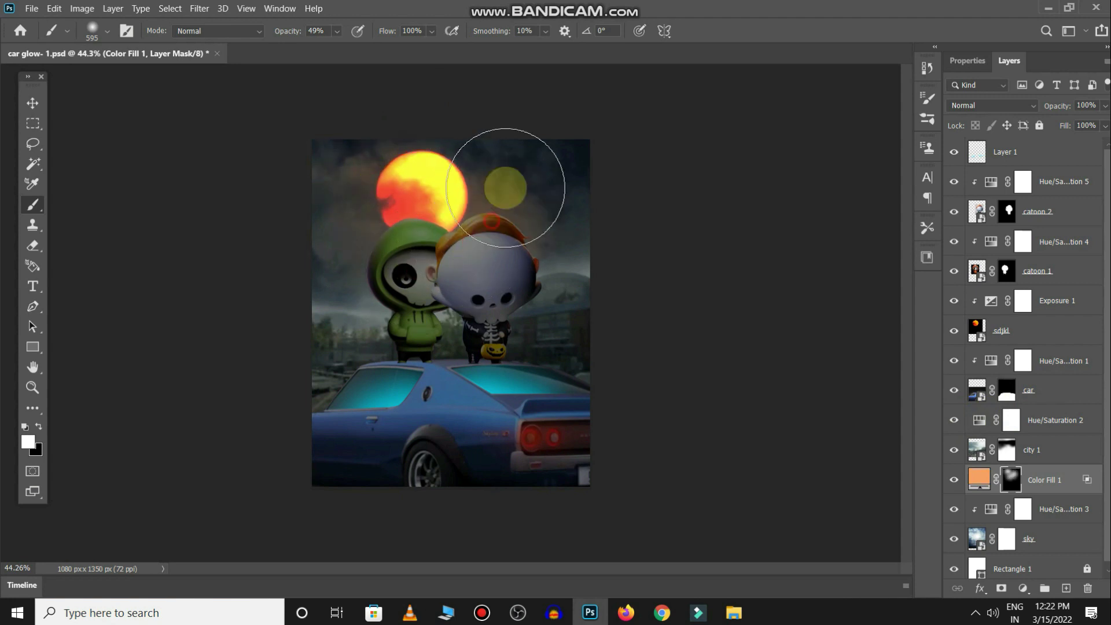
pyautogui.moveTo(505, 188); pyautogui.dragTo(429, 171)
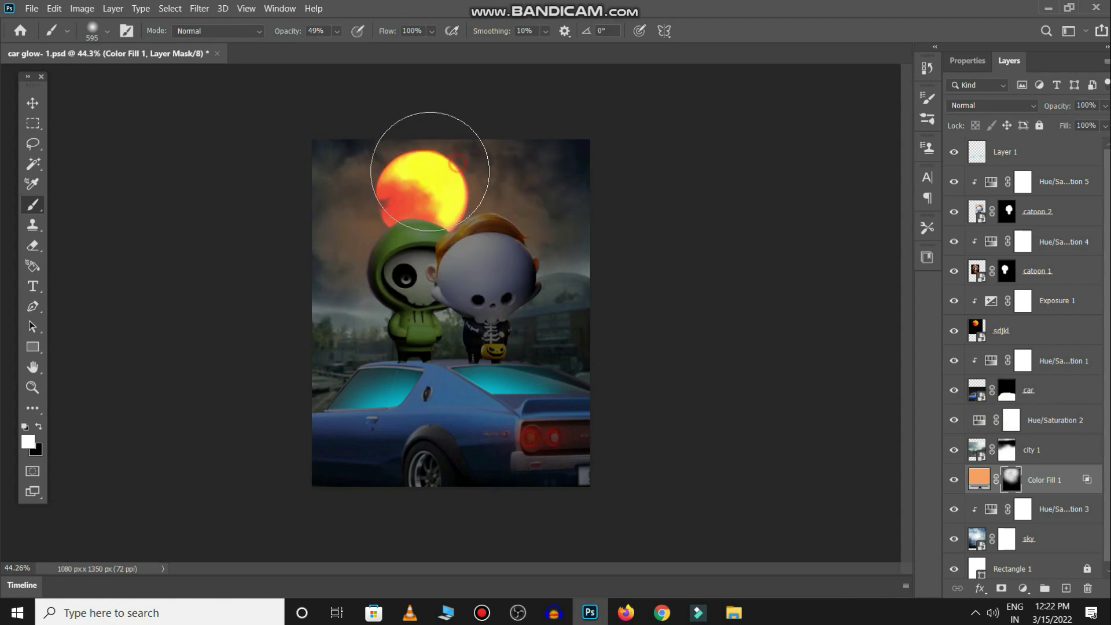
pyautogui.moveTo(409, 318); pyautogui.dragTo(396, 335)
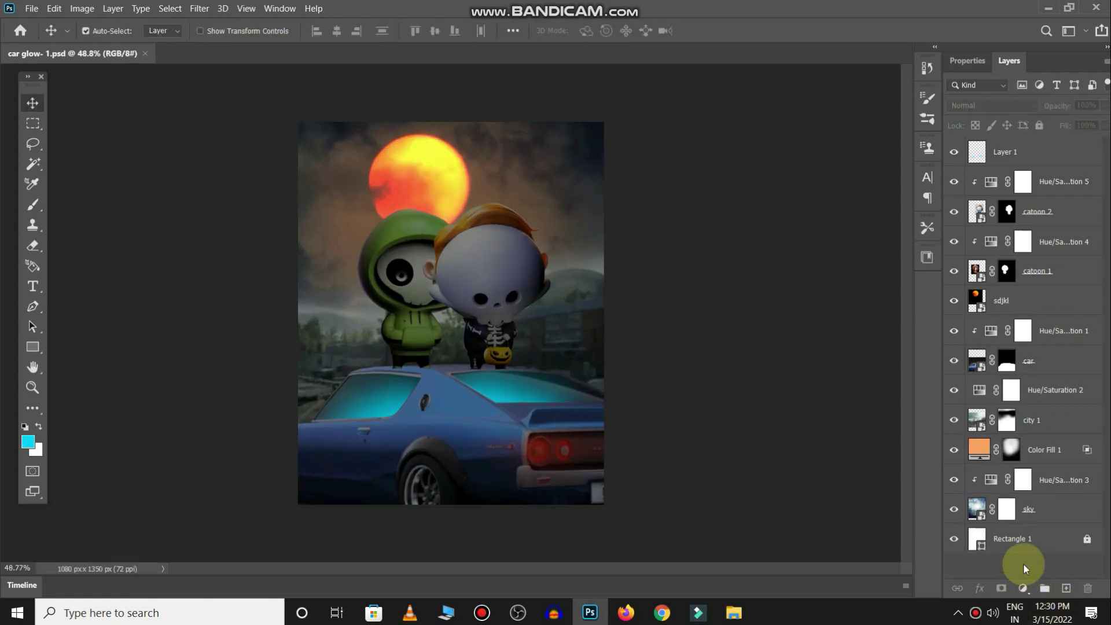
# Step: Add an orange (fc8301) Solid Color fill layer above catoon 1
pyautogui.click(953, 300)
pyautogui.click(953, 271)
pyautogui.click(953, 270)
pyautogui.click(1066, 278)
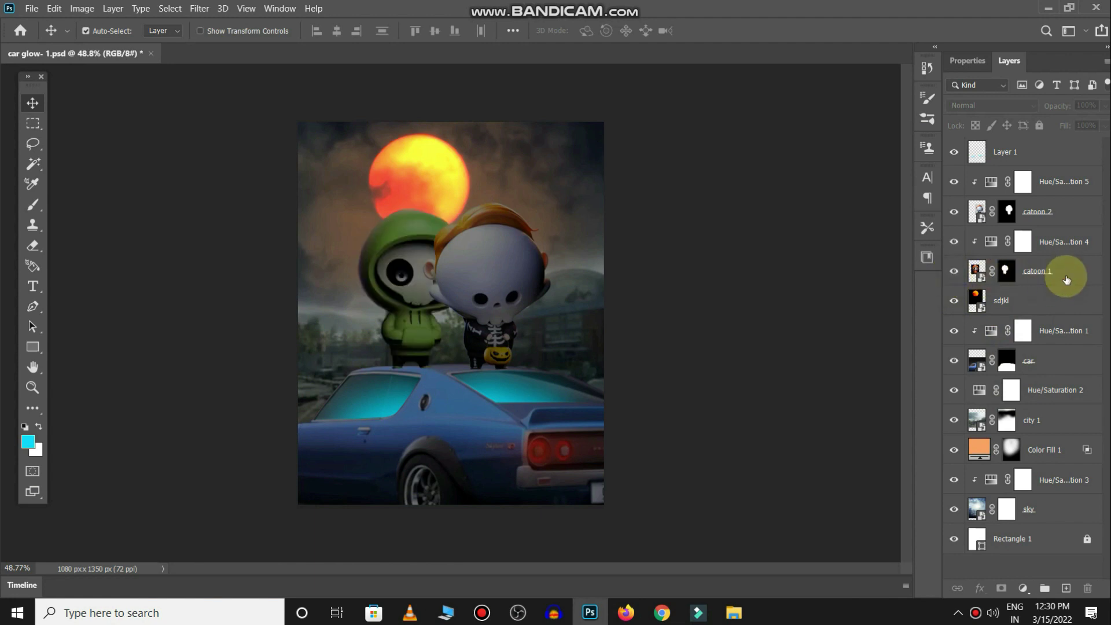
pyautogui.click(1023, 588)
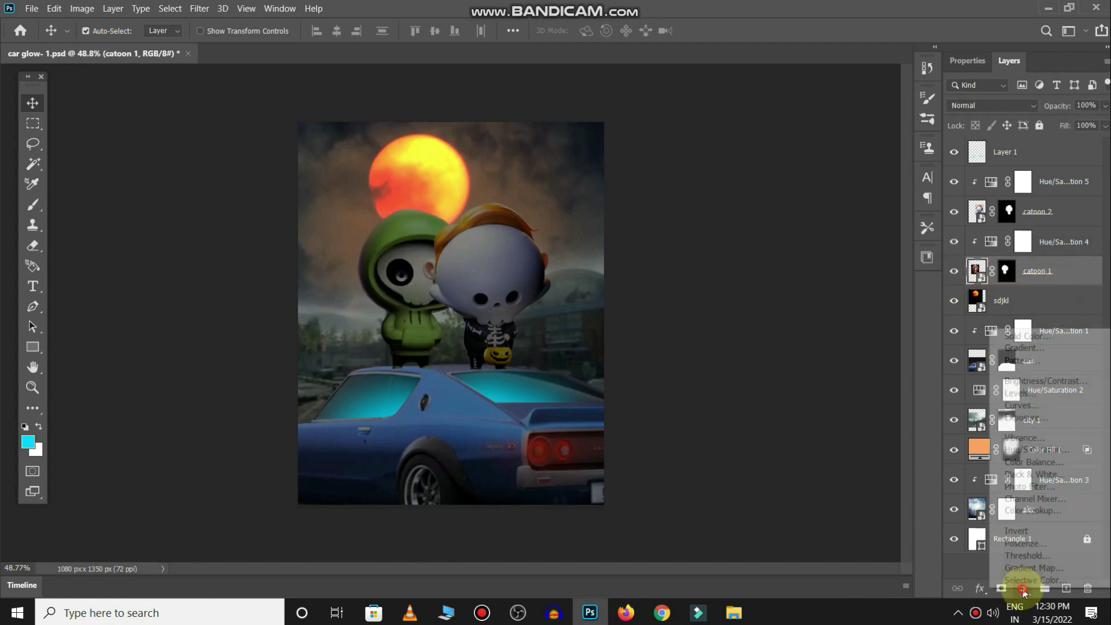
pyautogui.click(1029, 336)
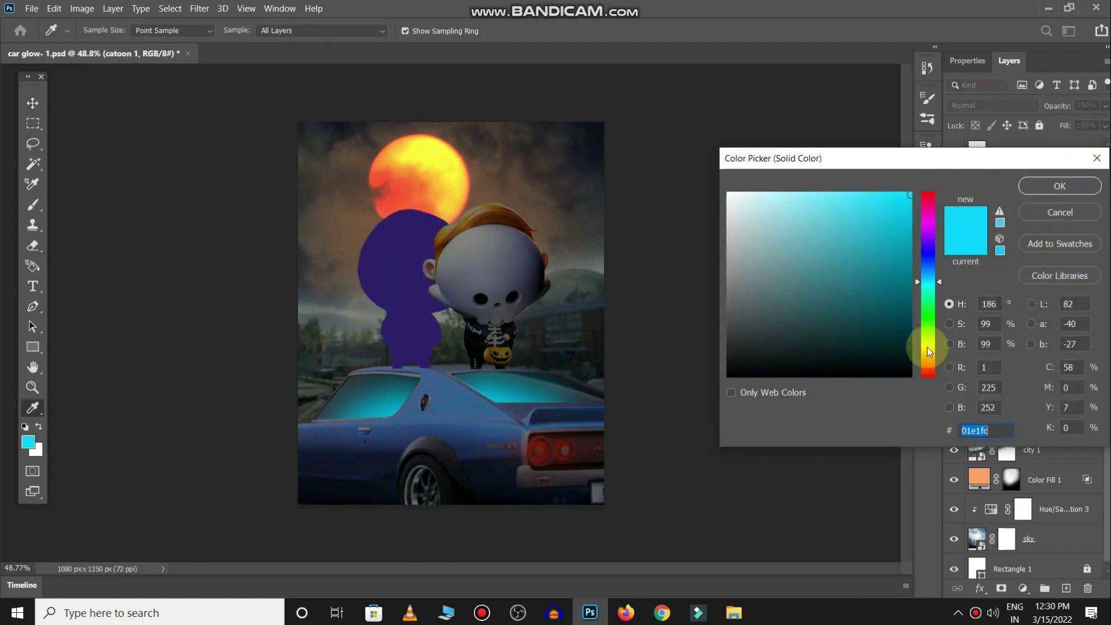
pyautogui.click(927, 347)
pyautogui.click(931, 361)
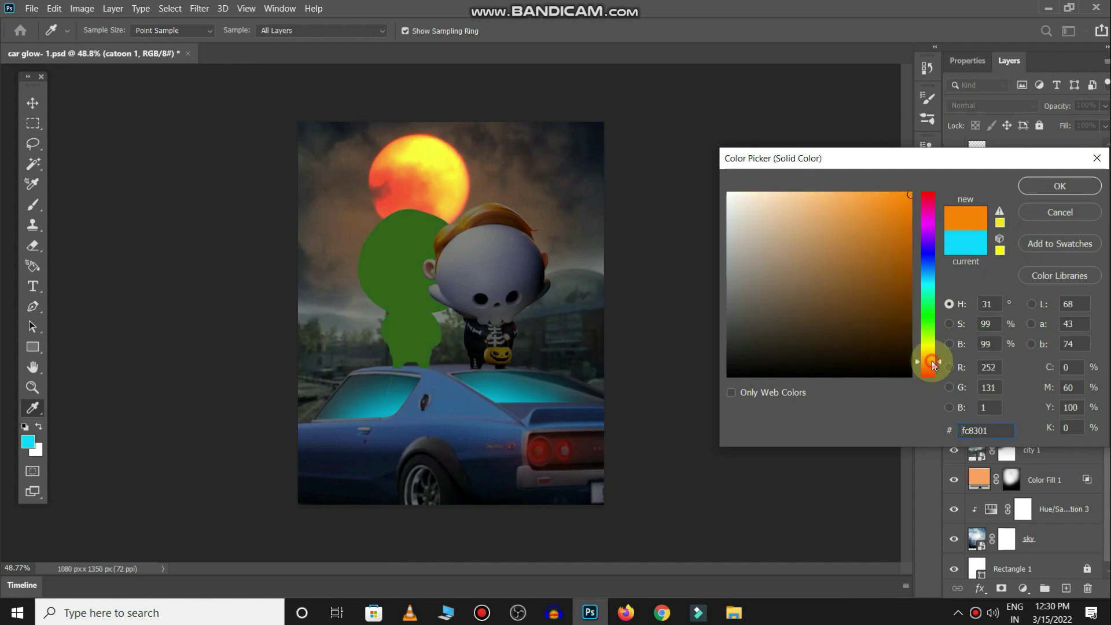
pyautogui.click(908, 218)
pyautogui.click(1035, 186)
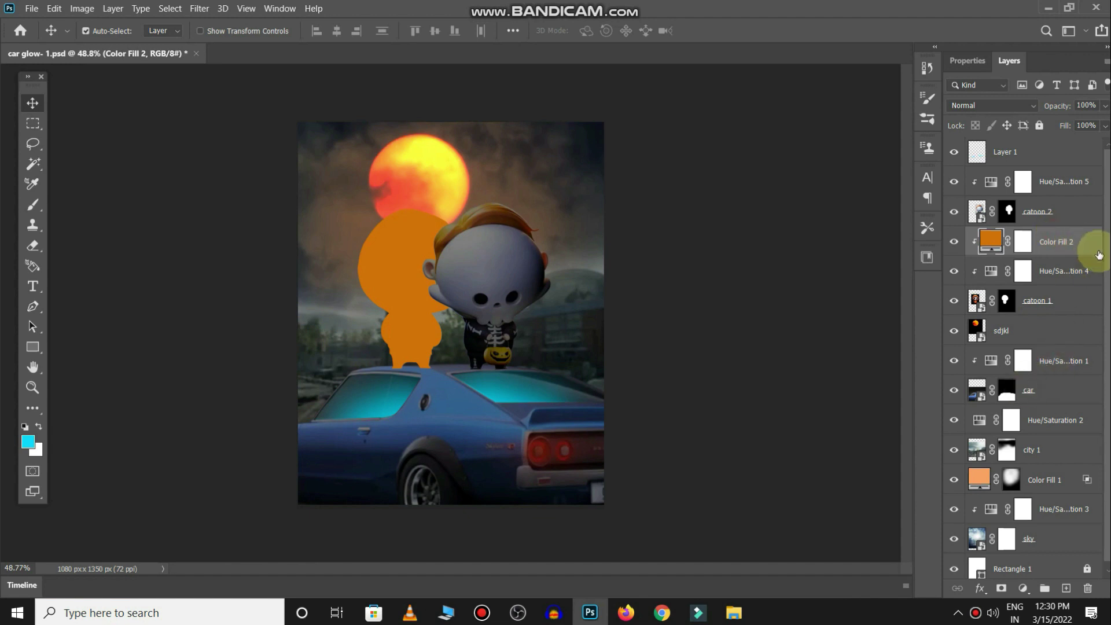
# Step: Blend Color Fill 2 into the hoodie's brighter tones with the Underlying Layer Blend If slider
pyautogui.doubleClick(1090, 247)
pyautogui.moveTo(632, 70); pyautogui.dragTo(761, 67)
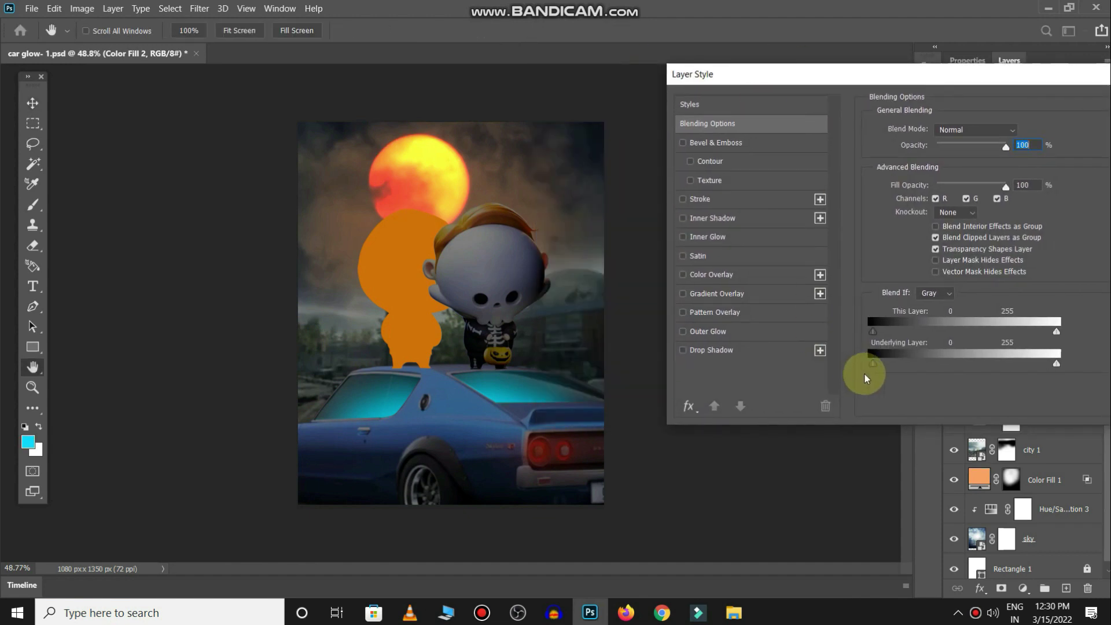
pyautogui.moveTo(880, 365); pyautogui.dragTo(947, 355)
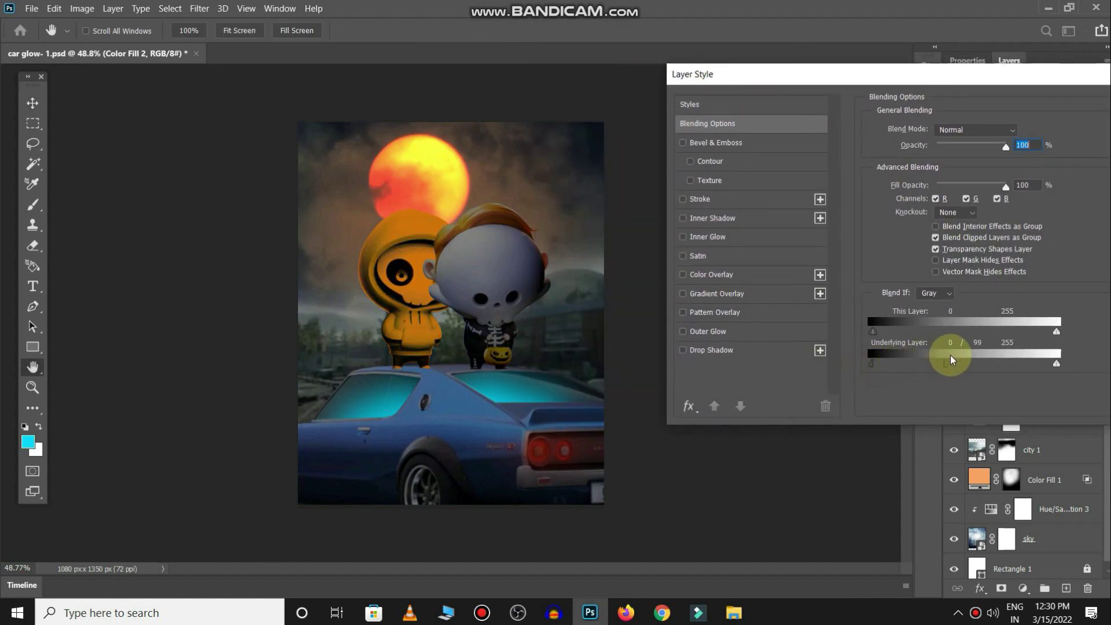
pyautogui.press('Return')
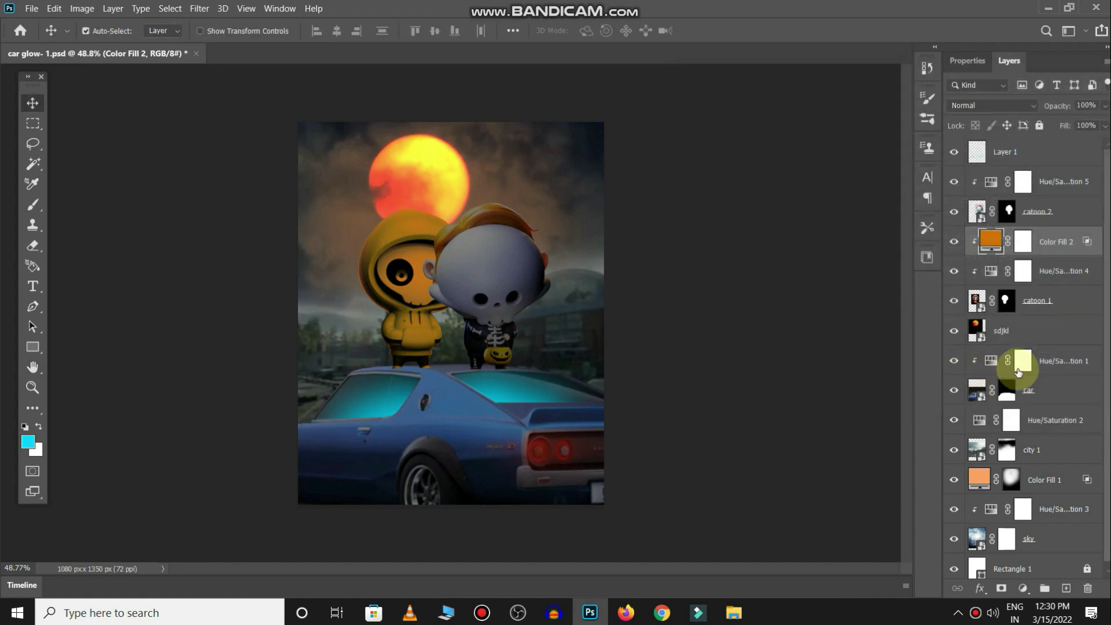
pyautogui.click(1021, 362)
pyautogui.hotkey('ctrl', 'i')
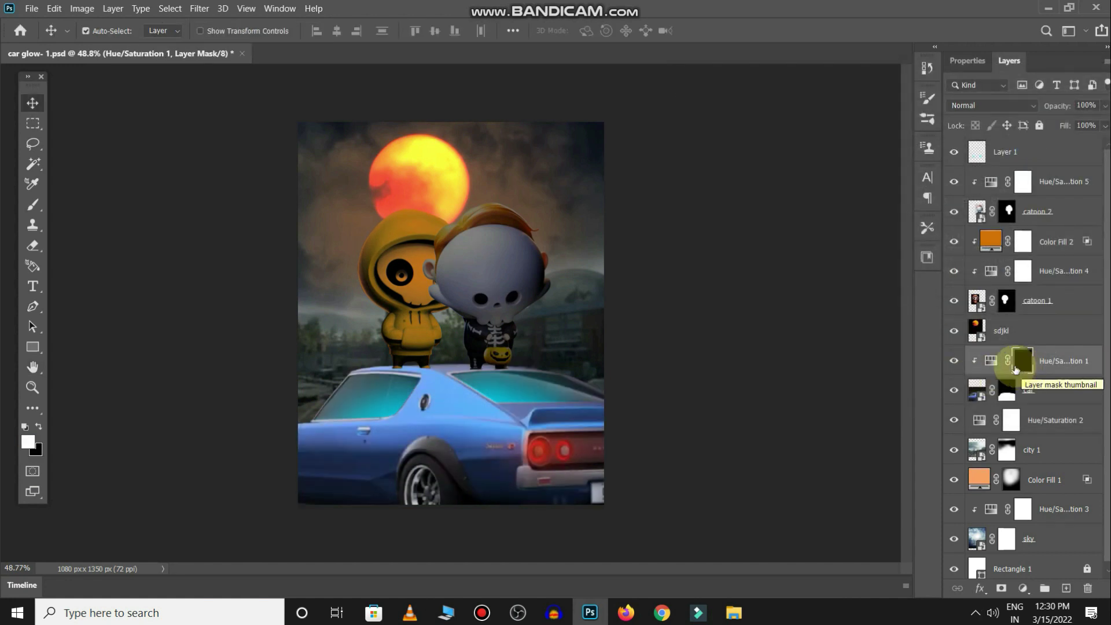
pyautogui.hotkey('ctrl', 'i')
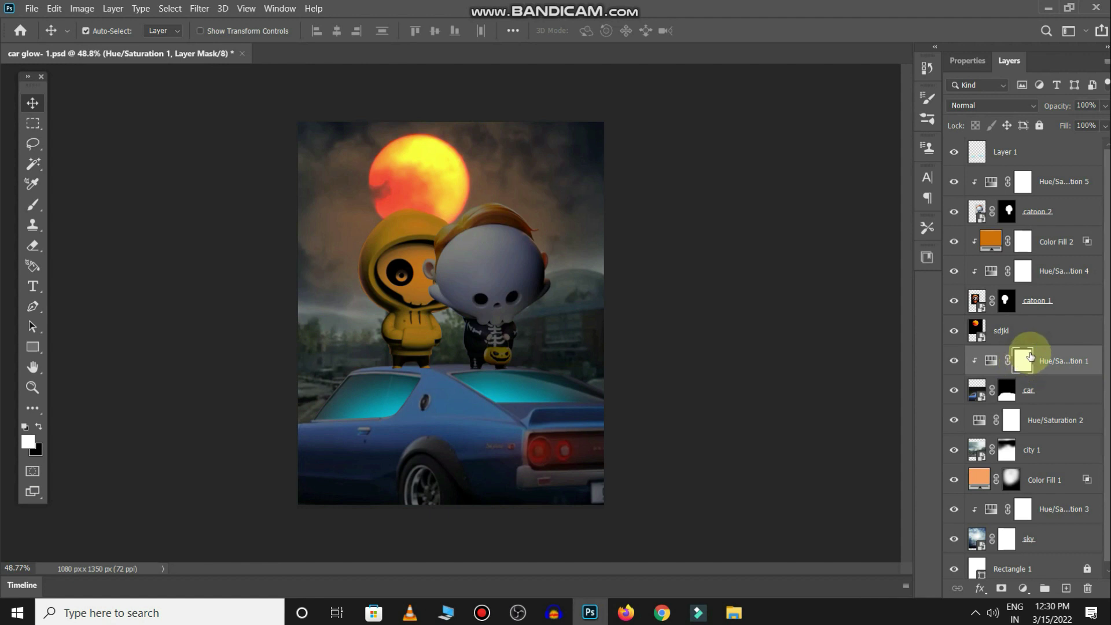
# Step: Invert Color Fill 2's mask to hide the orange, zoomed on the hood with a large brush
pyautogui.click(1022, 246)
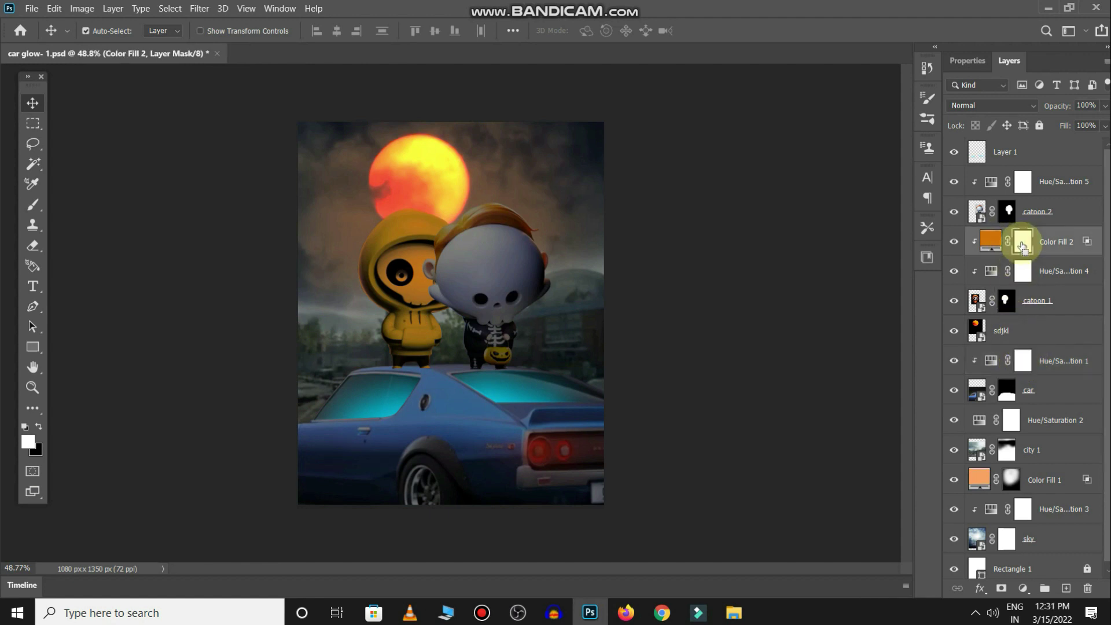
pyautogui.hotkey('ctrl', 'i')
pyautogui.moveTo(421, 185); pyautogui.dragTo(479, 216)
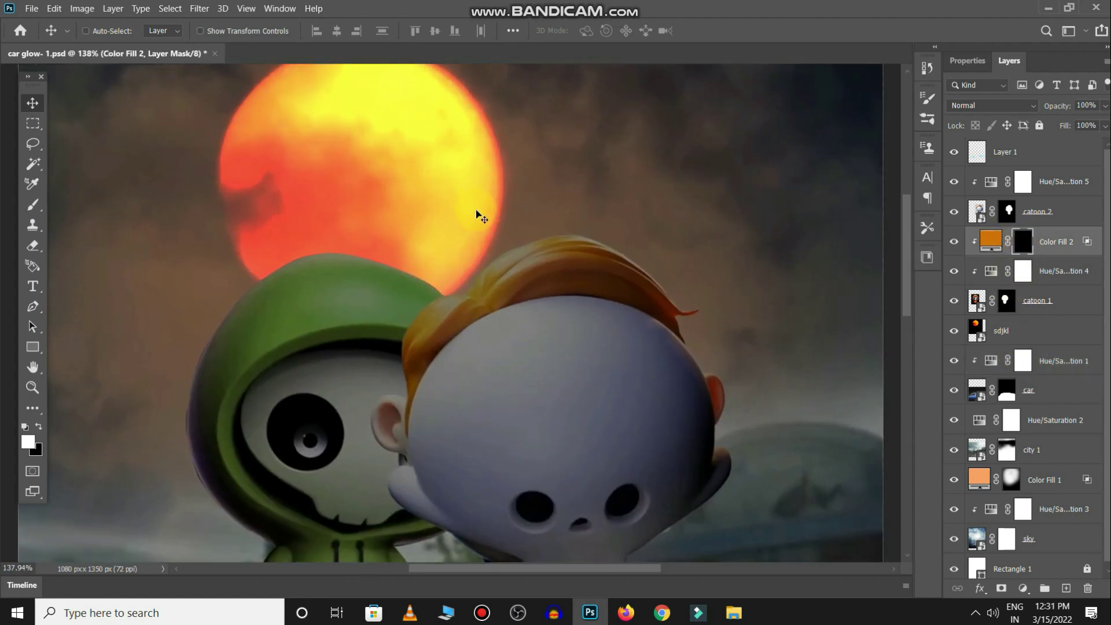
pyautogui.press('b')
pyautogui.click(325, 259)
pyautogui.moveTo(276, 266); pyautogui.dragTo(310, 248)
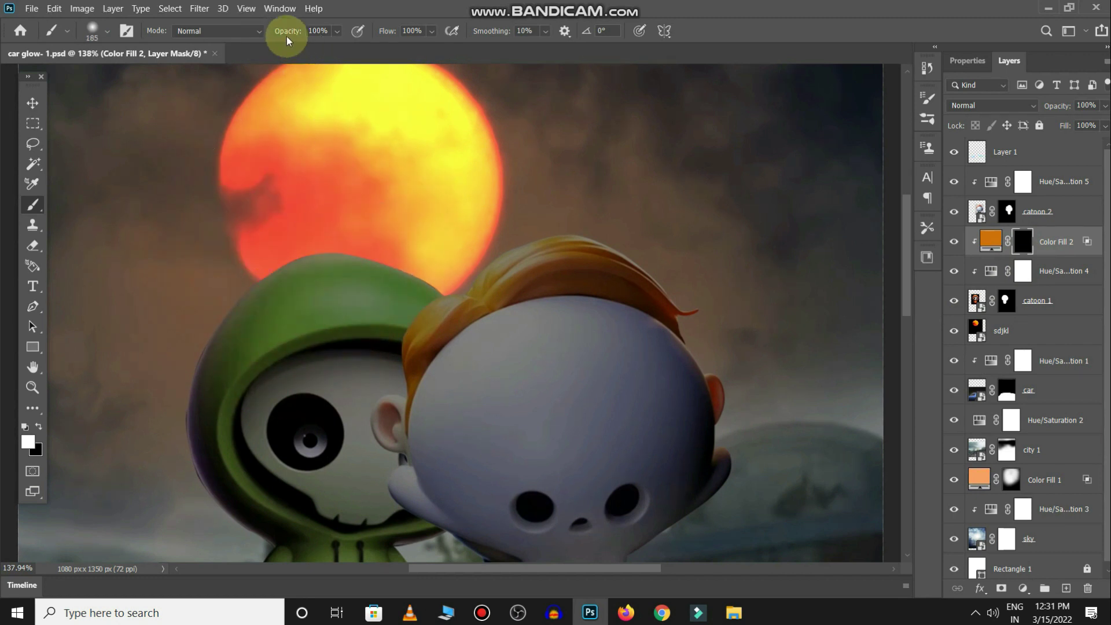
# Step: Paint white at 49% and 69% opacity to restore orange glow on the hood's top and left edge
pyautogui.write('49')
pyautogui.moveTo(373, 295)
pyautogui.mouseDown()
pyautogui.moveTo(360, 240)
pyautogui.moveTo(298, 228)
pyautogui.moveTo(70, 550)
pyautogui.mouseUp()
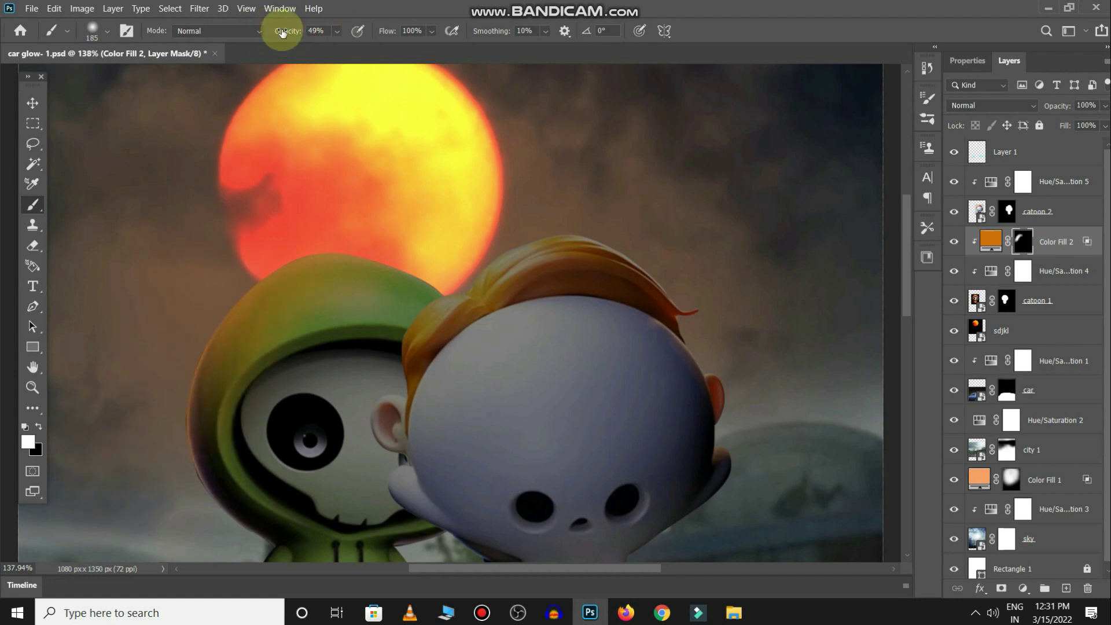
pyautogui.write('69x')
pyautogui.moveTo(384, 248)
pyautogui.mouseDown()
pyautogui.moveTo(372, 273)
pyautogui.moveTo(434, 315)
pyautogui.moveTo(344, 356)
pyautogui.mouseUp()
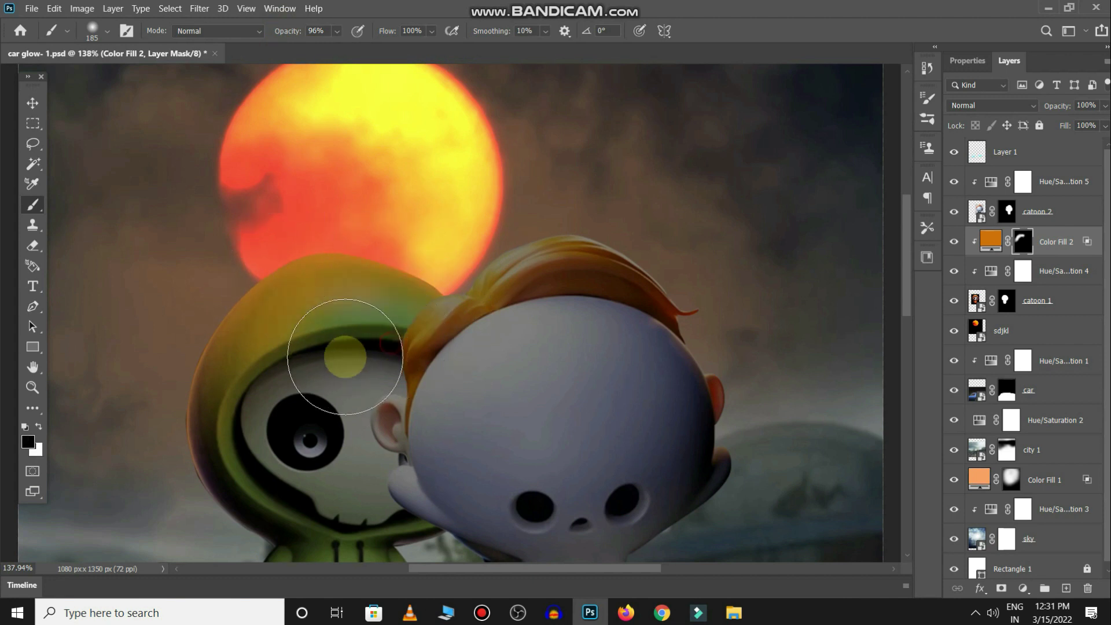
pyautogui.moveTo(293, 397); pyautogui.dragTo(313, 357)
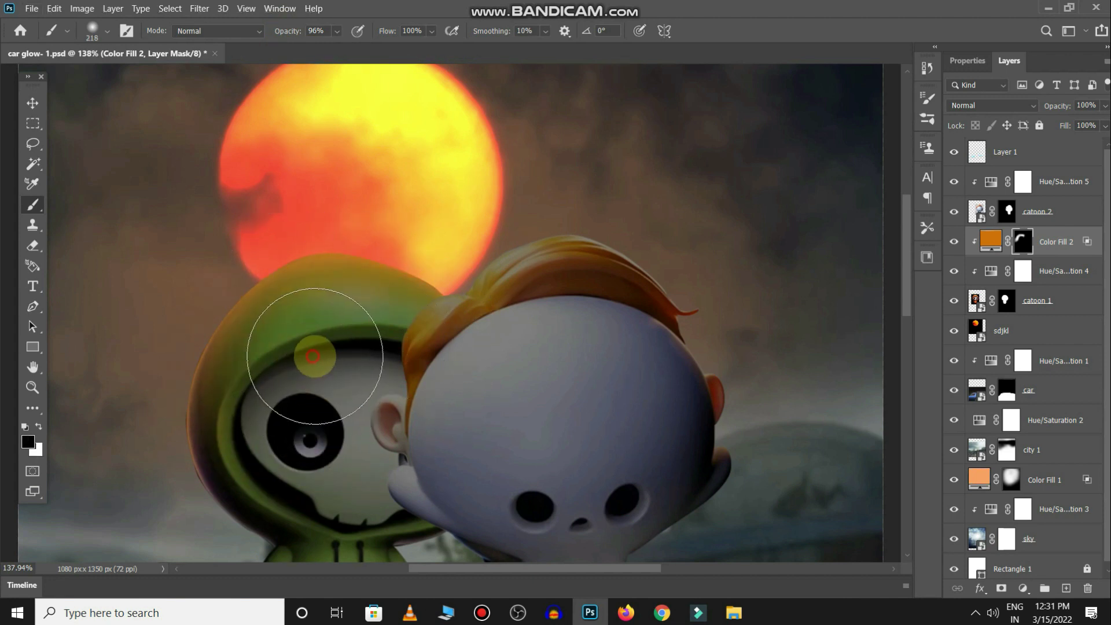
pyautogui.scroll(-3, 313, 356)
pyautogui.moveTo(262, 233)
pyautogui.mouseDown()
pyautogui.moveTo(248, 310)
pyautogui.moveTo(292, 389)
pyautogui.moveTo(292, 426)
pyautogui.moveTo(281, 348)
pyautogui.mouseUp()
# Step: Switch to black, save the document, and set the brush to full opacity
pyautogui.press('x')
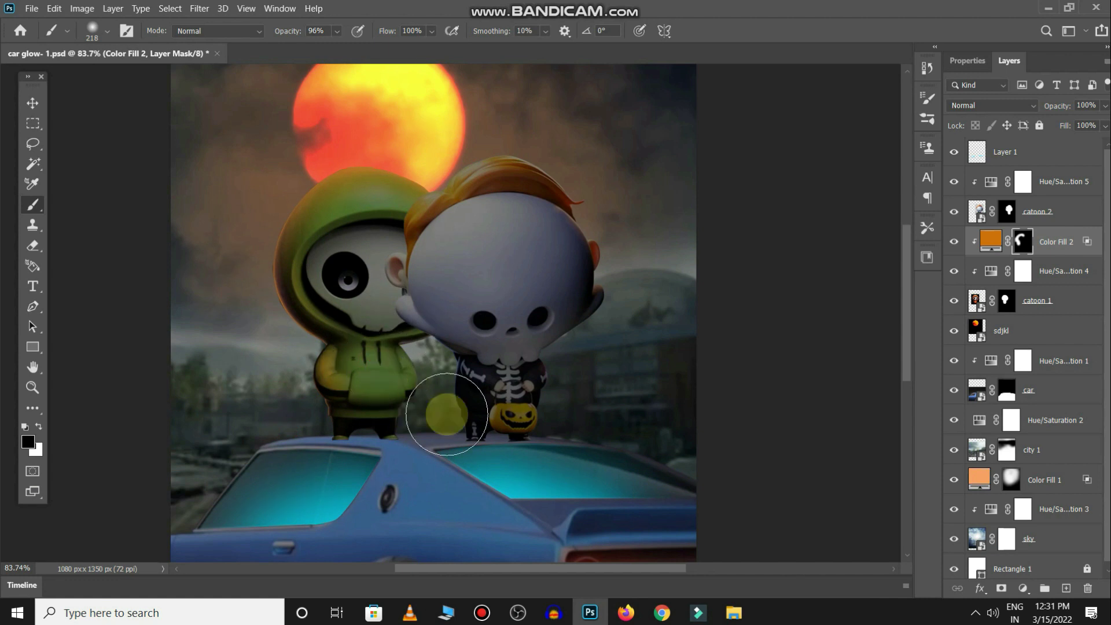
pyautogui.scroll(-5, 463, 419)
pyautogui.hotkey('ctrl', 's')
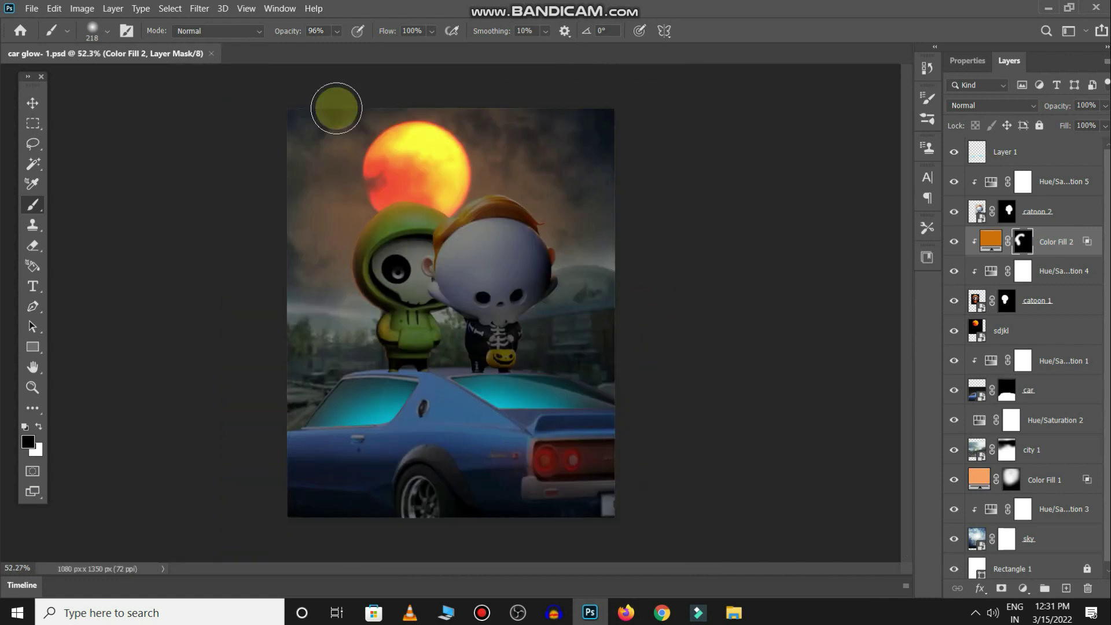
pyautogui.moveTo(286, 30); pyautogui.dragTo(973, 504)
# Step: Add an Exposure adjustment layer set to +1.78
pyautogui.click(1022, 590)
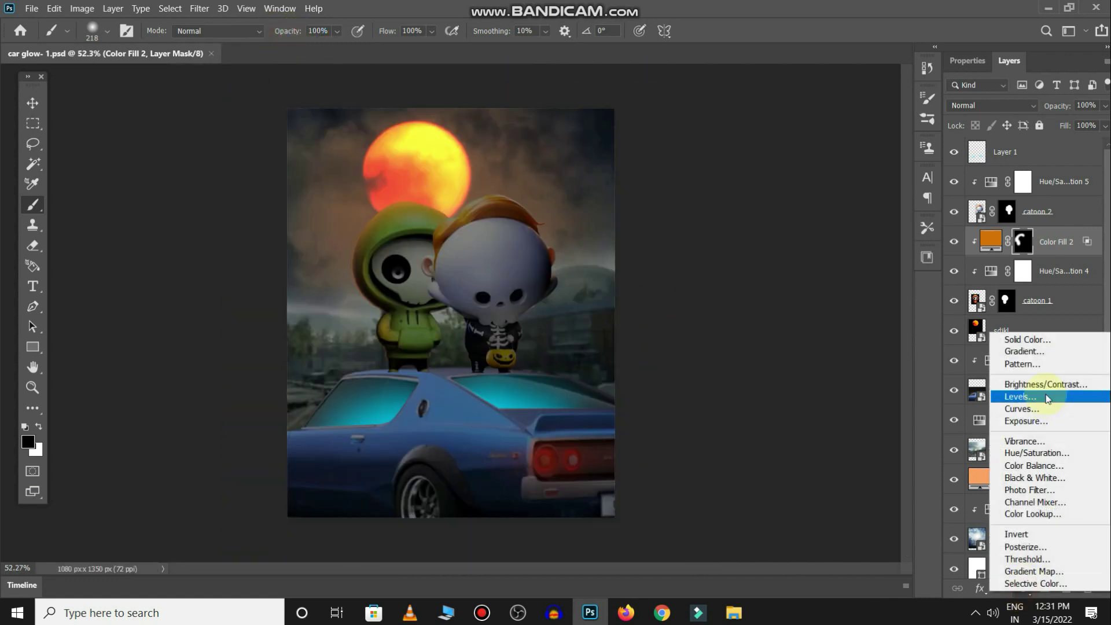
pyautogui.click(1029, 422)
pyautogui.moveTo(1023, 146); pyautogui.dragTo(1041, 151)
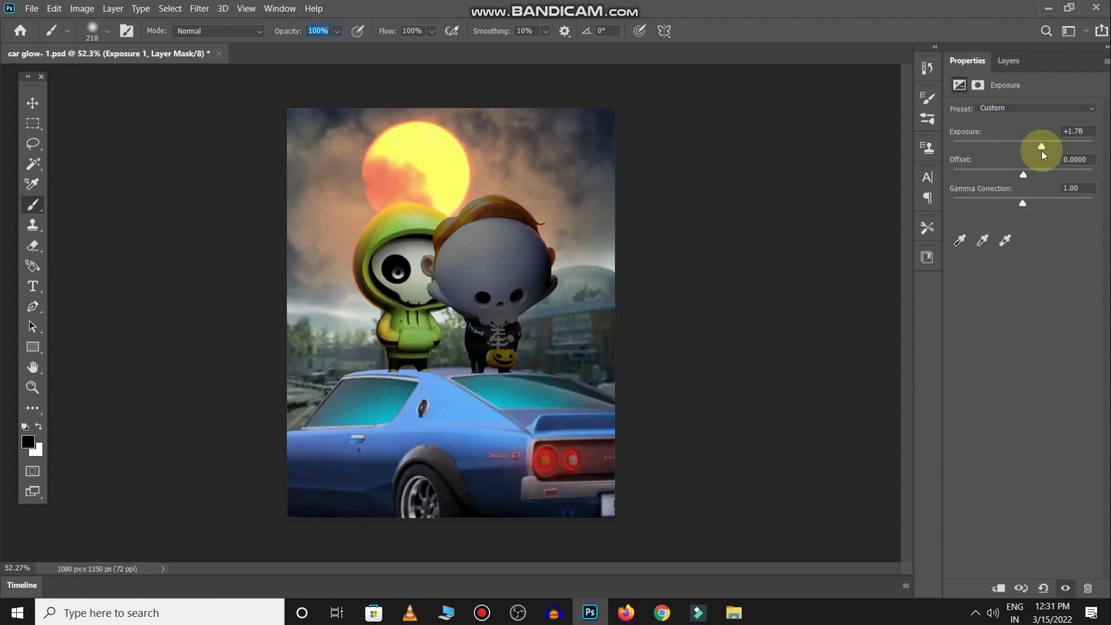
pyautogui.click(1008, 60)
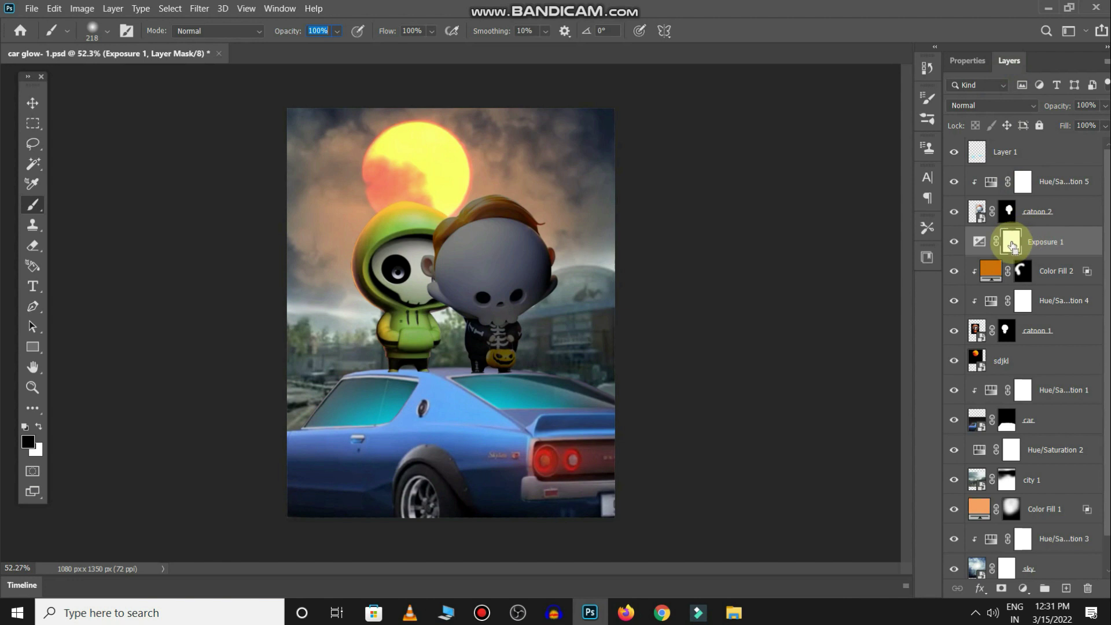
# Step: Invert the Exposure mask, clip it to Color Fill 2, and paint white along the hood's top and left edge
pyautogui.hotkey('ctrl', 'i')
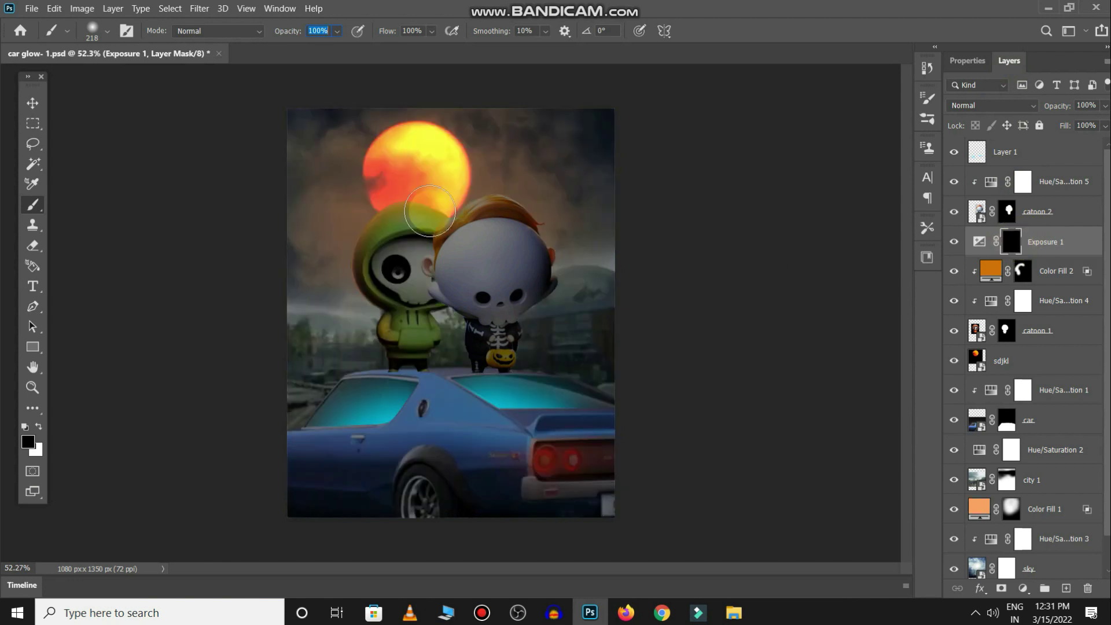
pyautogui.scroll(5, 369, 213)
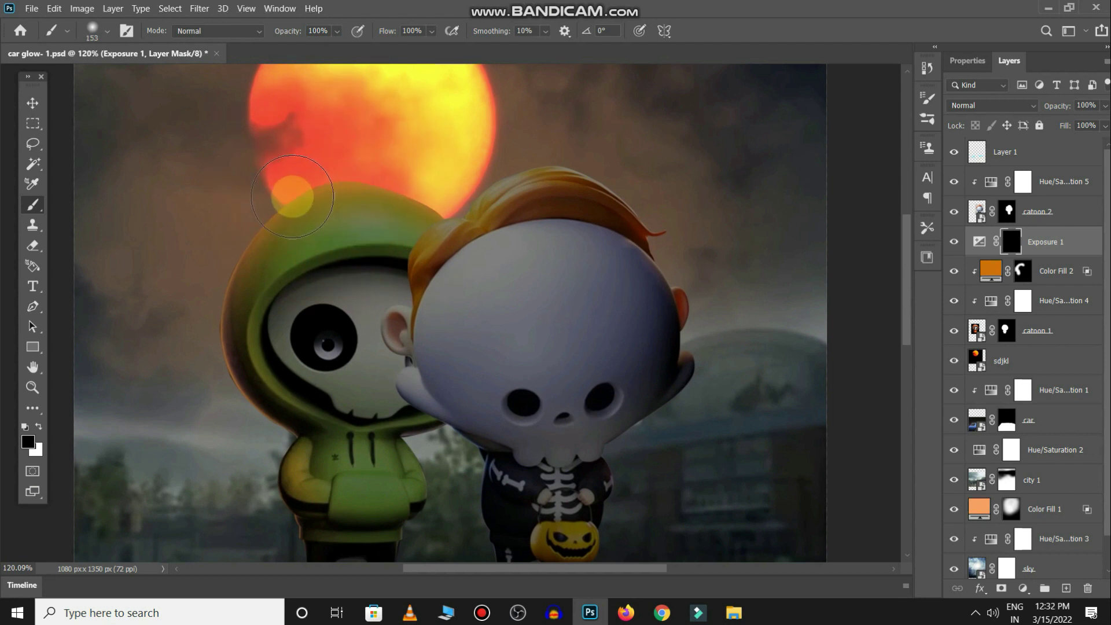
pyautogui.press('x')
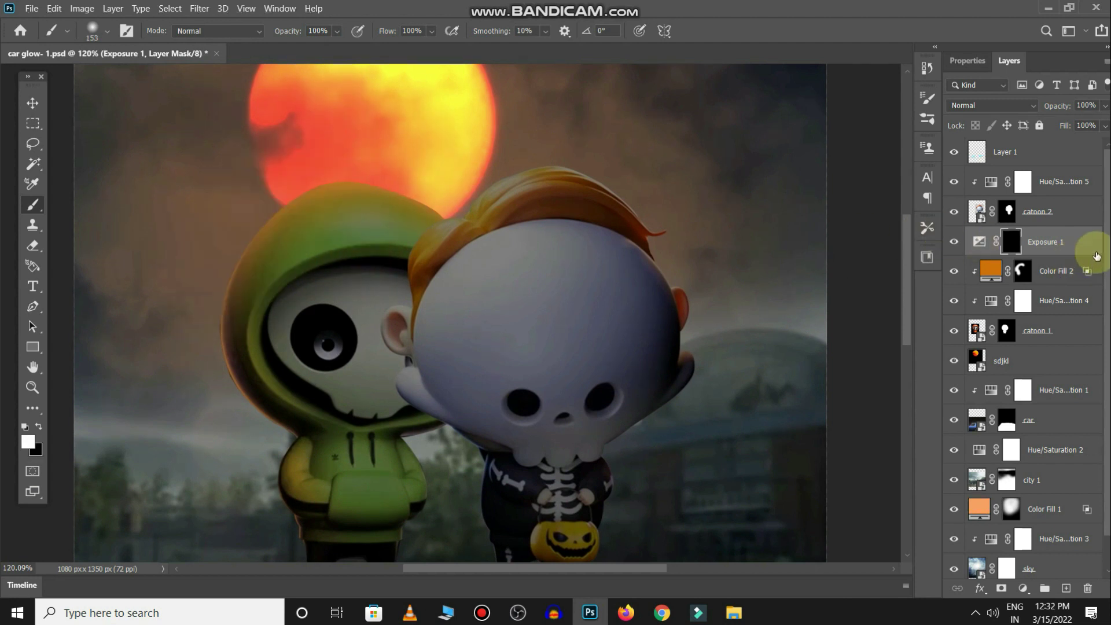
pyautogui.keyDown('alt'); pyautogui.click(1091, 255); pyautogui.keyUp('alt')
pyautogui.moveTo(297, 228)
pyautogui.mouseDown()
pyautogui.moveTo(399, 173)
pyautogui.moveTo(181, 329)
pyautogui.mouseUp()
pyautogui.scroll(-1, 431, 399)
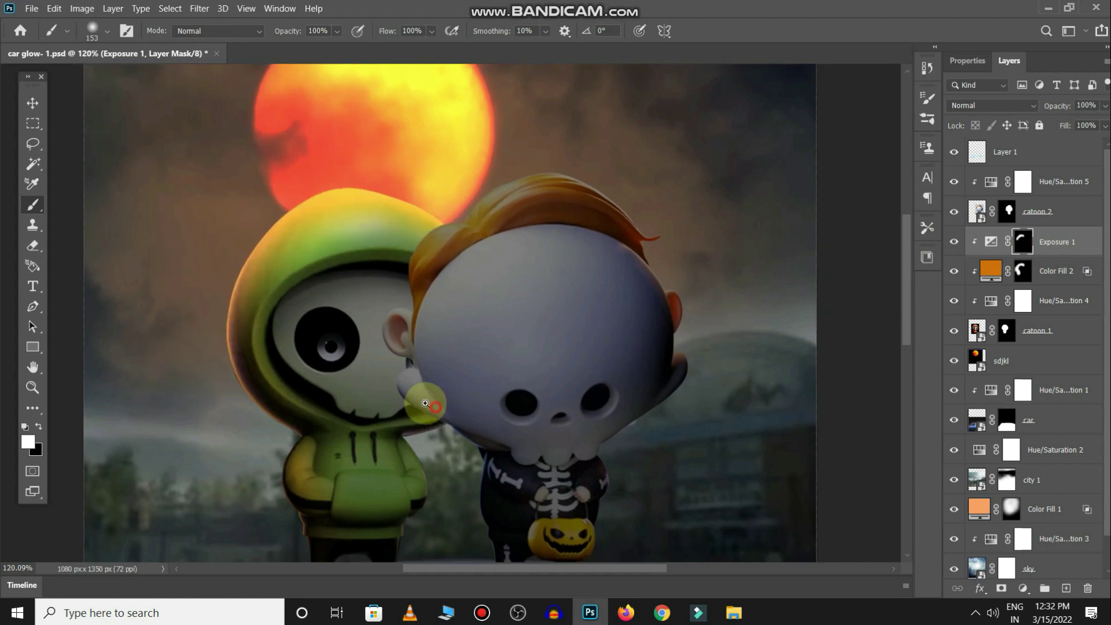
pyautogui.scroll(-2, 405, 402)
pyautogui.moveTo(282, 243); pyautogui.dragTo(336, 462)
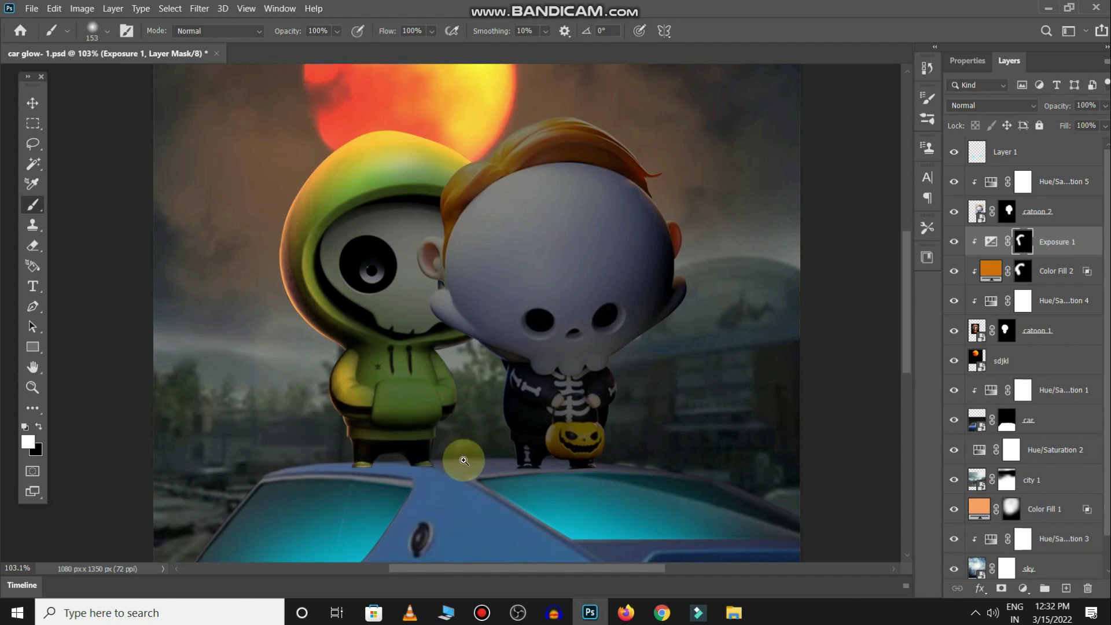
pyautogui.scroll(-4, 459, 459)
pyautogui.scroll(-1, 451, 405)
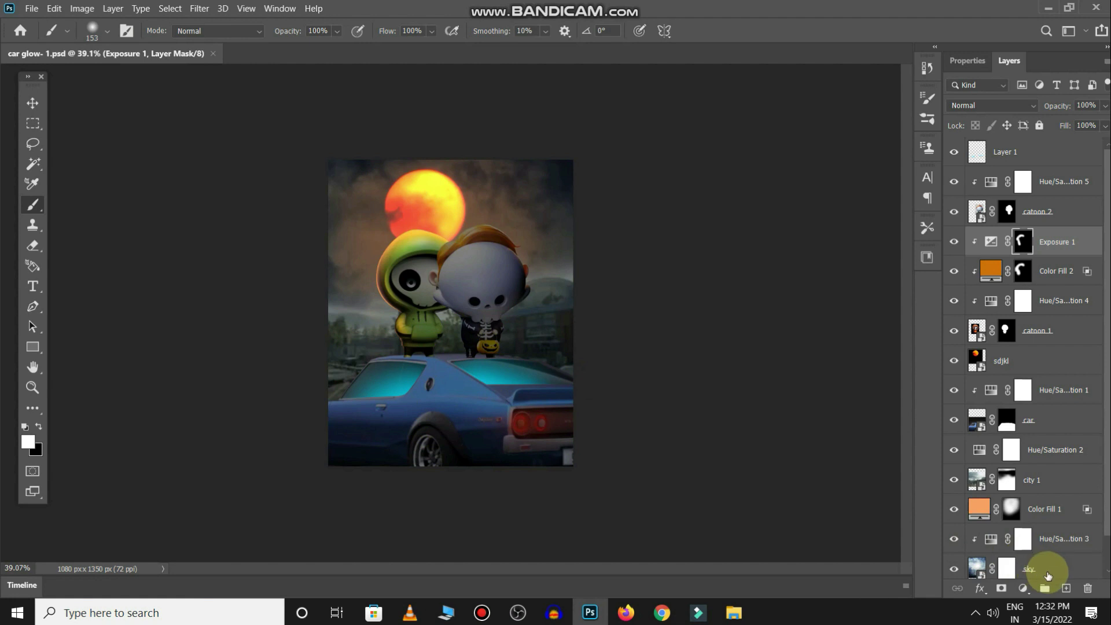
# Step: Add an orange Color Fill 3 below catoon 1 and split its Underlying Layer Blend If slider
pyautogui.click(1022, 589)
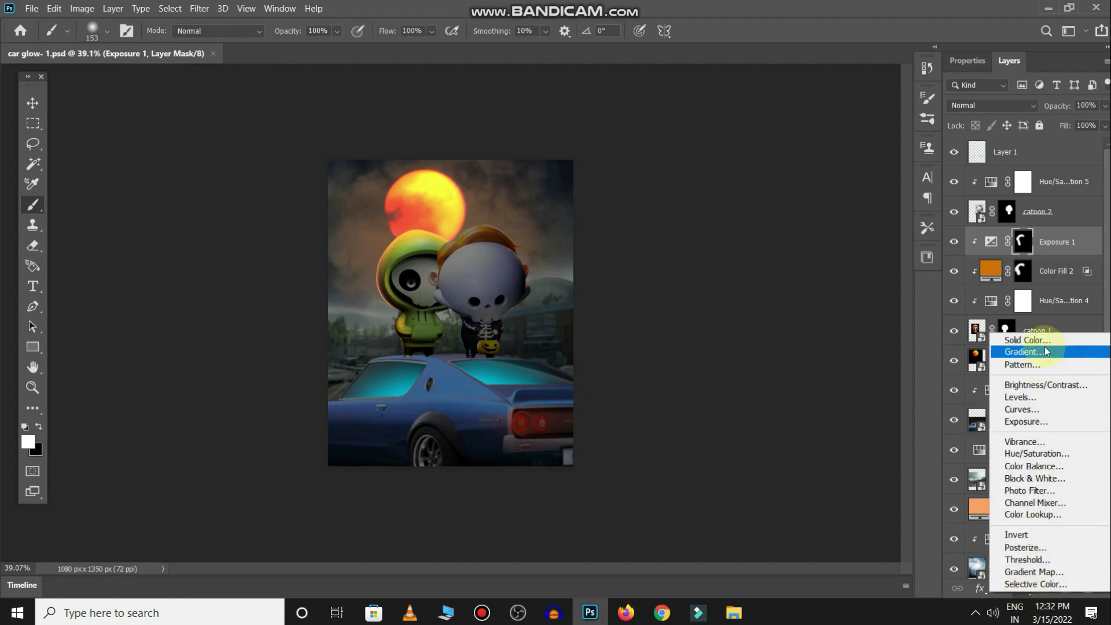
pyautogui.click(1046, 340)
pyautogui.click(928, 362)
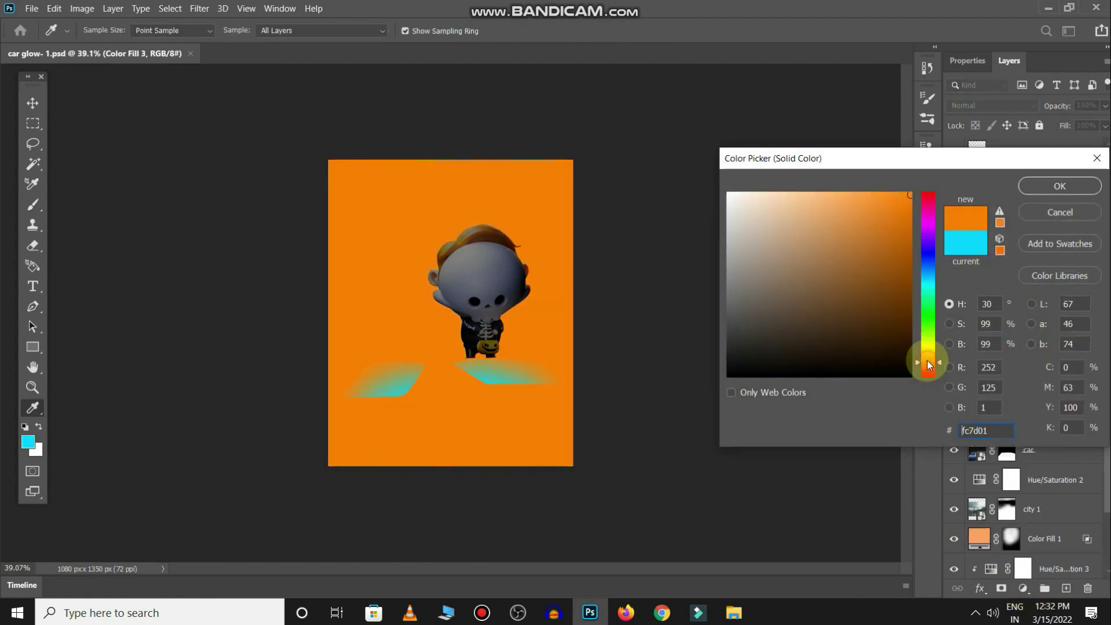
pyautogui.click(1033, 191)
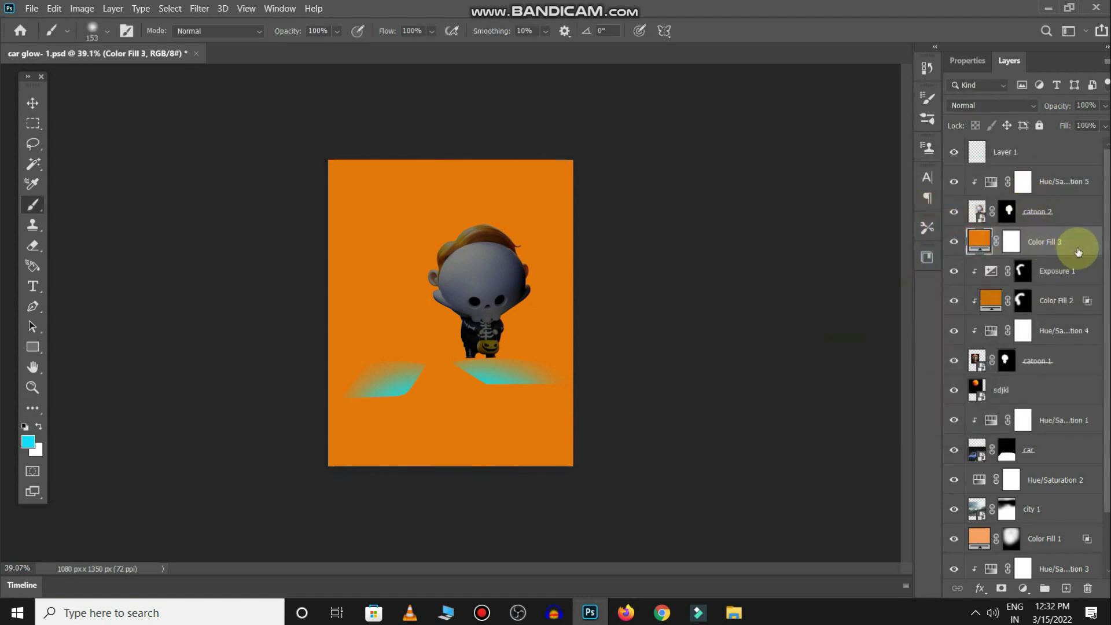
pyautogui.moveTo(1084, 245); pyautogui.dragTo(1073, 410)
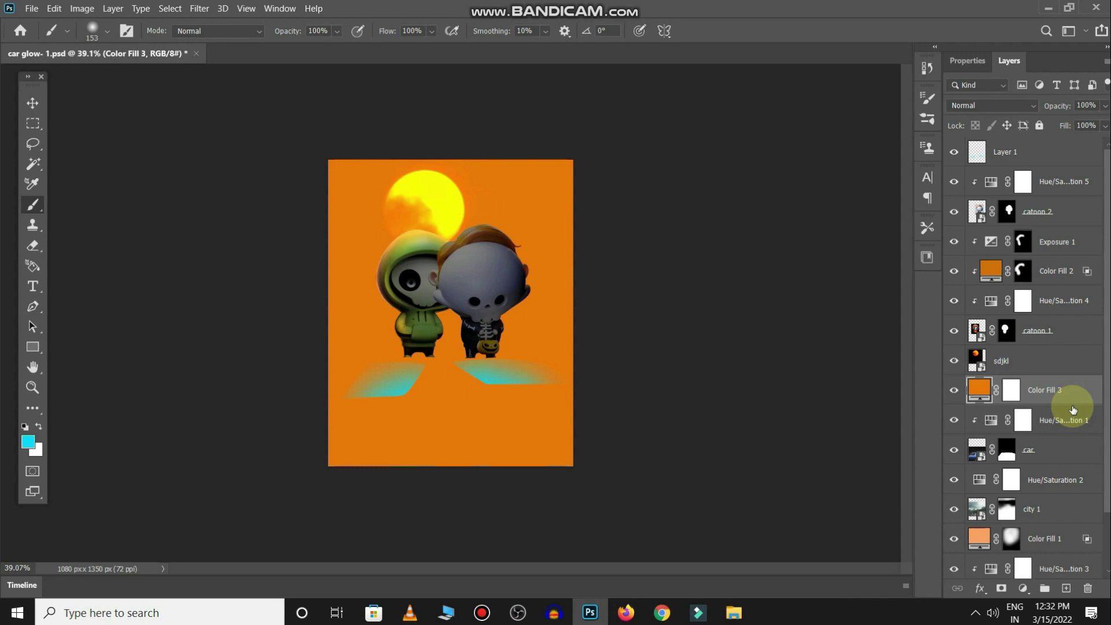
pyautogui.doubleClick(1075, 392)
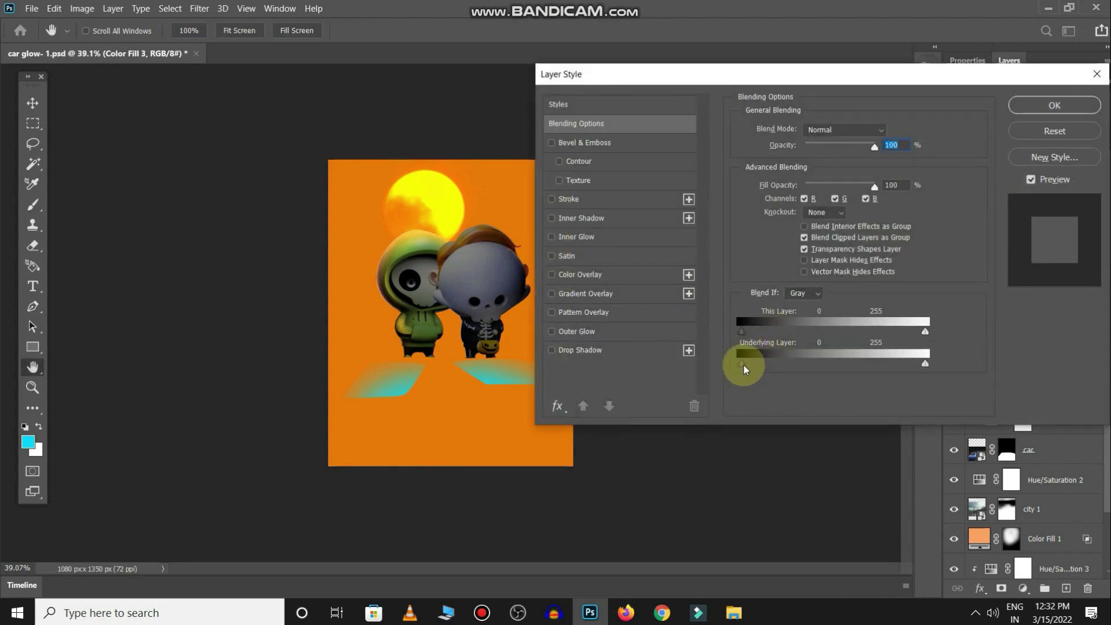
pyautogui.moveTo(743, 365); pyautogui.dragTo(844, 363)
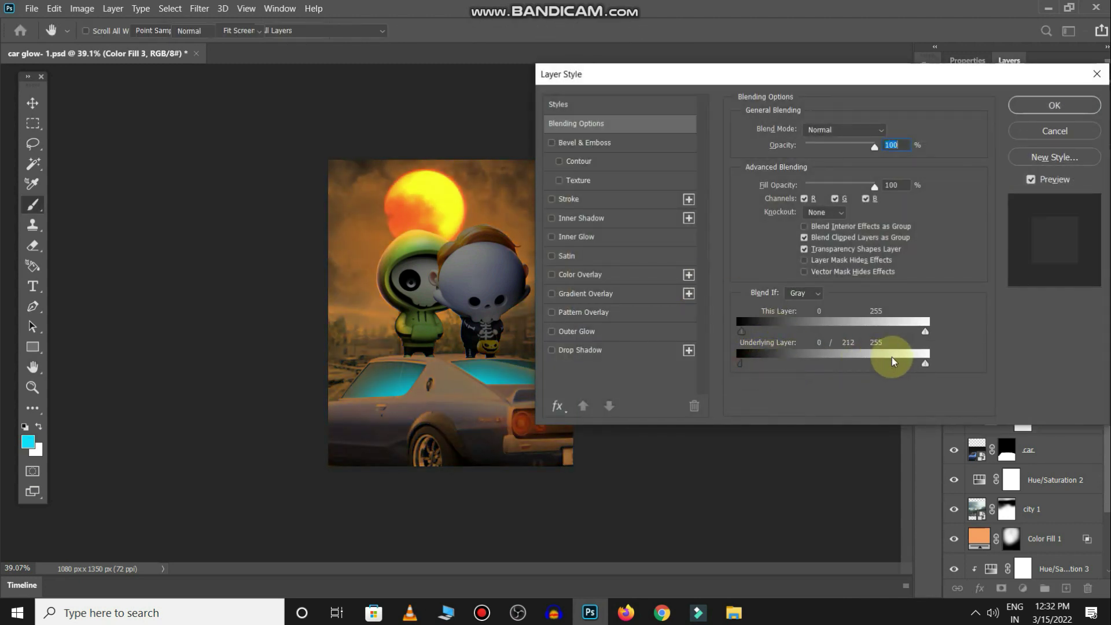
pyautogui.press('Return')
# Step: Fill Color Fill 3's mask black and paint a white glow around the moon
pyautogui.press('b')
pyautogui.hotkey('ctrl', 'i')
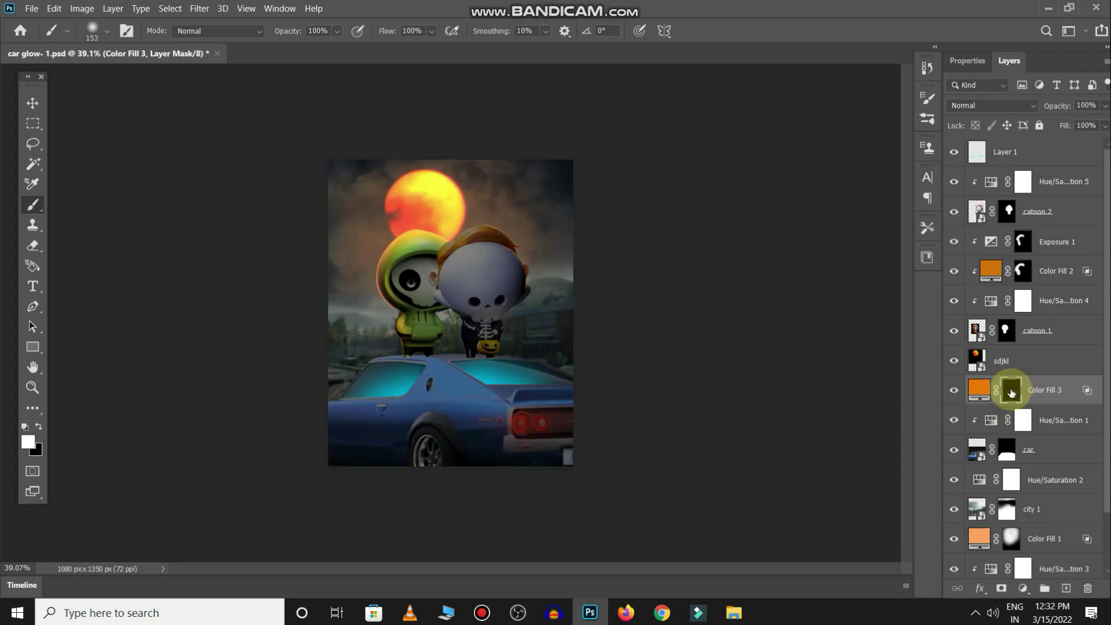
pyautogui.moveTo(474, 203); pyautogui.dragTo(513, 194)
pyautogui.moveTo(591, 191); pyautogui.dragTo(557, 169)
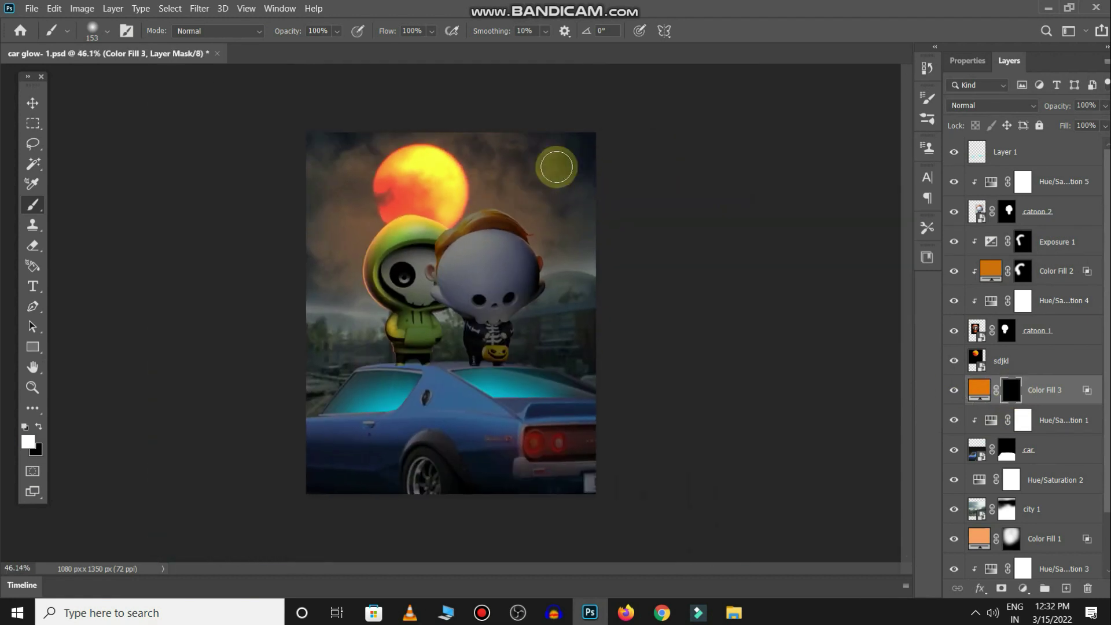
pyautogui.click(469, 169)
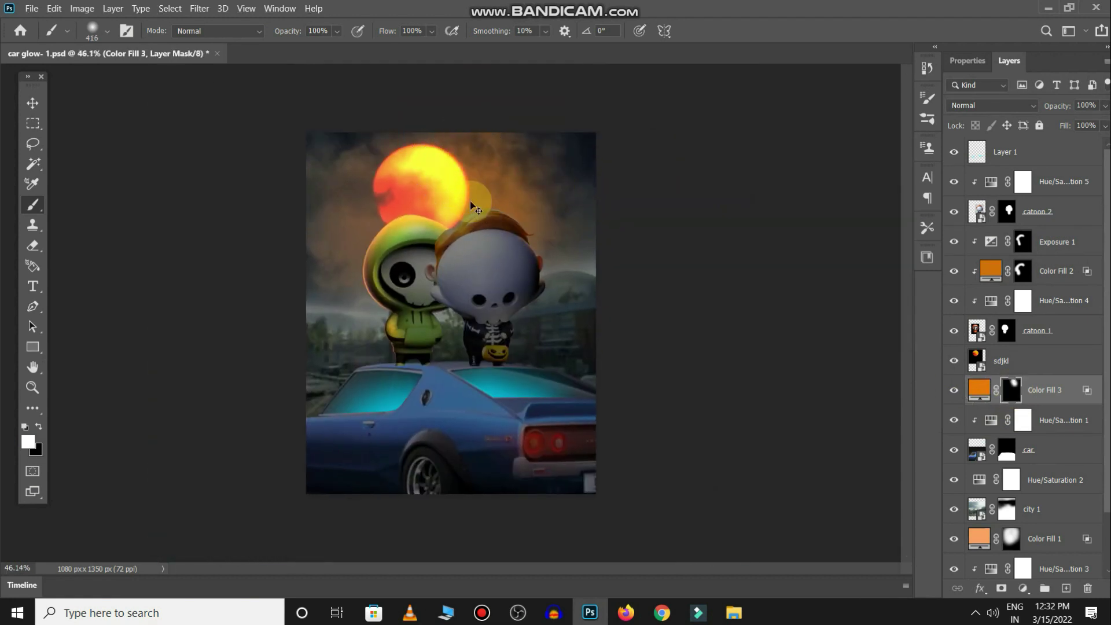
pyautogui.hotkey('ctrl', 'z')
pyautogui.moveTo(417, 161)
pyautogui.mouseDown()
pyautogui.moveTo(422, 337)
pyautogui.moveTo(521, 316)
pyautogui.mouseUp()
pyautogui.press('x')
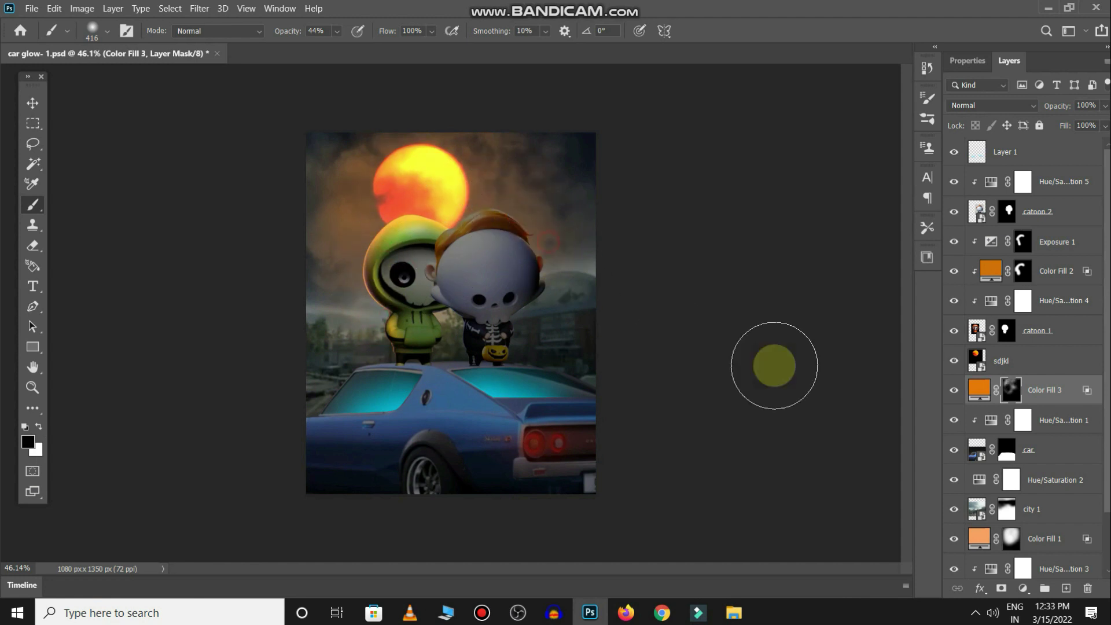
# Step: Set Color Fill 3's blend mode to Linear Dodge (Add)
pyautogui.click(960, 392)
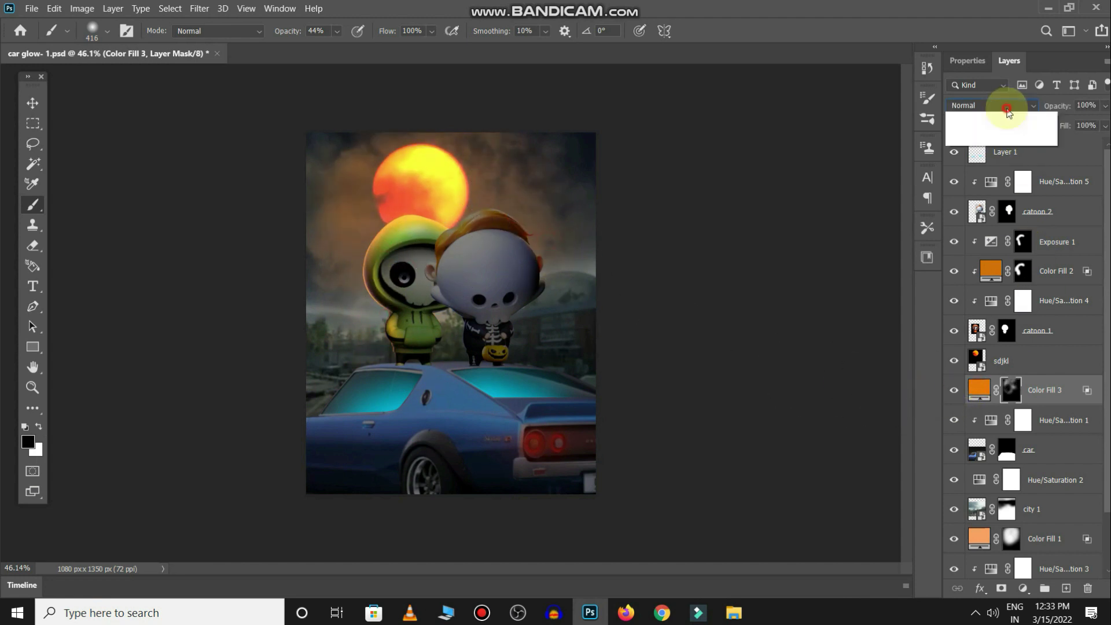
pyautogui.click(991, 105)
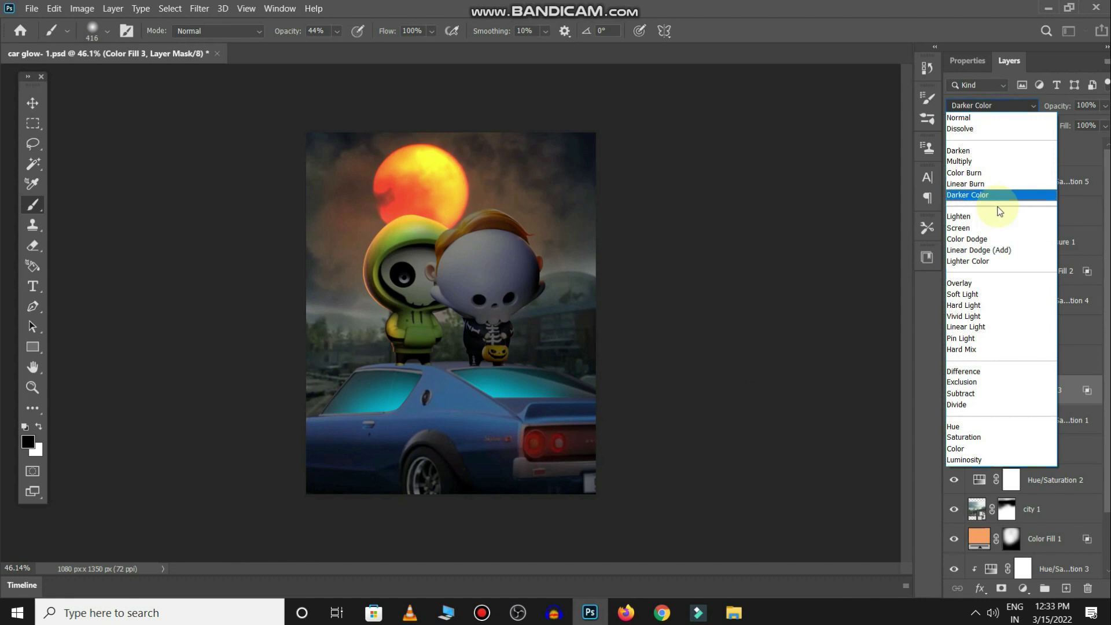
pyautogui.click(988, 250)
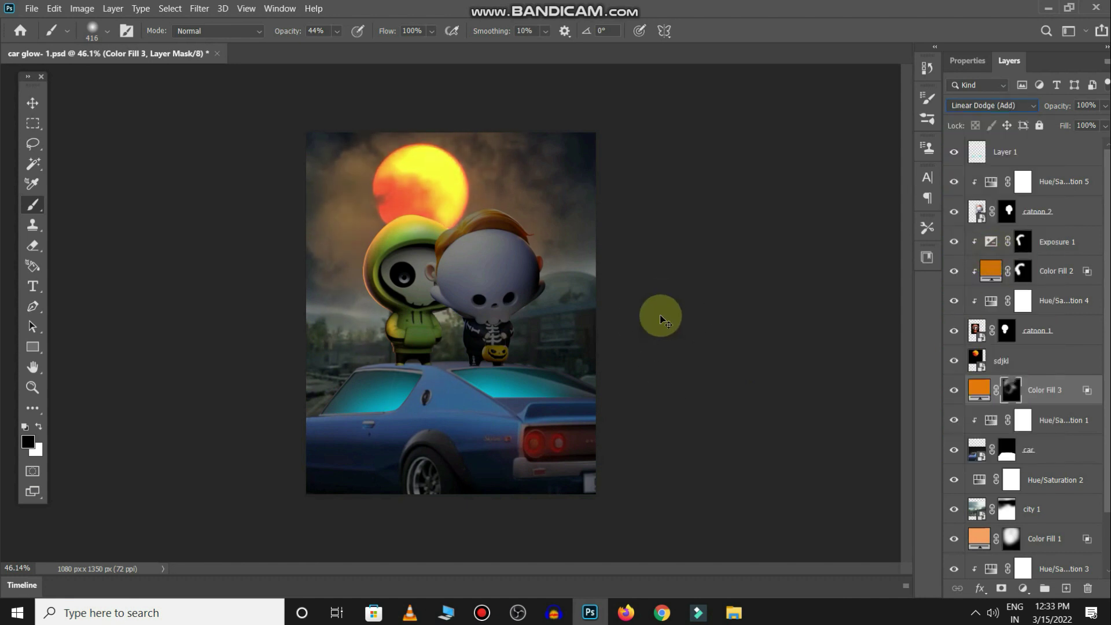
pyautogui.moveTo(649, 314); pyautogui.dragTo(657, 315)
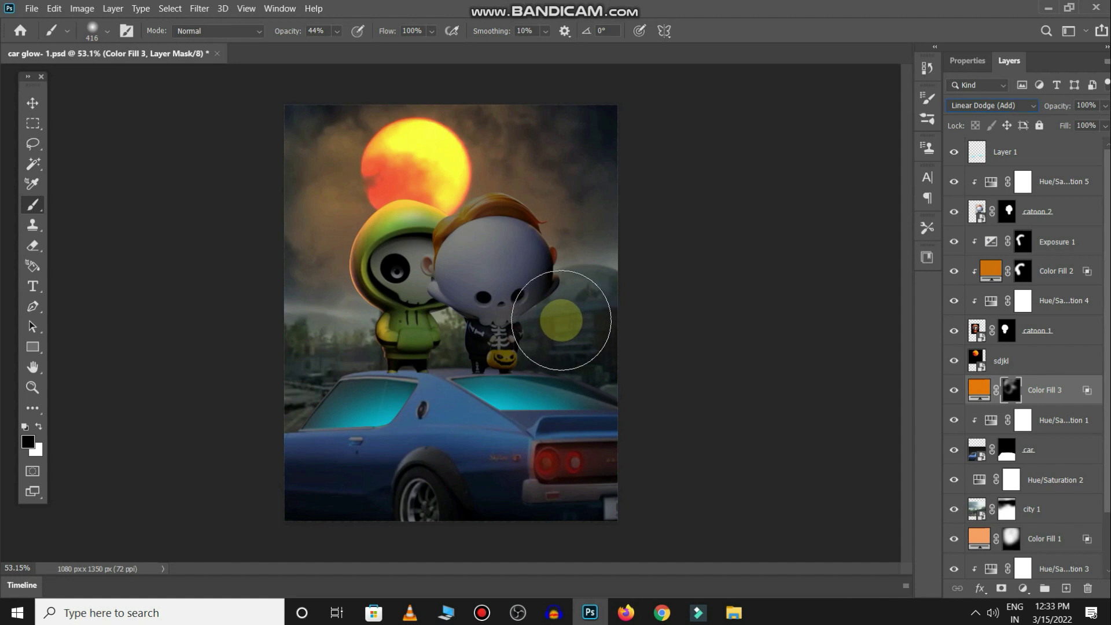
pyautogui.click(1006, 331)
pyautogui.click(952, 329)
pyautogui.click(951, 329)
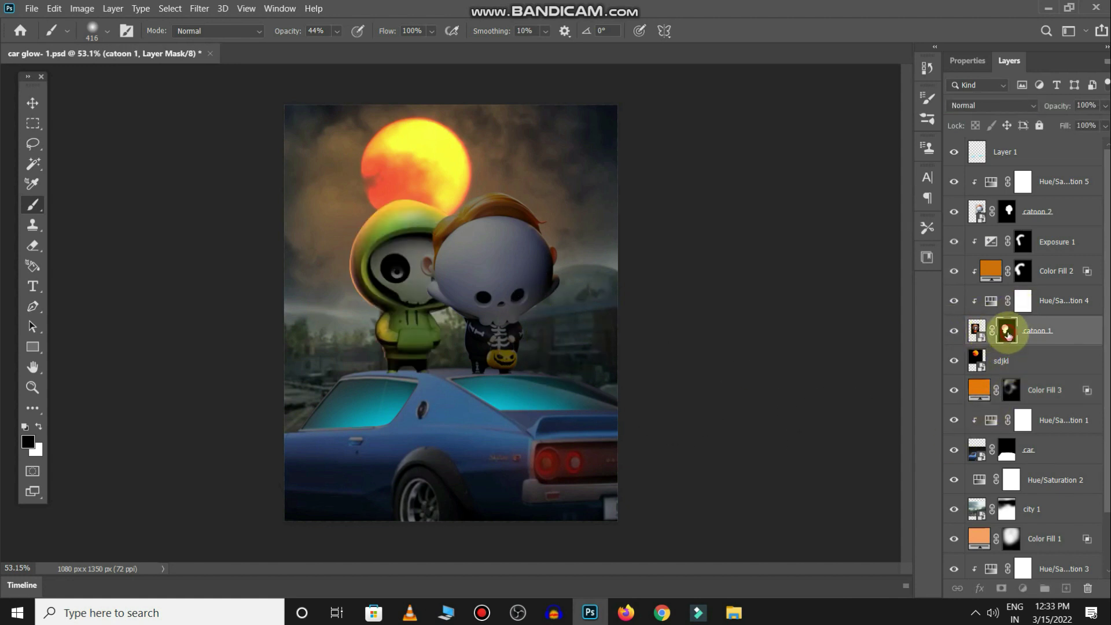
pyautogui.click(1019, 242)
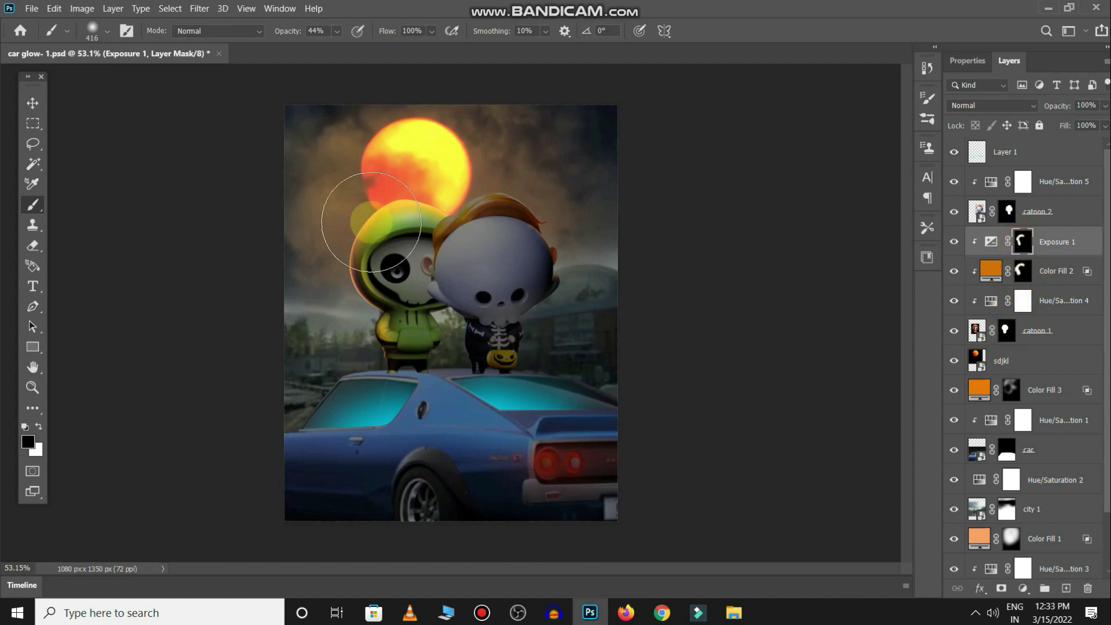
pyautogui.scroll(3, 359, 210)
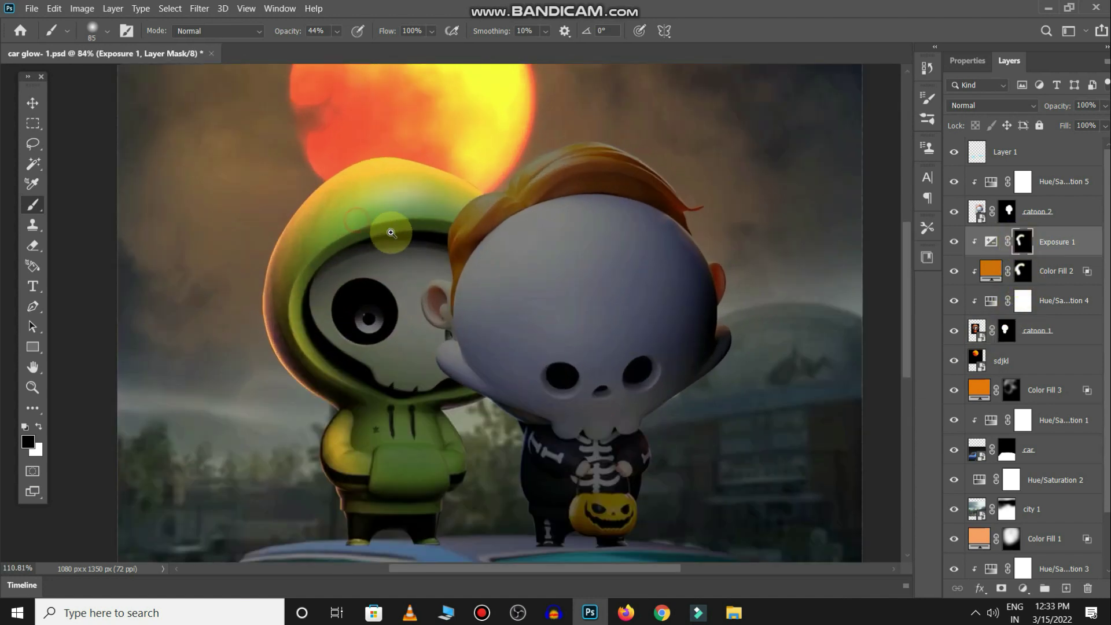
pyautogui.scroll(3, 347, 220)
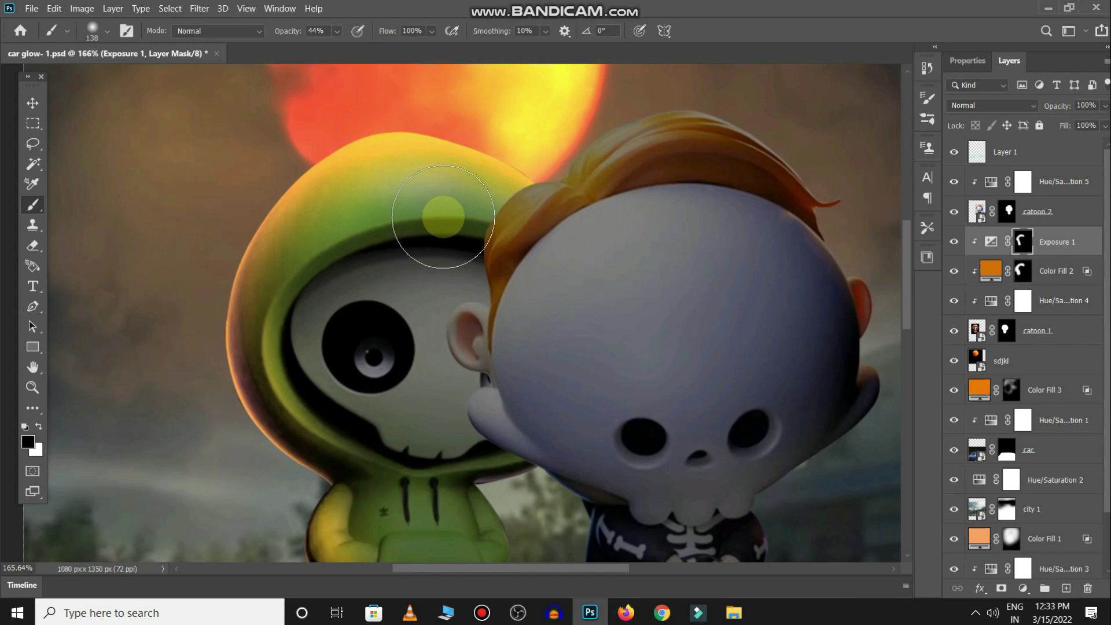
pyautogui.scroll(-5, 515, 301)
pyautogui.scroll(1, 477, 299)
pyautogui.moveTo(478, 299); pyautogui.dragTo(408, 249)
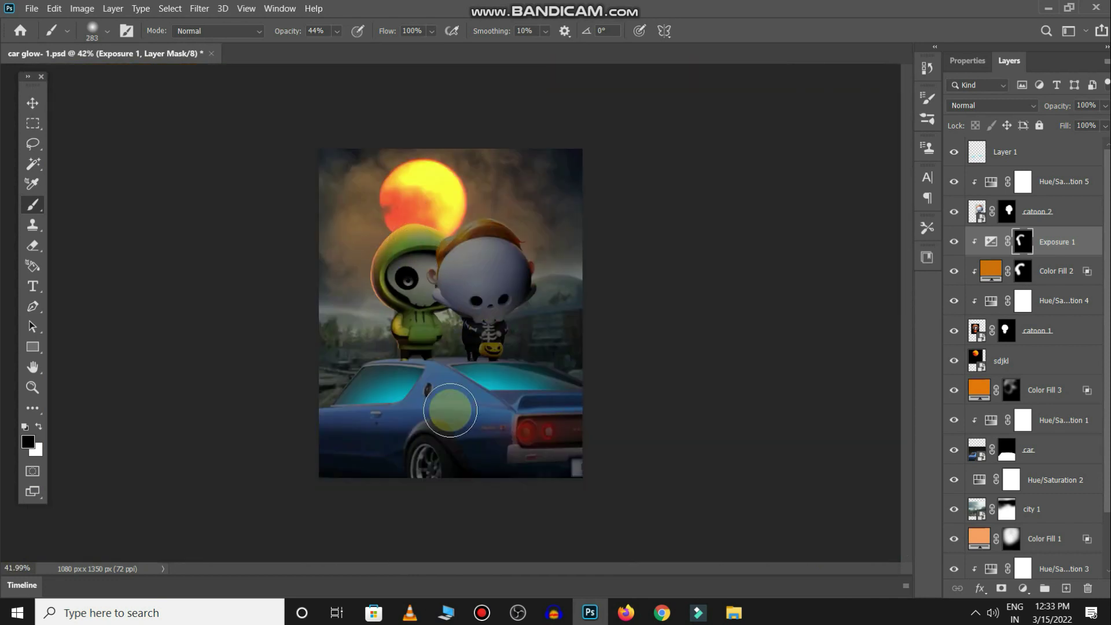
pyautogui.scroll(-1, 500, 355)
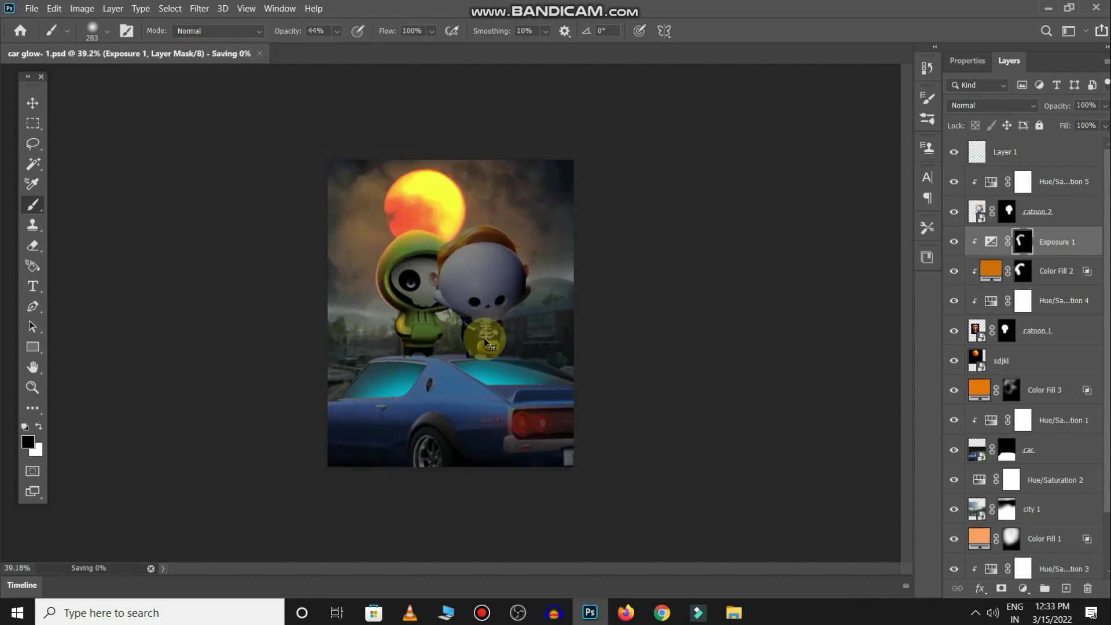
# Step: Select catoon 2 and add a new orange Solid Color fill layer
pyautogui.press('v')
pyautogui.click(516, 271)
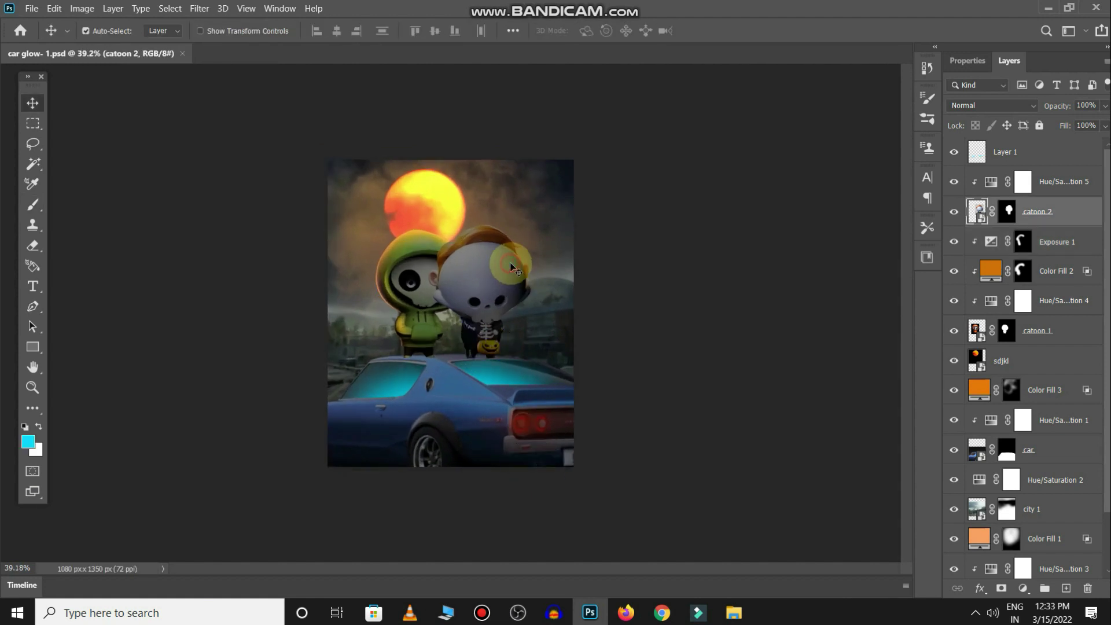
pyautogui.click(1066, 224)
pyautogui.click(1023, 590)
pyautogui.click(1041, 331)
pyautogui.moveTo(927, 258); pyautogui.dragTo(930, 362)
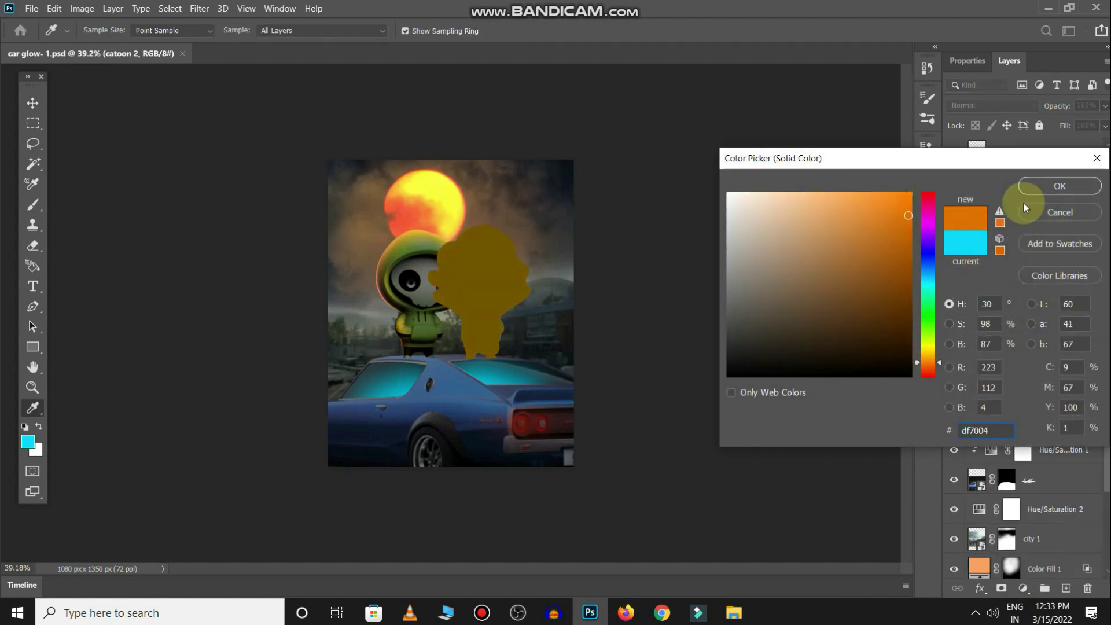
pyautogui.click(1059, 186)
# Step: Move Color Fill 4 above Hue/Saturation 5 and split its Underlying Layer Blend If slider
pyautogui.moveTo(1061, 215); pyautogui.dragTo(1081, 168)
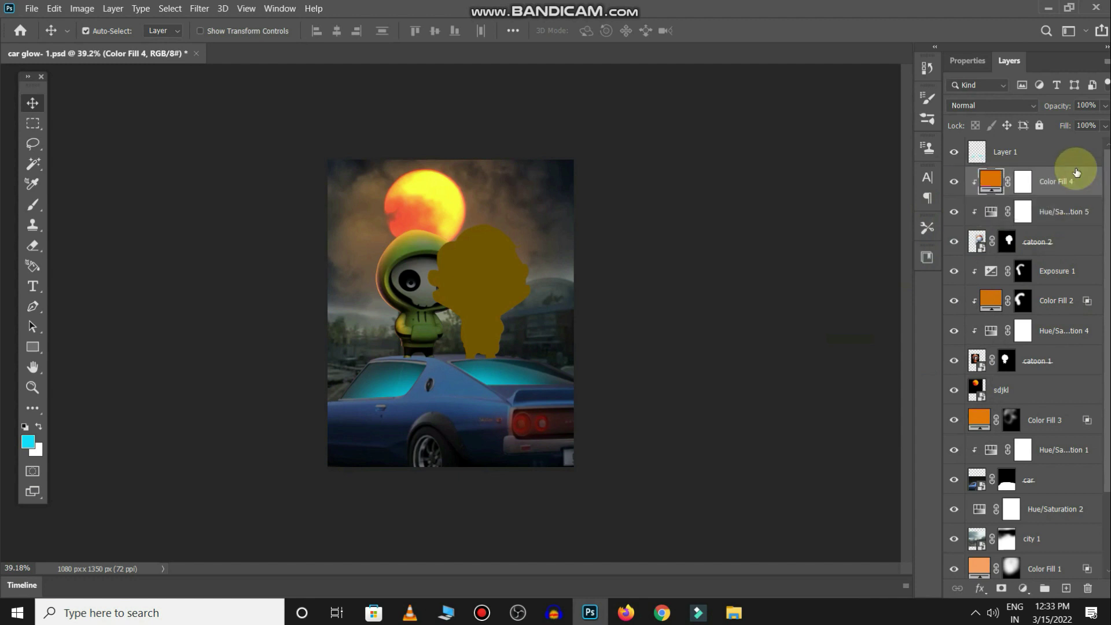
pyautogui.doubleClick(1081, 181)
pyautogui.moveTo(621, 89); pyautogui.dragTo(731, 95)
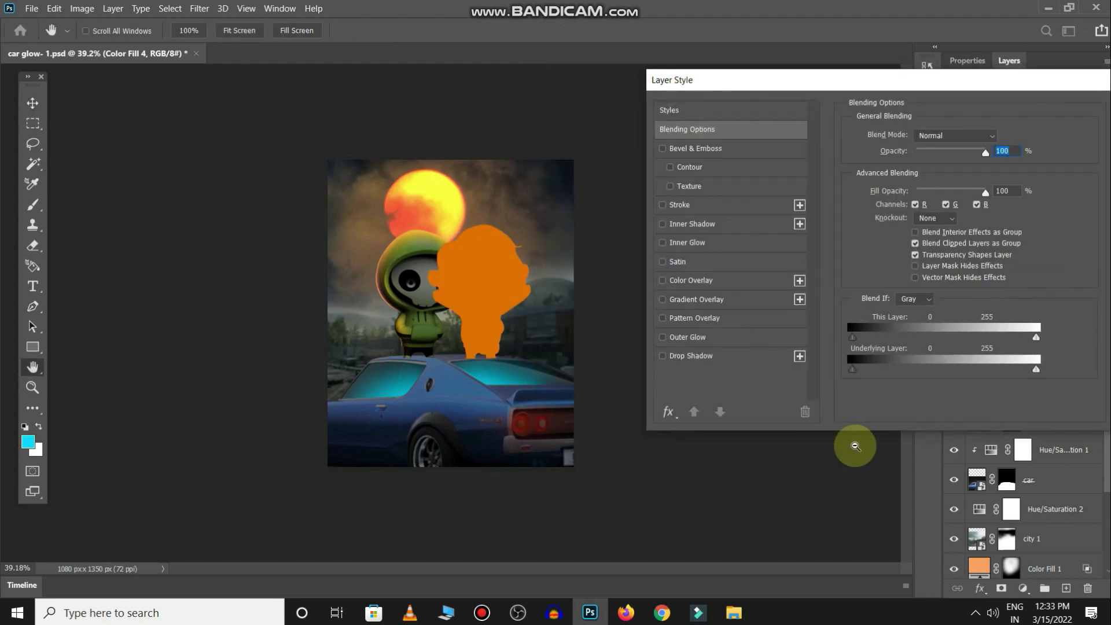
pyautogui.moveTo(851, 370); pyautogui.dragTo(945, 365)
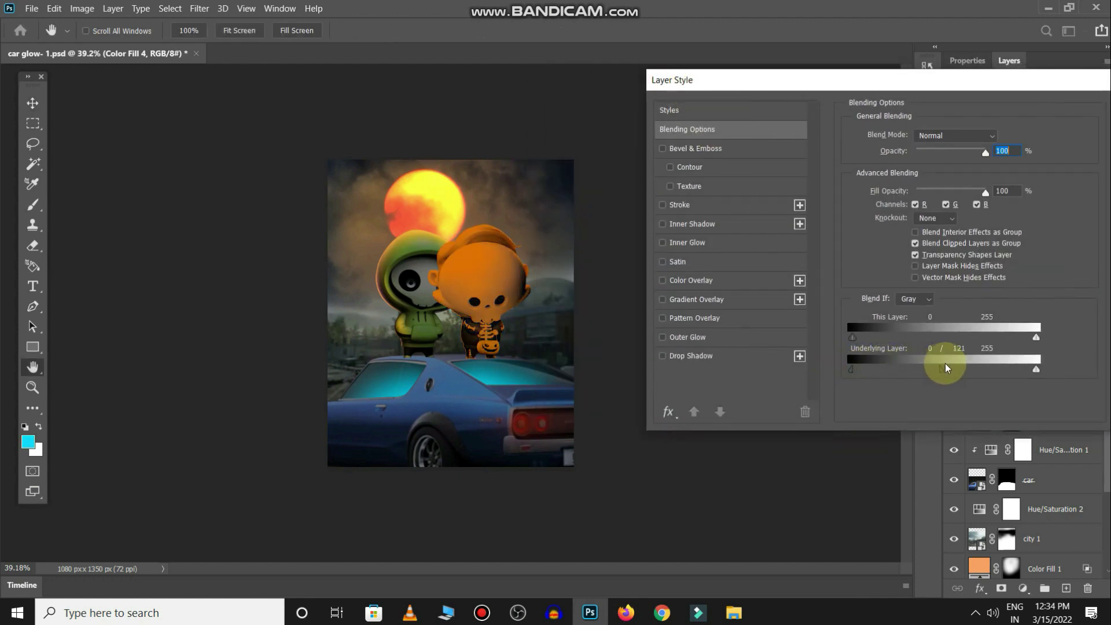
pyautogui.press('Return')
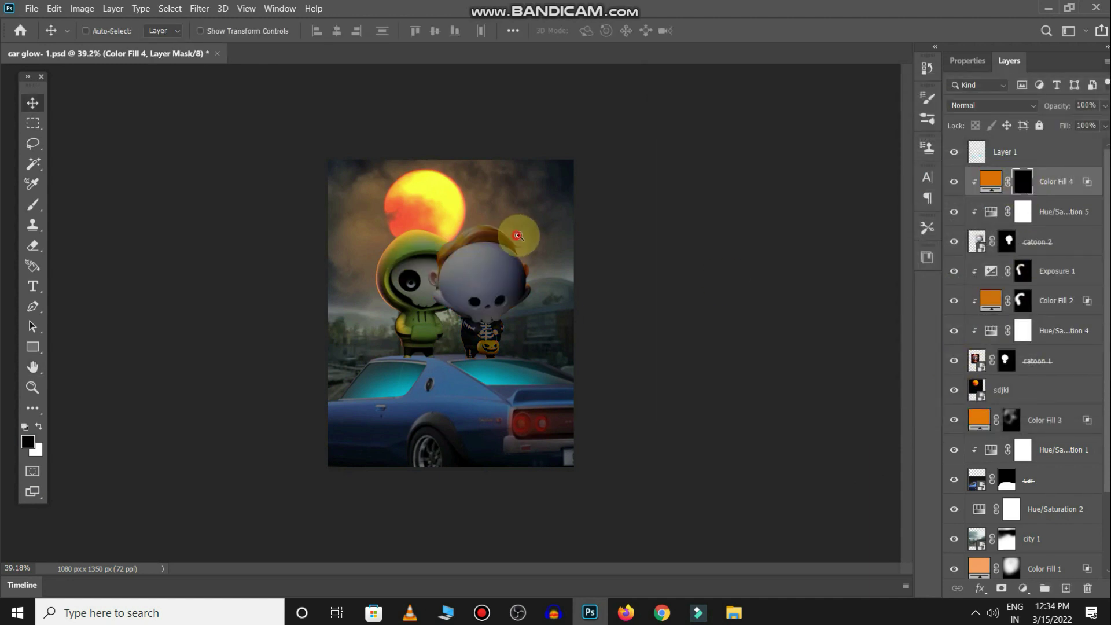
# Step: Paint Color Fill 4's mask to glow over the skeleton's hair at 85% opacity, trimming excess from the head top
pyautogui.moveTo(496, 211); pyautogui.dragTo(535, 297)
pyautogui.press('b')
pyautogui.press('x')
pyautogui.moveTo(507, 198); pyautogui.dragTo(471, 248)
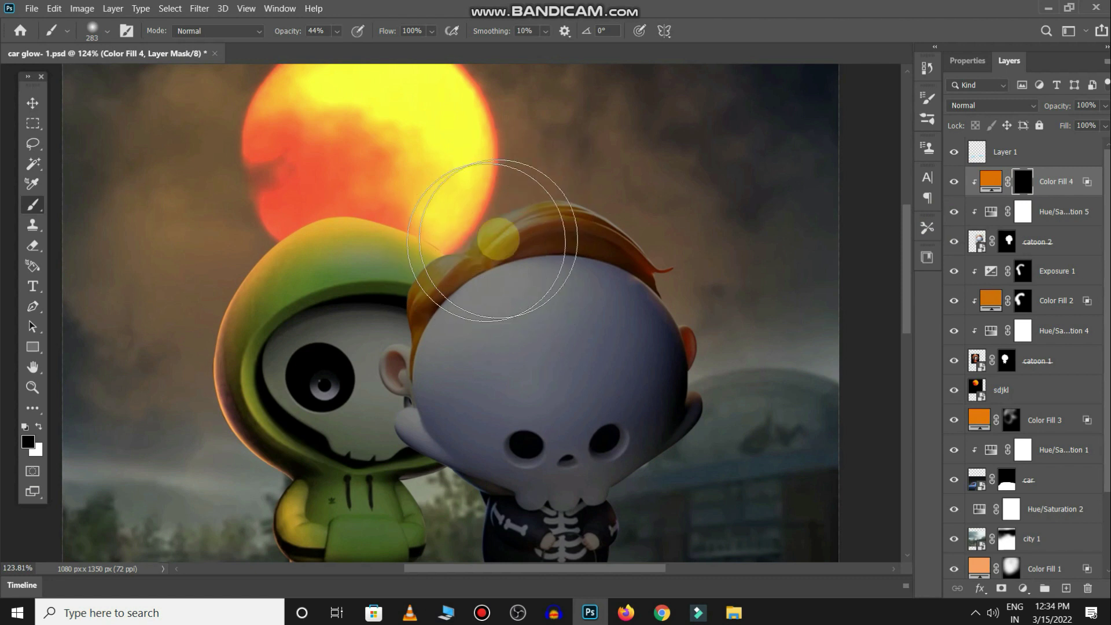
pyautogui.moveTo(288, 31); pyautogui.dragTo(323, 31)
pyautogui.press('[')
pyautogui.press('[')
pyautogui.press('[')
pyautogui.moveTo(417, 317)
pyautogui.mouseDown()
pyautogui.moveTo(632, 231)
pyautogui.moveTo(714, 324)
pyautogui.moveTo(697, 329)
pyautogui.moveTo(519, 227)
pyautogui.mouseUp()
pyautogui.press('x')
pyautogui.moveTo(545, 322); pyautogui.dragTo(656, 374)
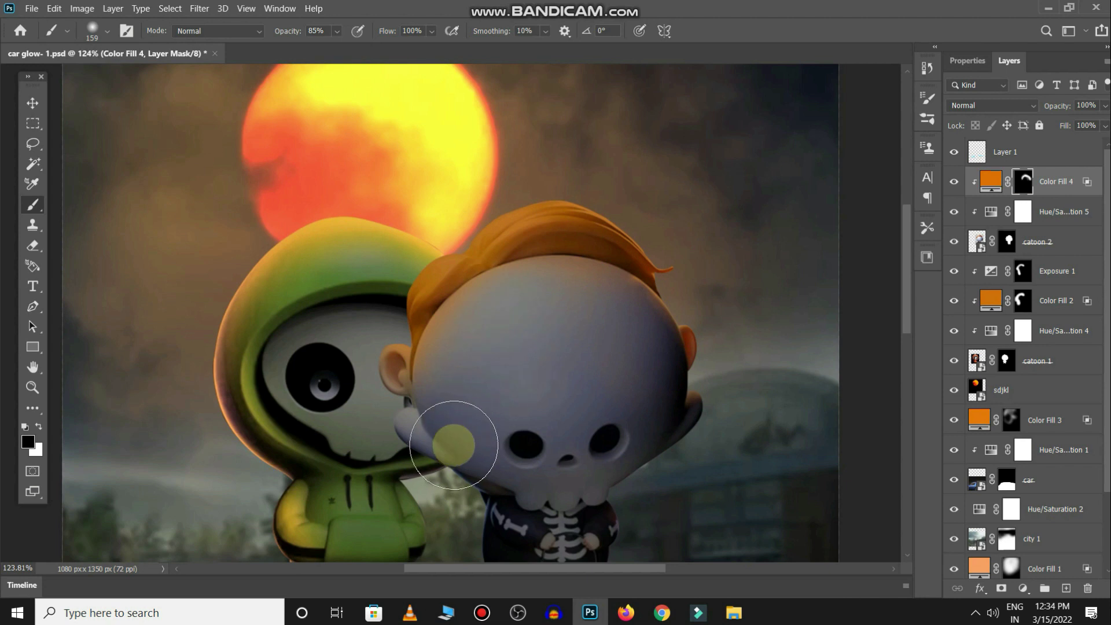
pyautogui.scroll(-5, 636, 431)
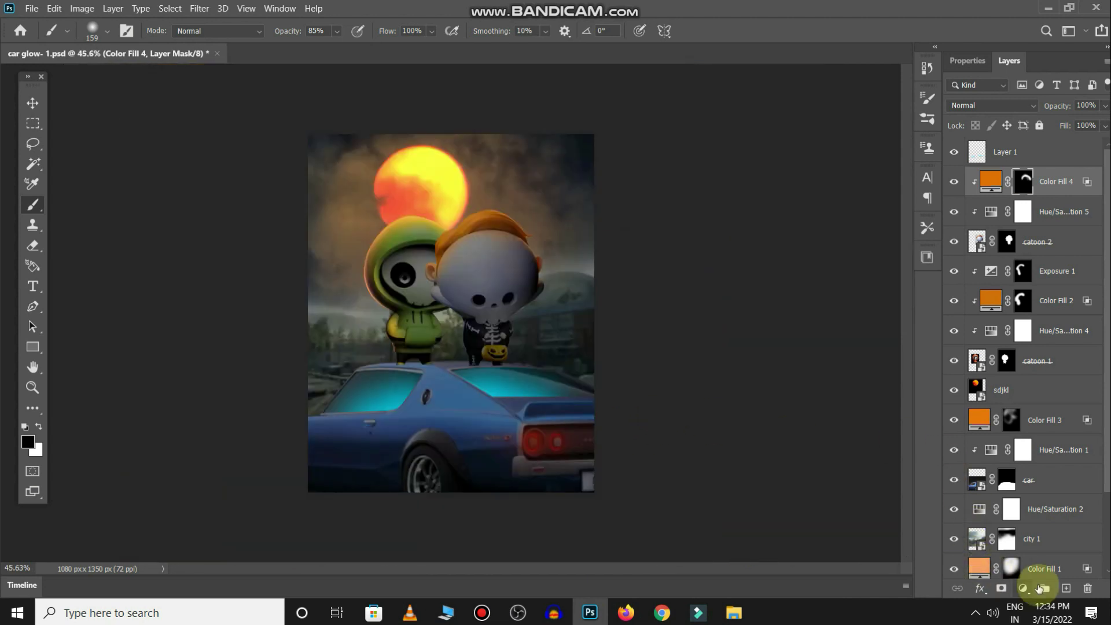
# Step: Add a brightening Exposure 2 layer, invert its mask, and clip it to Color Fill 4
pyautogui.click(1024, 588)
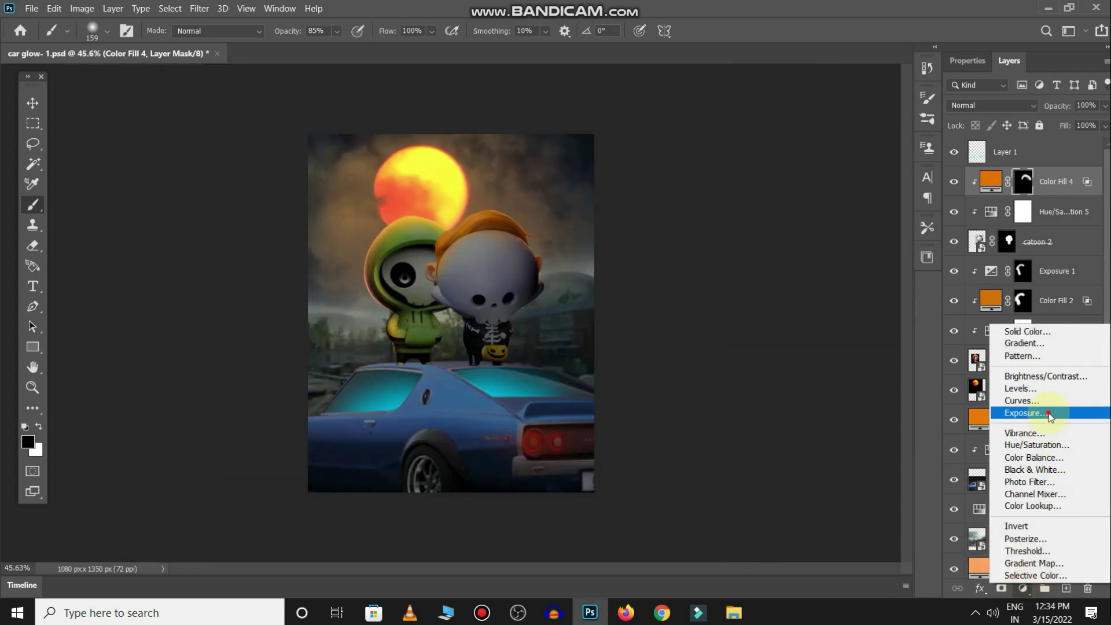
pyautogui.click(1048, 414)
pyautogui.moveTo(1024, 147); pyautogui.dragTo(1045, 146)
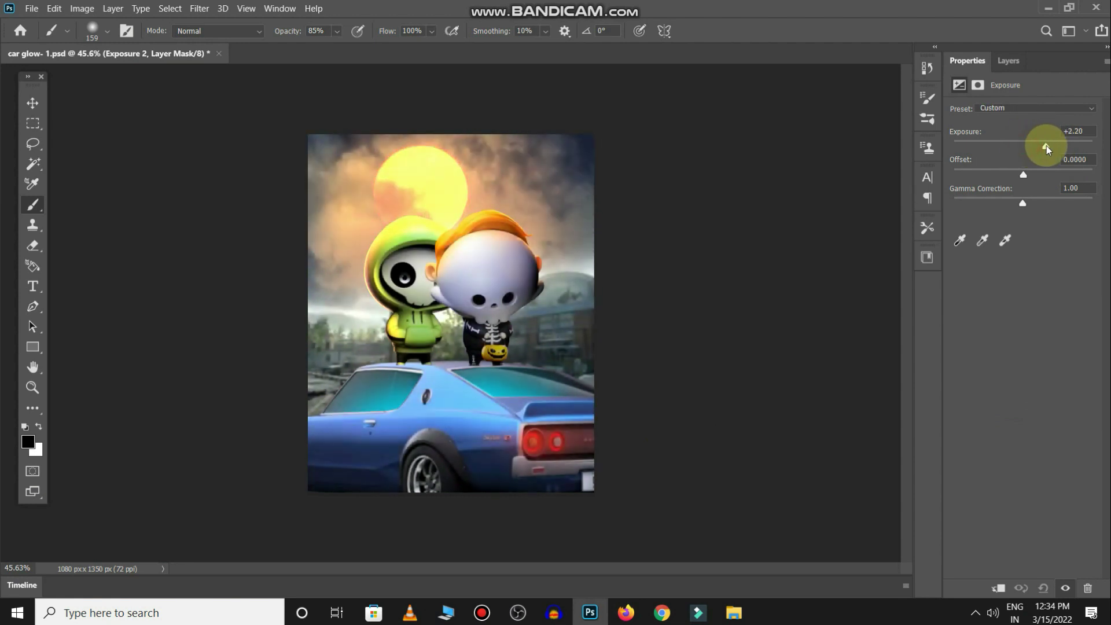
pyautogui.click(1008, 60)
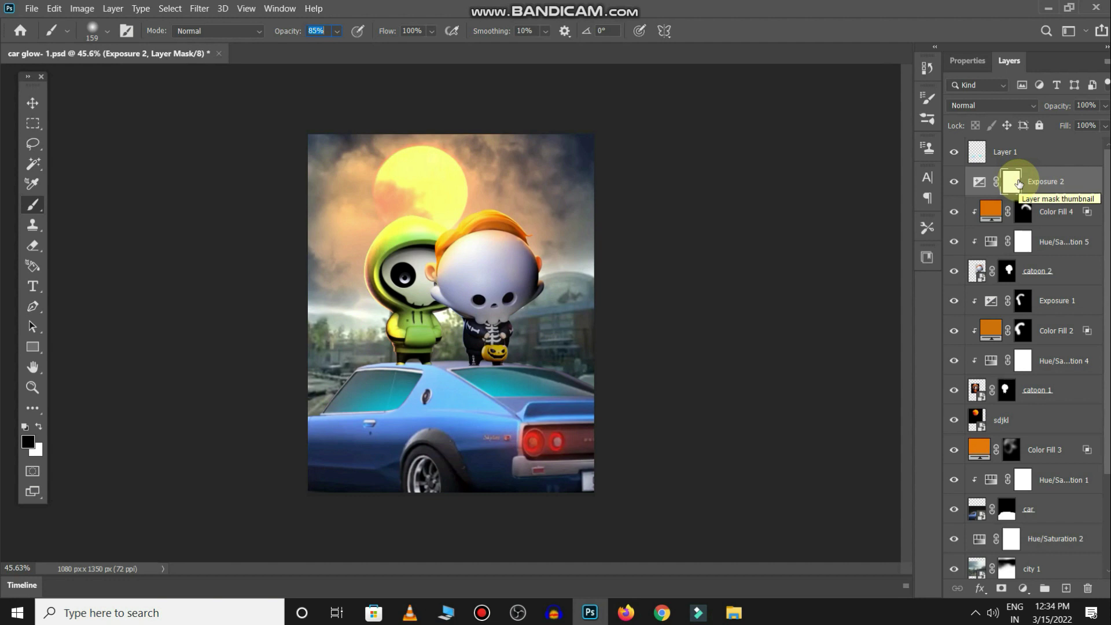
pyautogui.hotkey('ctrl', 'i')
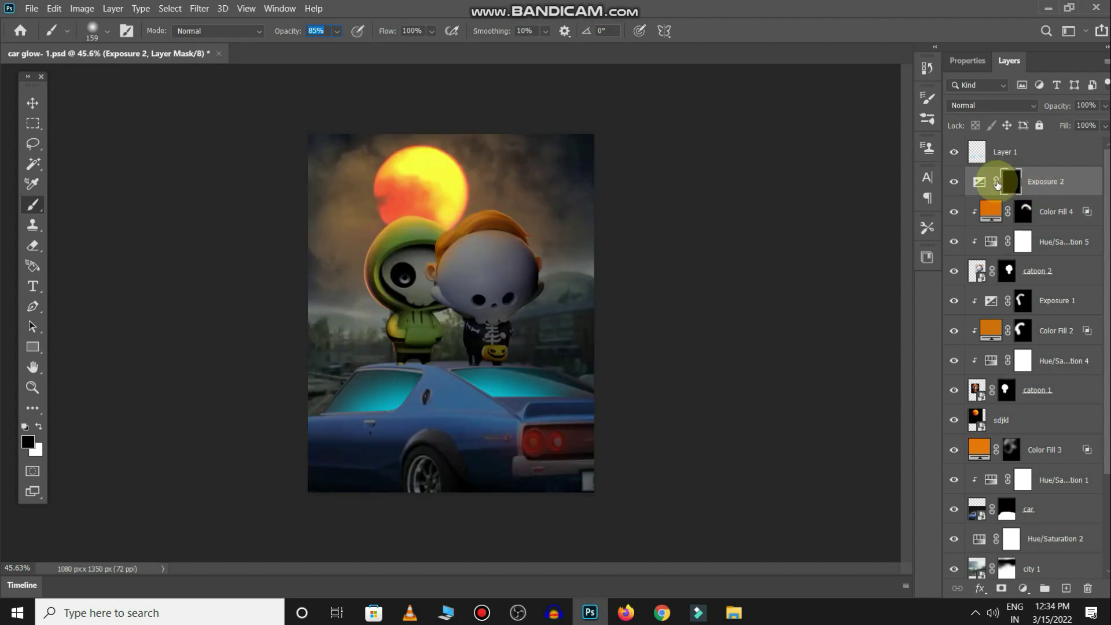
pyautogui.scroll(3, 486, 231)
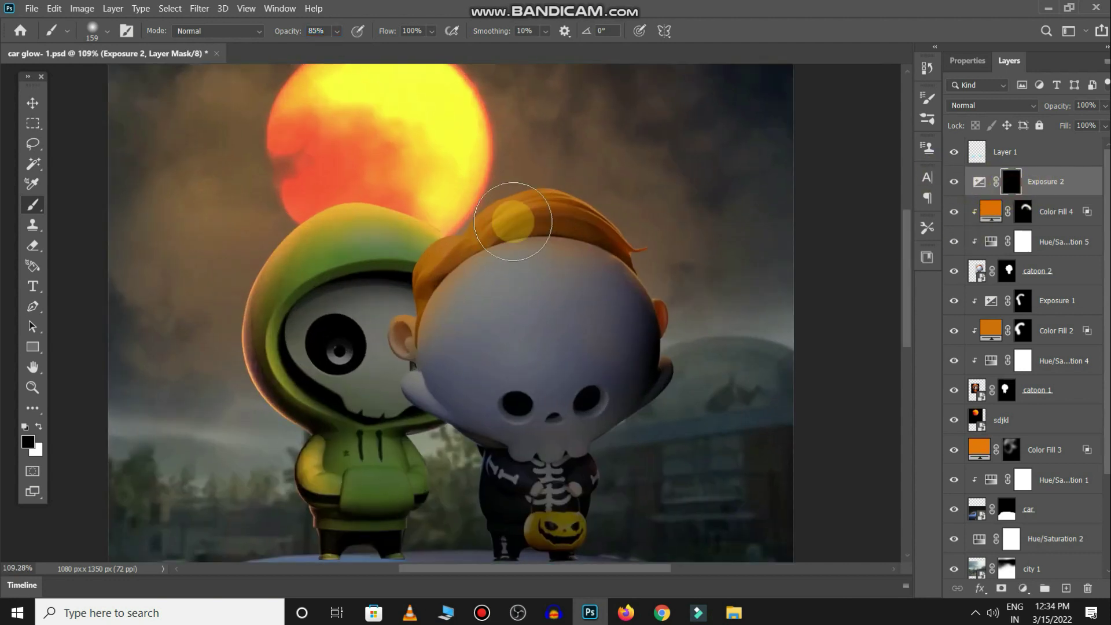
pyautogui.press('x')
pyautogui.moveTo(416, 272); pyautogui.dragTo(578, 173)
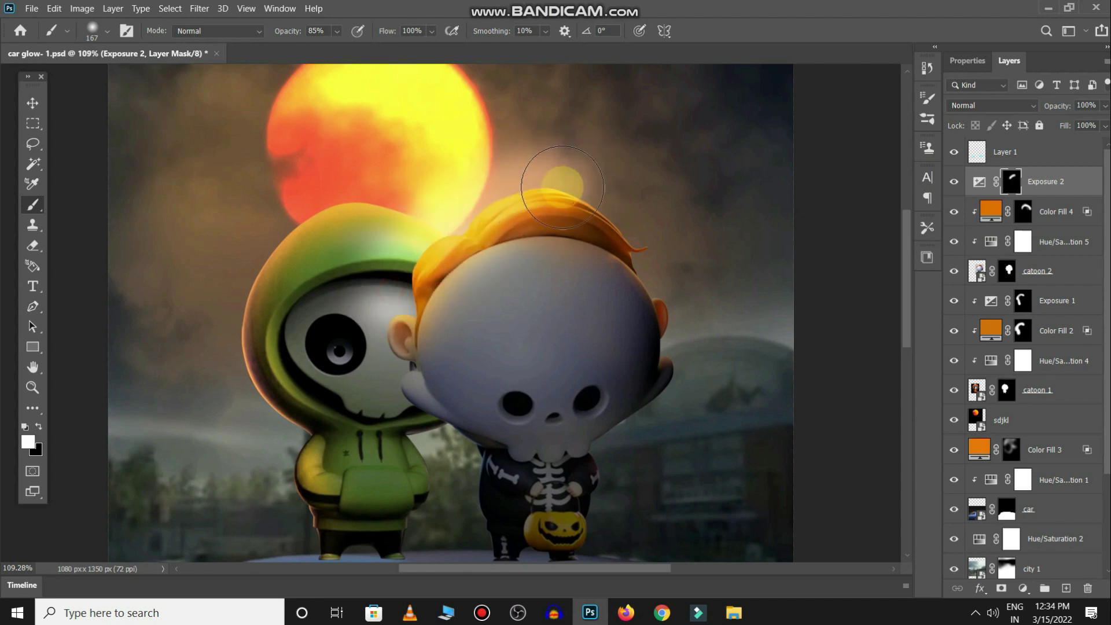
pyautogui.hotkey('ctrl', 'z')
pyautogui.click(1072, 191)
pyautogui.moveTo(1077, 184); pyautogui.dragTo(1071, 189)
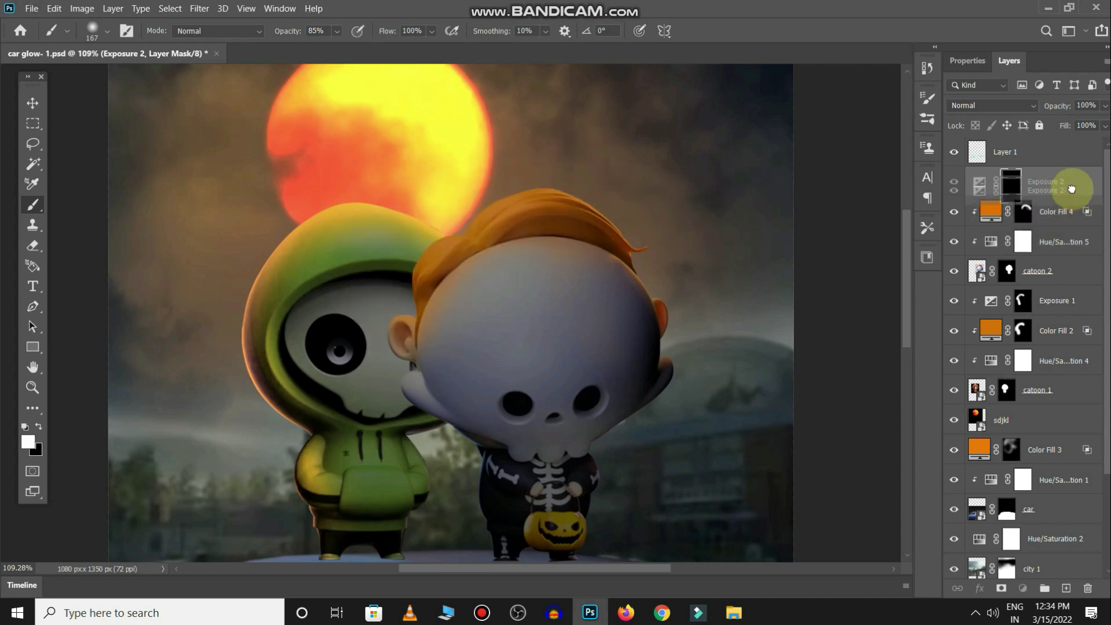
# Step: Paint Exposure 2's mask white along the hair and head's right edge, black near the ear
pyautogui.moveTo(405, 255); pyautogui.dragTo(686, 290)
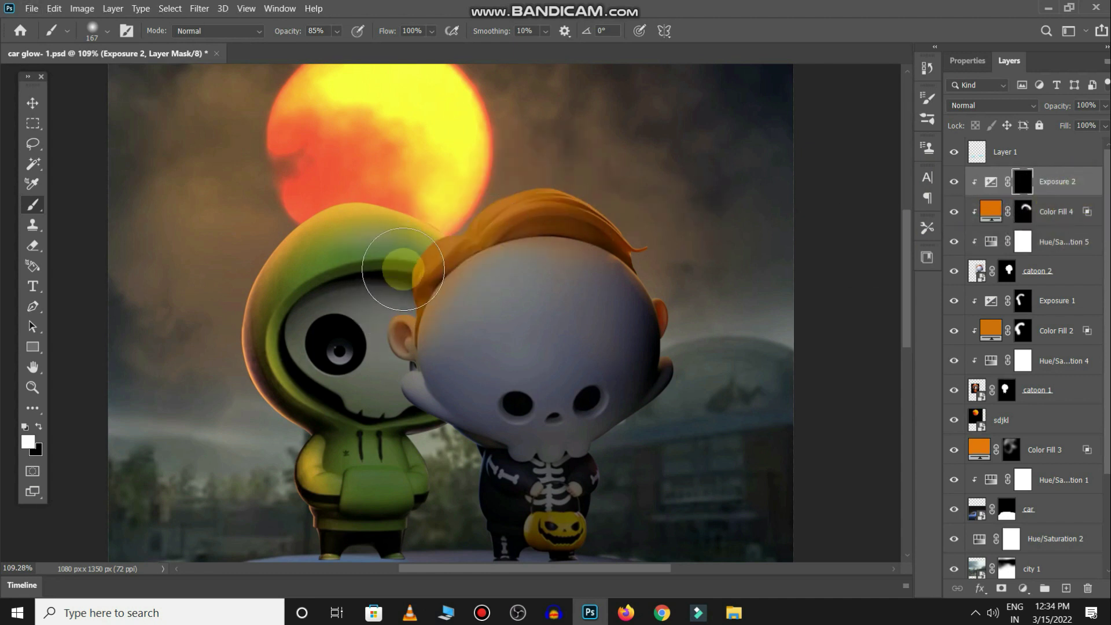
pyautogui.press('x')
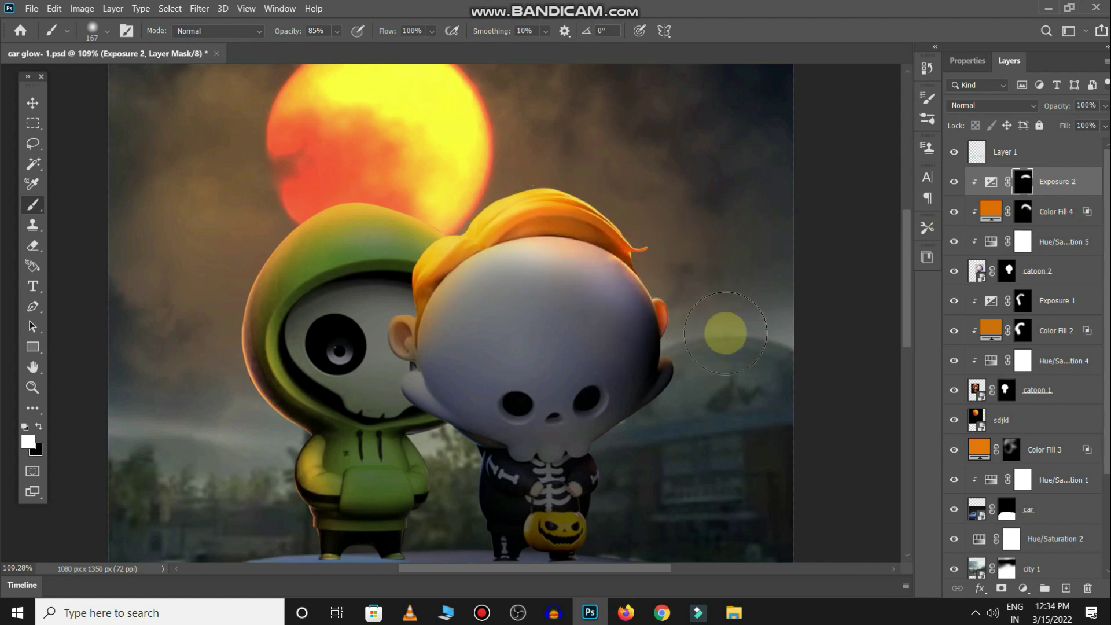
pyautogui.moveTo(419, 318); pyautogui.dragTo(425, 289)
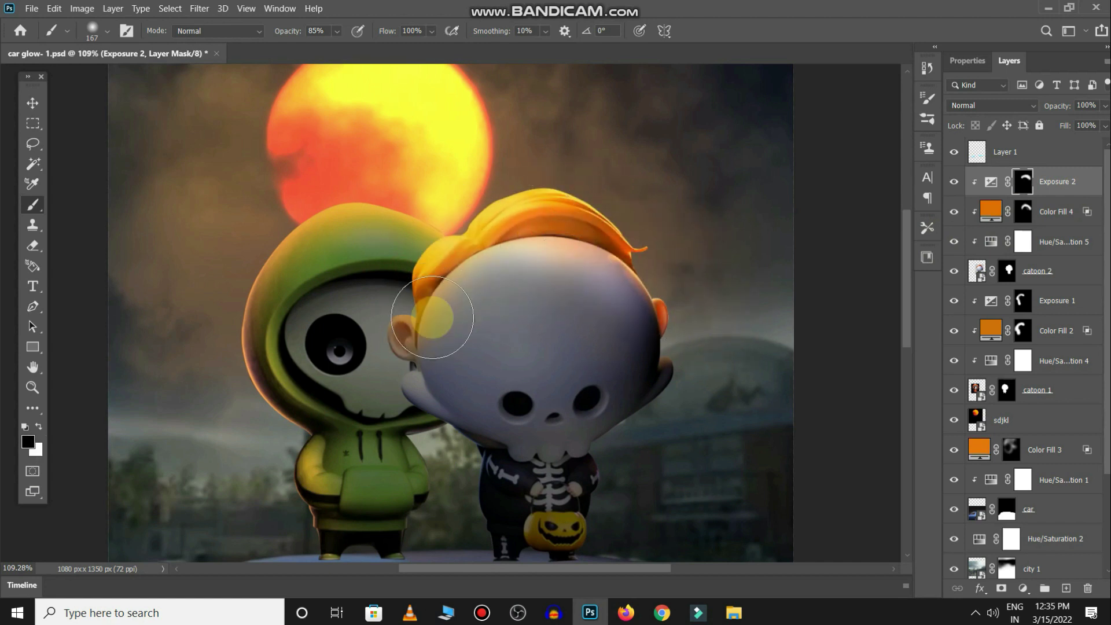
pyautogui.press('x')
pyautogui.press('x')
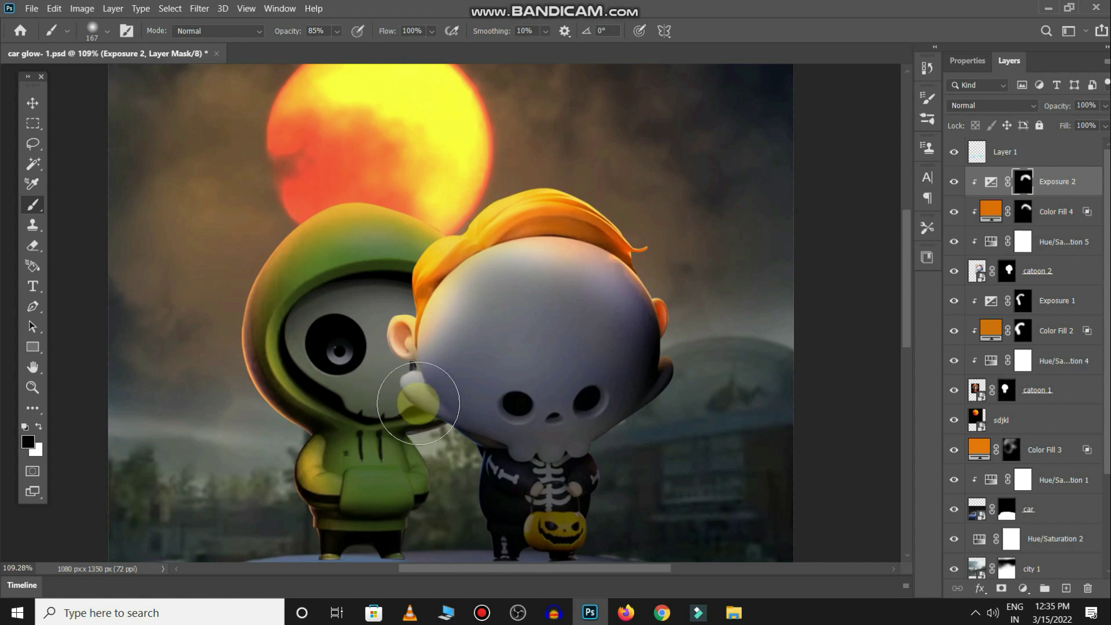
pyautogui.moveTo(421, 397); pyautogui.dragTo(488, 297)
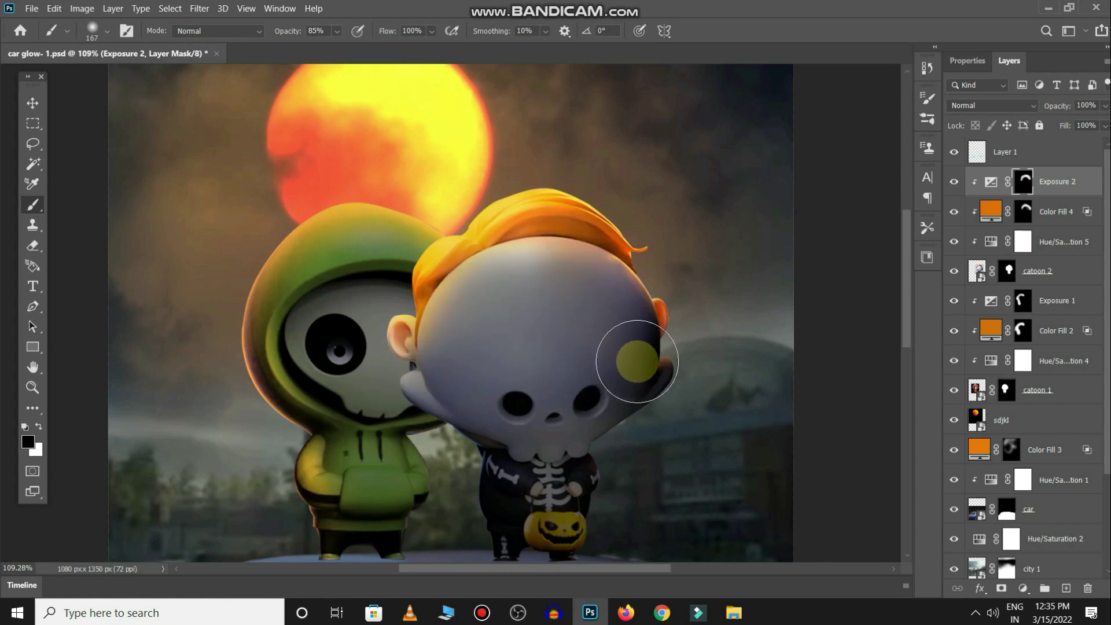
pyautogui.press('x')
pyautogui.moveTo(690, 392); pyautogui.dragTo(674, 422)
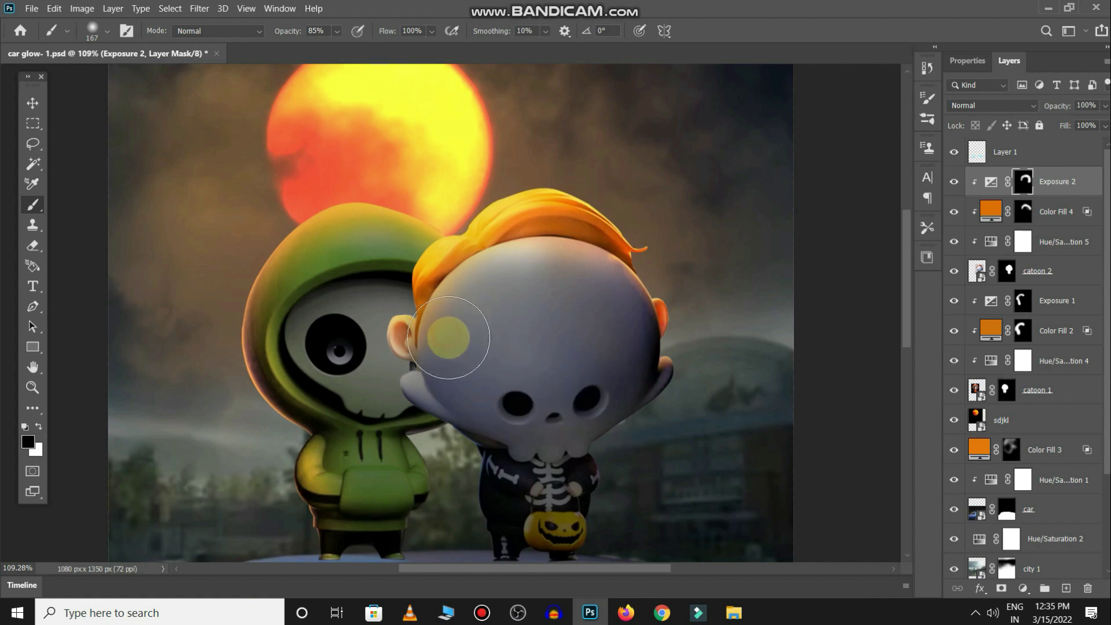
pyautogui.moveTo(598, 440); pyautogui.dragTo(541, 447)
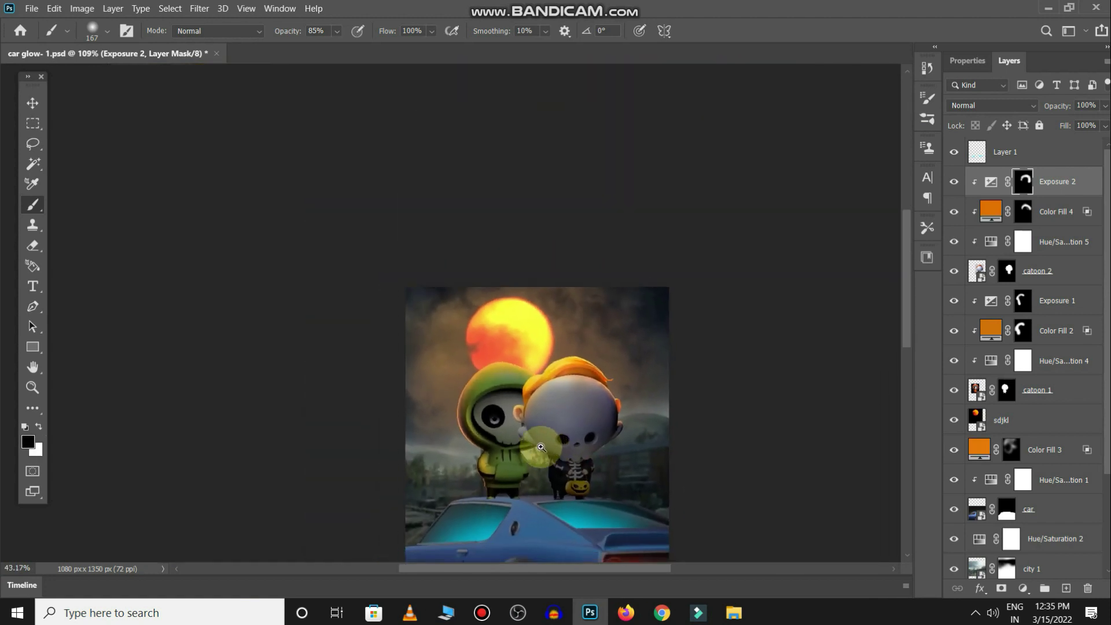
# Step: Paint a glow onto the pumpkin basket at 61% brush opacity
pyautogui.click(953, 181)
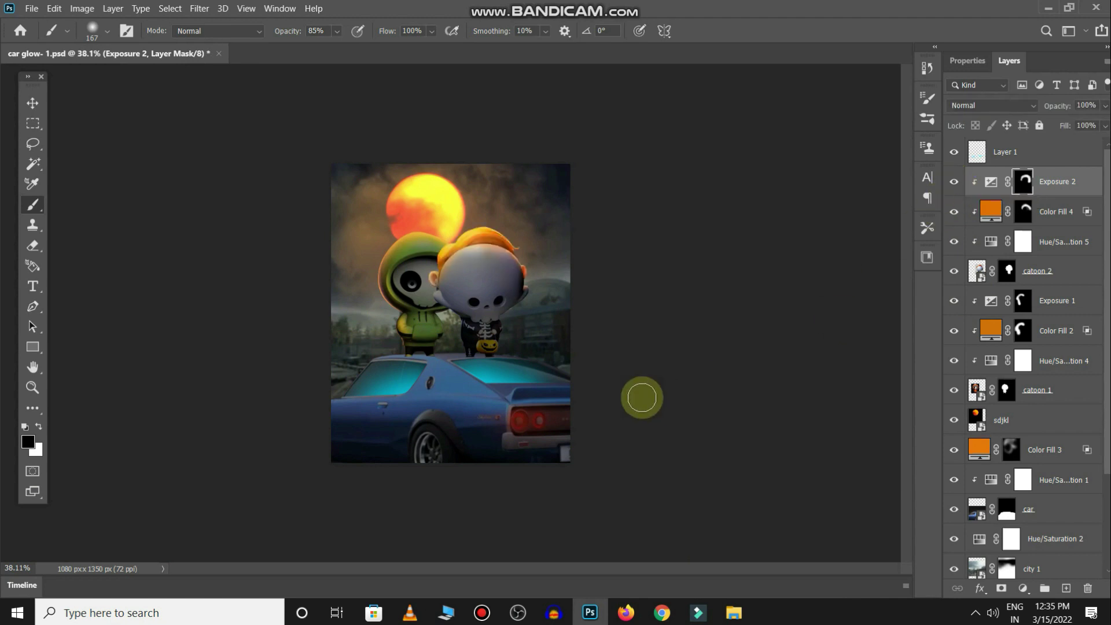
pyautogui.moveTo(537, 366)
pyautogui.mouseDown()
pyautogui.moveTo(570, 374)
pyautogui.moveTo(533, 347)
pyautogui.mouseUp()
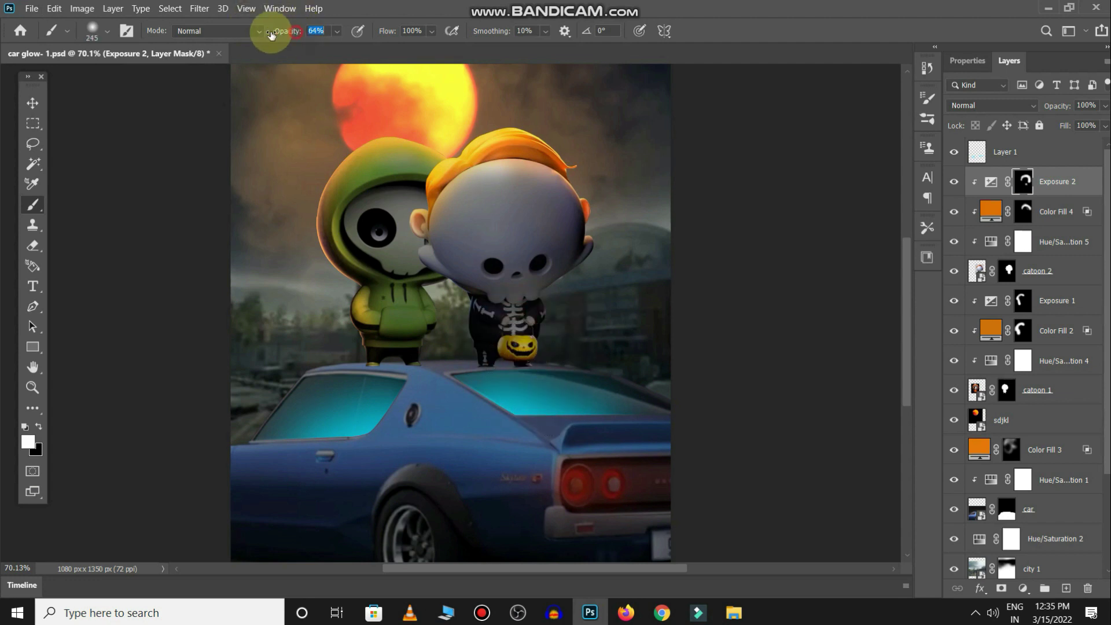
pyautogui.write('14')
pyautogui.click(517, 347)
pyautogui.press(']')
pyautogui.click(522, 347)
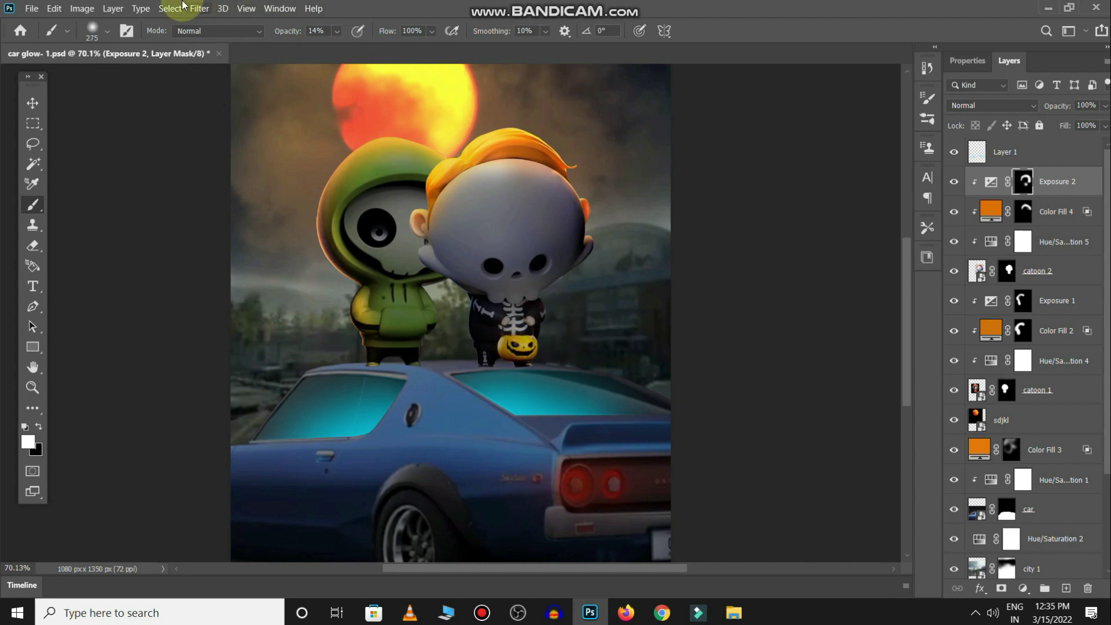
pyautogui.moveTo(294, 35); pyautogui.dragTo(321, 35)
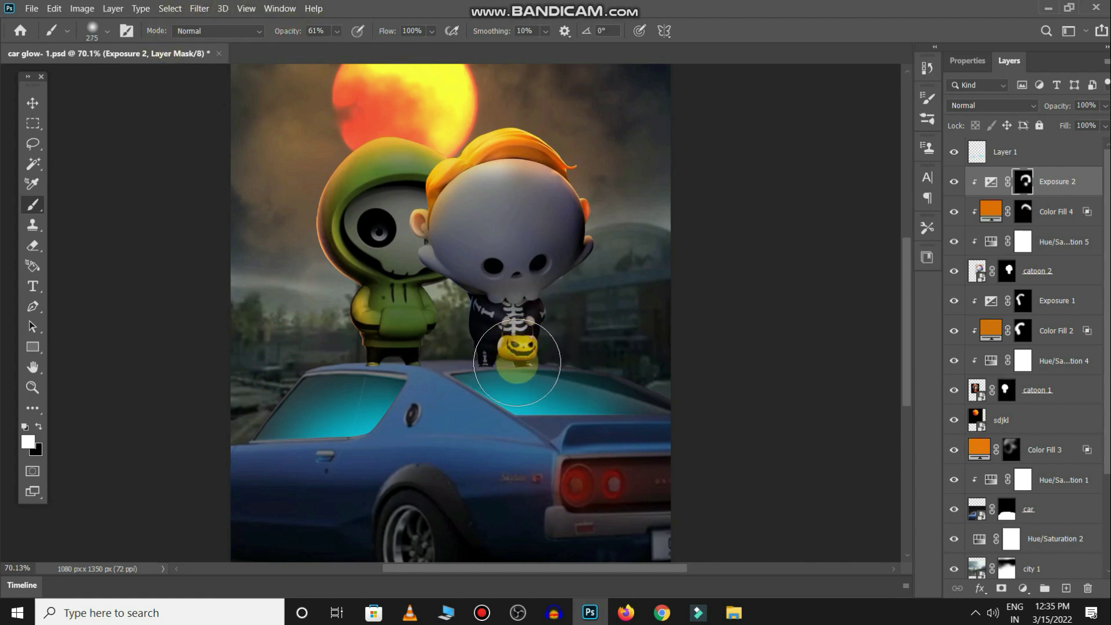
pyautogui.moveTo(570, 379); pyautogui.dragTo(525, 360)
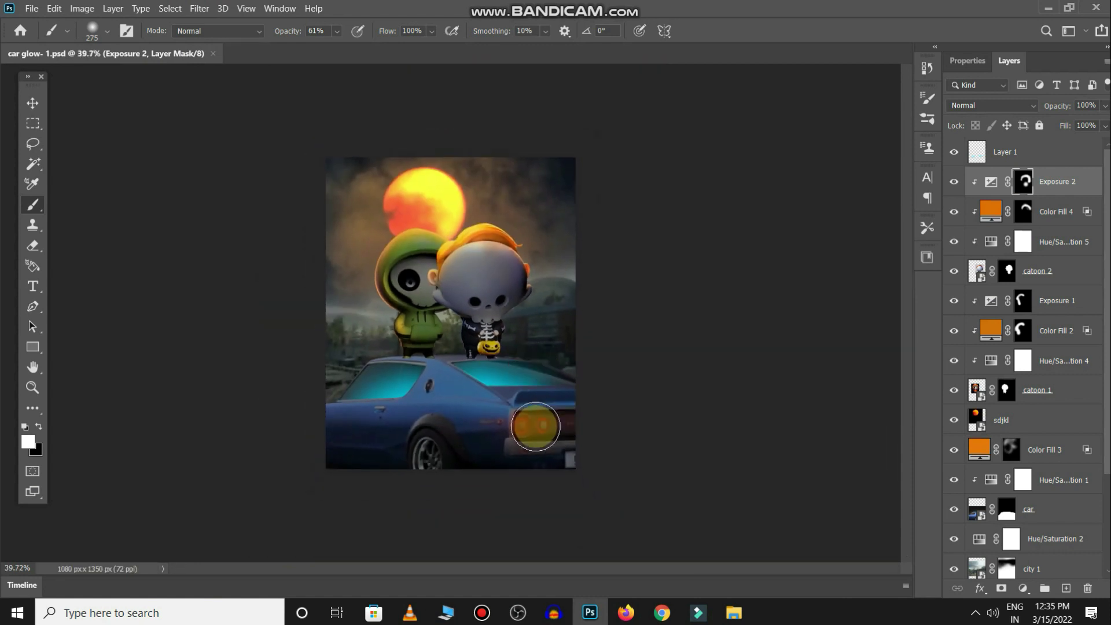
pyautogui.moveTo(537, 429); pyautogui.dragTo(575, 439)
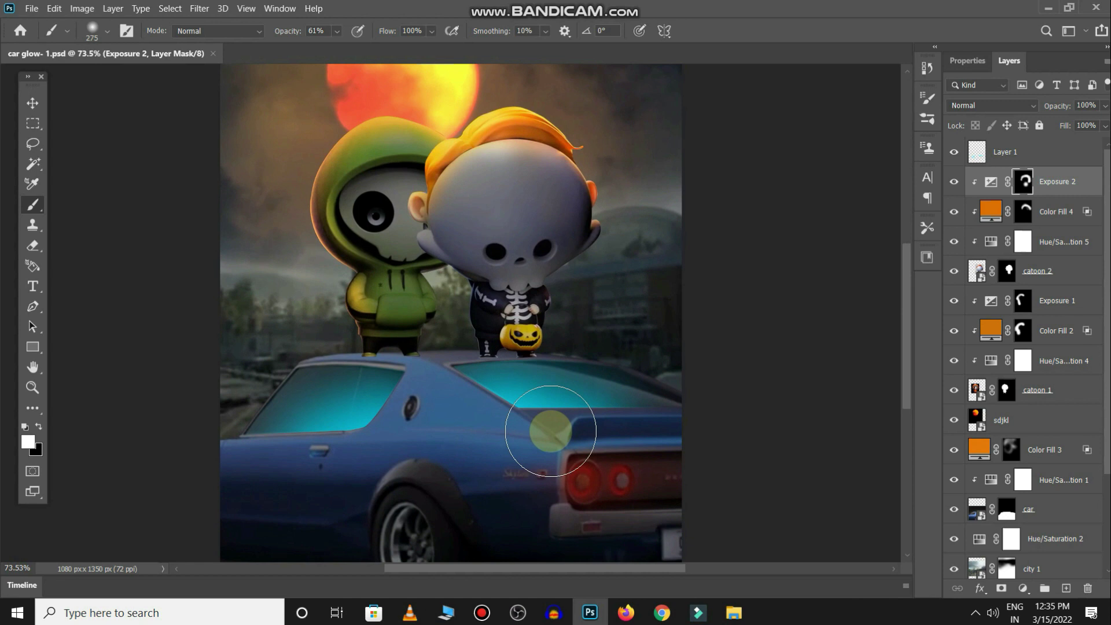
# Step: Add a dark orange Solid Color fill layer in Color Dodge mode with its mask inverted to black
pyautogui.click(1028, 586)
pyautogui.click(1052, 335)
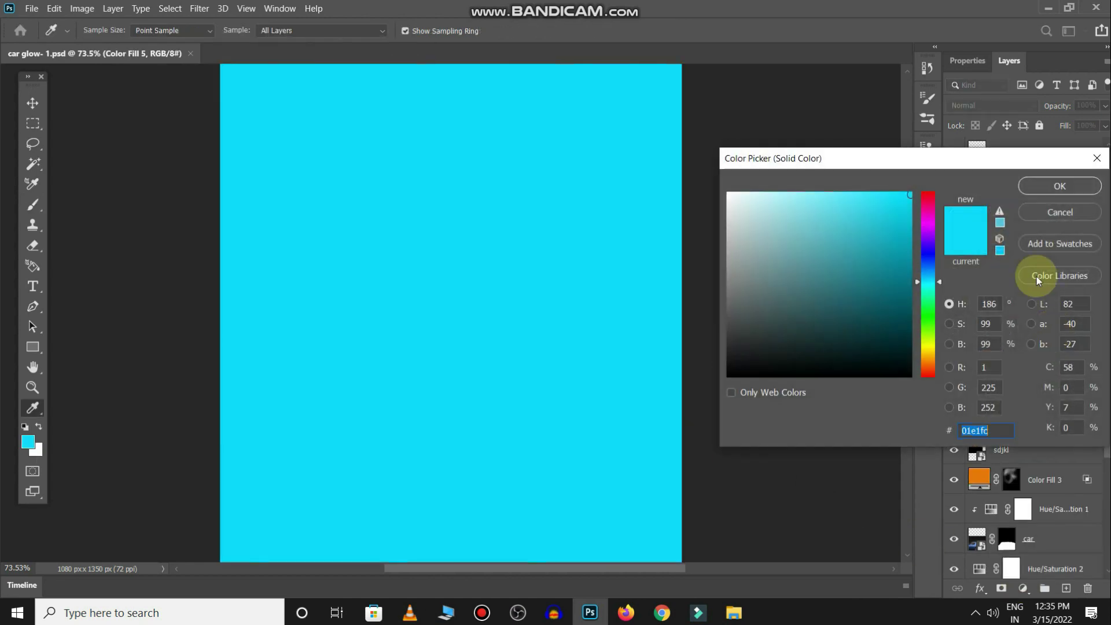
pyautogui.click(931, 367)
pyautogui.click(905, 211)
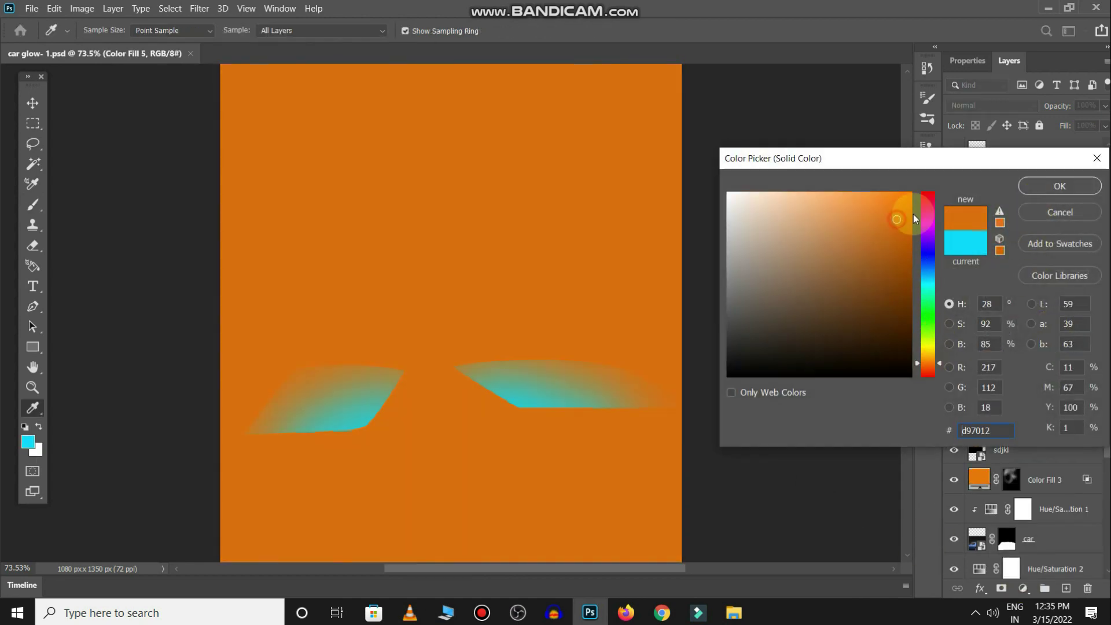
pyautogui.click(1059, 186)
pyautogui.press('b')
pyautogui.click(1007, 107)
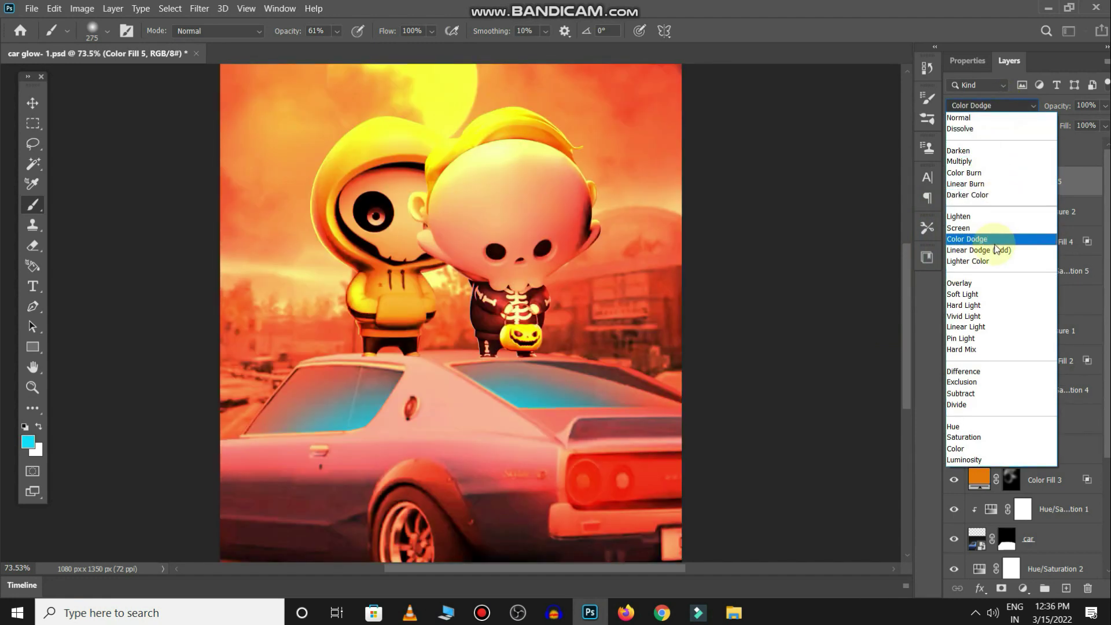
pyautogui.click(995, 243)
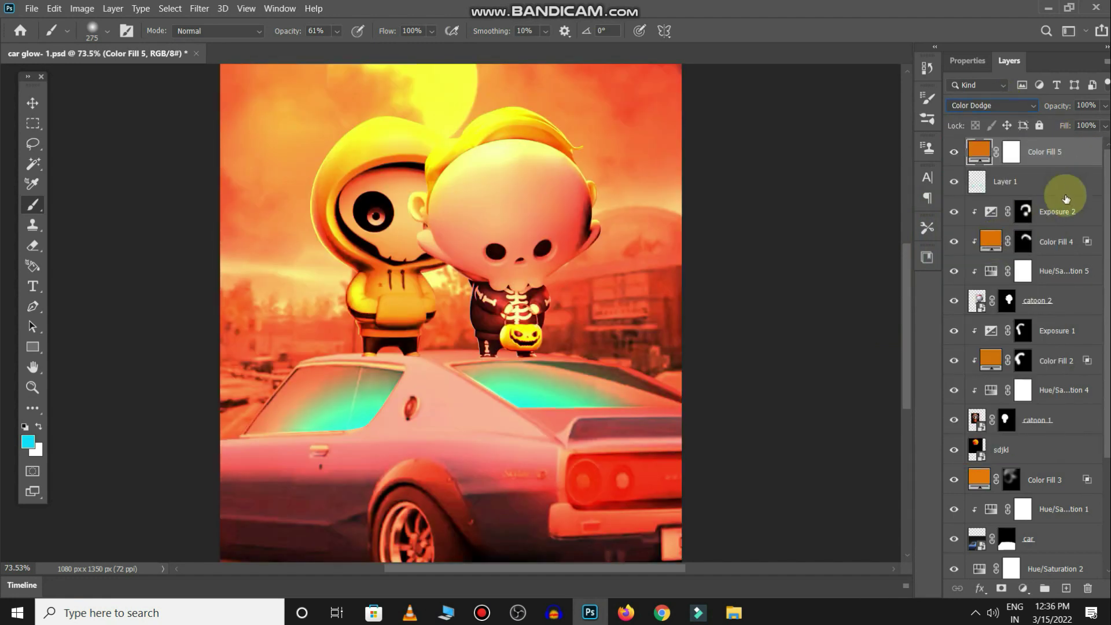
pyautogui.hotkey('ctrl', 'i')
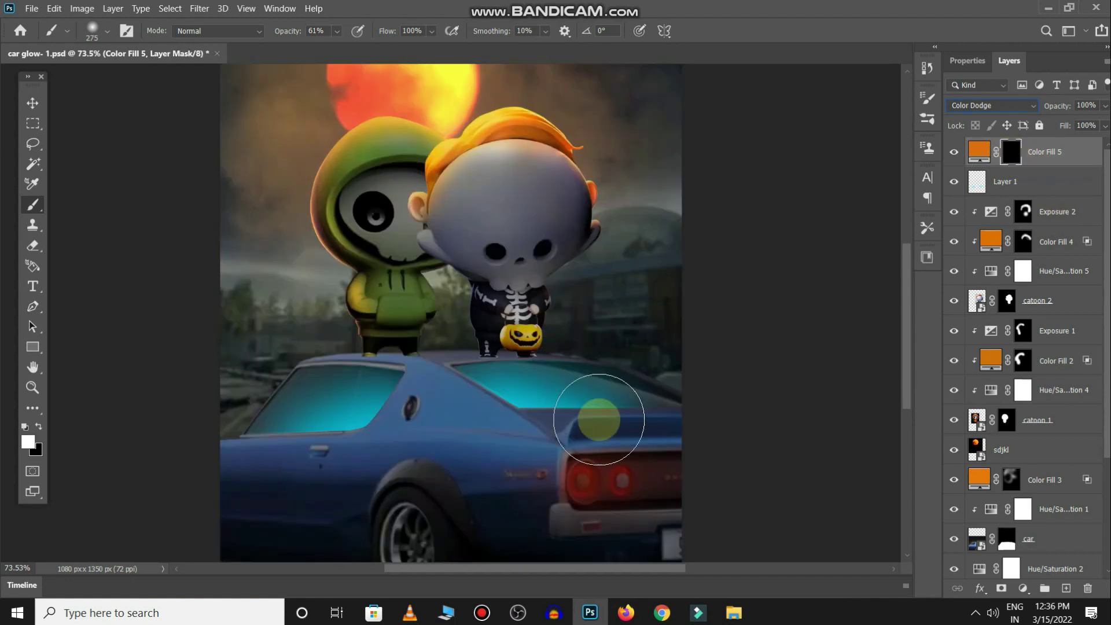
# Step: Paint a soft 10%-opacity glow around the taillights with a large white brush
pyautogui.moveTo(607, 474)
pyautogui.mouseDown()
pyautogui.moveTo(665, 485)
pyautogui.moveTo(585, 405)
pyautogui.moveTo(520, 377)
pyautogui.moveTo(612, 413)
pyautogui.moveTo(674, 392)
pyautogui.mouseUp()
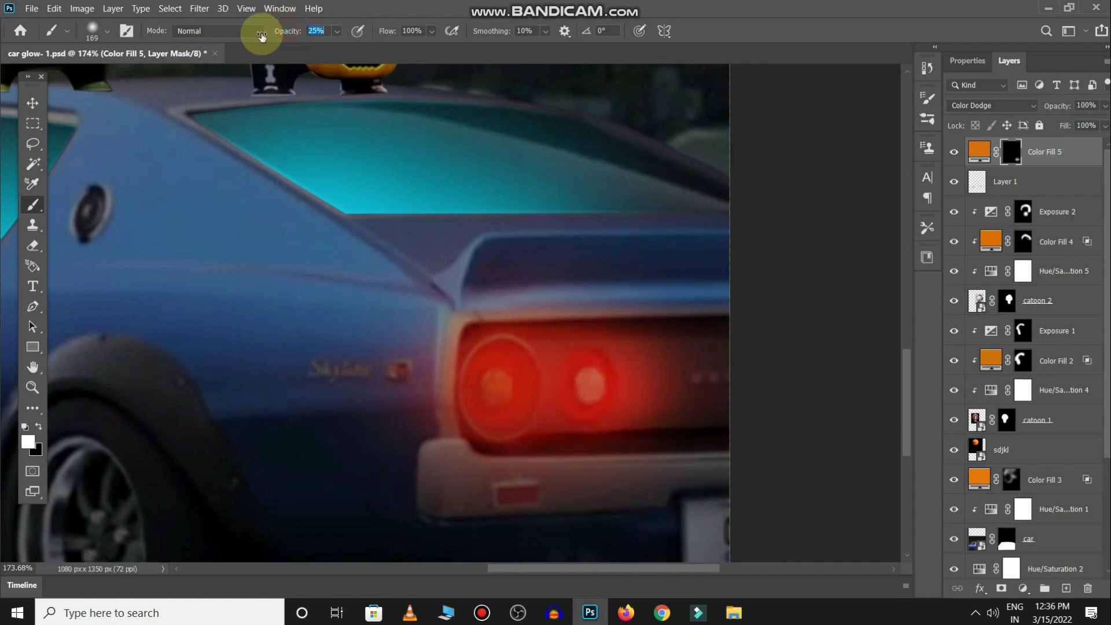
pyautogui.scroll(-5, 665, 377)
pyautogui.moveTo(533, 446); pyautogui.dragTo(584, 446)
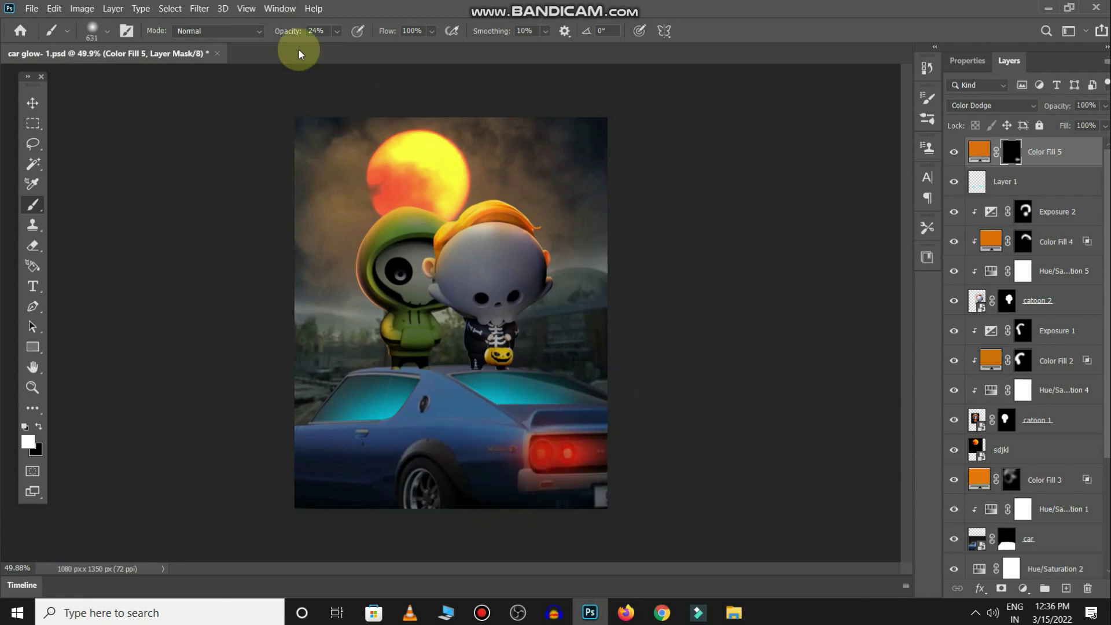
pyautogui.moveTo(266, 37); pyautogui.dragTo(264, 37)
pyautogui.moveTo(533, 463)
pyautogui.mouseDown()
pyautogui.moveTo(533, 486)
pyautogui.moveTo(583, 471)
pyautogui.mouseUp()
pyautogui.press('x')
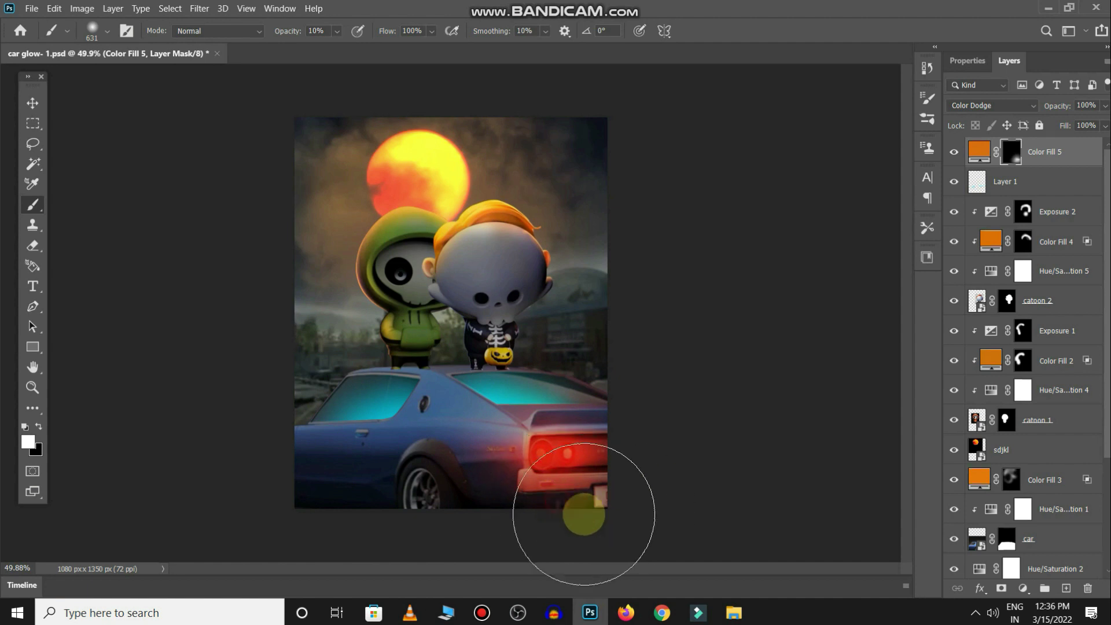
pyautogui.scroll(-2, 584, 470)
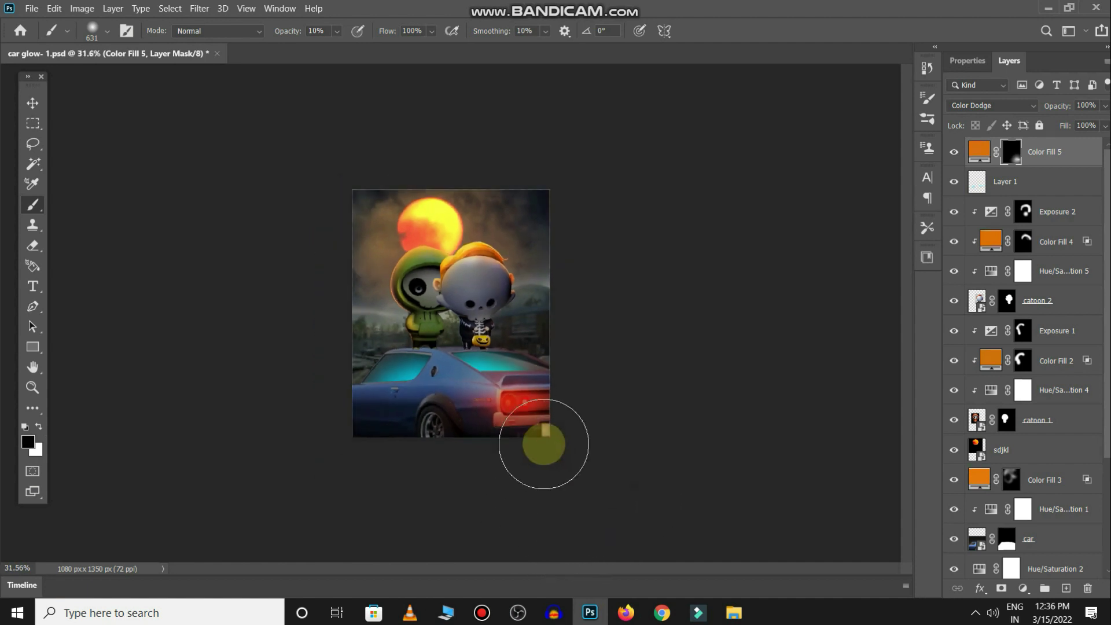
pyautogui.click(1068, 152)
pyautogui.click(1022, 589)
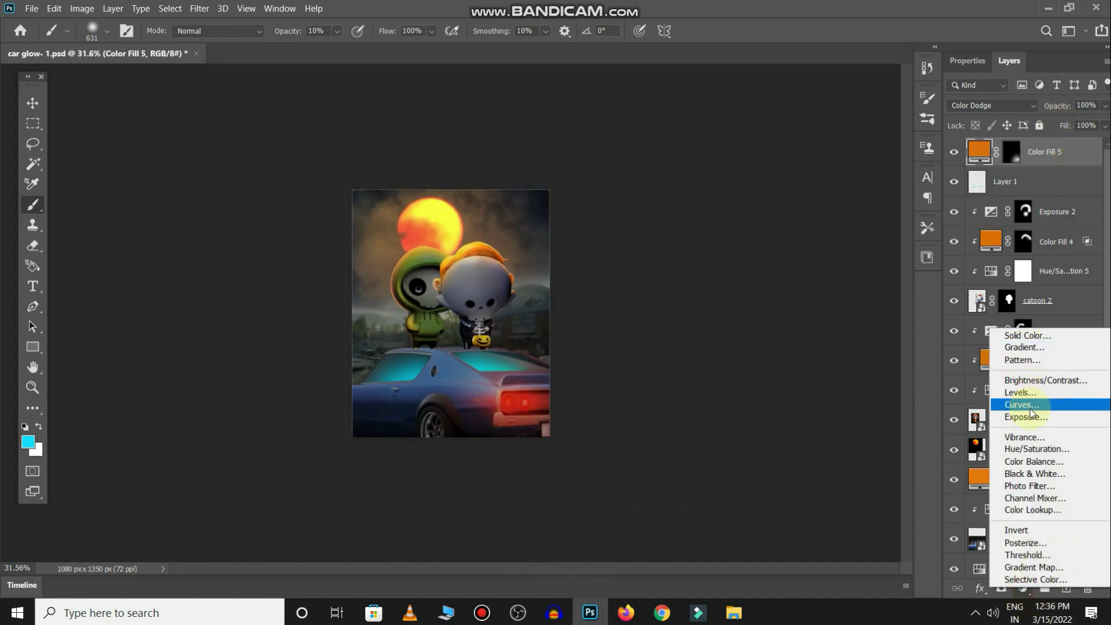
# Step: Add a strongly brightened Exposure adjustment with its mask inverted to black
pyautogui.click(1033, 413)
pyautogui.moveTo(1024, 146); pyautogui.dragTo(1059, 147)
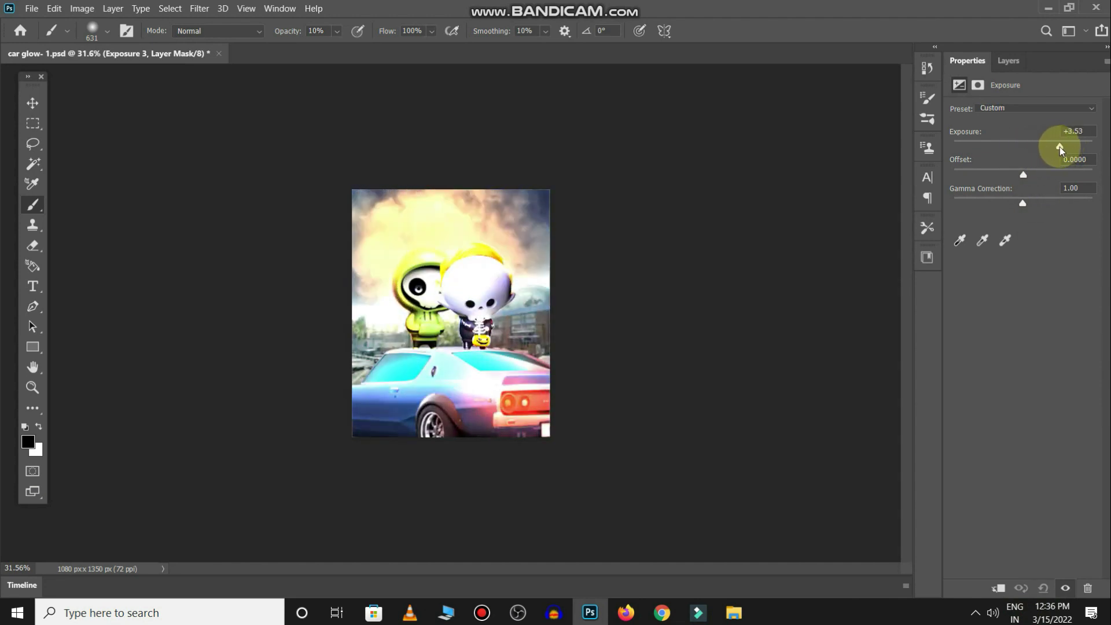
pyautogui.click(1008, 61)
pyautogui.hotkey('ctrl', 'i')
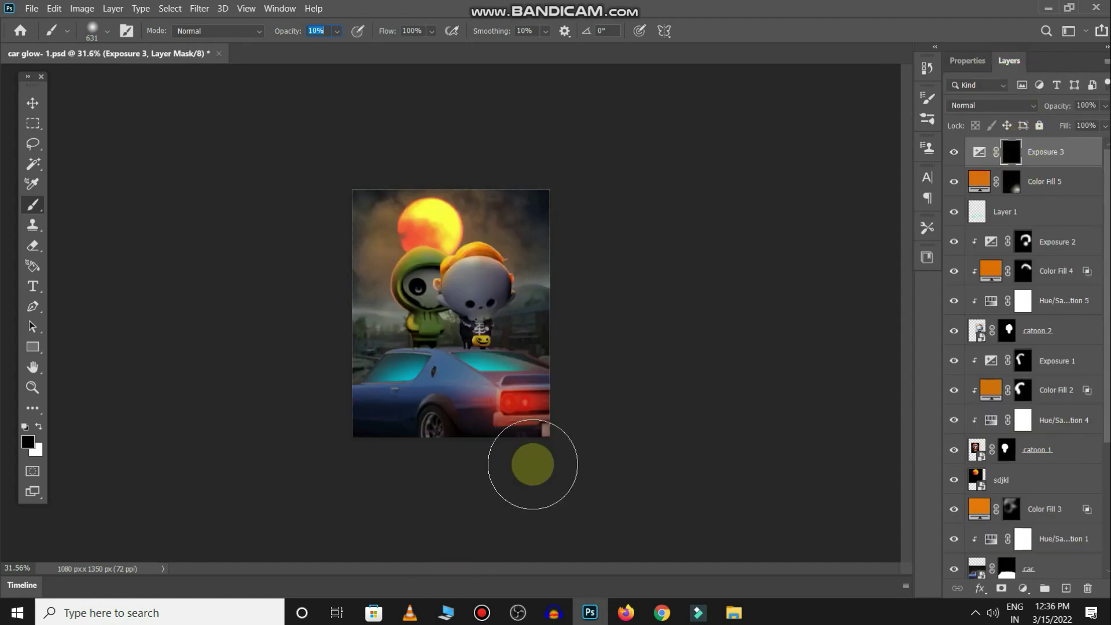
pyautogui.scroll(5, 533, 463)
pyautogui.moveTo(615, 441)
pyautogui.mouseDown()
pyautogui.moveTo(567, 401)
pyautogui.moveTo(541, 407)
pyautogui.mouseUp()
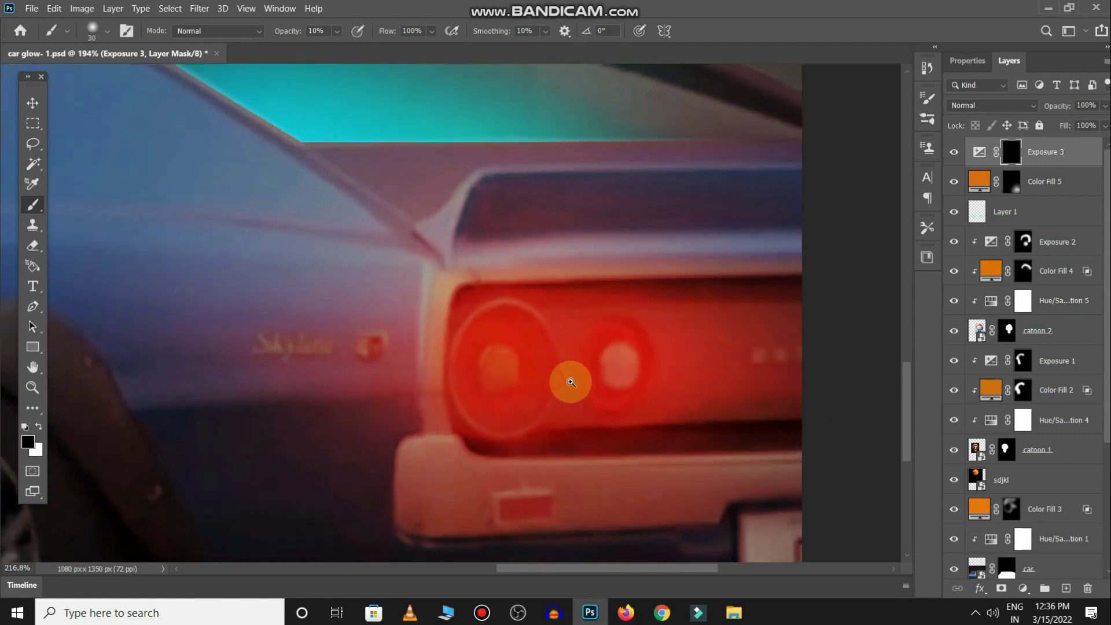
pyautogui.scroll(2, 565, 380)
# Step: Paint both tail lamp centres at 100% opacity, then the small lights with a 19 px brush
pyautogui.moveTo(473, 350); pyautogui.dragTo(454, 396)
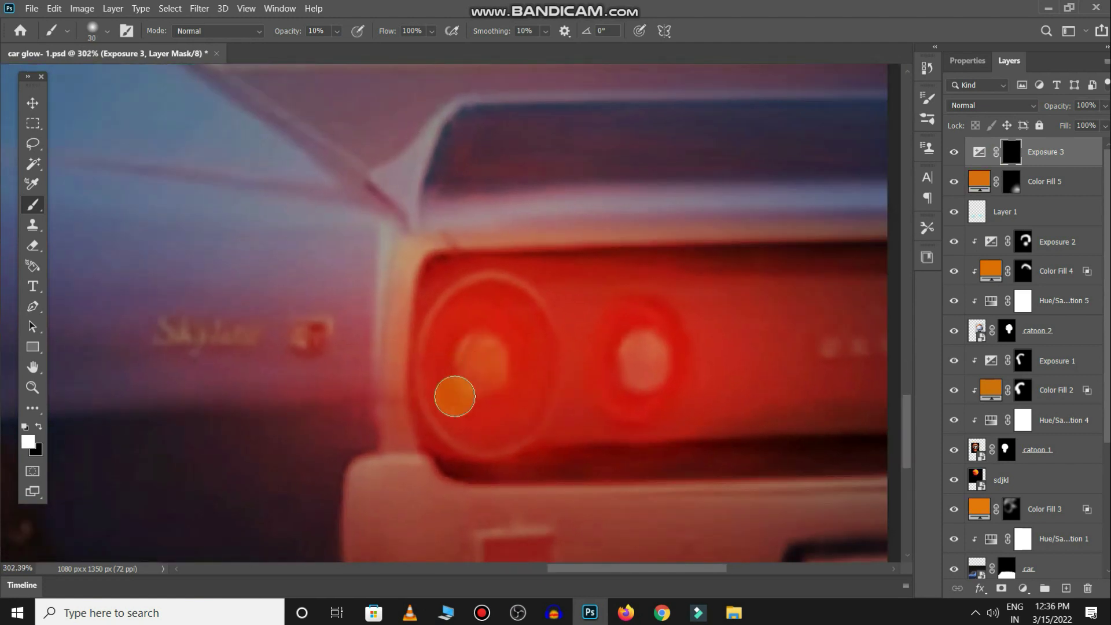
pyautogui.moveTo(284, 34); pyautogui.dragTo(469, 56)
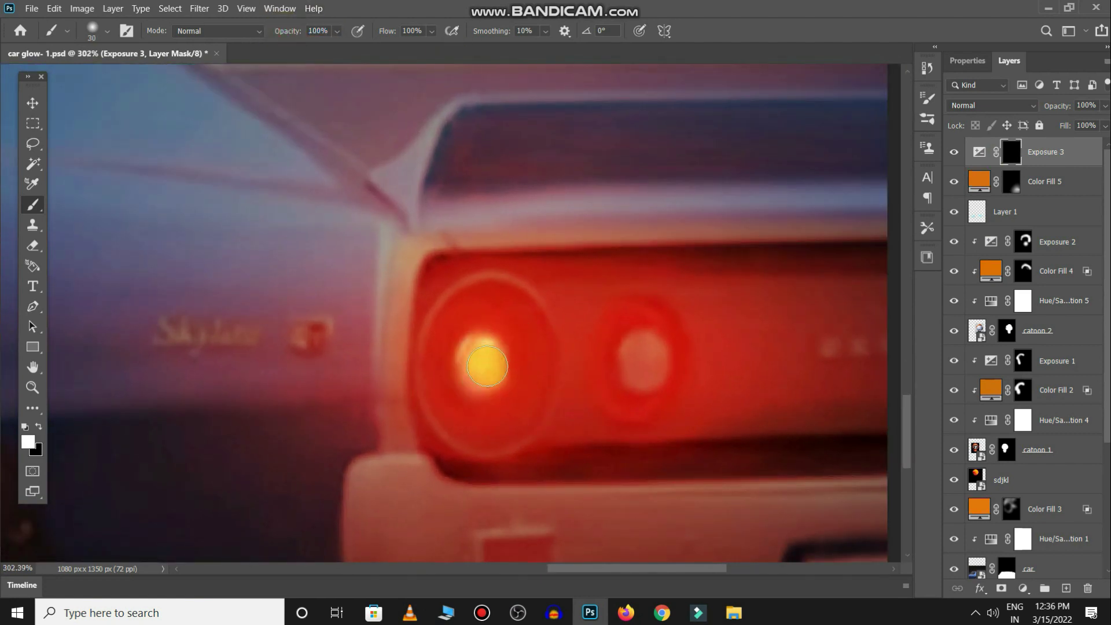
pyautogui.moveTo(641, 351); pyautogui.dragTo(641, 357)
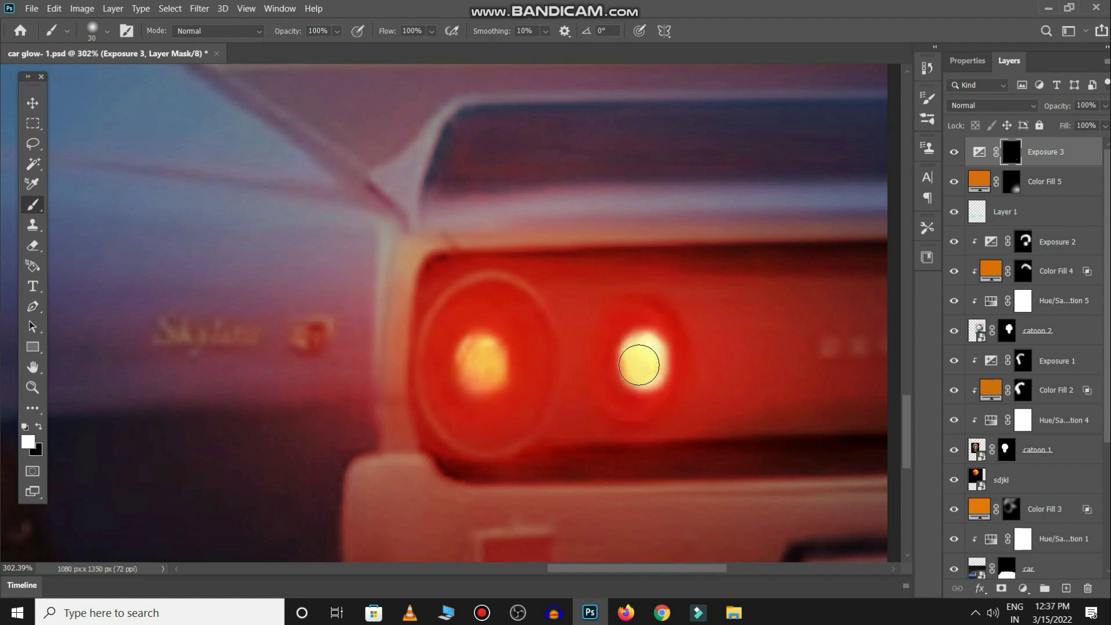
pyautogui.scroll(-3, 619, 350)
pyautogui.scroll(-2, 595, 365)
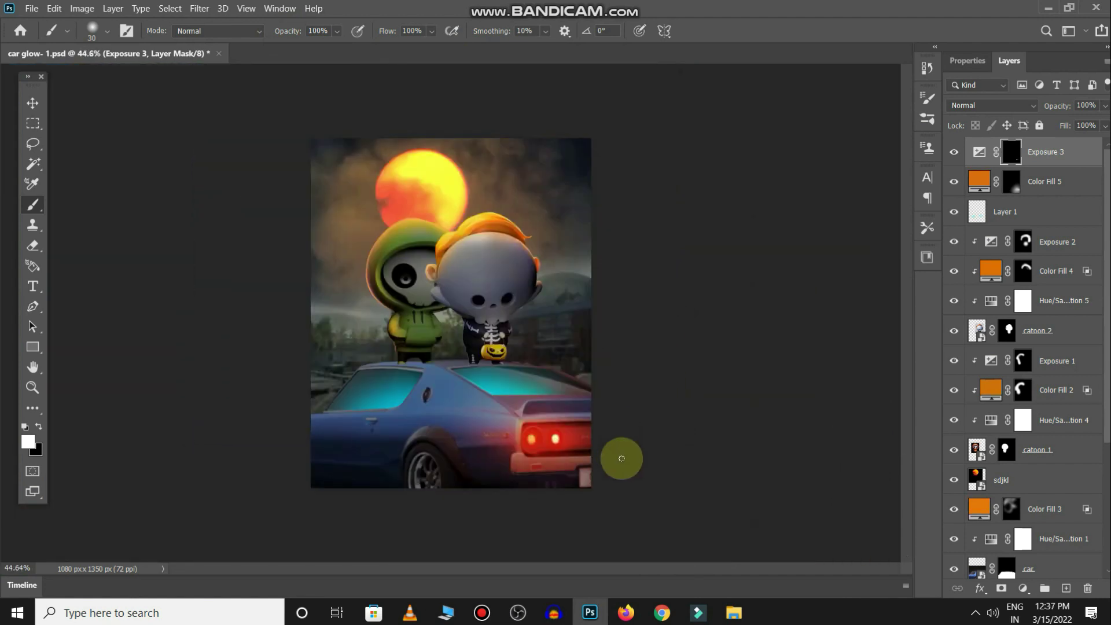
pyautogui.scroll(2, 605, 469)
pyautogui.scroll(2, 665, 442)
pyautogui.scroll(1, 377, 441)
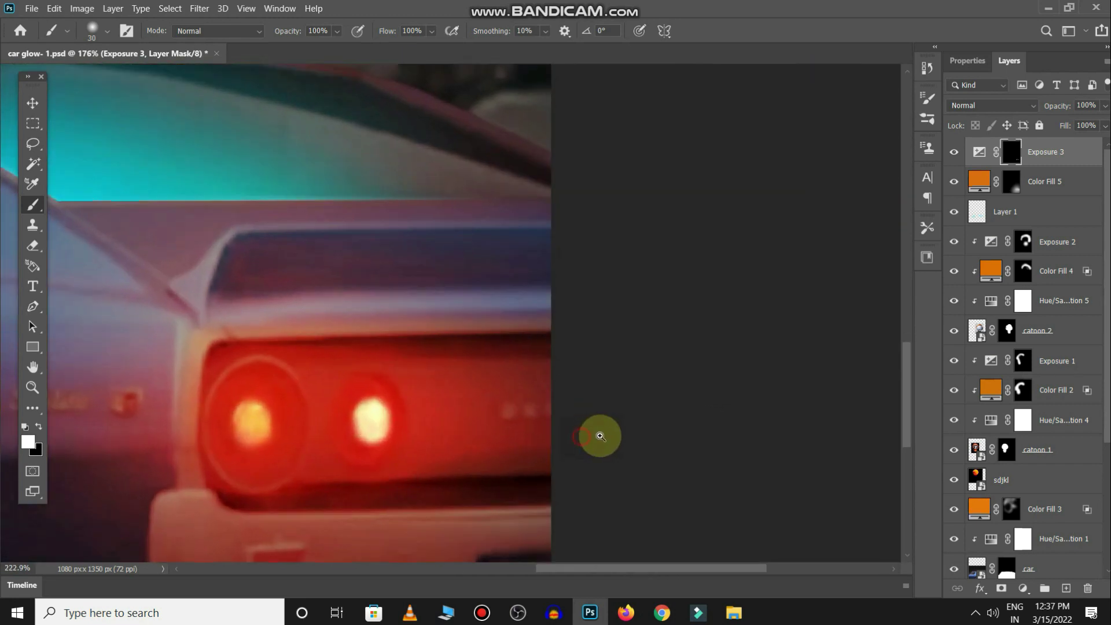
pyautogui.moveTo(513, 409); pyautogui.dragTo(496, 415)
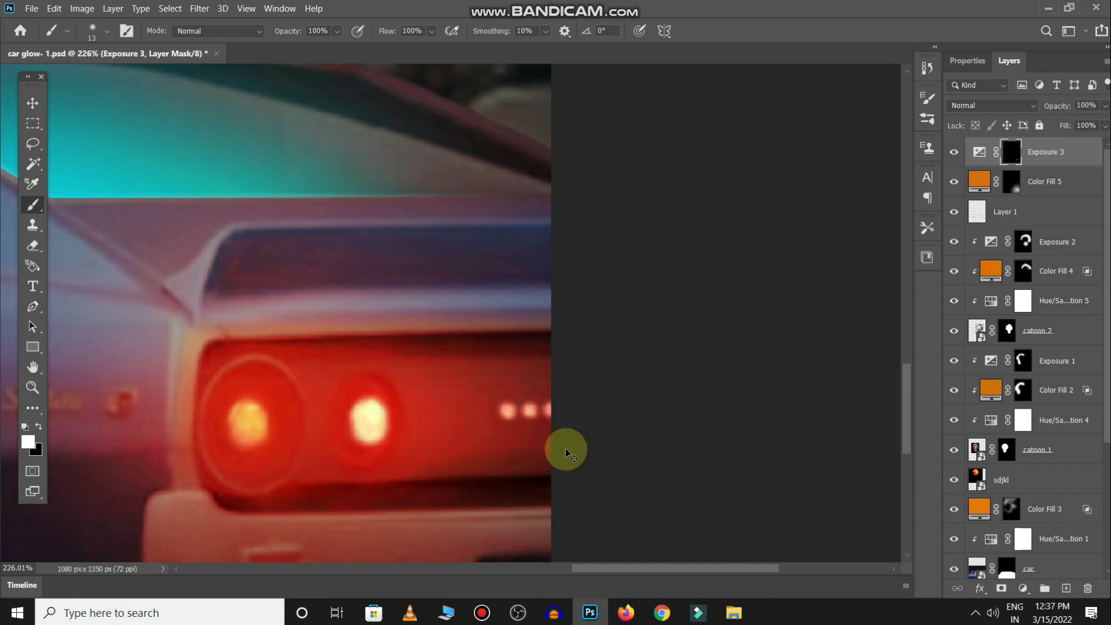
pyautogui.scroll(-5, 568, 449)
pyautogui.scroll(-1, 549, 457)
pyautogui.moveTo(535, 460); pyautogui.dragTo(583, 429)
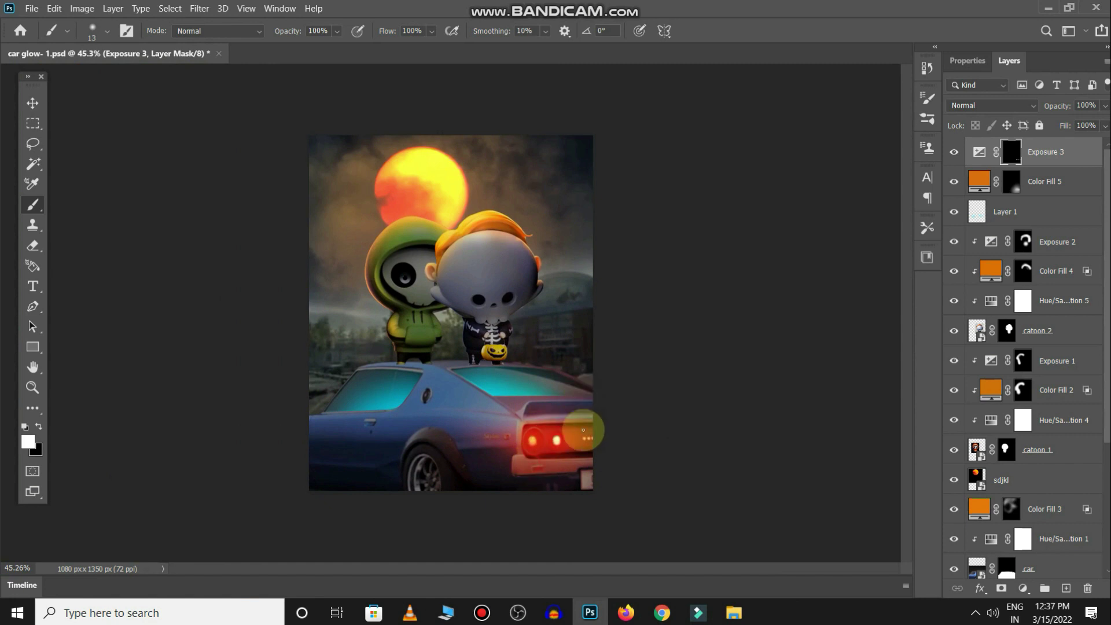
# Step: Save the document and discard an added empty layer
pyautogui.press('v')
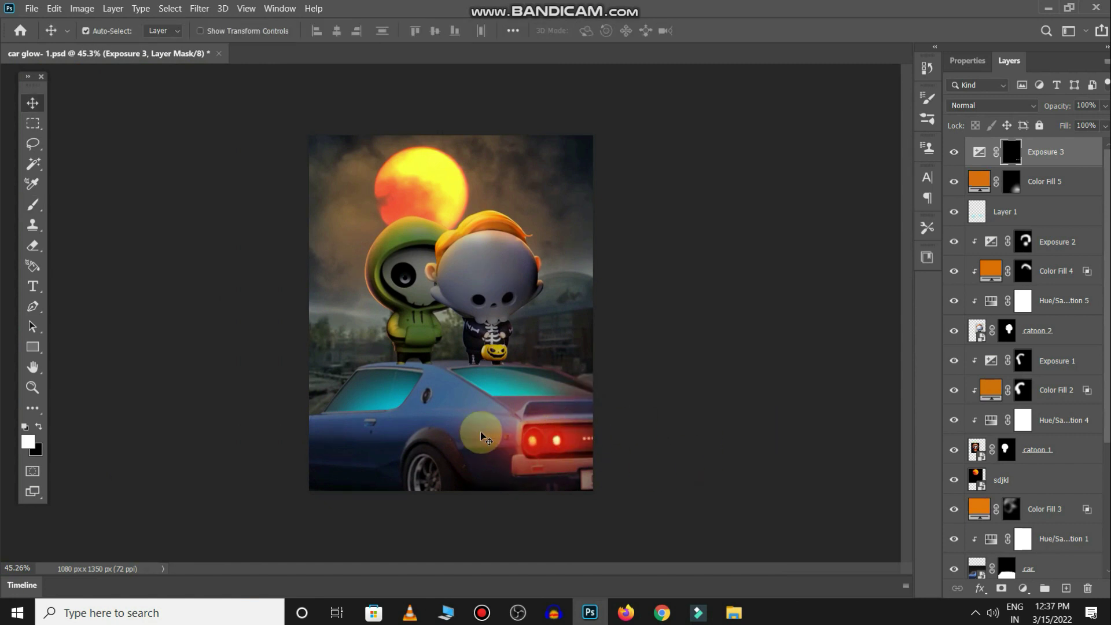
pyautogui.click(479, 430)
pyautogui.hotkey('ctrl', 's')
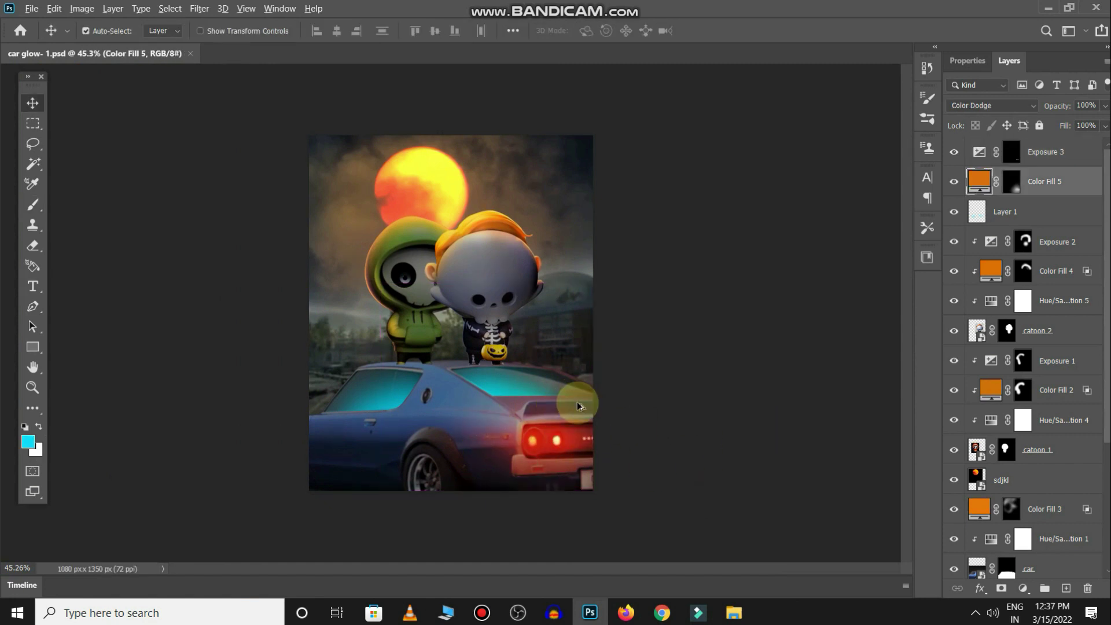
pyautogui.click(676, 429)
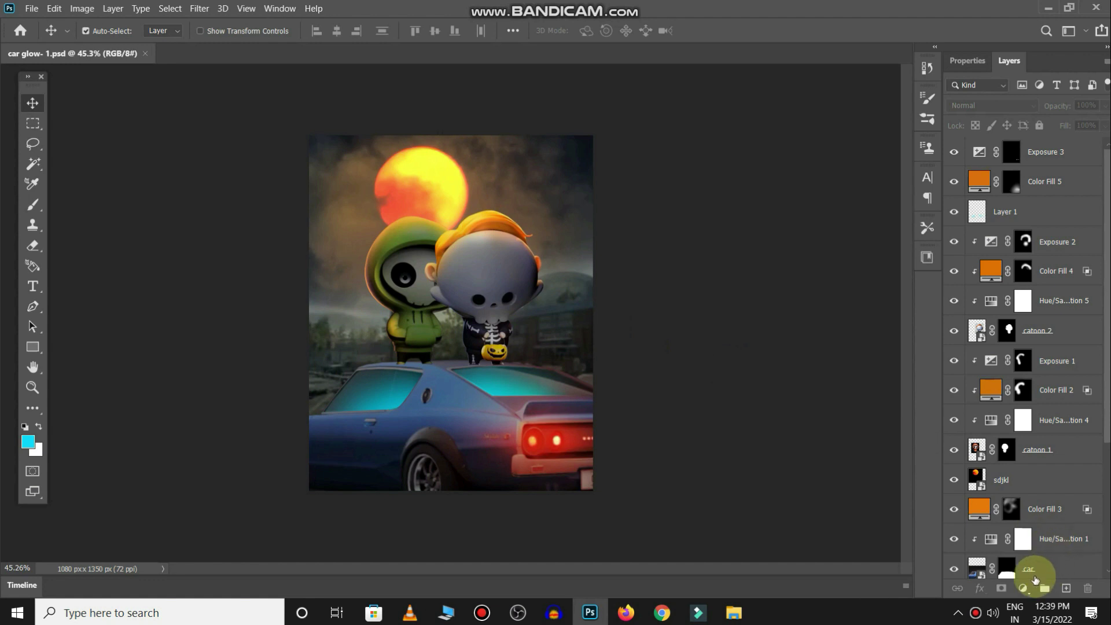
pyautogui.scroll(-3, 1036, 575)
pyautogui.click(1064, 590)
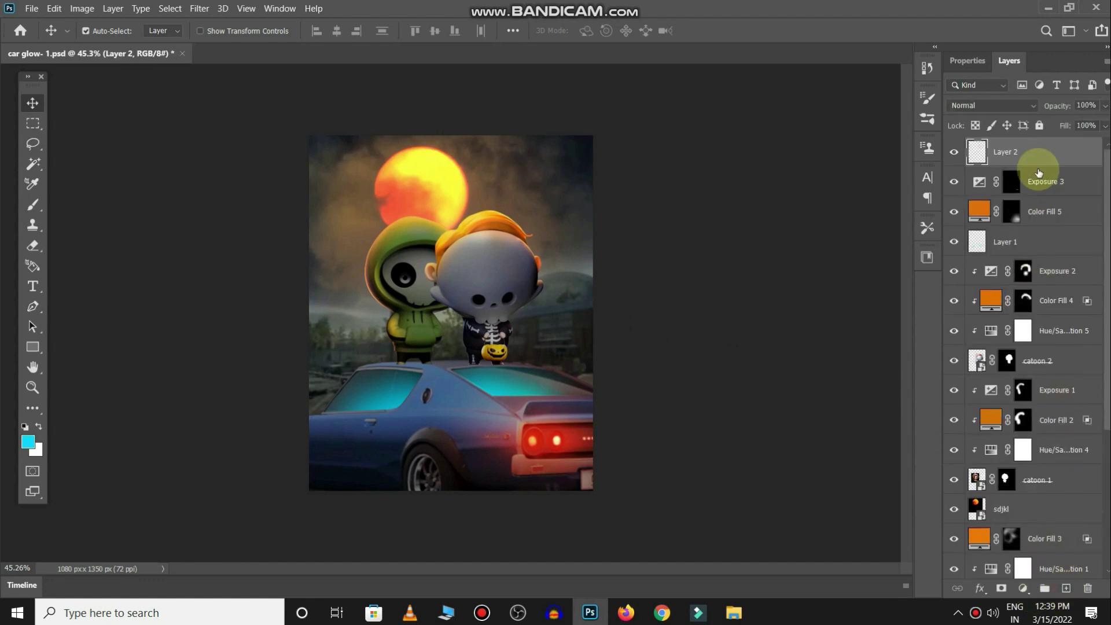
pyautogui.press('Delete')
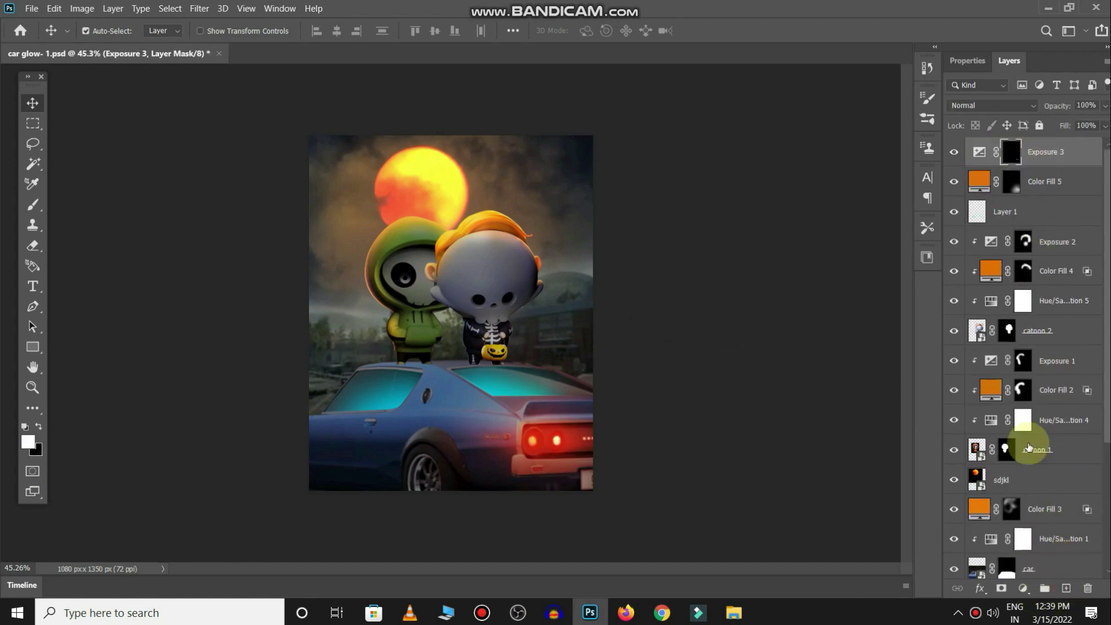
# Step: Add an orange Solid Color fill layer blended with Linear Dodge (Add)
pyautogui.click(1024, 588)
pyautogui.click(1023, 333)
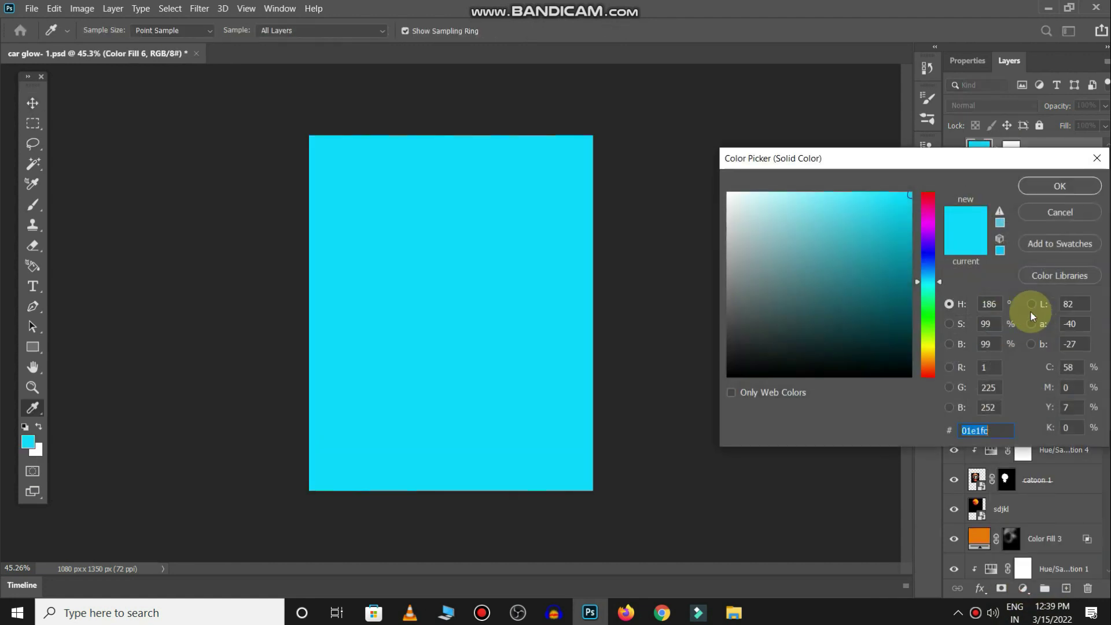
pyautogui.moveTo(930, 370); pyautogui.dragTo(930, 364)
pyautogui.click(1034, 190)
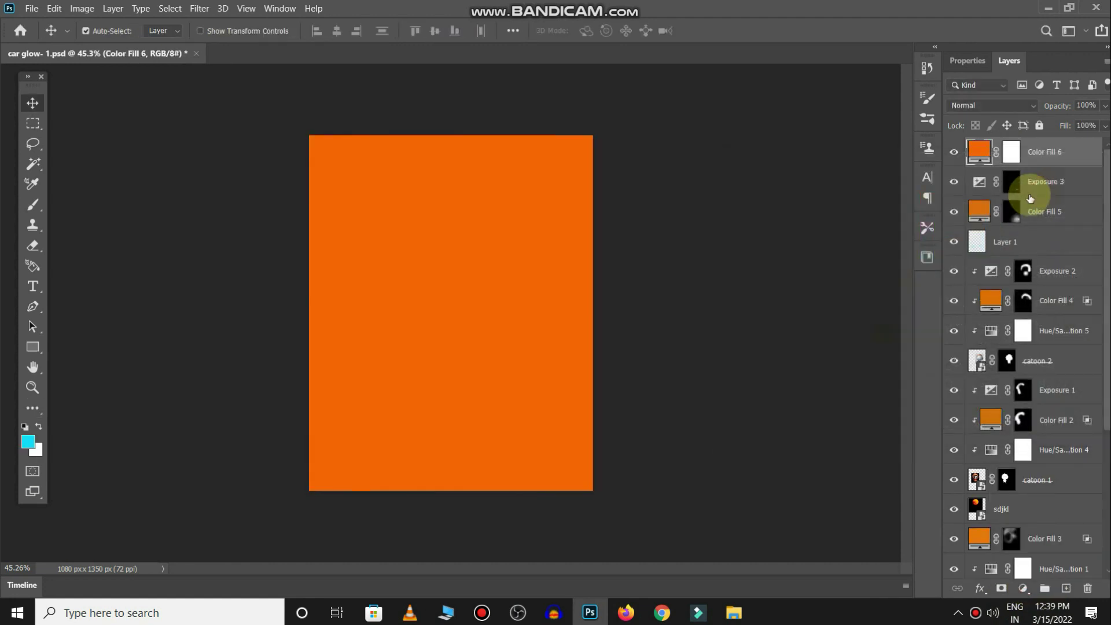
pyautogui.click(999, 107)
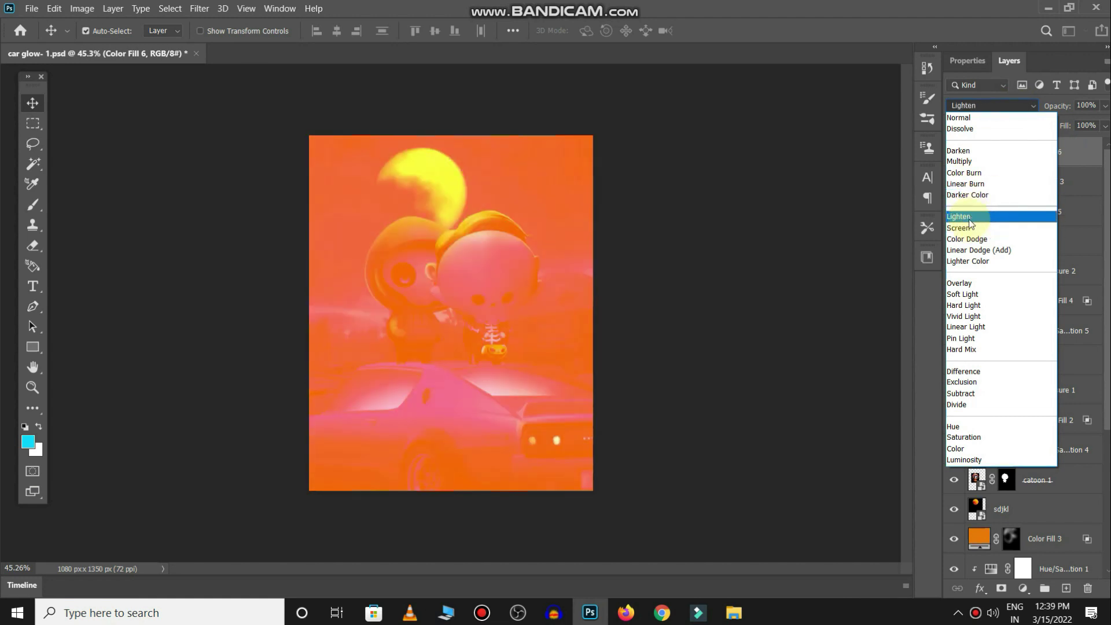
pyautogui.click(969, 252)
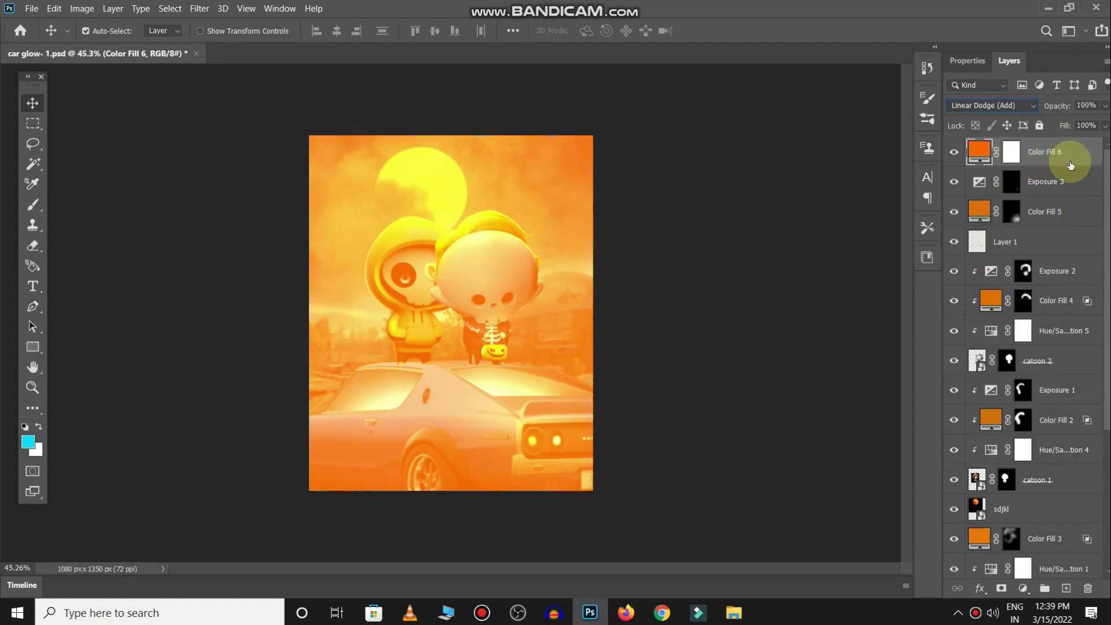
# Step: Limit Color Fill 6 to brighter underlying areas via Blend If, and invert its mask
pyautogui.doubleClick(1052, 172)
pyautogui.moveTo(756, 373); pyautogui.dragTo(804, 370)
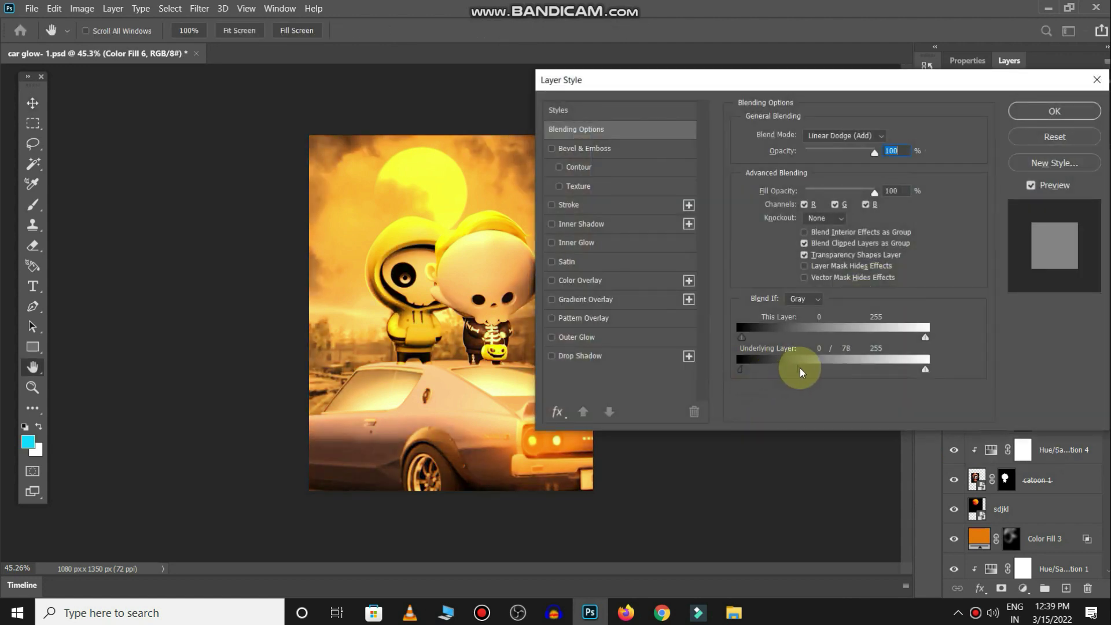
pyautogui.press('Return')
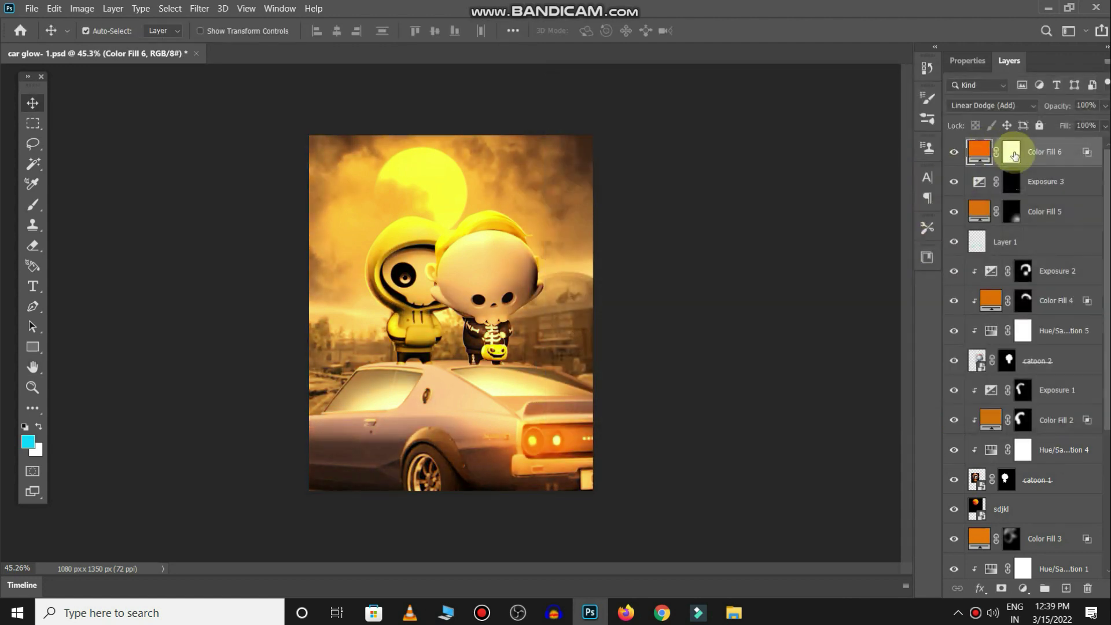
pyautogui.click(1010, 152)
pyautogui.hotkey('ctrl', 'i')
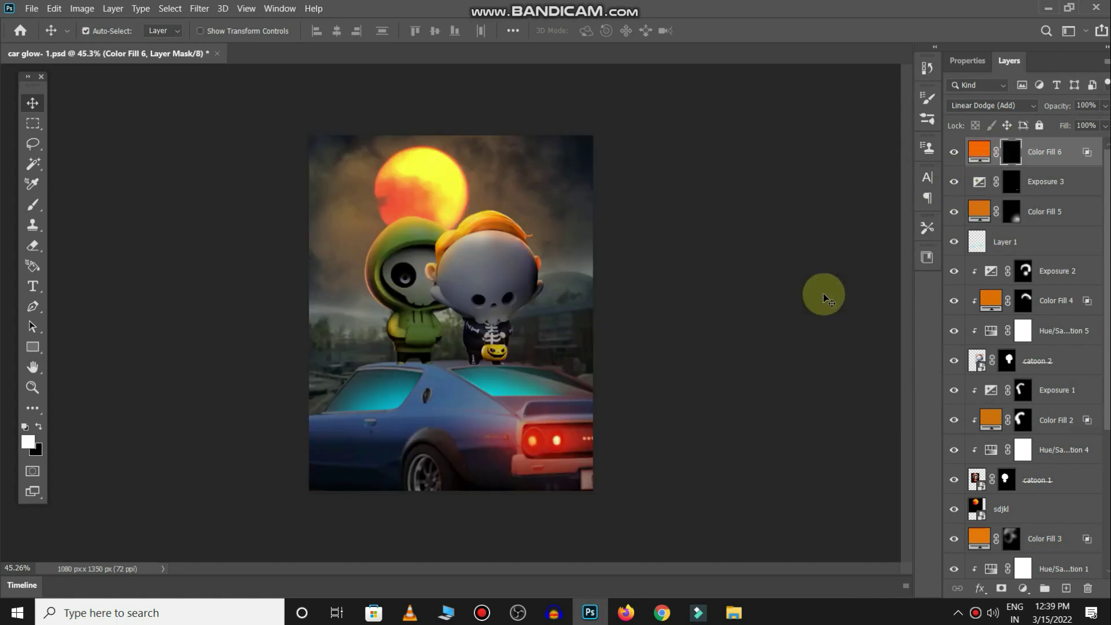
pyautogui.press('b')
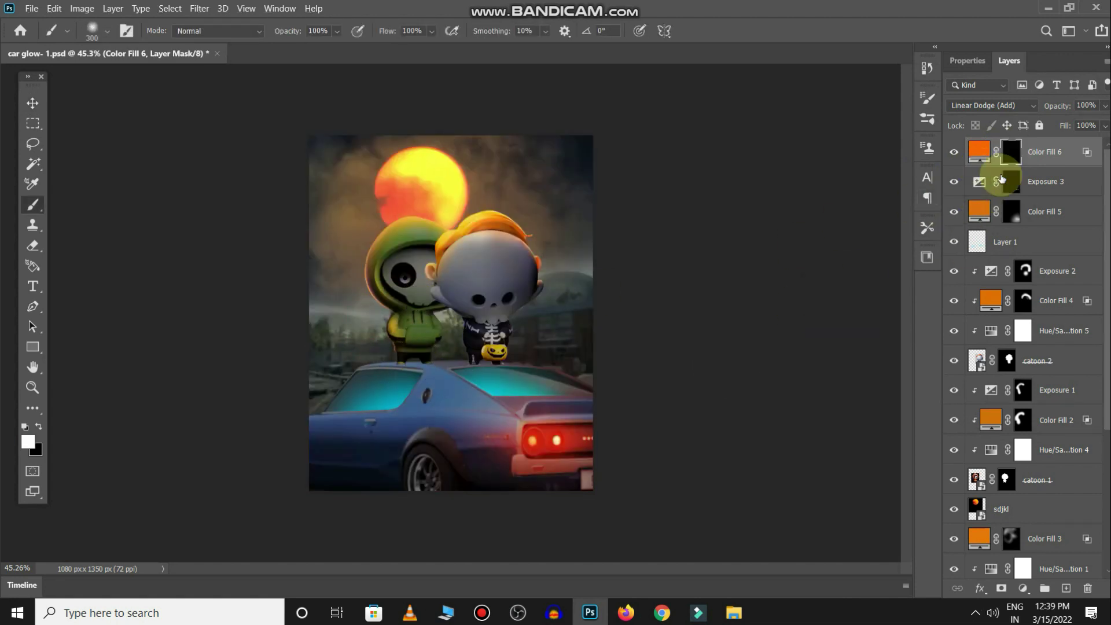
# Step: Move Color Fill 6 just above the car and paint orange light across the roof
pyautogui.moveTo(1053, 159)
pyautogui.mouseDown()
pyautogui.moveTo(1062, 478)
pyautogui.moveTo(1061, 380)
pyautogui.moveTo(1054, 421)
pyautogui.moveTo(1060, 409)
pyautogui.mouseUp()
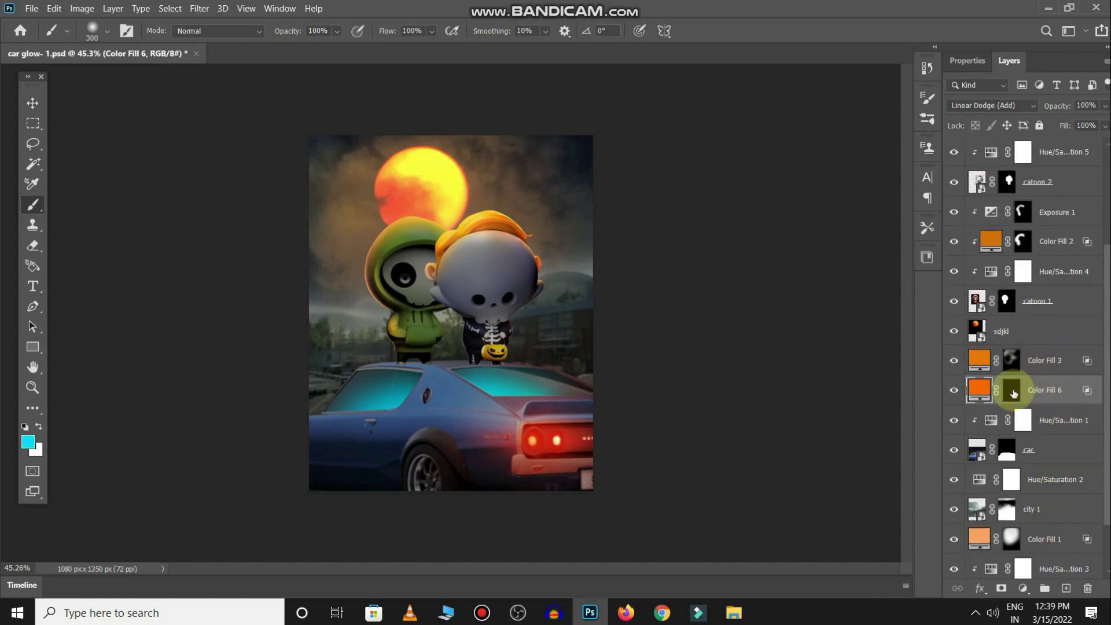
pyautogui.click(1025, 398)
pyautogui.press('d')
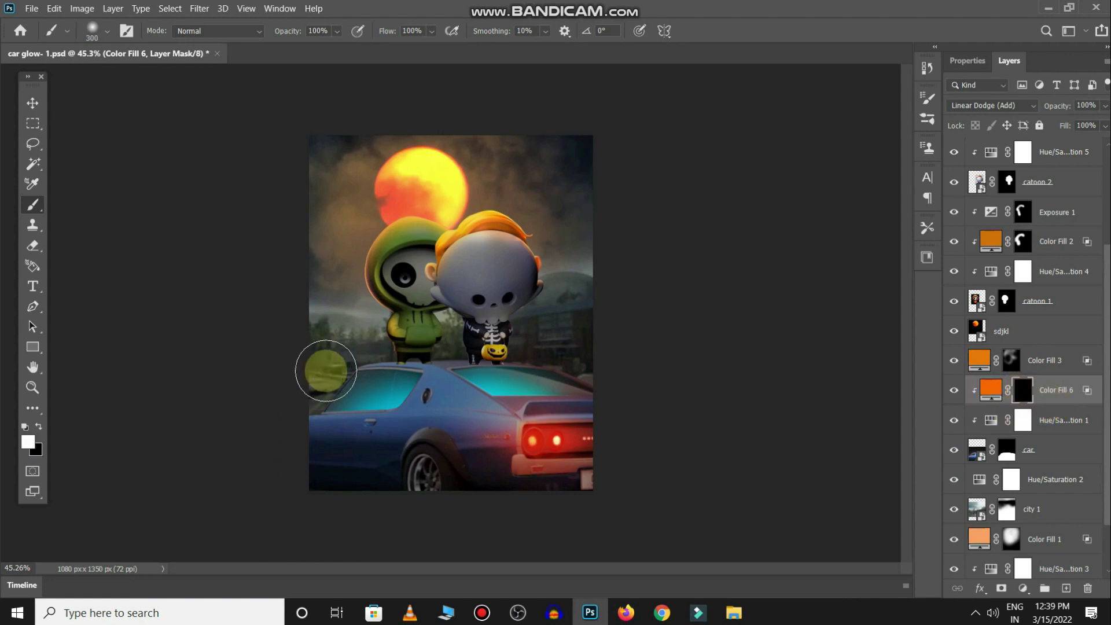
pyautogui.moveTo(328, 372); pyautogui.dragTo(573, 356)
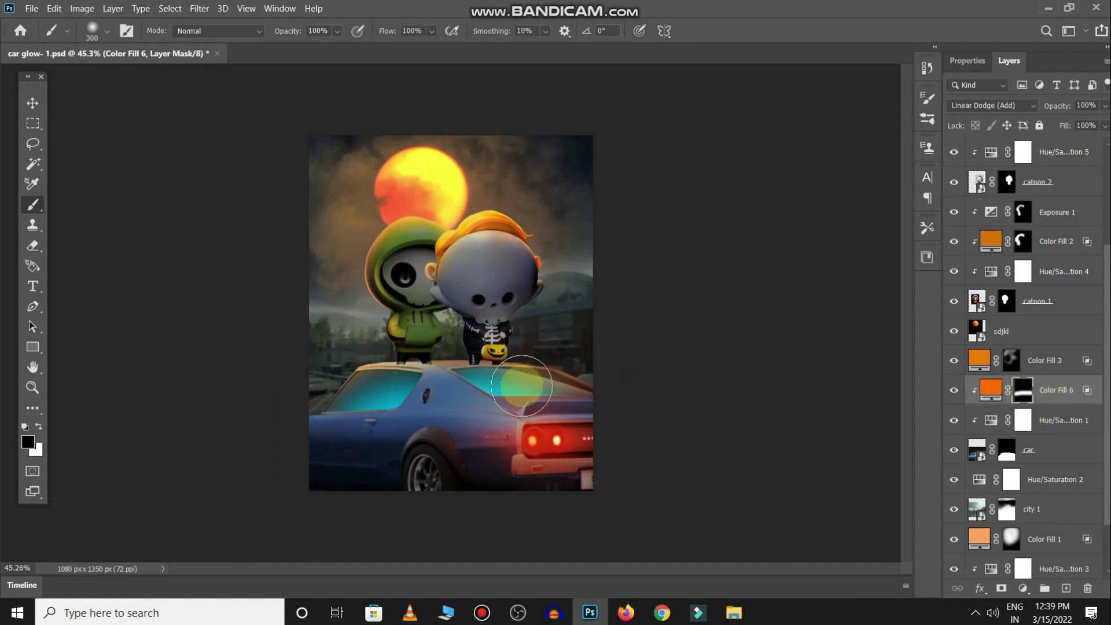
pyautogui.press('x')
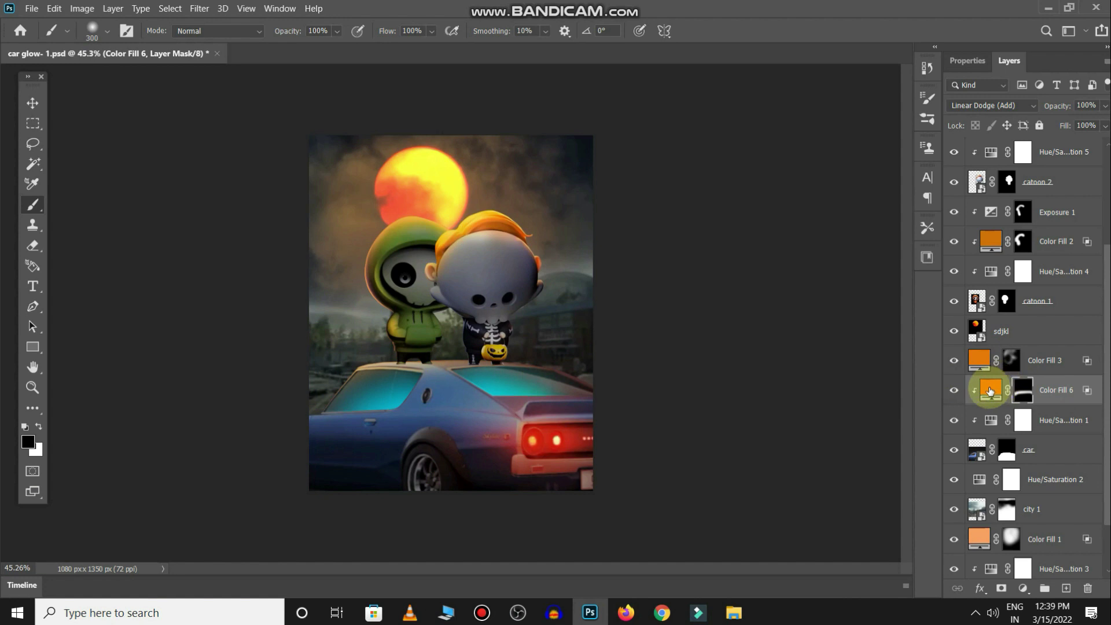
# Step: Darken Color Fill 6's colour to a brown, keeping Linear Dodge (Add) blending
pyautogui.doubleClick(990, 389)
pyautogui.moveTo(904, 222); pyautogui.dragTo(891, 269)
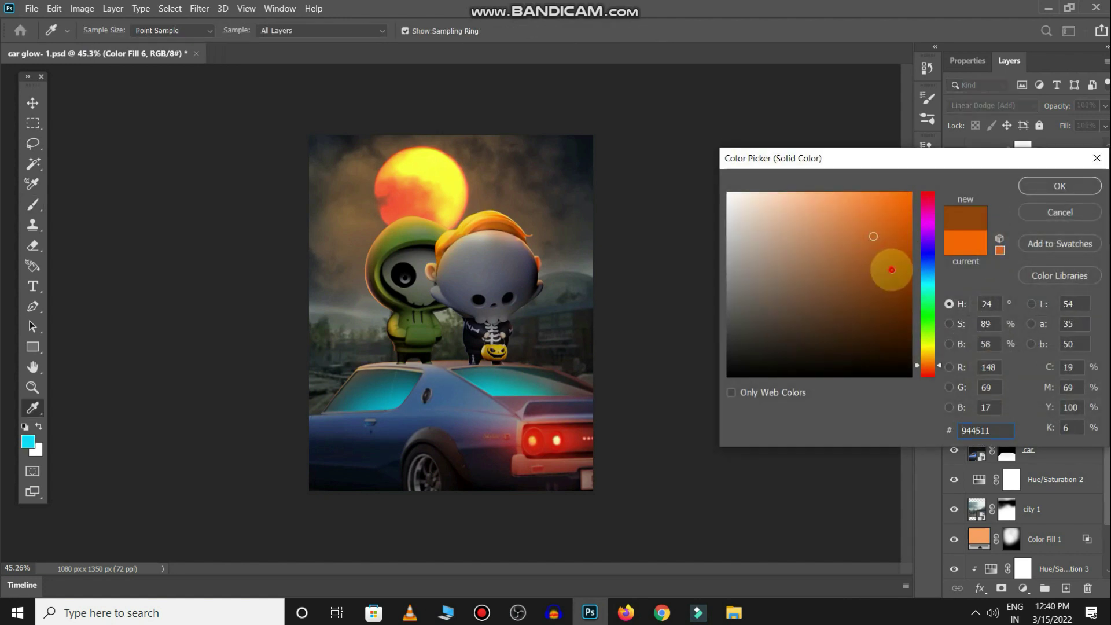
pyautogui.moveTo(929, 370); pyautogui.dragTo(926, 366)
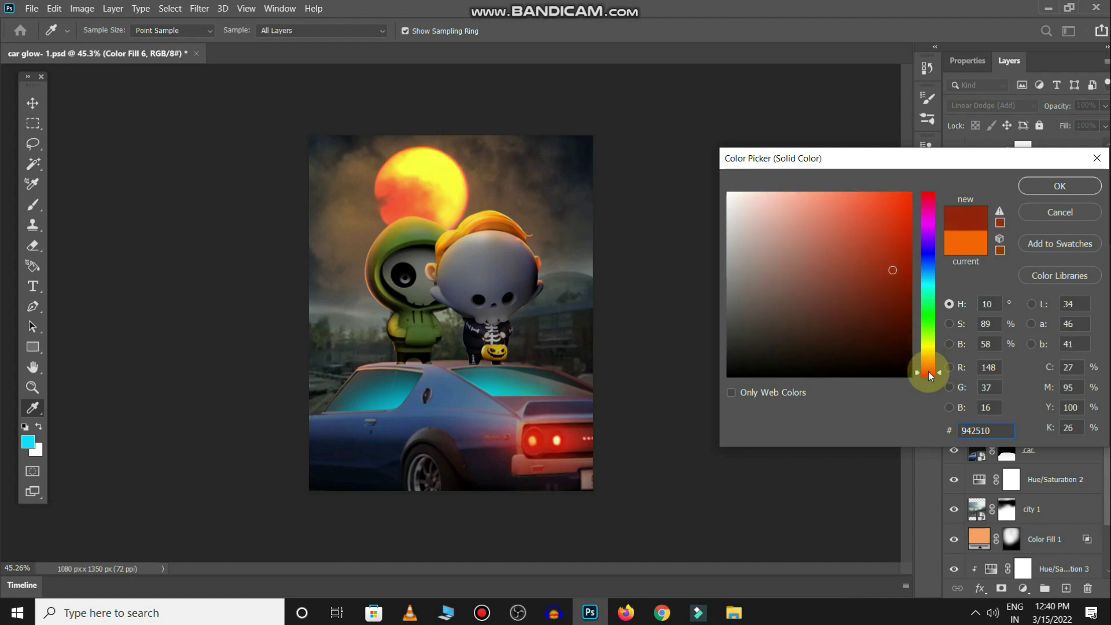
pyautogui.click(1056, 187)
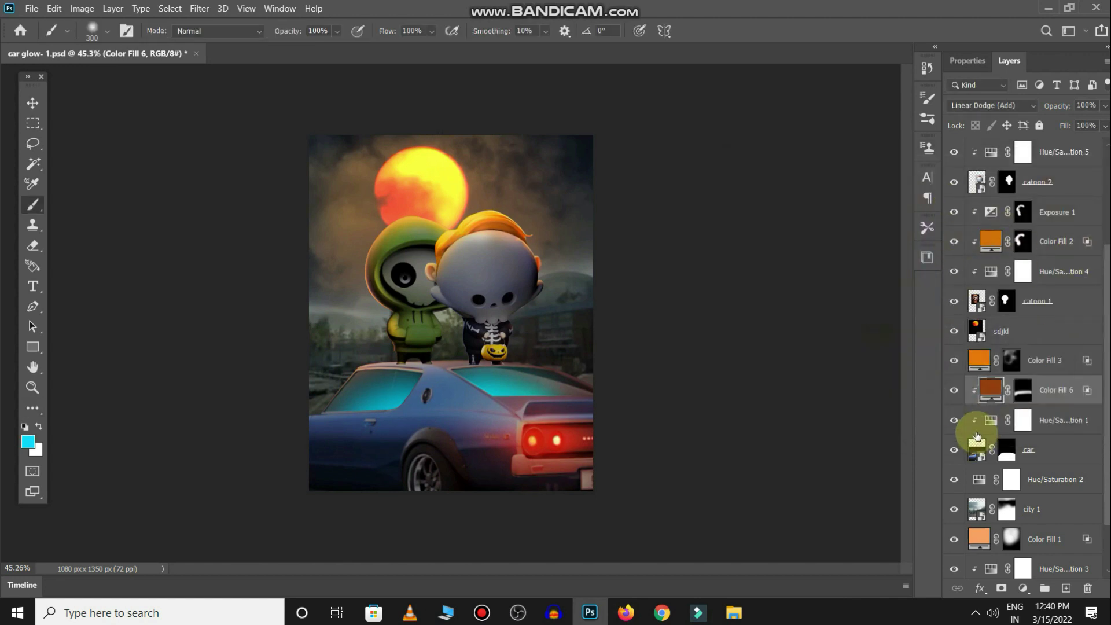
pyautogui.click(986, 106)
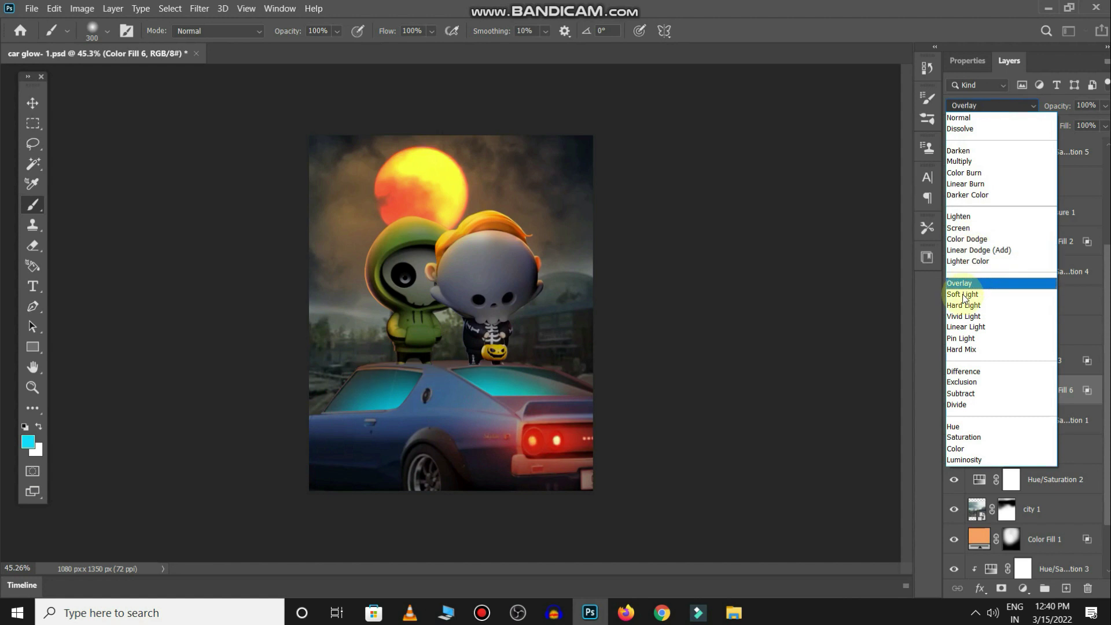
pyautogui.click(973, 254)
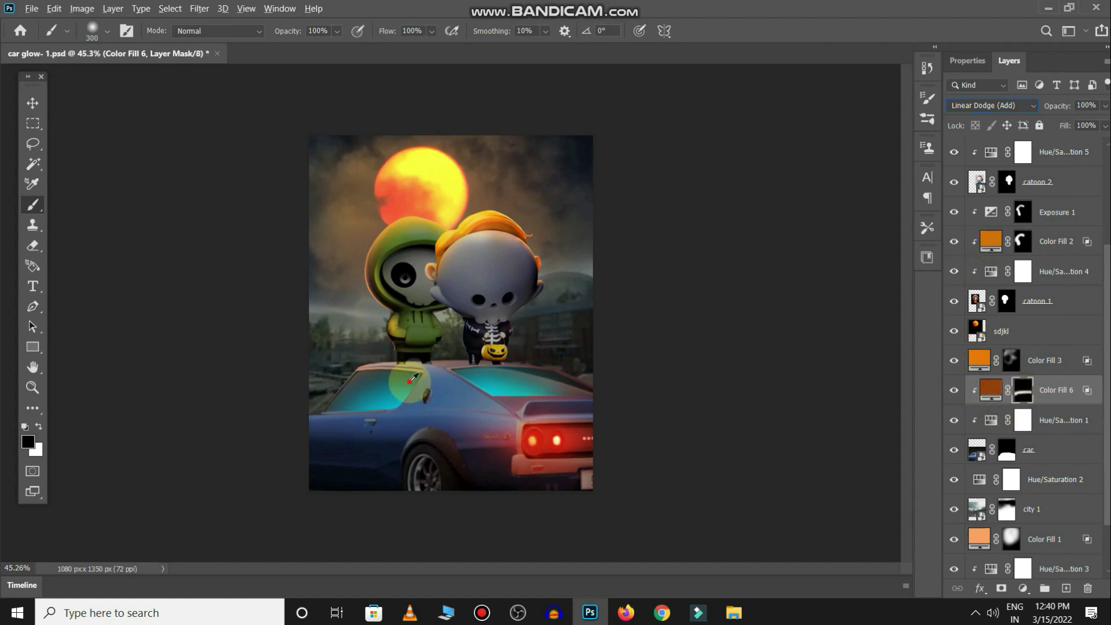
# Step: Repaint the Color Fill 6 mask along the car roof with a 106 px brush
pyautogui.scroll(3, 427, 367)
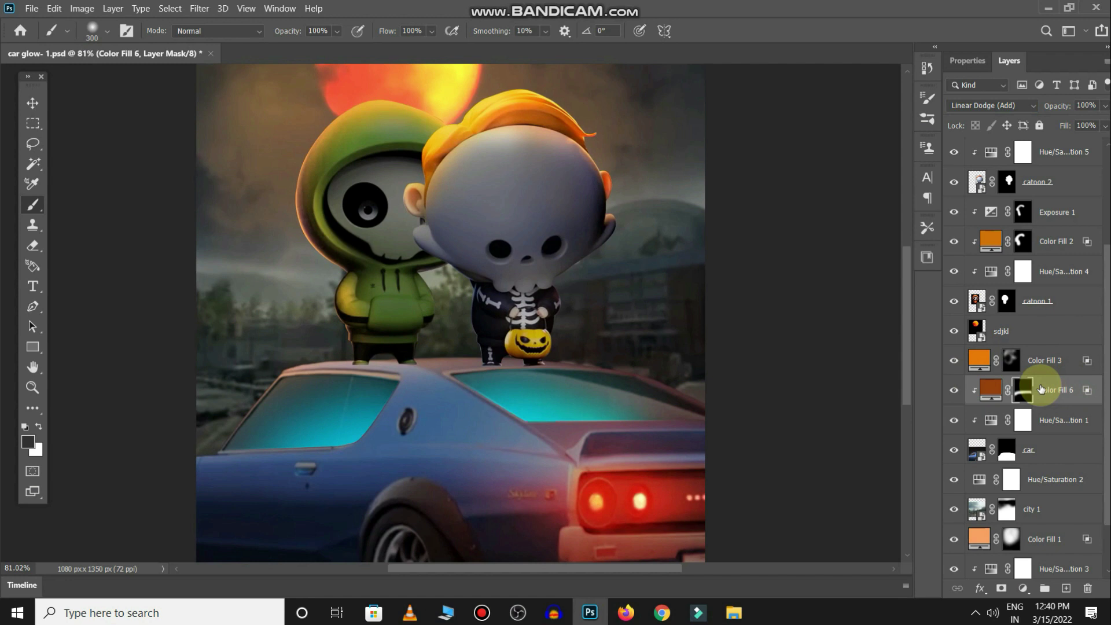
pyautogui.click(377, 374)
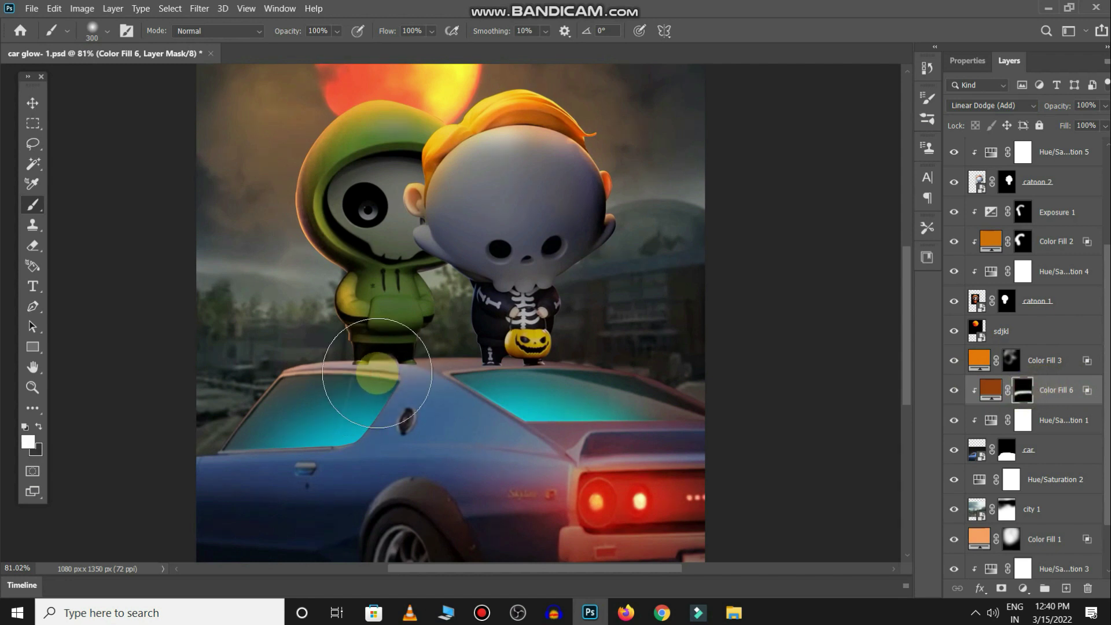
pyautogui.click(26, 427)
pyautogui.moveTo(368, 350); pyautogui.dragTo(307, 359)
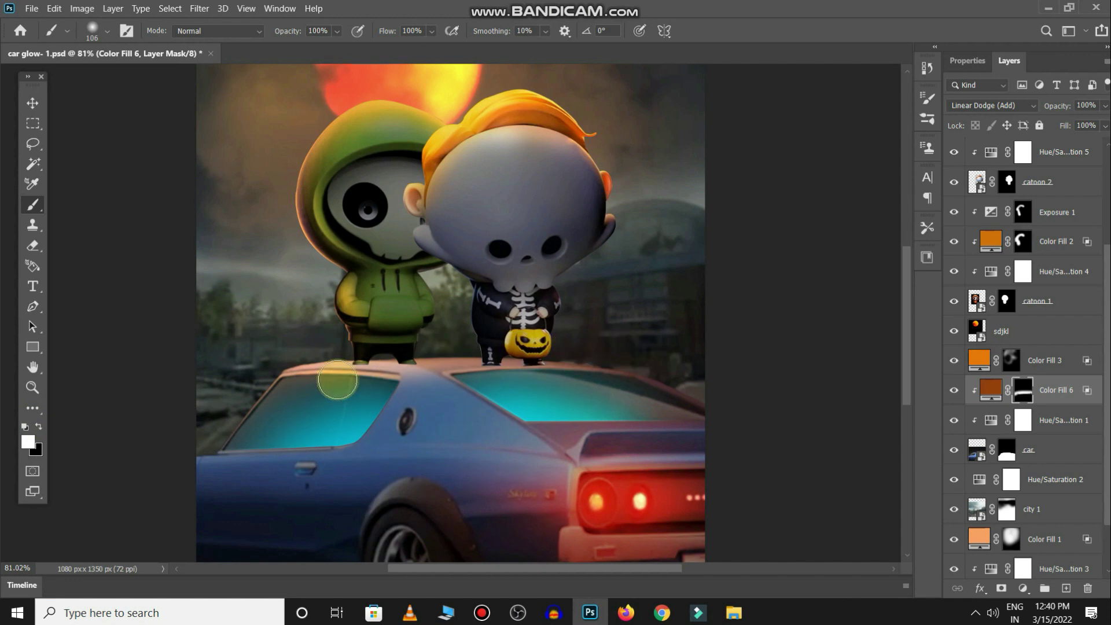
pyautogui.press('x')
pyautogui.moveTo(605, 380); pyautogui.dragTo(301, 380)
pyautogui.click(953, 391)
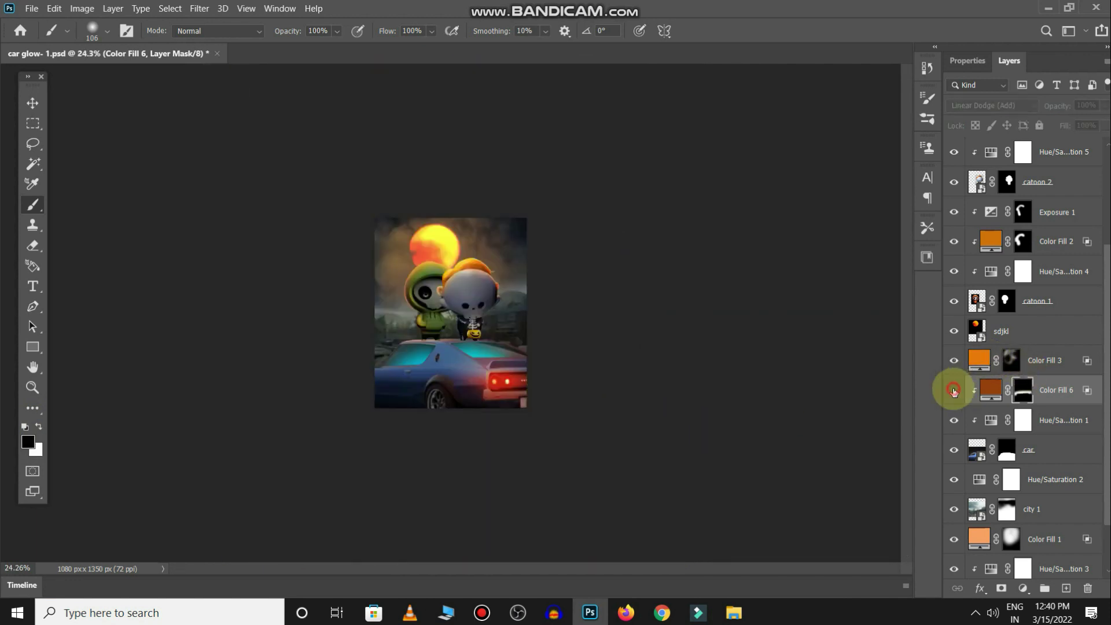
# Step: Save, stamp all visible layers into a new Layer 2, and move it to the top
pyautogui.hotkey('ctrl', 's')
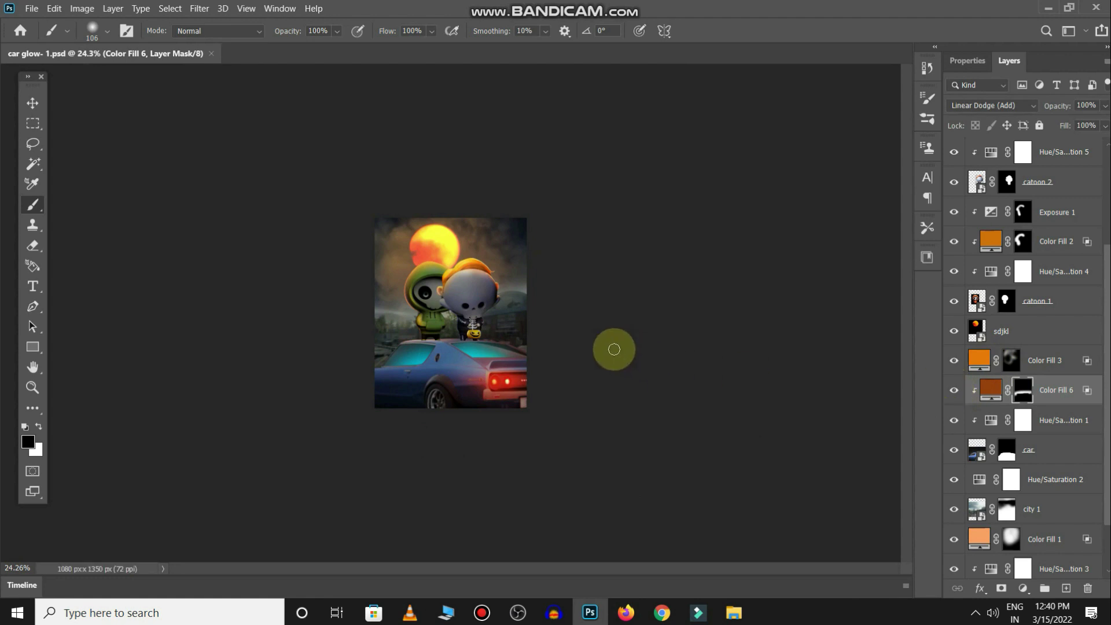
pyautogui.moveTo(489, 335); pyautogui.dragTo(514, 344)
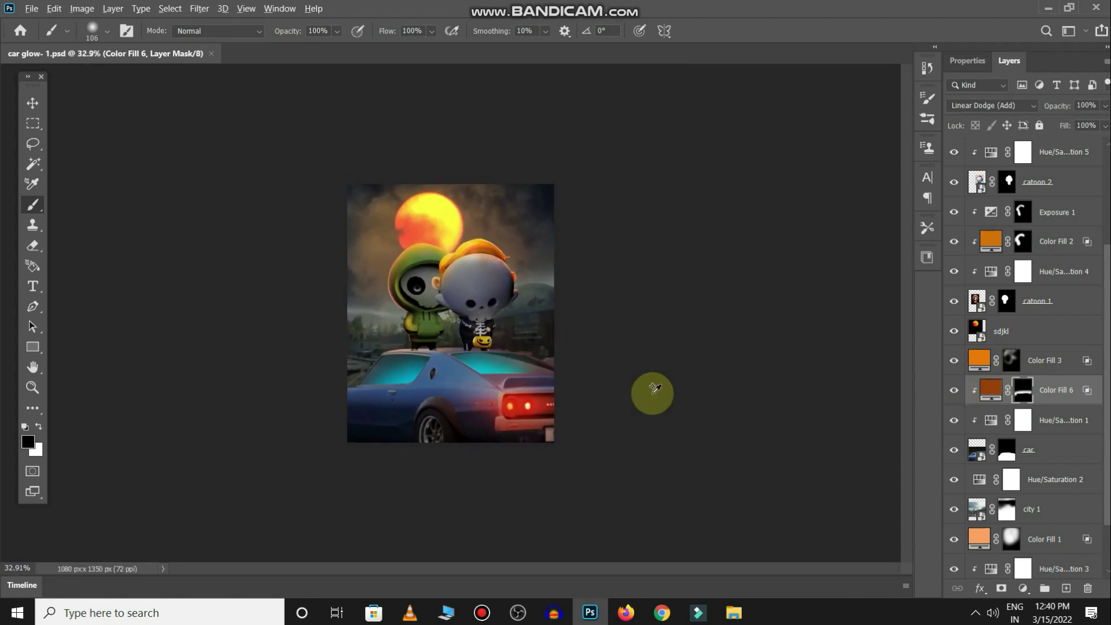
pyautogui.hotkey('ctrl', 'shift', 'alt', 'e')
pyautogui.moveTo(1036, 387)
pyautogui.mouseDown()
pyautogui.moveTo(1047, 138)
pyautogui.moveTo(1028, 145)
pyautogui.mouseUp()
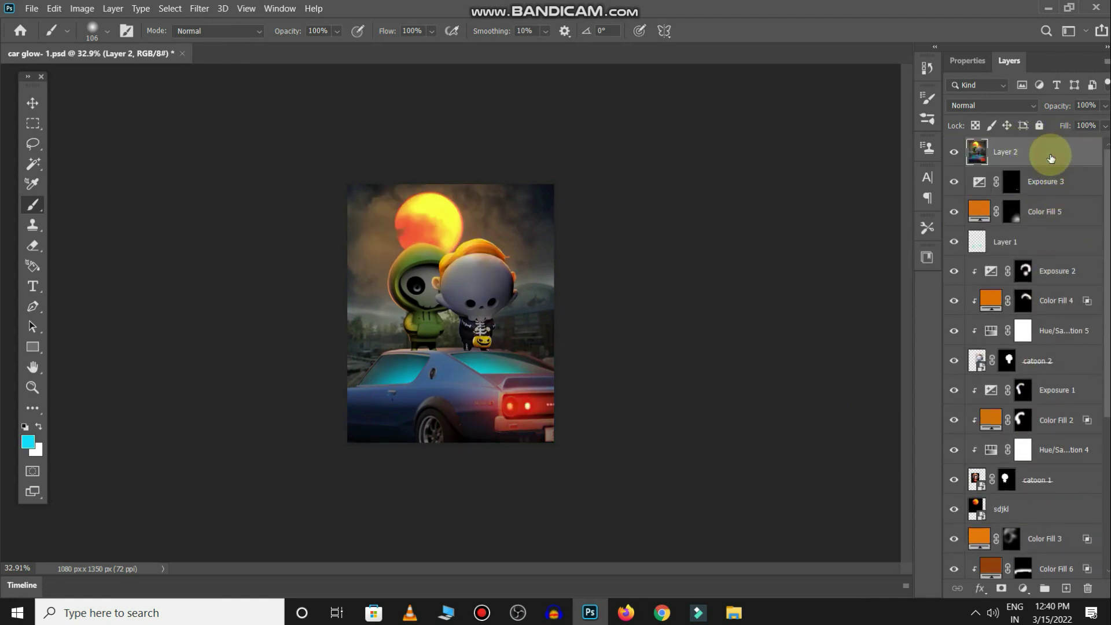
# Step: Add a Color Lookup layer using filmstock_50.3dl at 42% opacity
pyautogui.click(1022, 588)
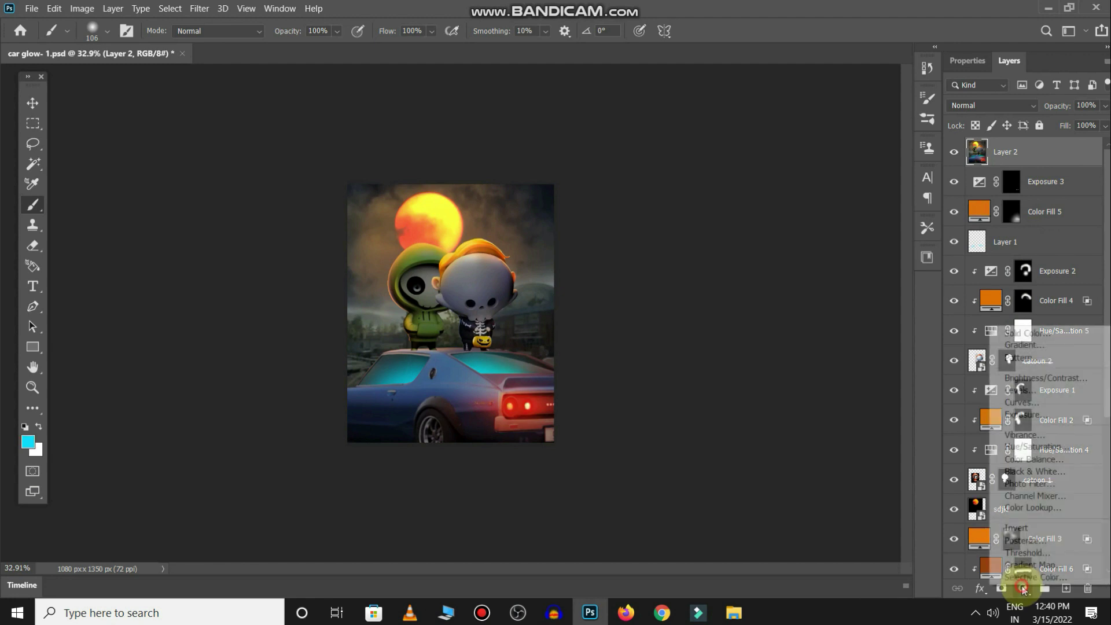
pyautogui.click(1032, 509)
pyautogui.click(1014, 112)
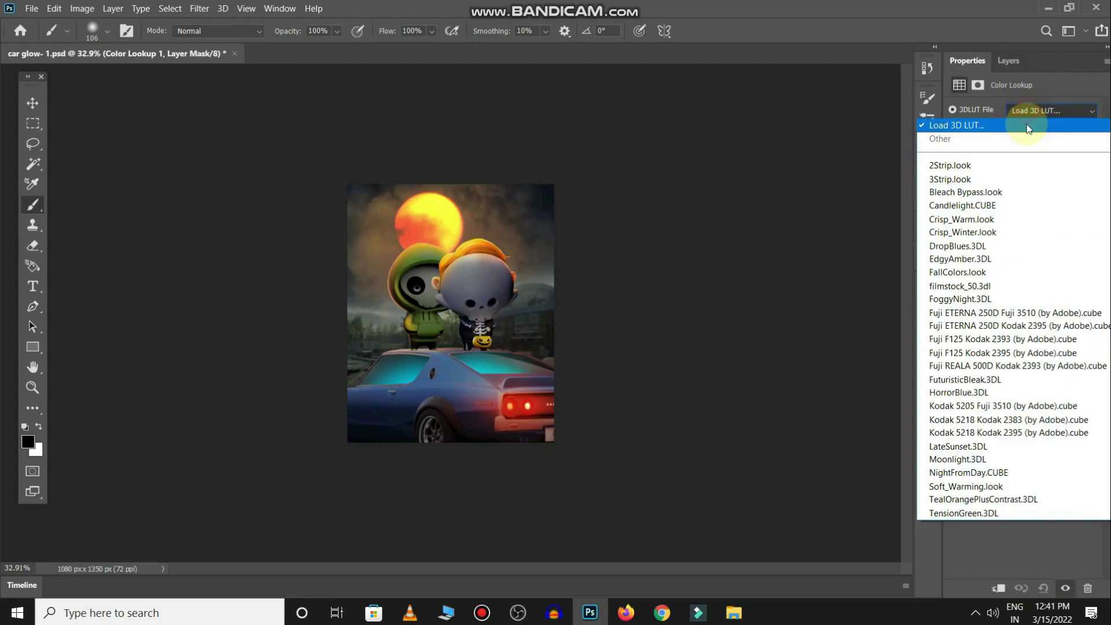
pyautogui.click(970, 286)
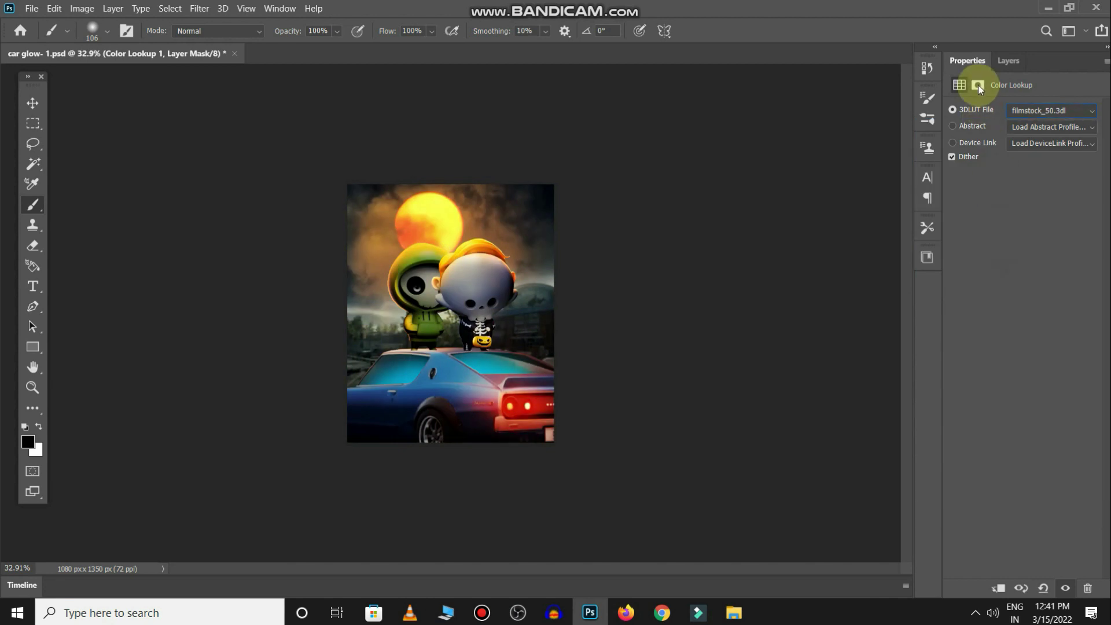
pyautogui.click(1001, 60)
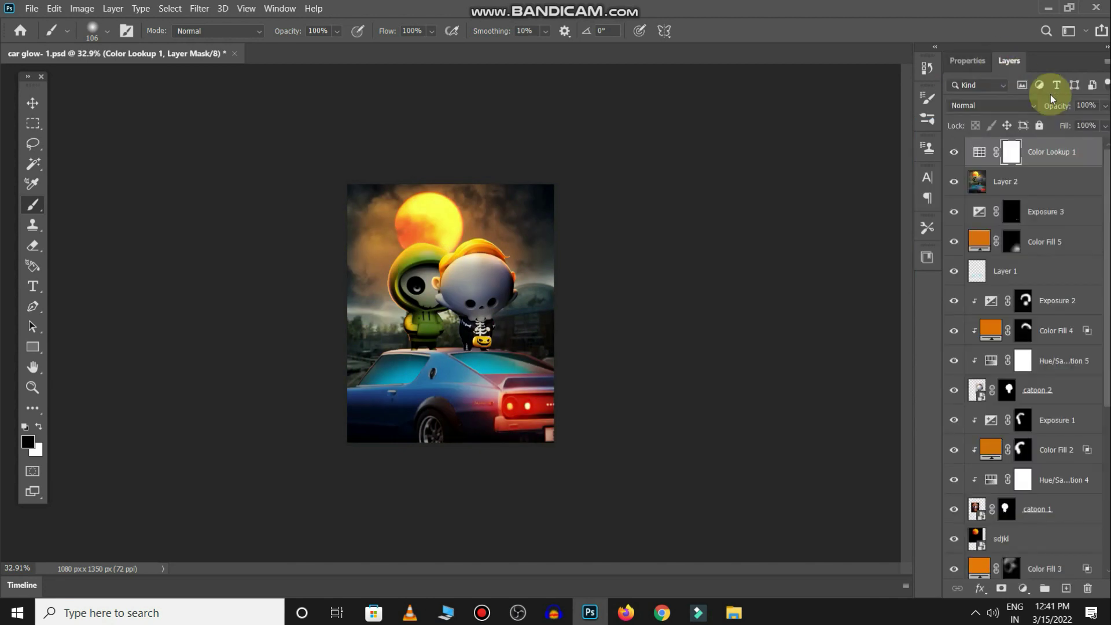
pyautogui.click(1077, 152)
pyautogui.moveTo(1056, 106); pyautogui.dragTo(1016, 113)
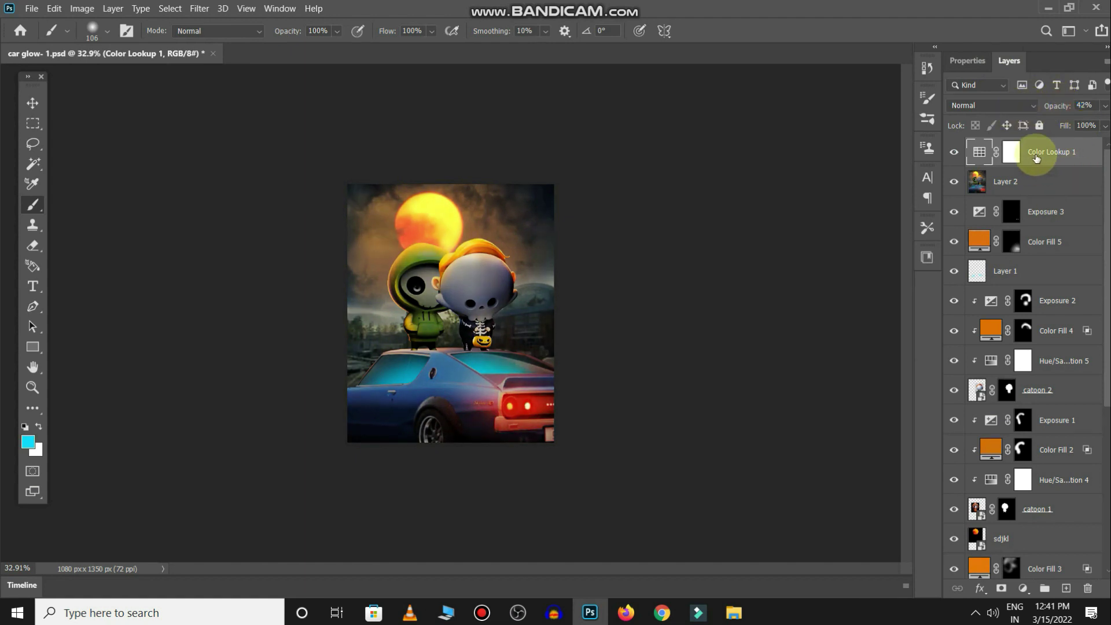
# Step: Add a Hue/Saturation layer with Hue -7, and convert the top layers into a smart object
pyautogui.click(1024, 586)
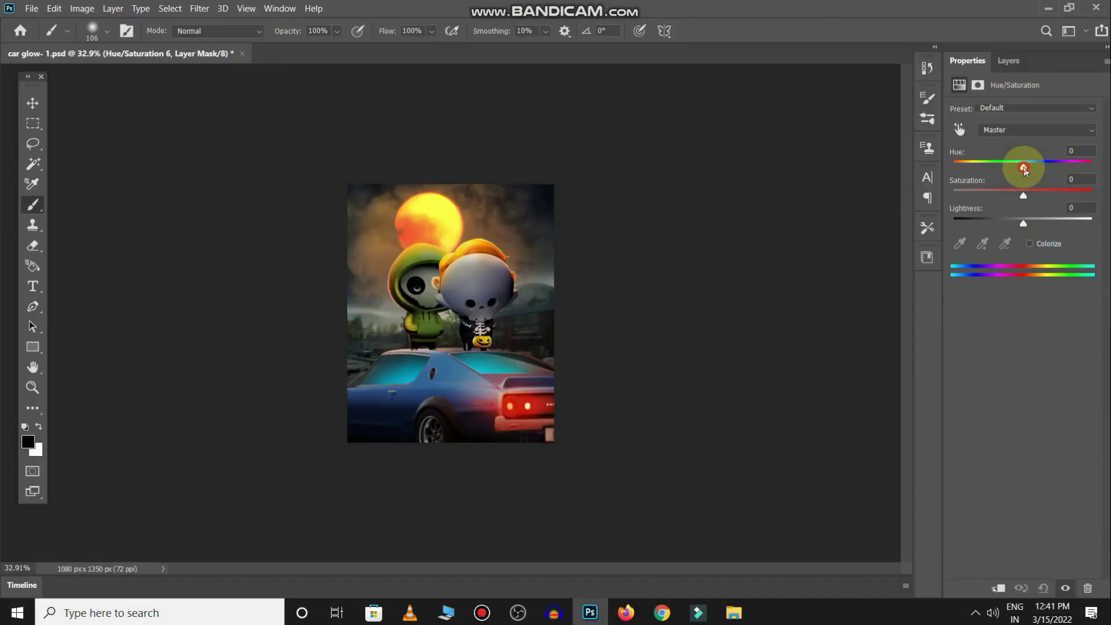
pyautogui.moveTo(1019, 167); pyautogui.dragTo(1027, 166)
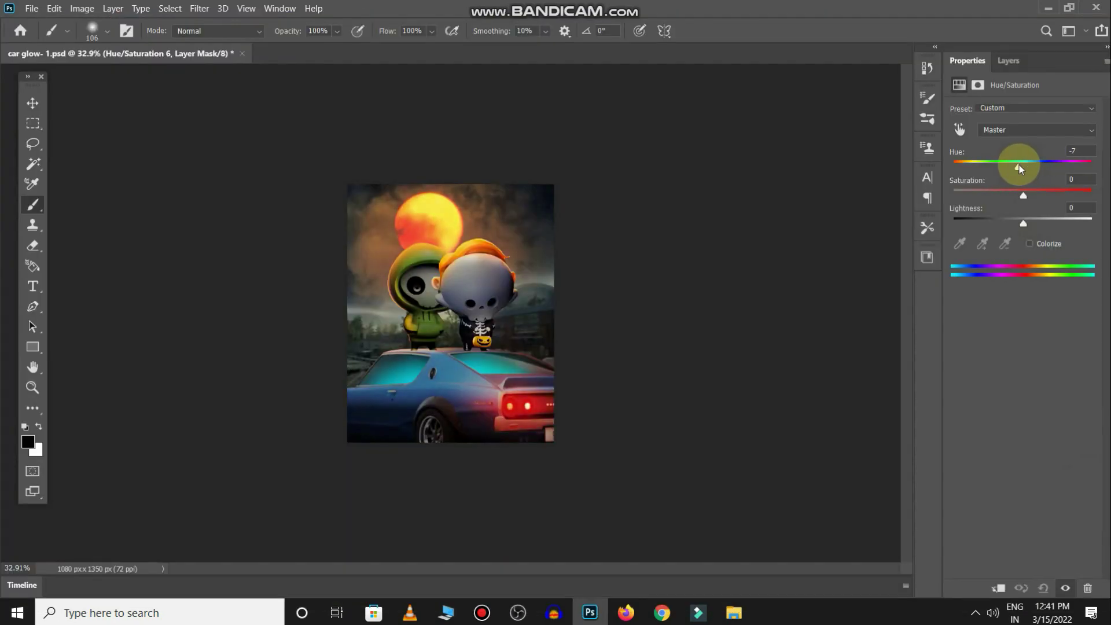
pyautogui.click(1009, 61)
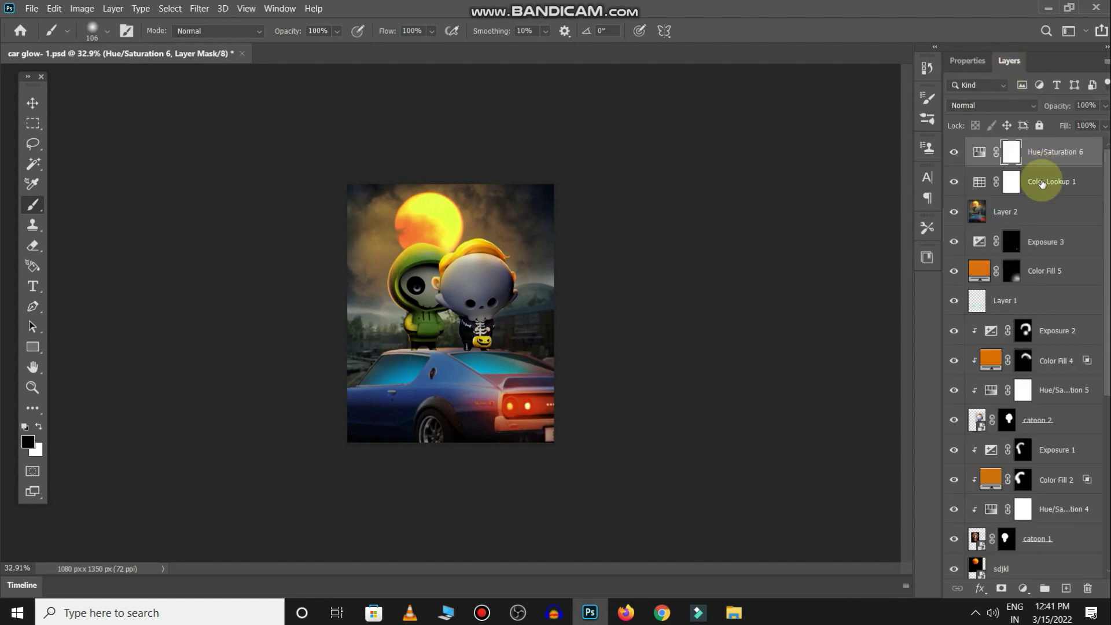
pyautogui.keyDown('shift'); pyautogui.click(1064, 215); pyautogui.keyUp('shift')
pyautogui.rightClick(1064, 215)
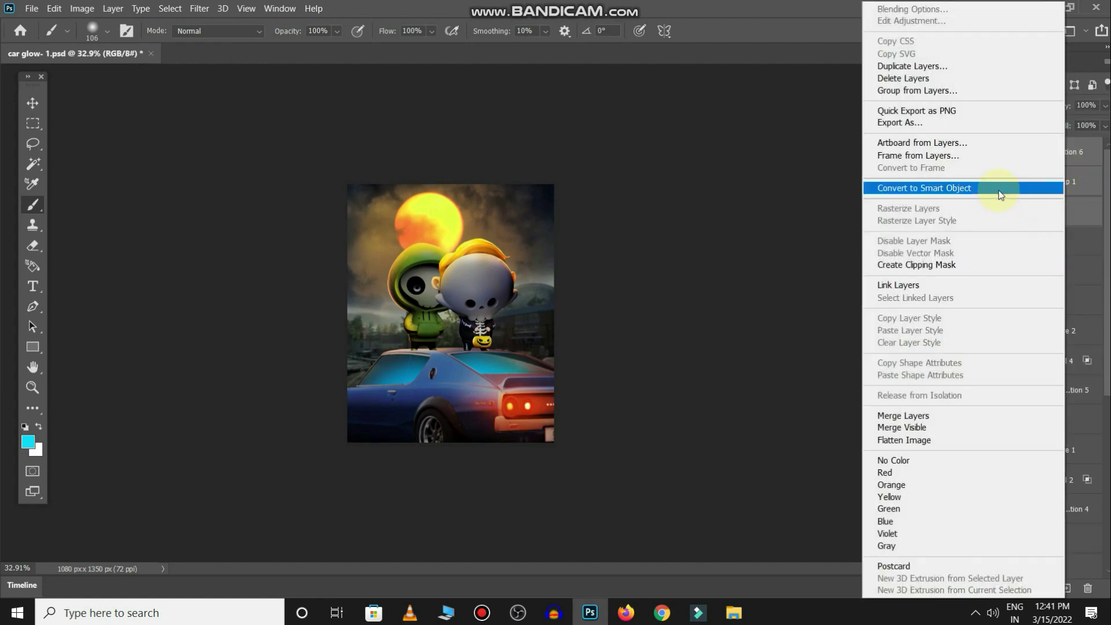
pyautogui.click(992, 187)
# Step: In Camera Raw Filter, set Temperature -13, Tint +3 and Exposure -0.30
pyautogui.click(199, 8)
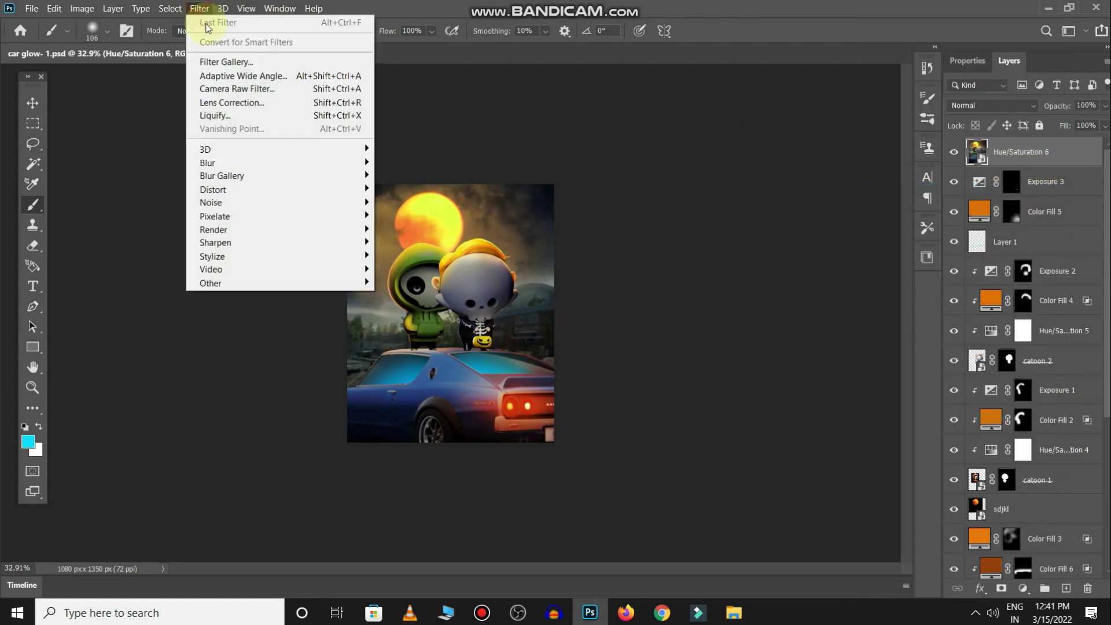
pyautogui.click(238, 89)
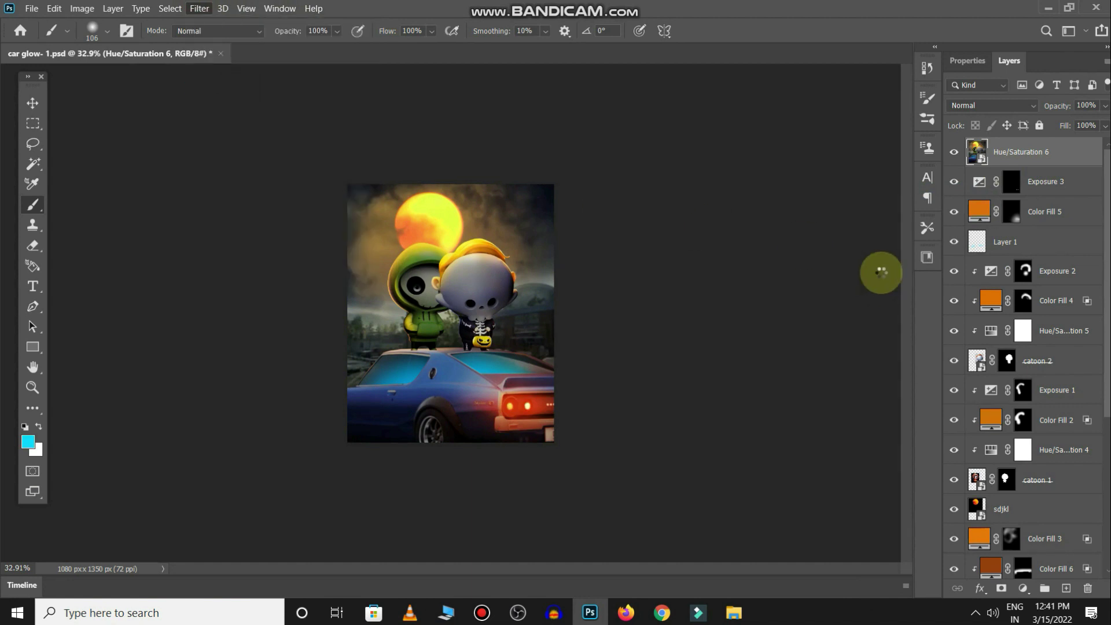
pyautogui.moveTo(921, 230); pyautogui.dragTo(913, 231)
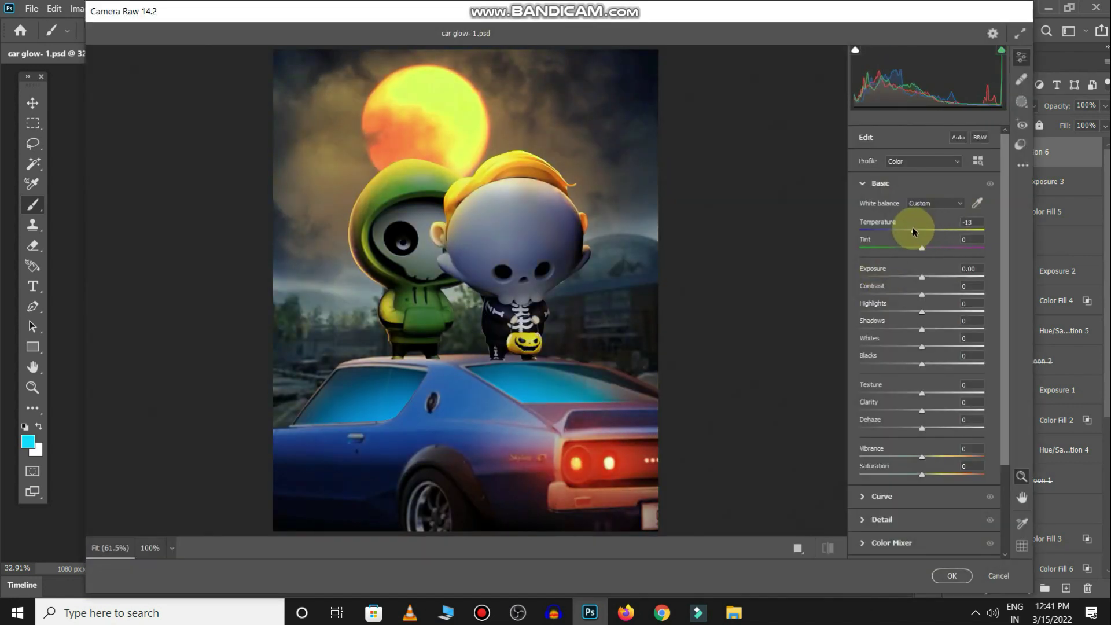
pyautogui.moveTo(943, 237); pyautogui.dragTo(925, 235)
pyautogui.moveTo(922, 276)
pyautogui.mouseDown()
pyautogui.moveTo(917, 266)
pyautogui.moveTo(919, 318)
pyautogui.moveTo(967, 286)
pyautogui.moveTo(926, 291)
pyautogui.mouseUp()
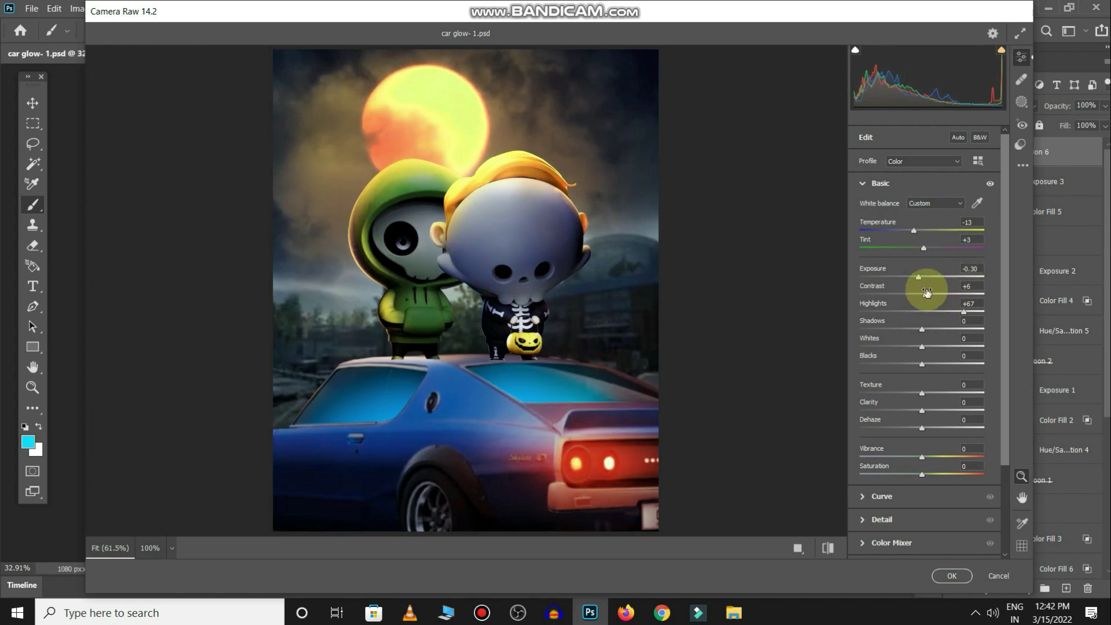
# Step: Adjust shadows, Texture -14, Clarity -6, Dehaze +24, Saturation +5, Sharpening 29, Noise Reduction 24
pyautogui.moveTo(920, 331)
pyautogui.mouseDown()
pyautogui.moveTo(917, 322)
pyautogui.moveTo(929, 351)
pyautogui.moveTo(942, 346)
pyautogui.moveTo(920, 375)
pyautogui.mouseUp()
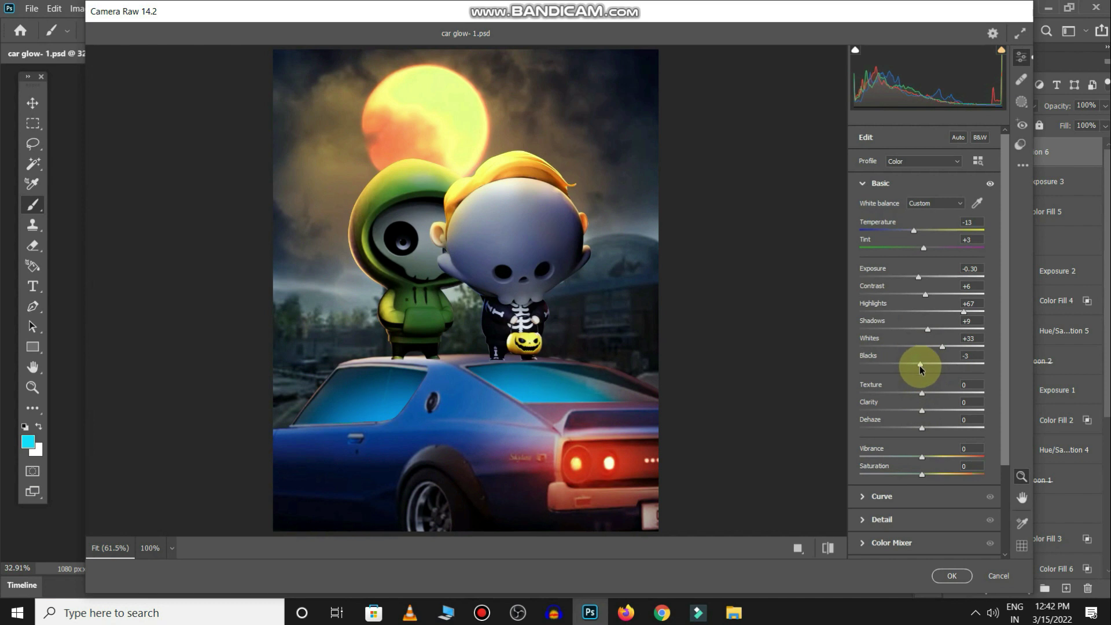
pyautogui.moveTo(921, 393)
pyautogui.mouseDown()
pyautogui.moveTo(962, 373)
pyautogui.moveTo(912, 360)
pyautogui.mouseUp()
pyautogui.click(923, 409)
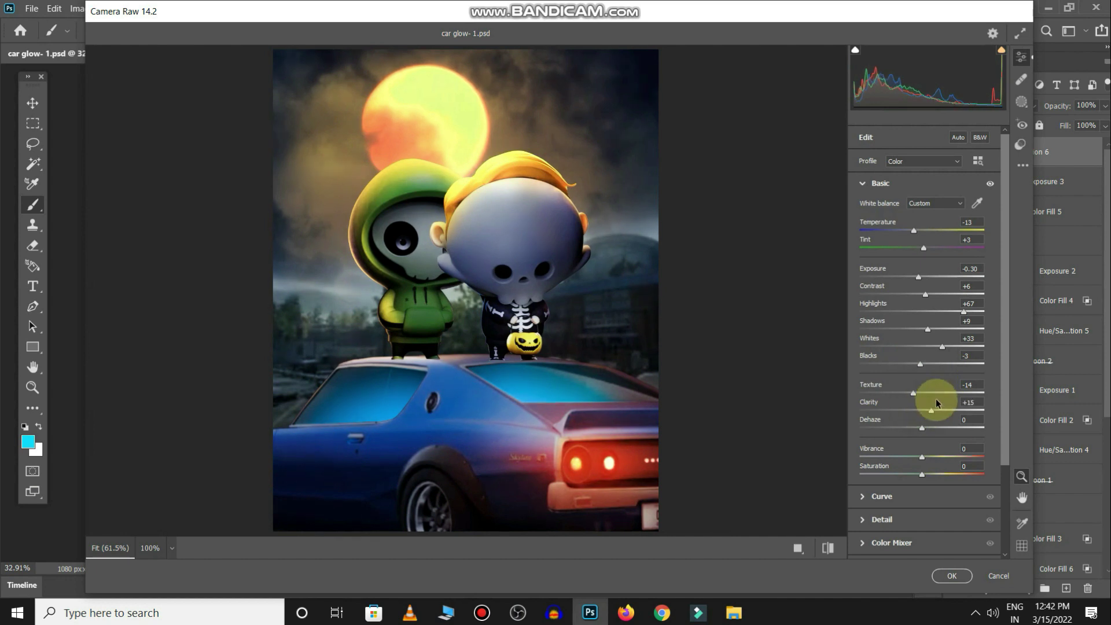
pyautogui.moveTo(934, 389); pyautogui.dragTo(921, 387)
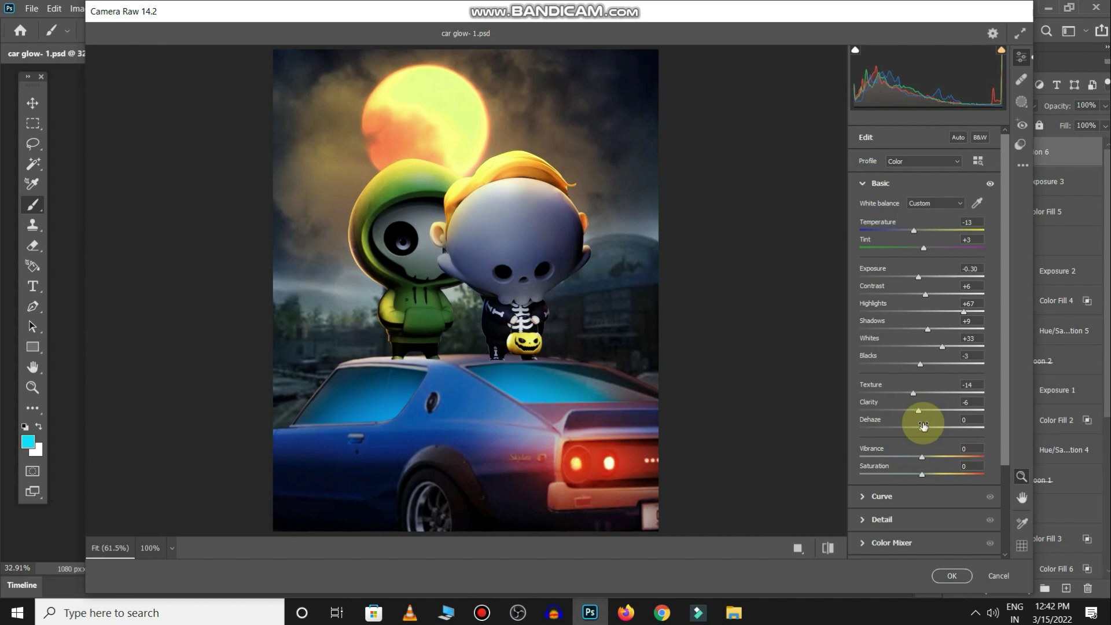
pyautogui.moveTo(916, 429); pyautogui.dragTo(943, 425)
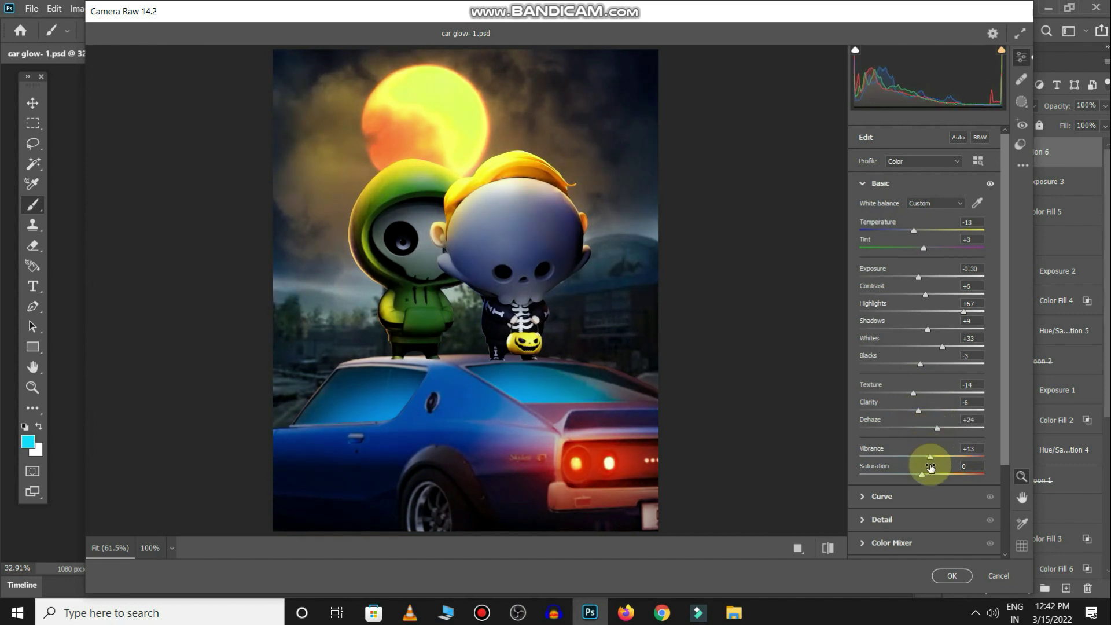
pyautogui.moveTo(924, 473); pyautogui.dragTo(928, 472)
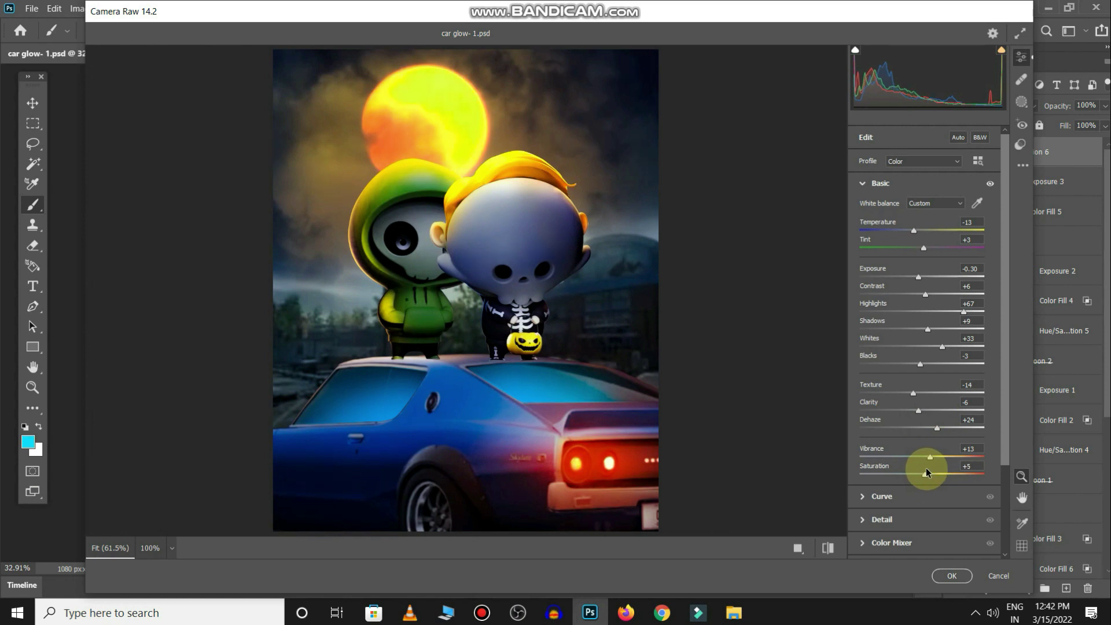
pyautogui.click(923, 519)
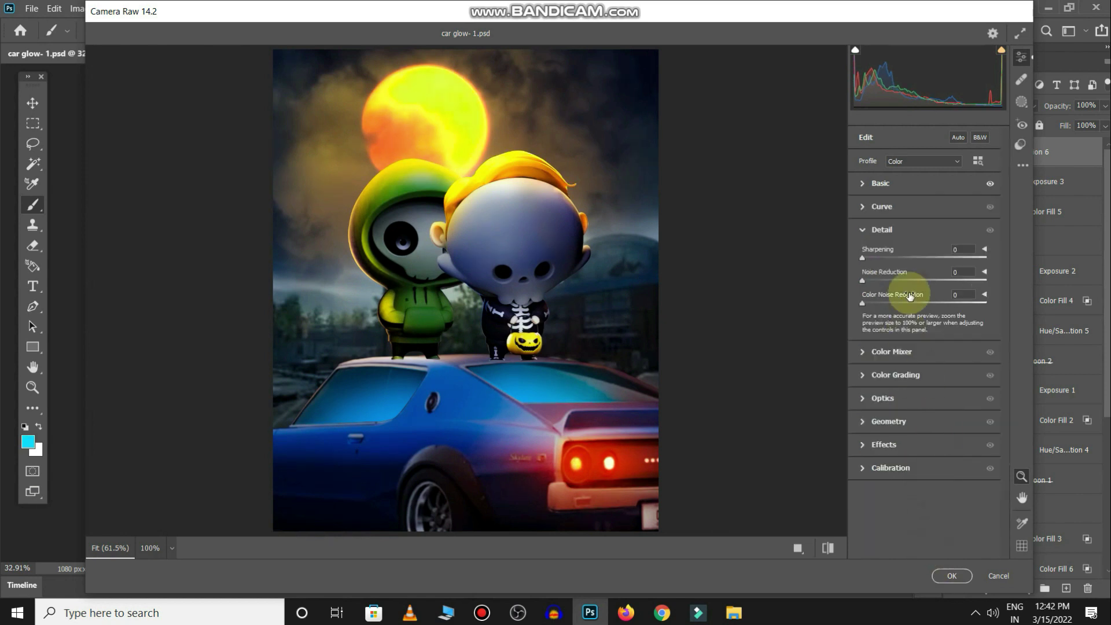
pyautogui.click(886, 256)
pyautogui.click(897, 301)
# Step: Confirm the Camera Raw settings onto Hue/Saturation 6, then zoom the canvas in slightly
pyautogui.click(943, 574)
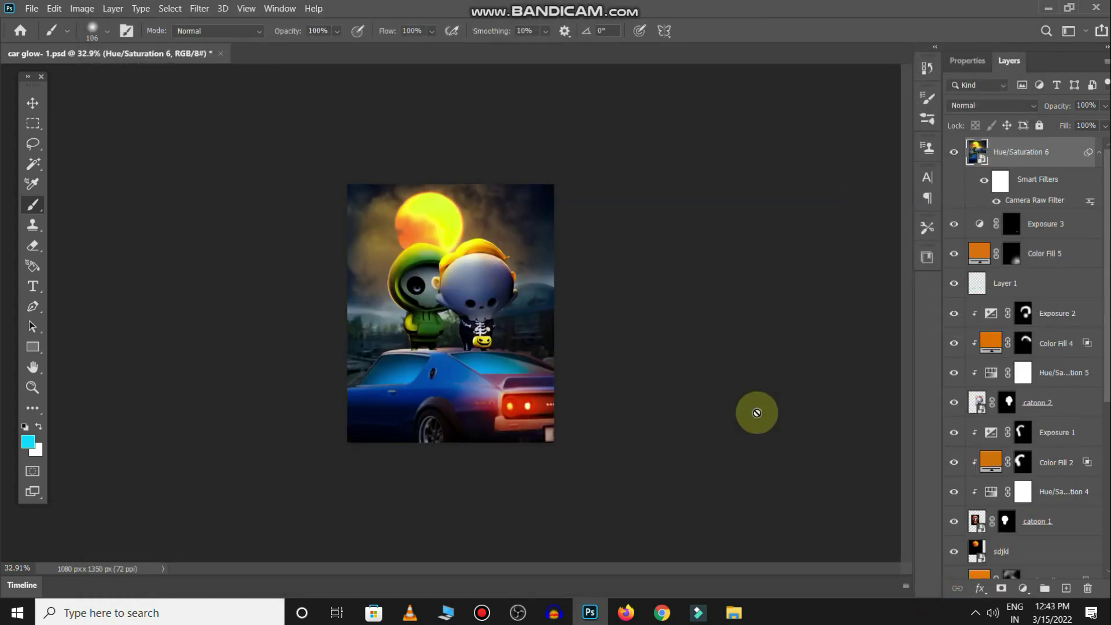
pyautogui.moveTo(590, 343); pyautogui.dragTo(602, 343)
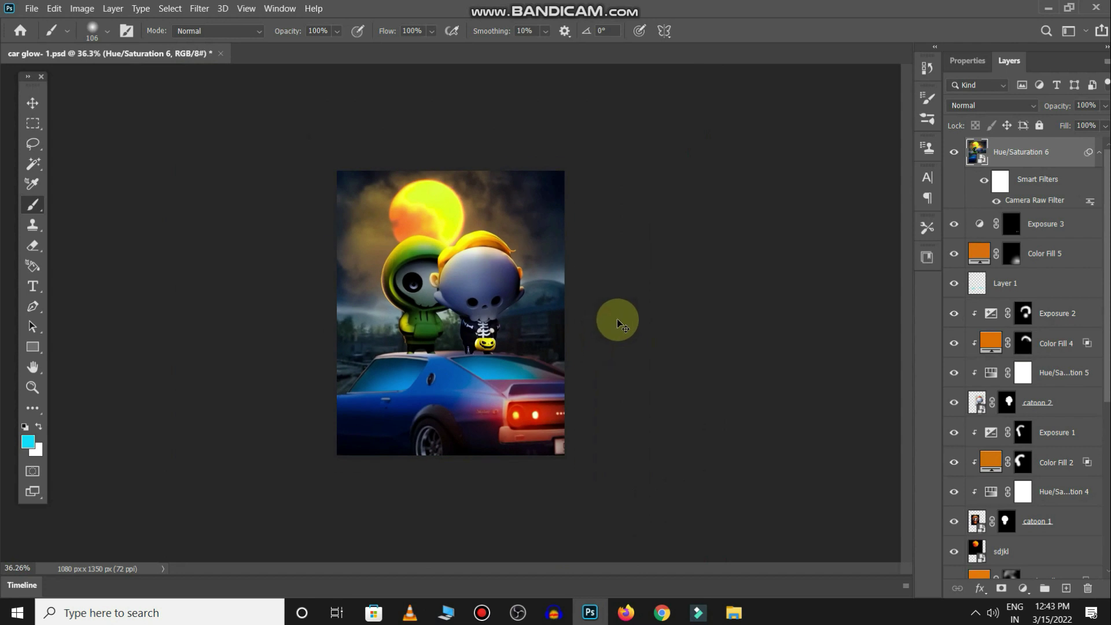